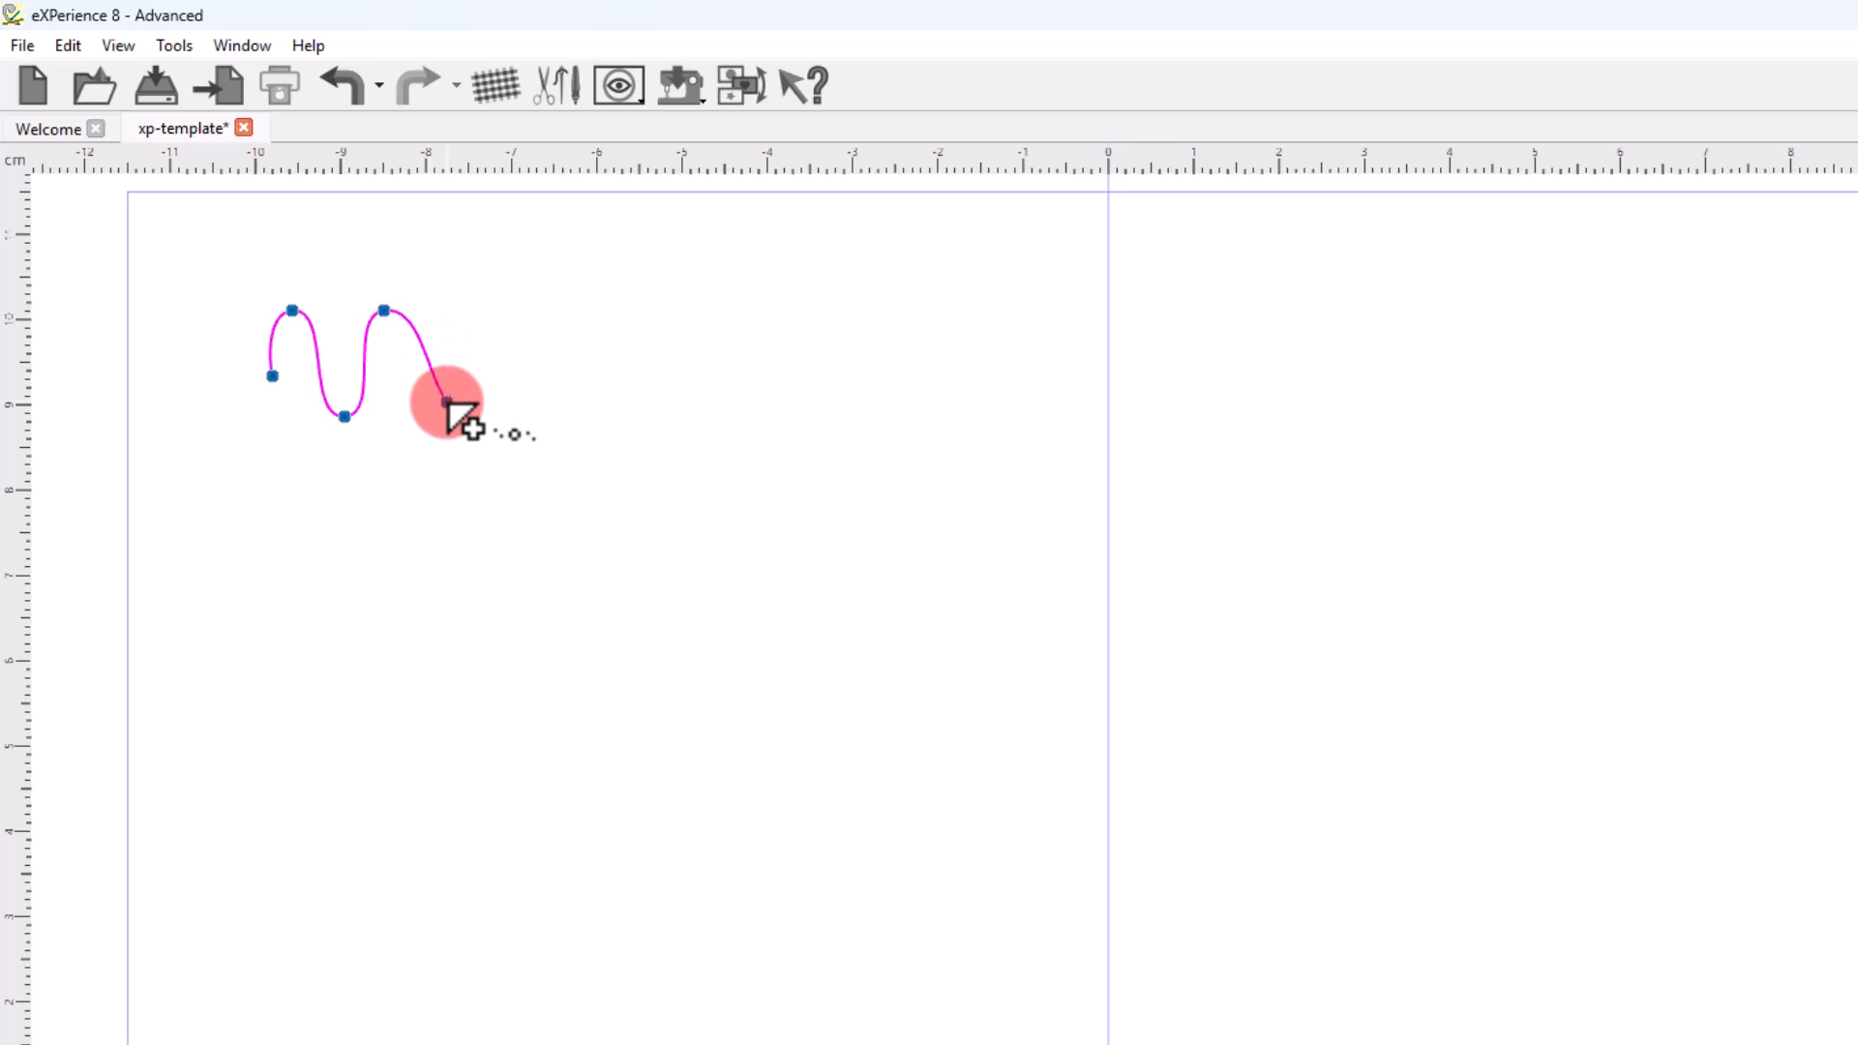
Finish the wavy outline with an end point just below its second crest.
right_click(446, 400)
left_click(465, 655)
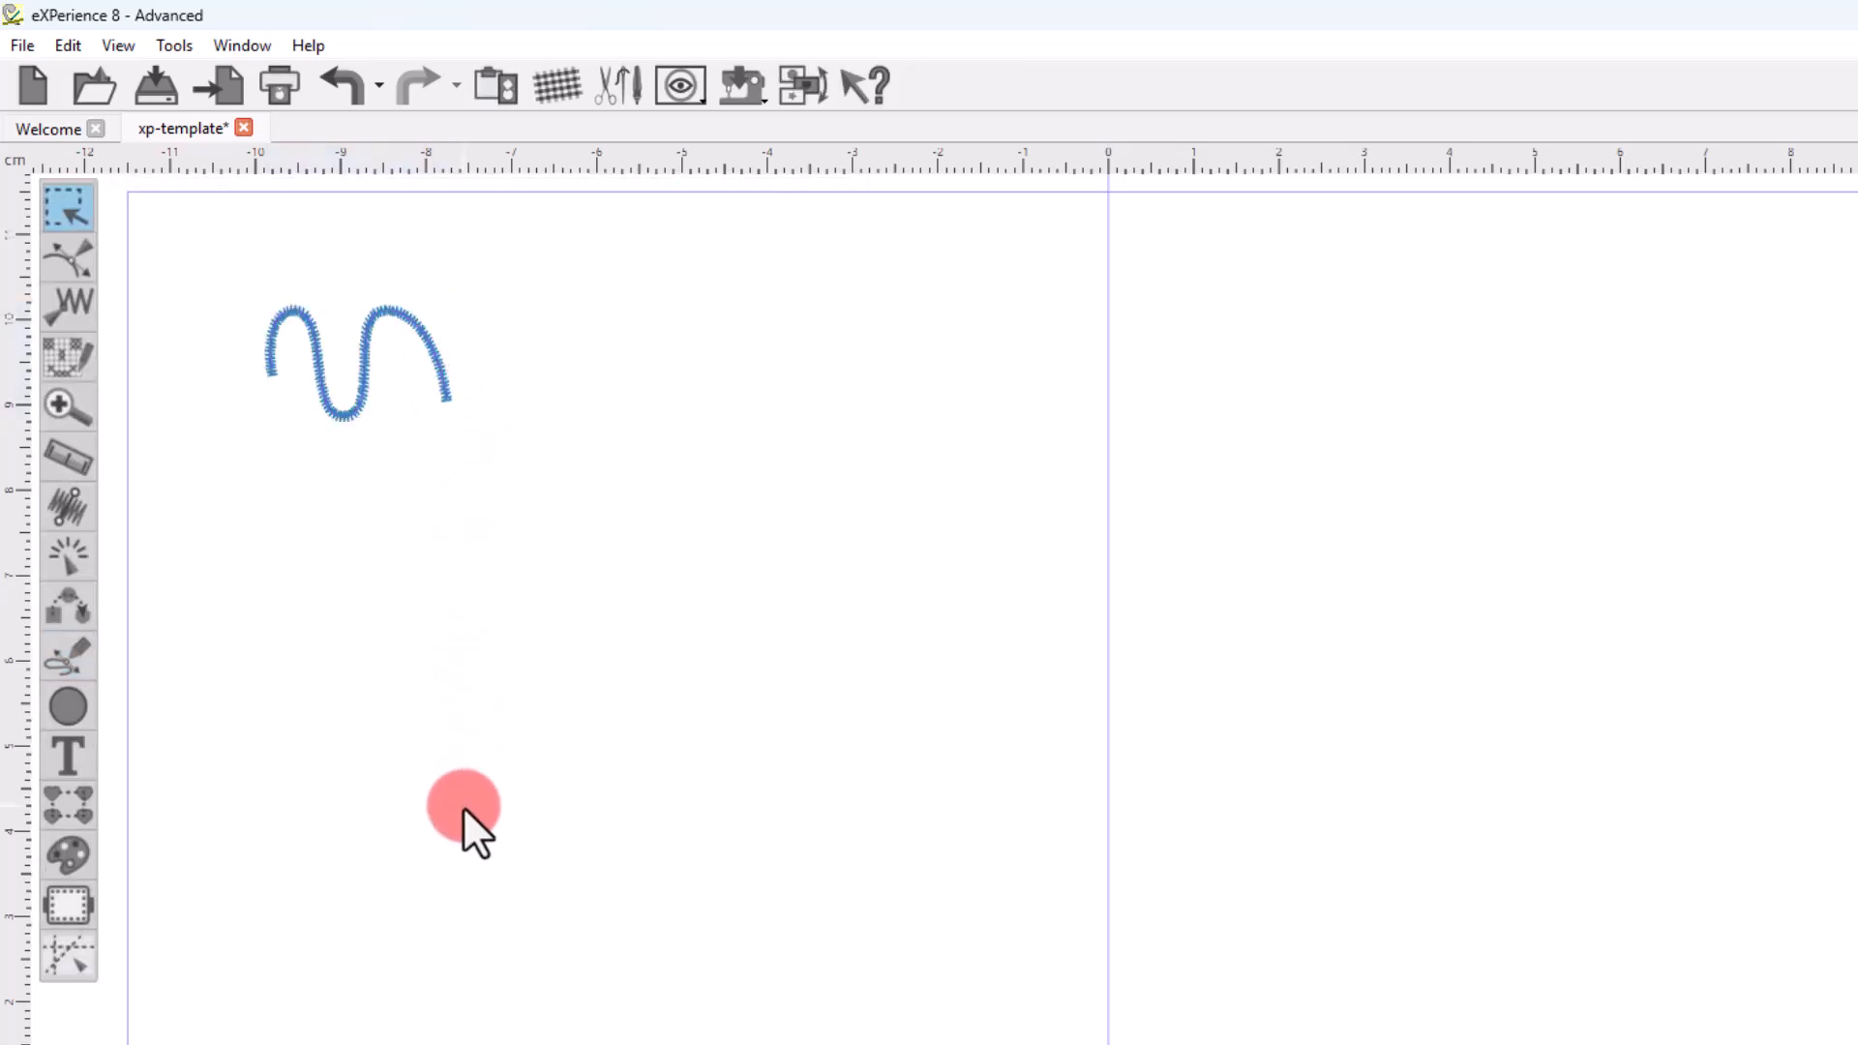
Draw an open freehand shape below the wavy outline, rising almost straight and ending in a downward hook.
left_click(82, 667)
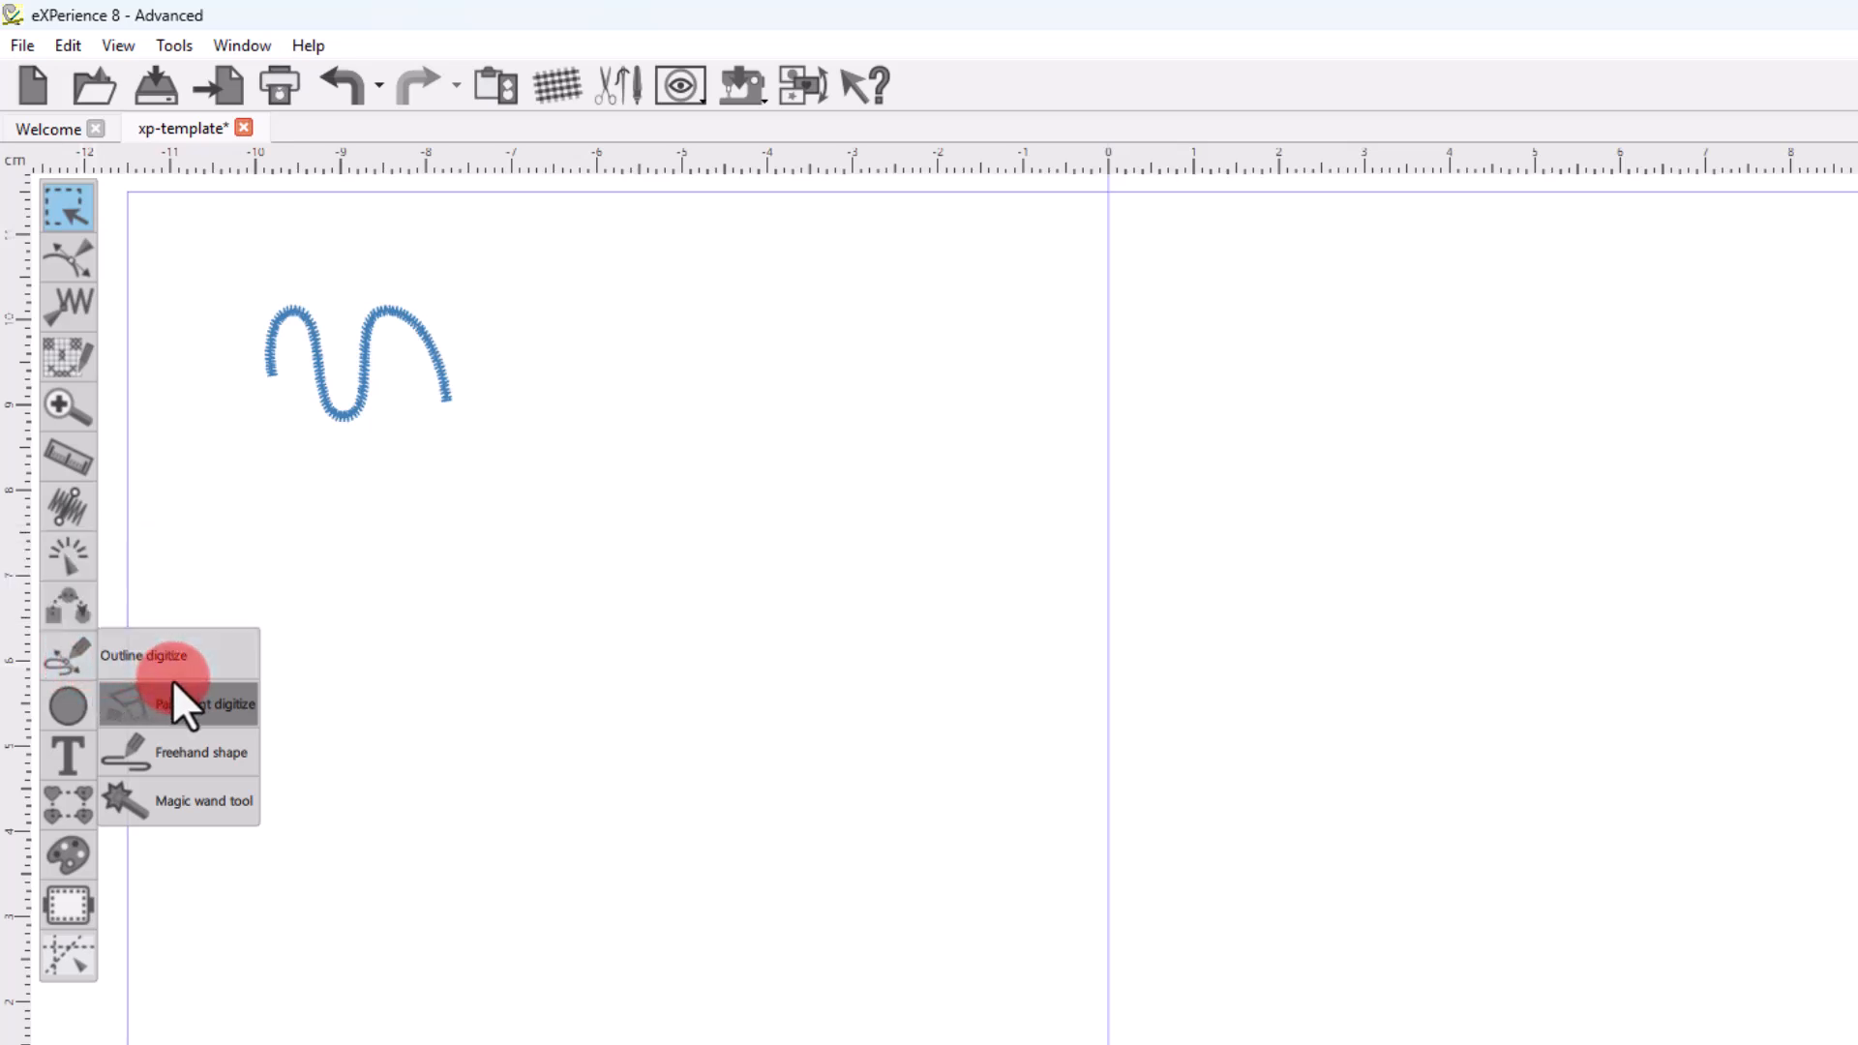
left_click(176, 750)
mouse_move(244, 599)
left_mouse_down()
mouse_move(481, 539)
mouse_move(583, 639)
left_mouse_up()
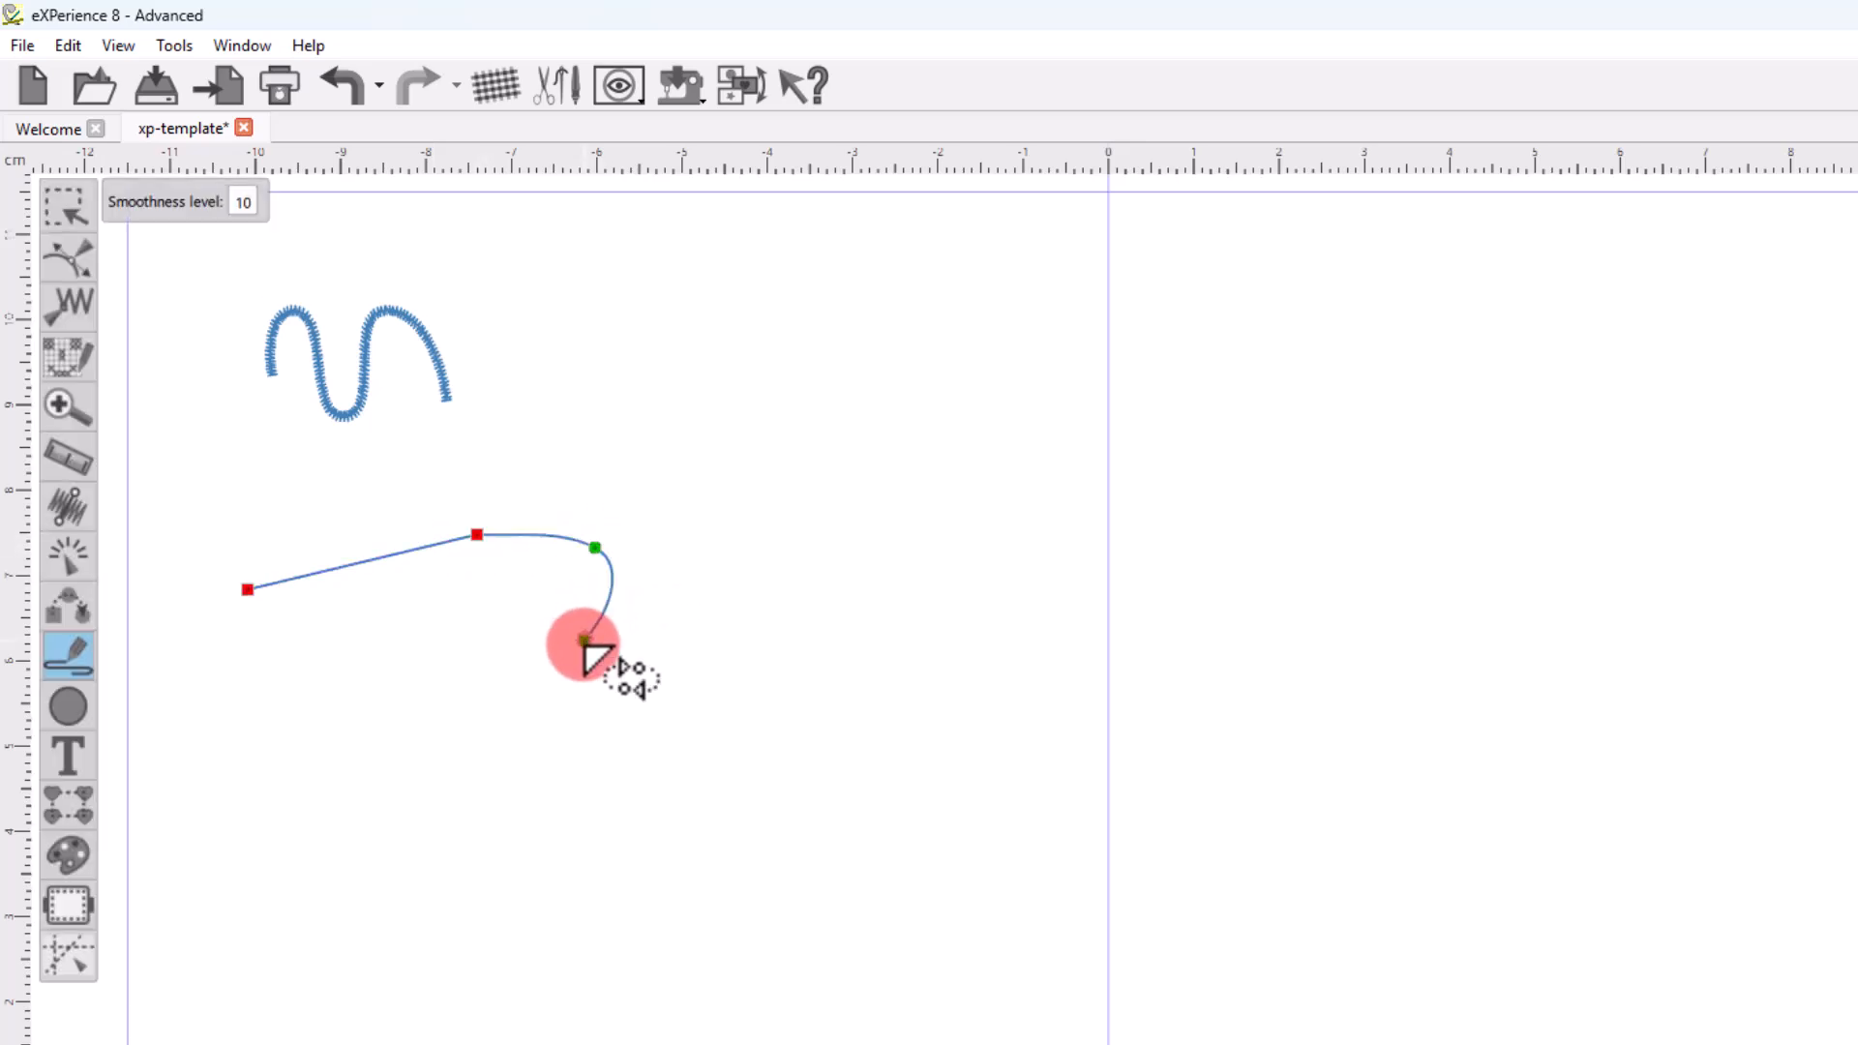
double_click(583, 640)
left_click(693, 687)
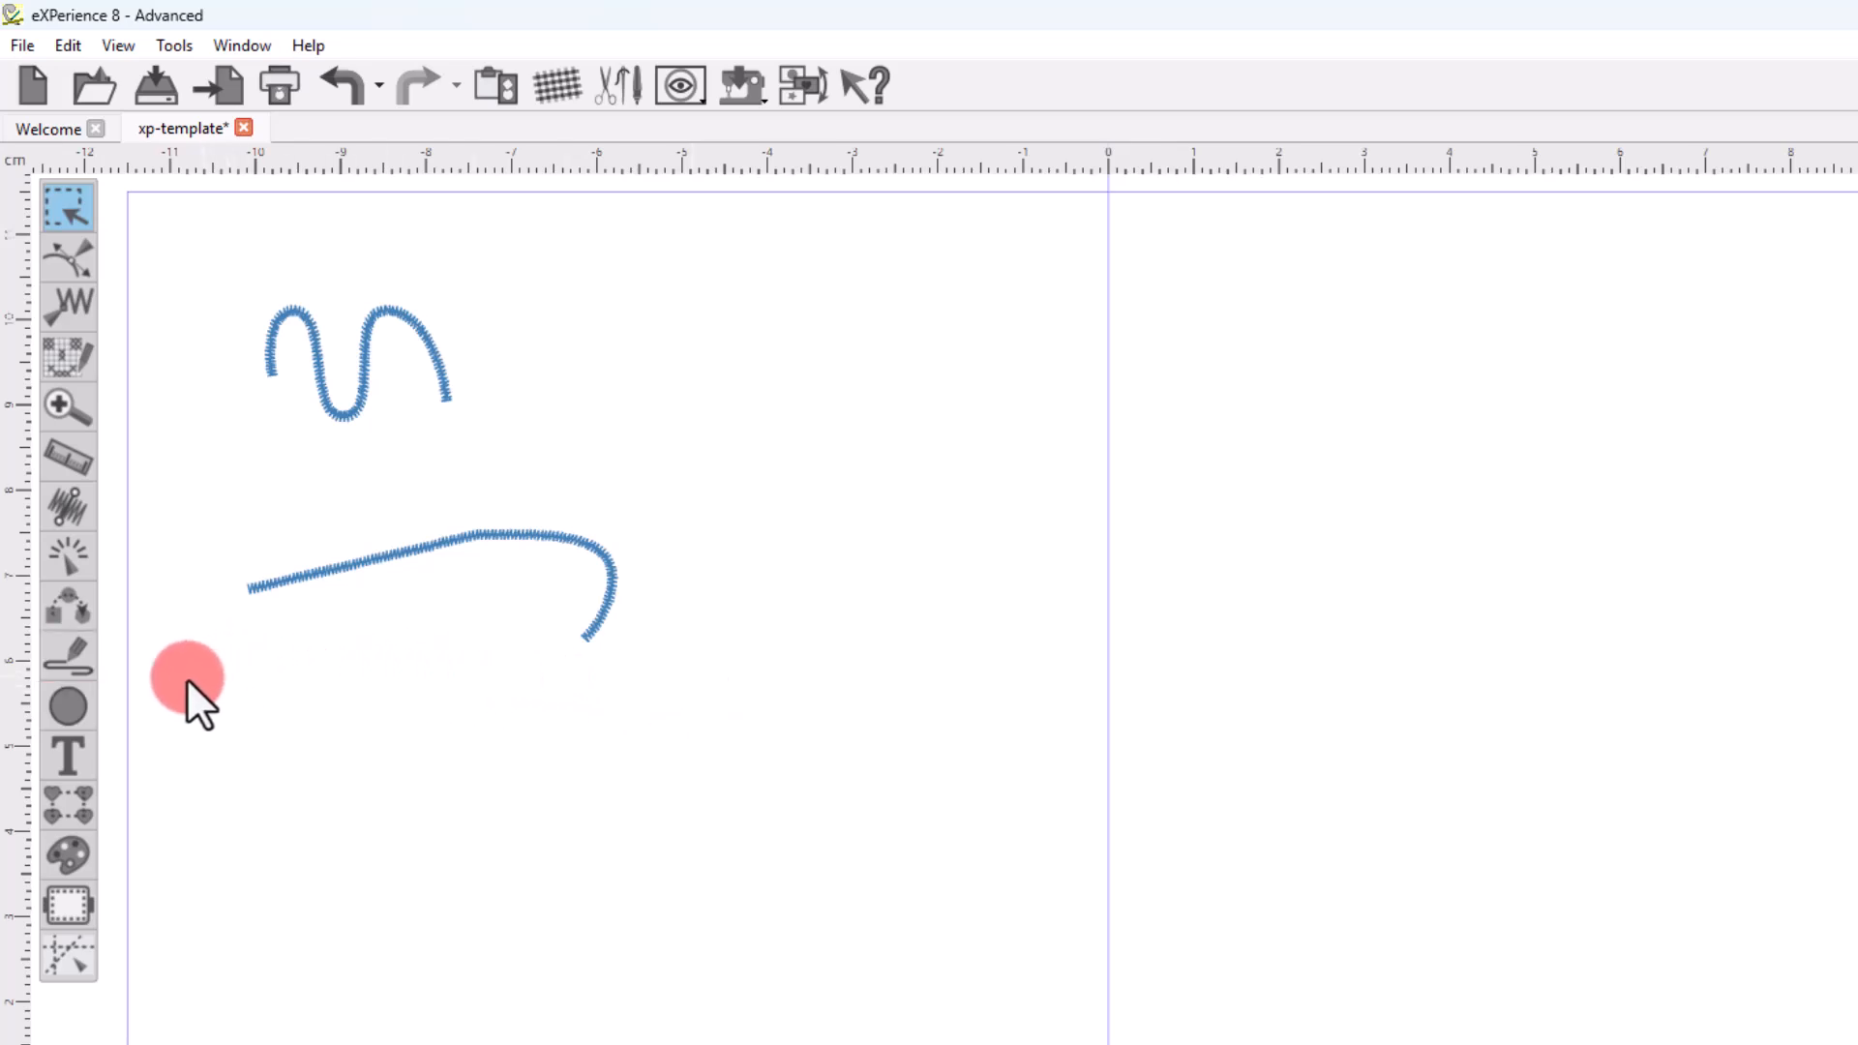
Set the embroidery type for new shapes to the plain S-shaped satin type.
mouse_move(52, 674)
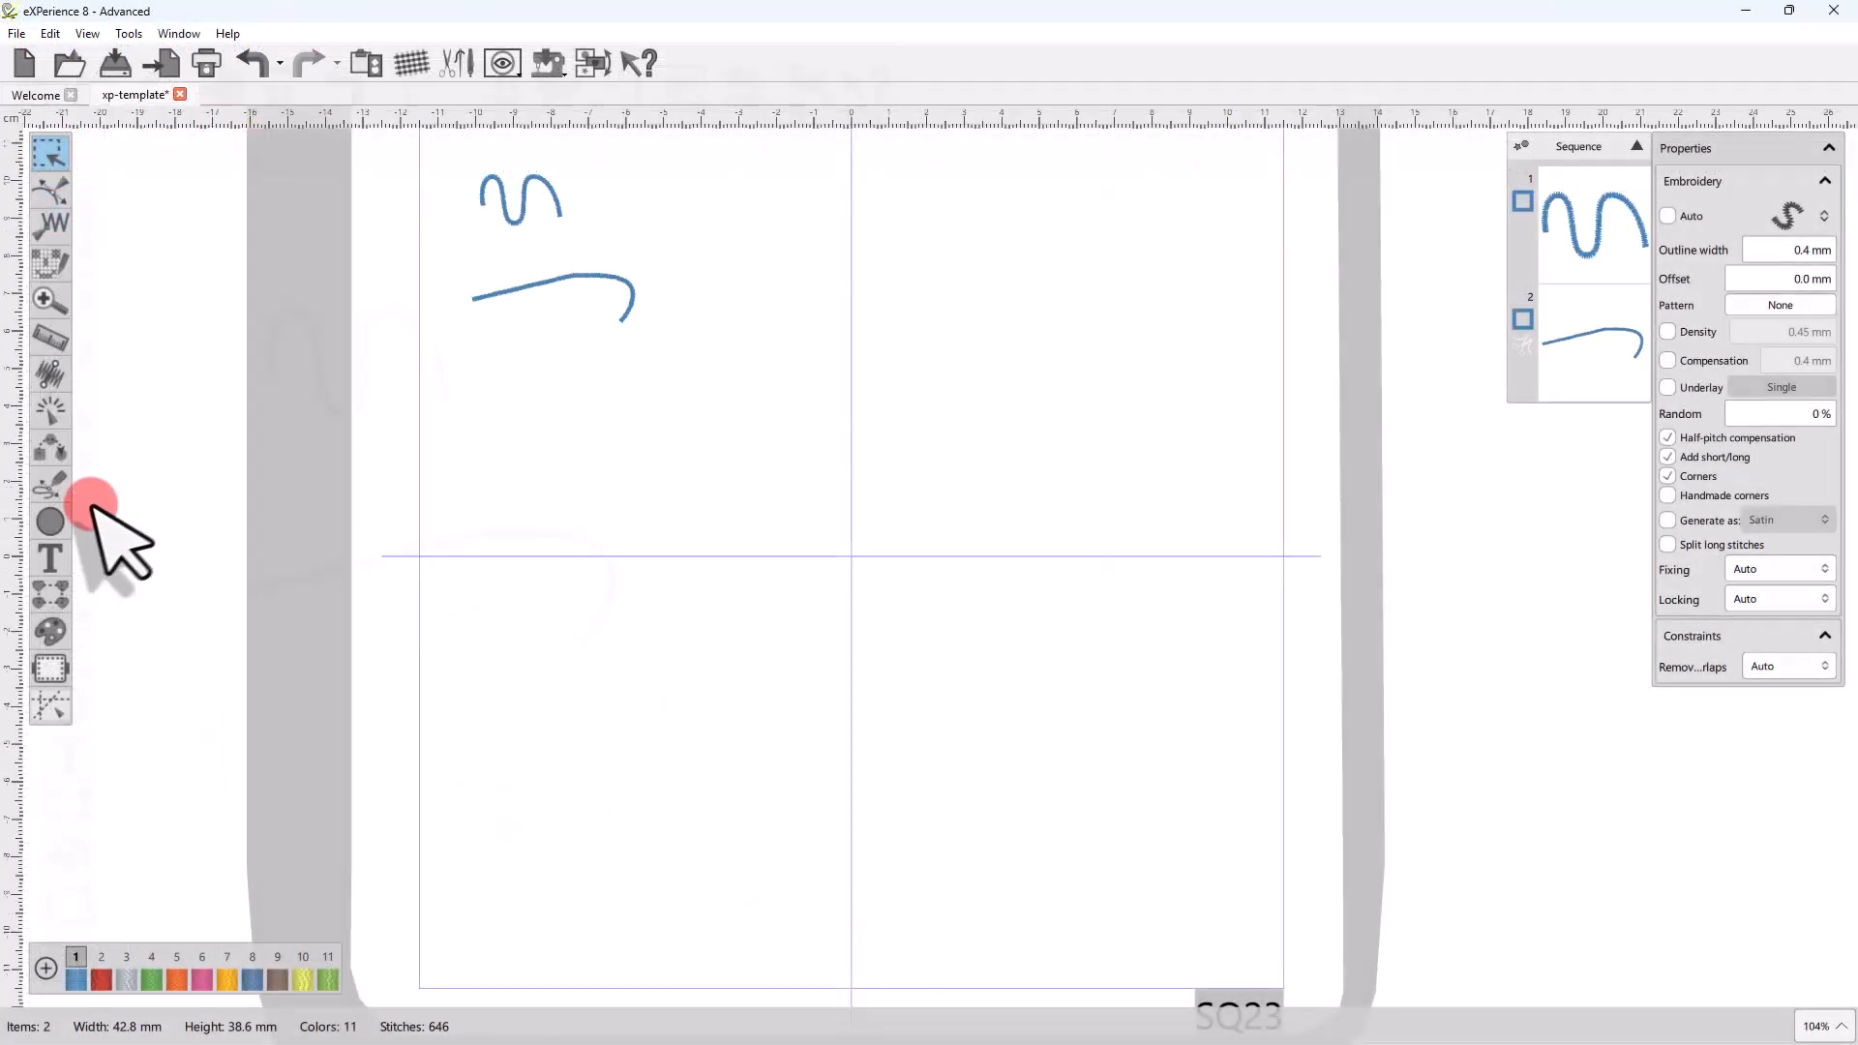
left_click(67, 499)
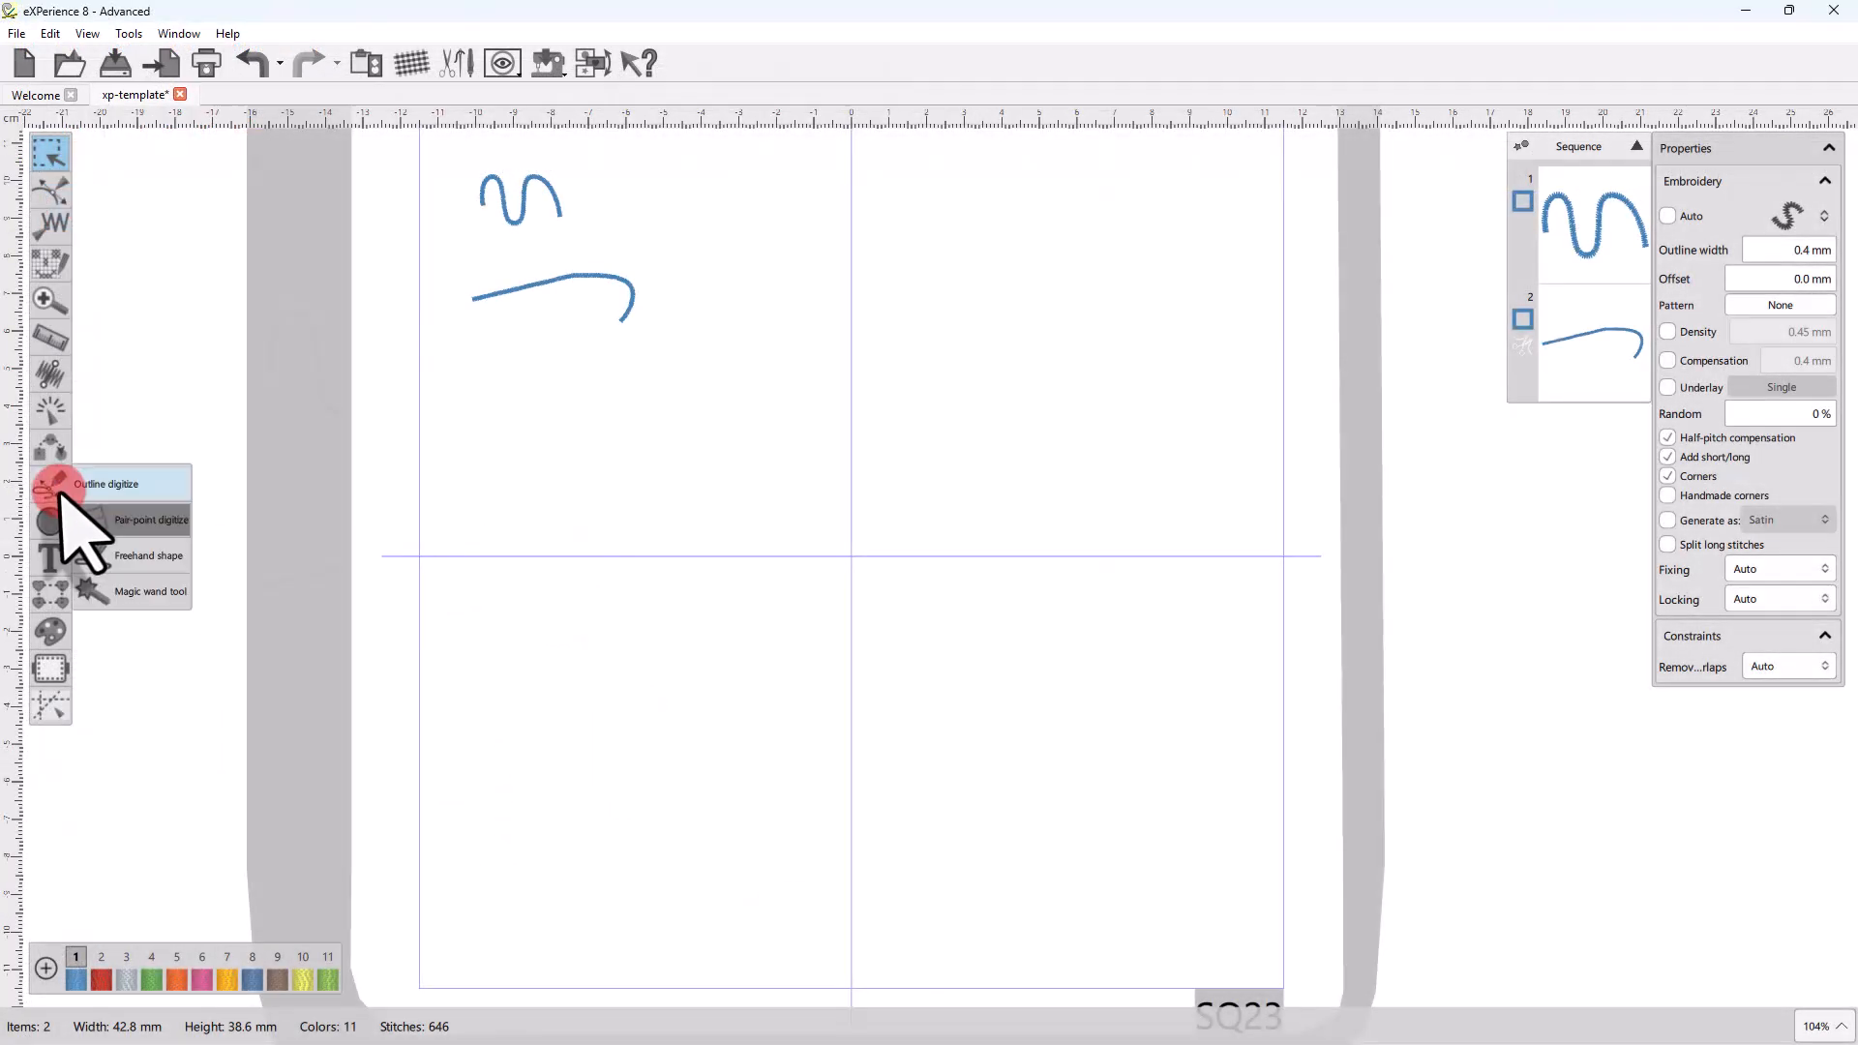
left_click(131, 524)
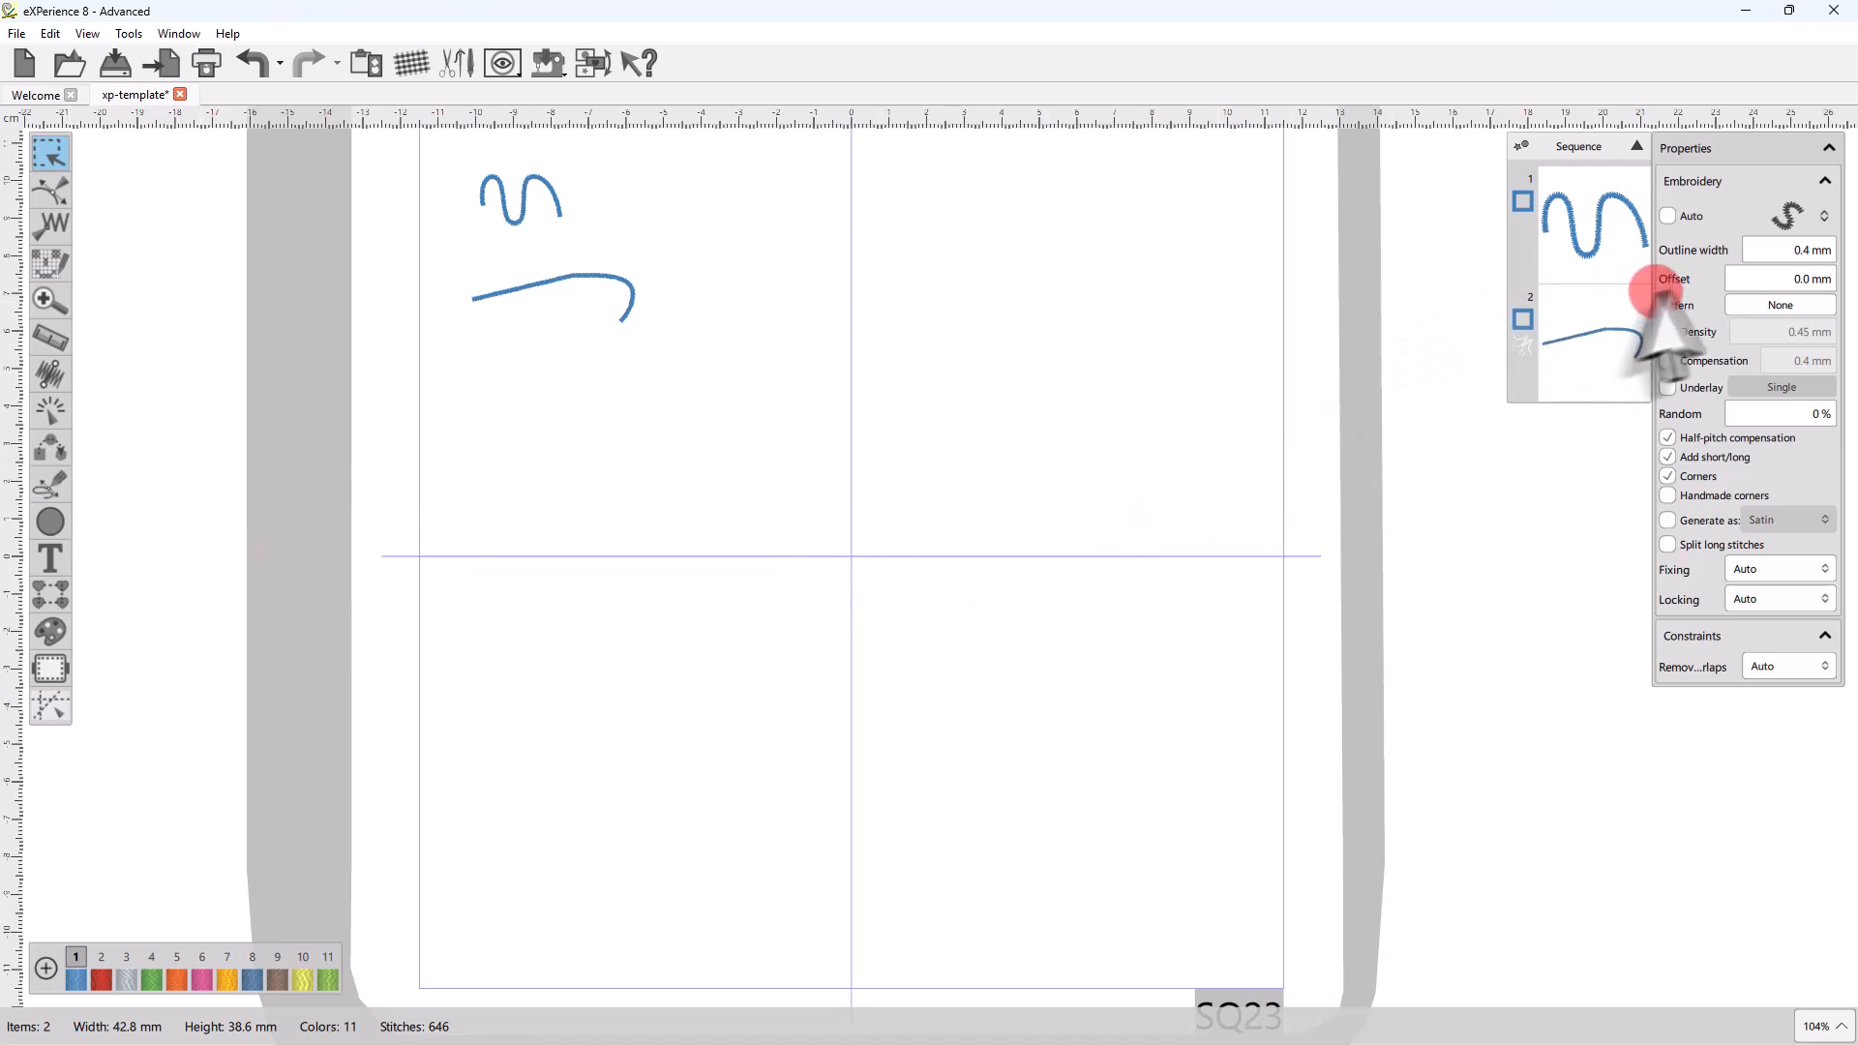
left_click(1791, 217)
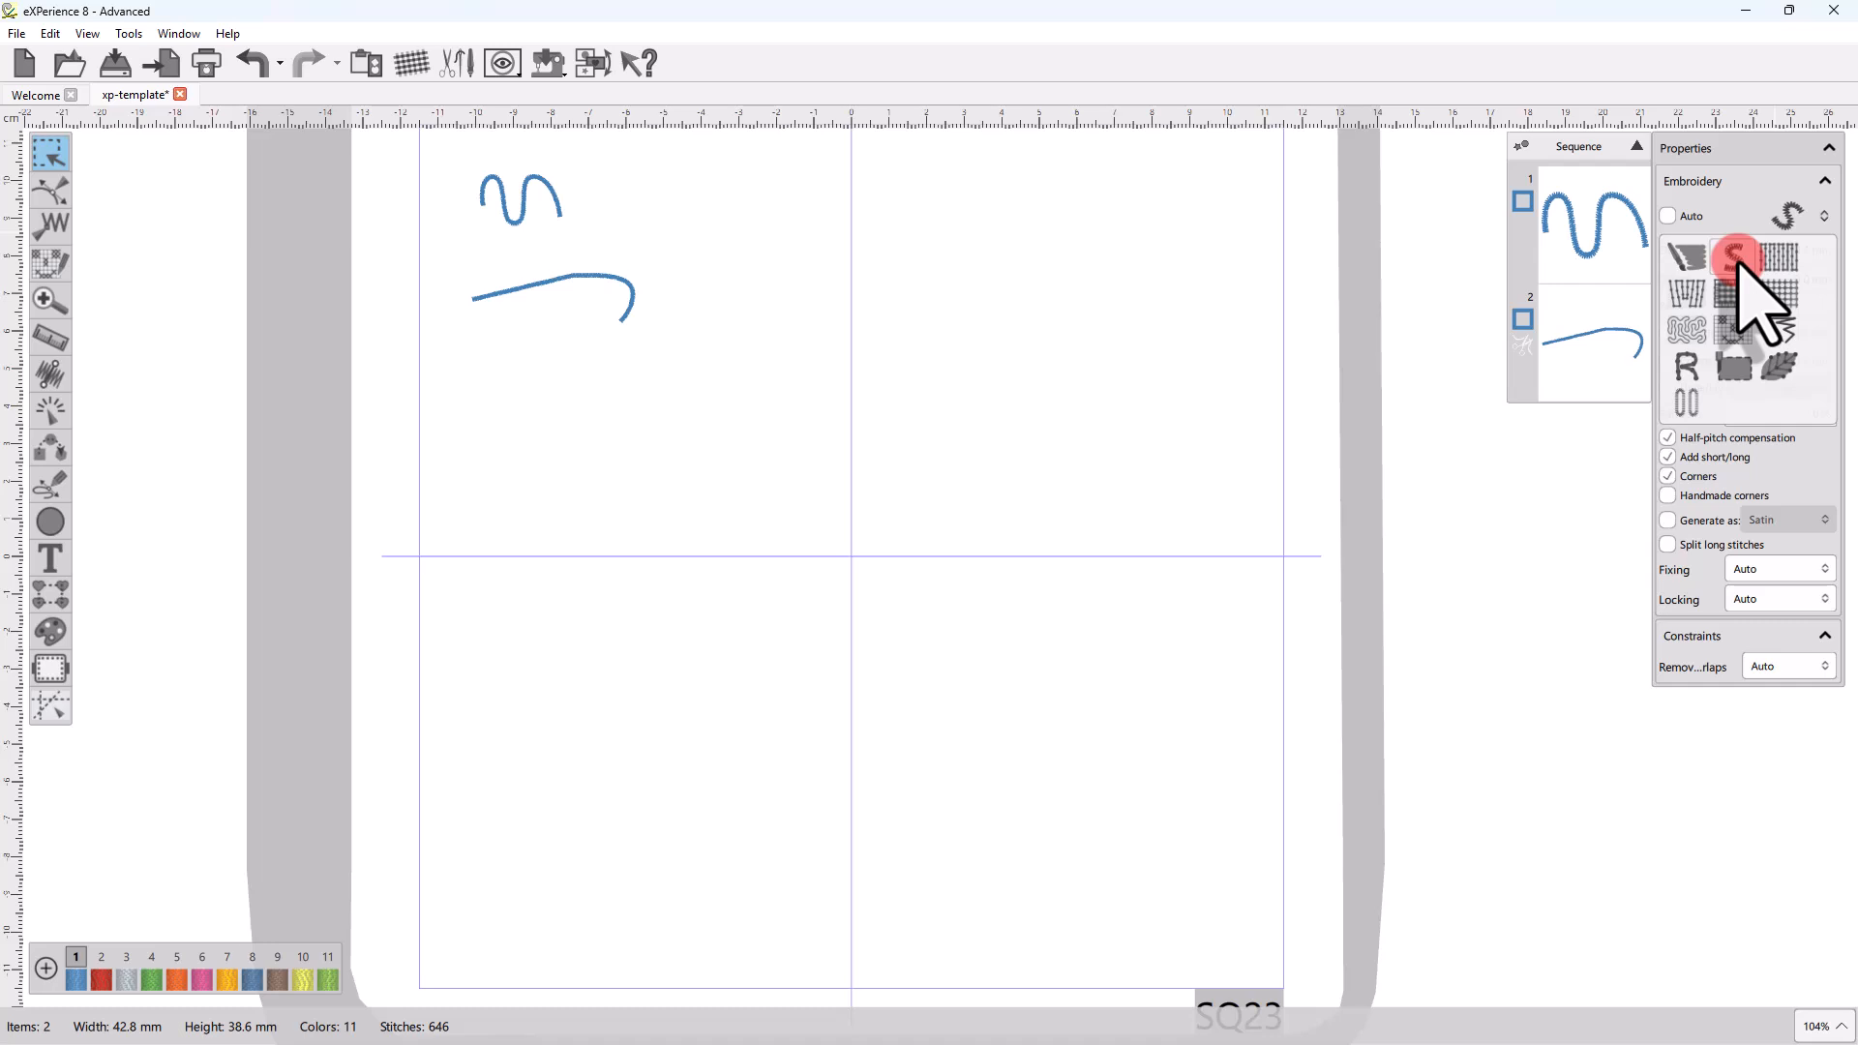
left_click(1737, 259)
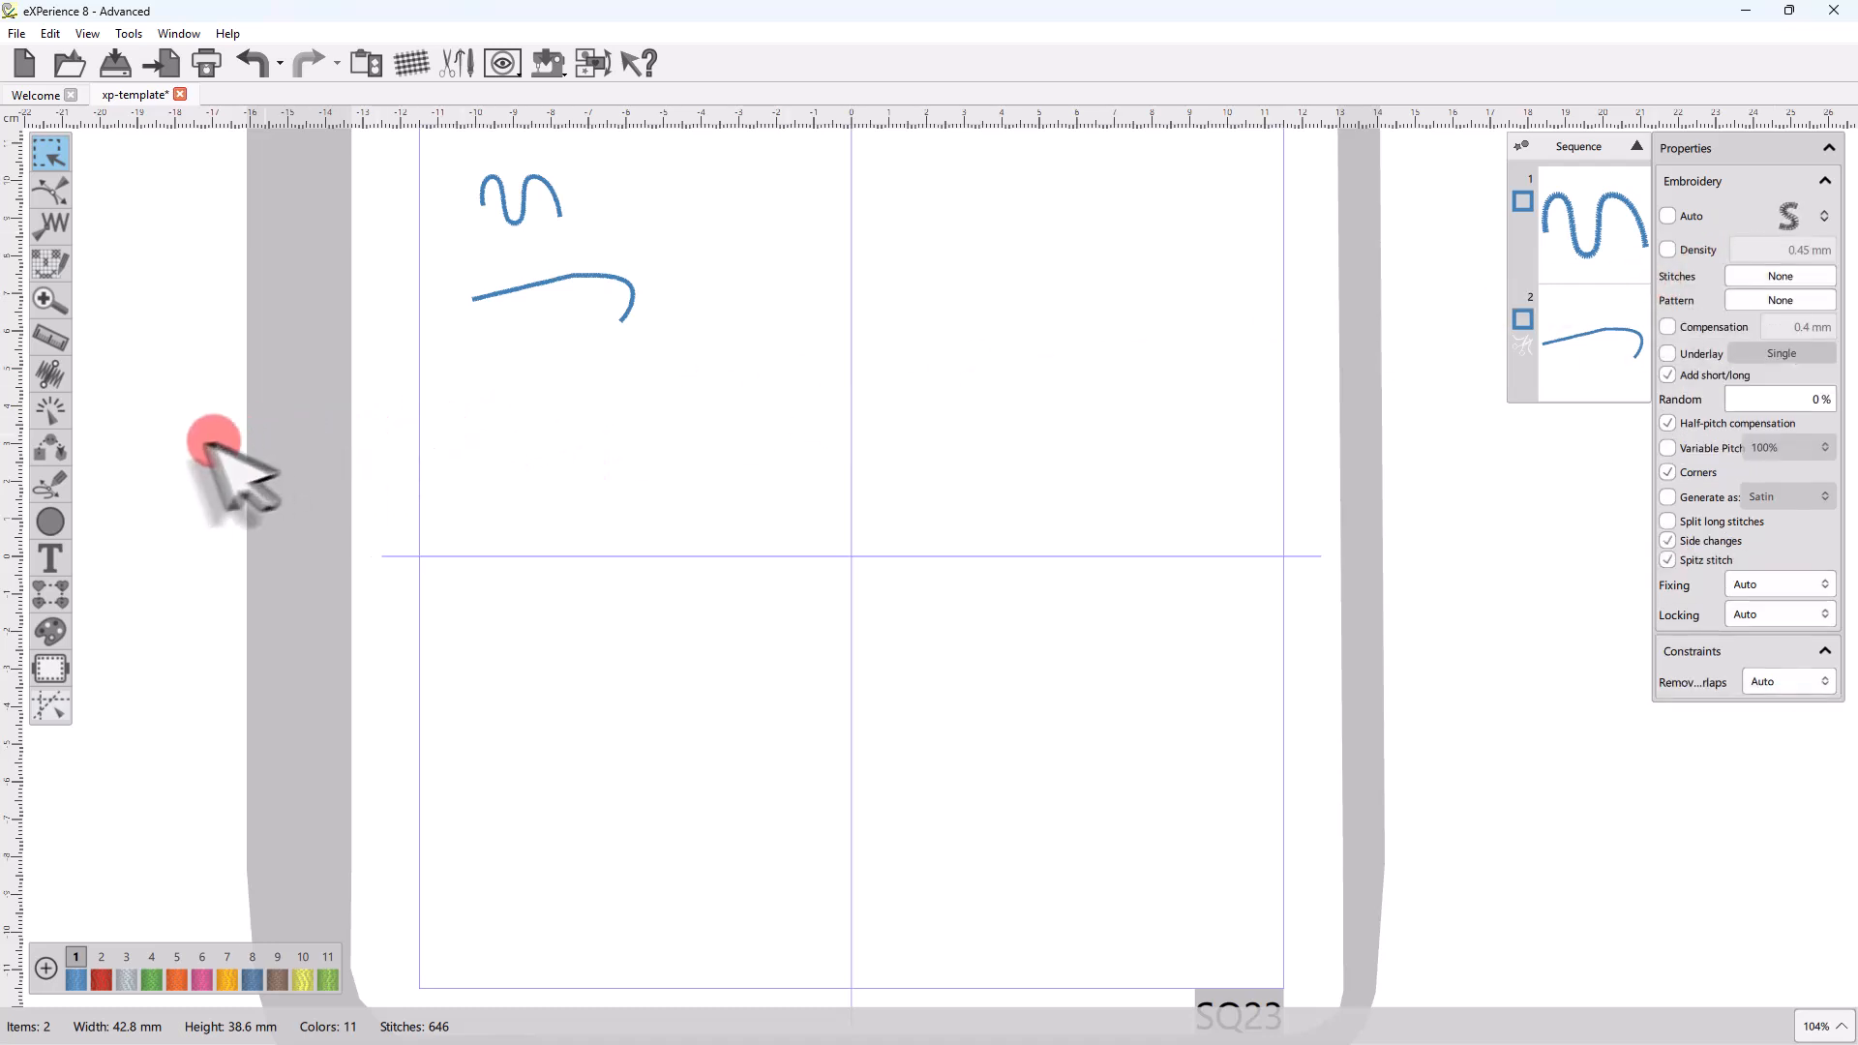
Pair-point digitize a wavy vertical column below the freehand line from five point pairs, about 50 mm wide and 134 mm high.
left_click(54, 483)
left_click(135, 520)
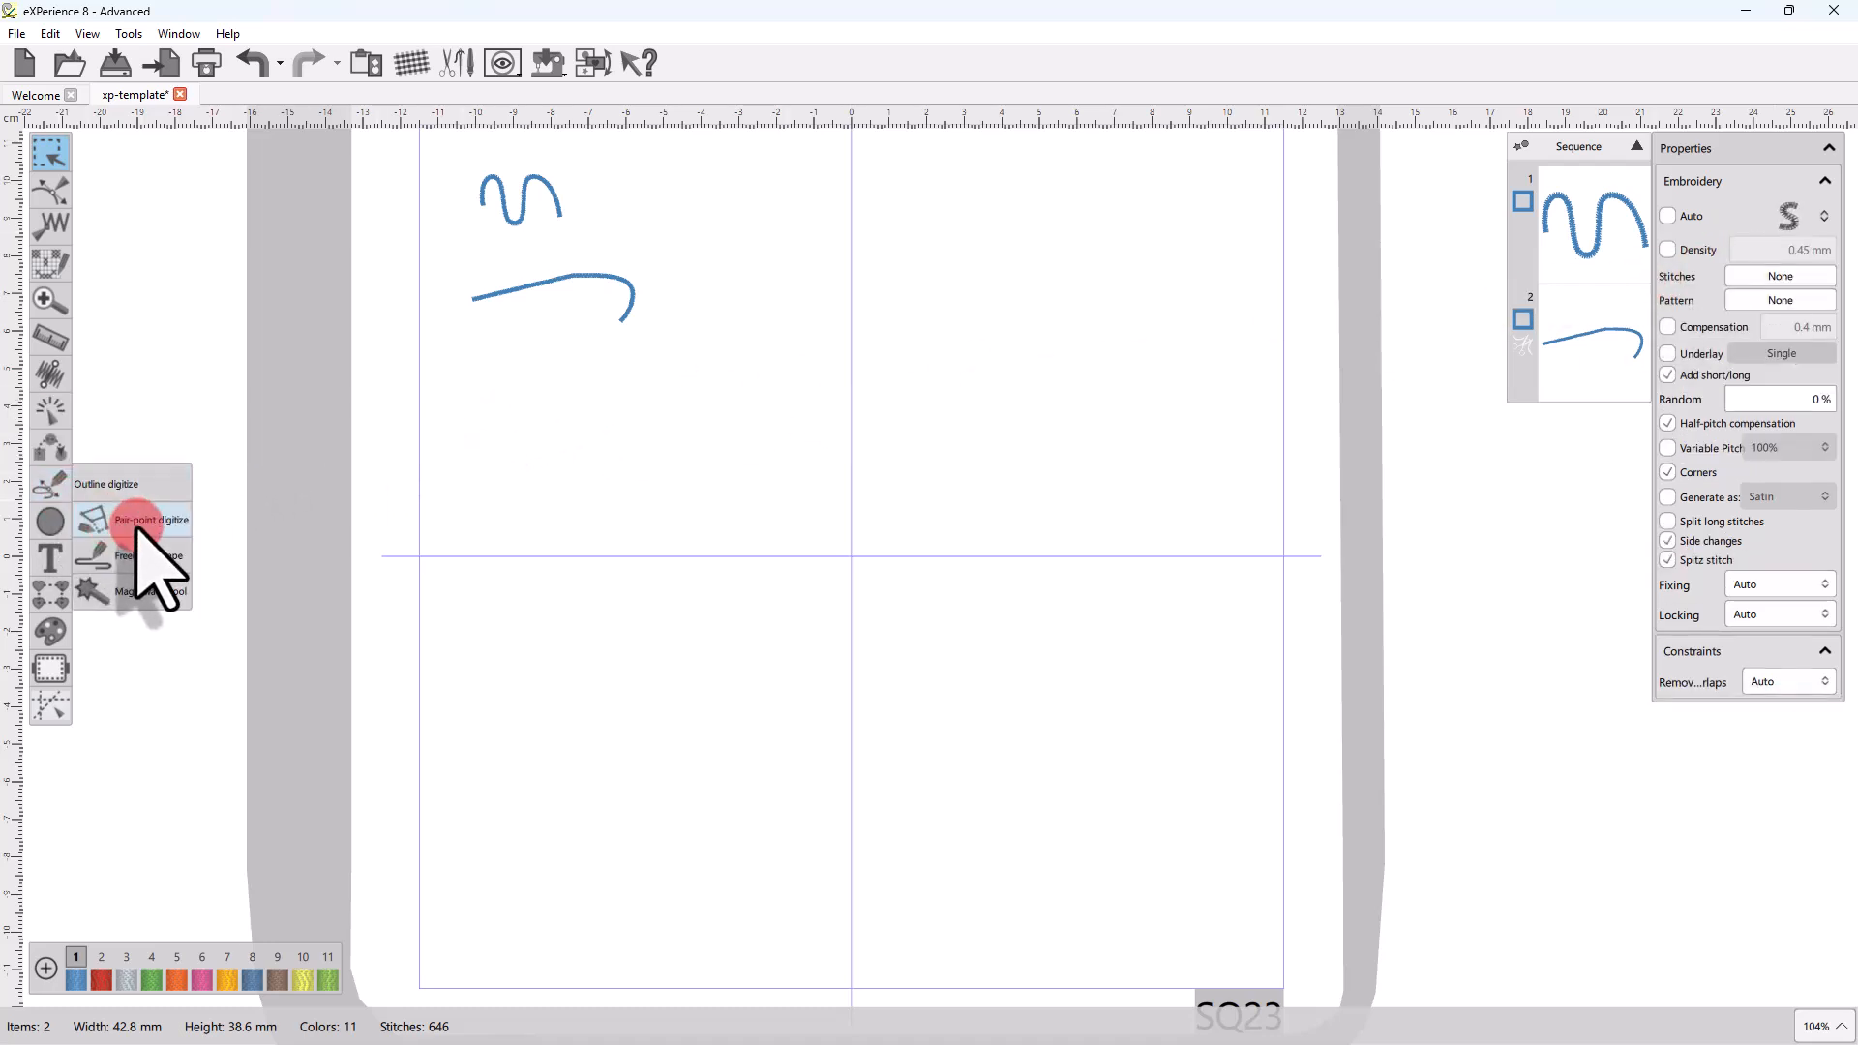
left_click(522, 401)
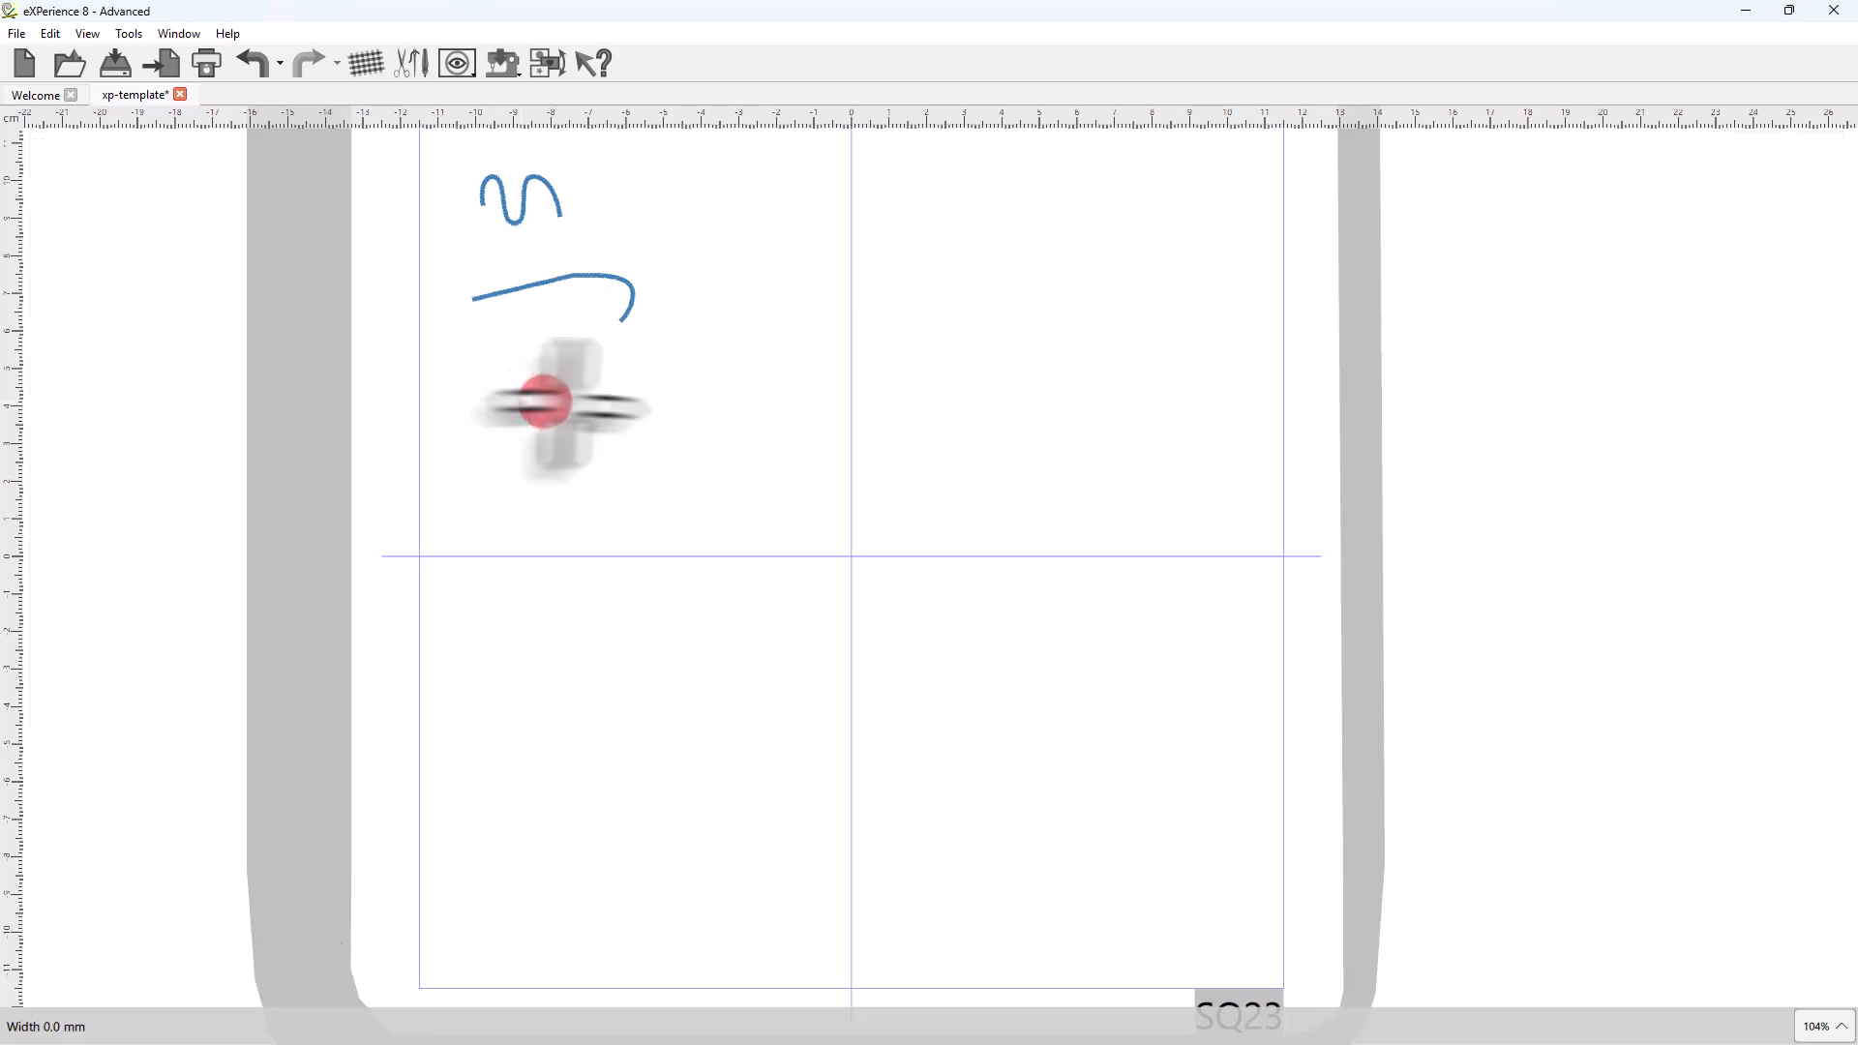
left_click(656, 393)
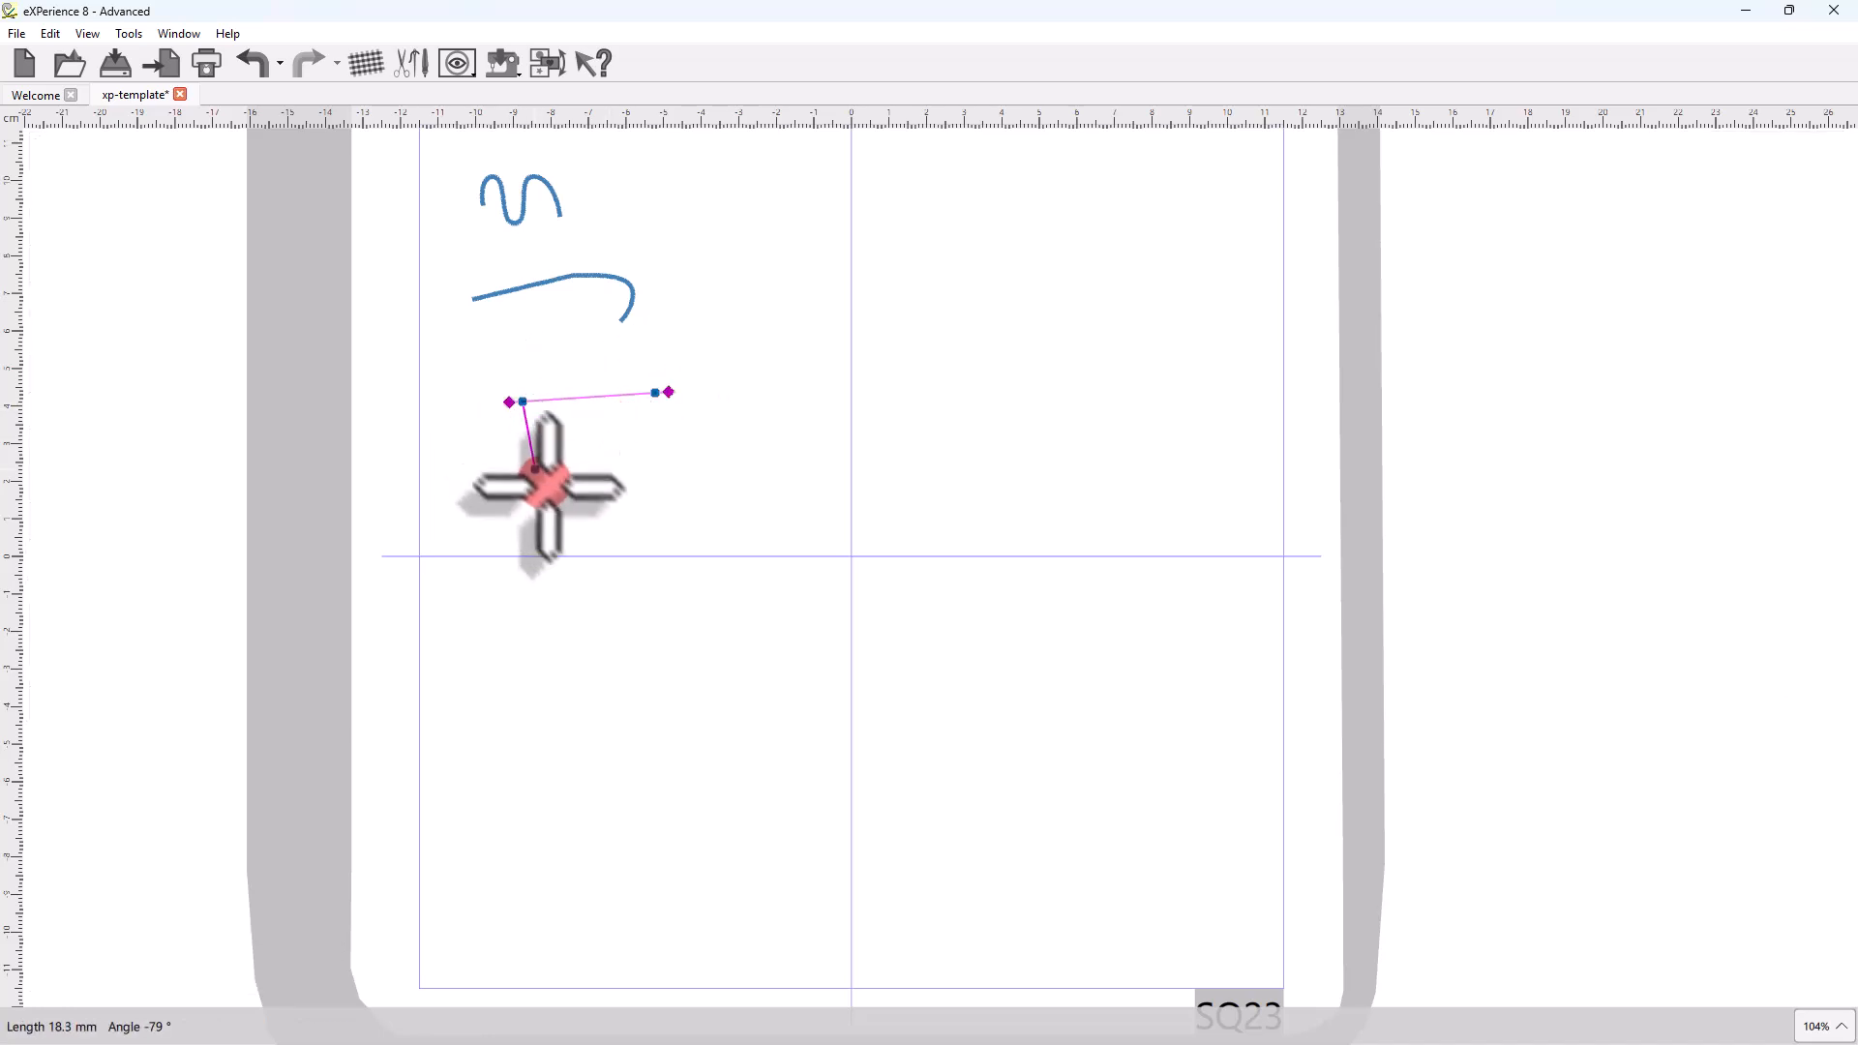
left_click(538, 526)
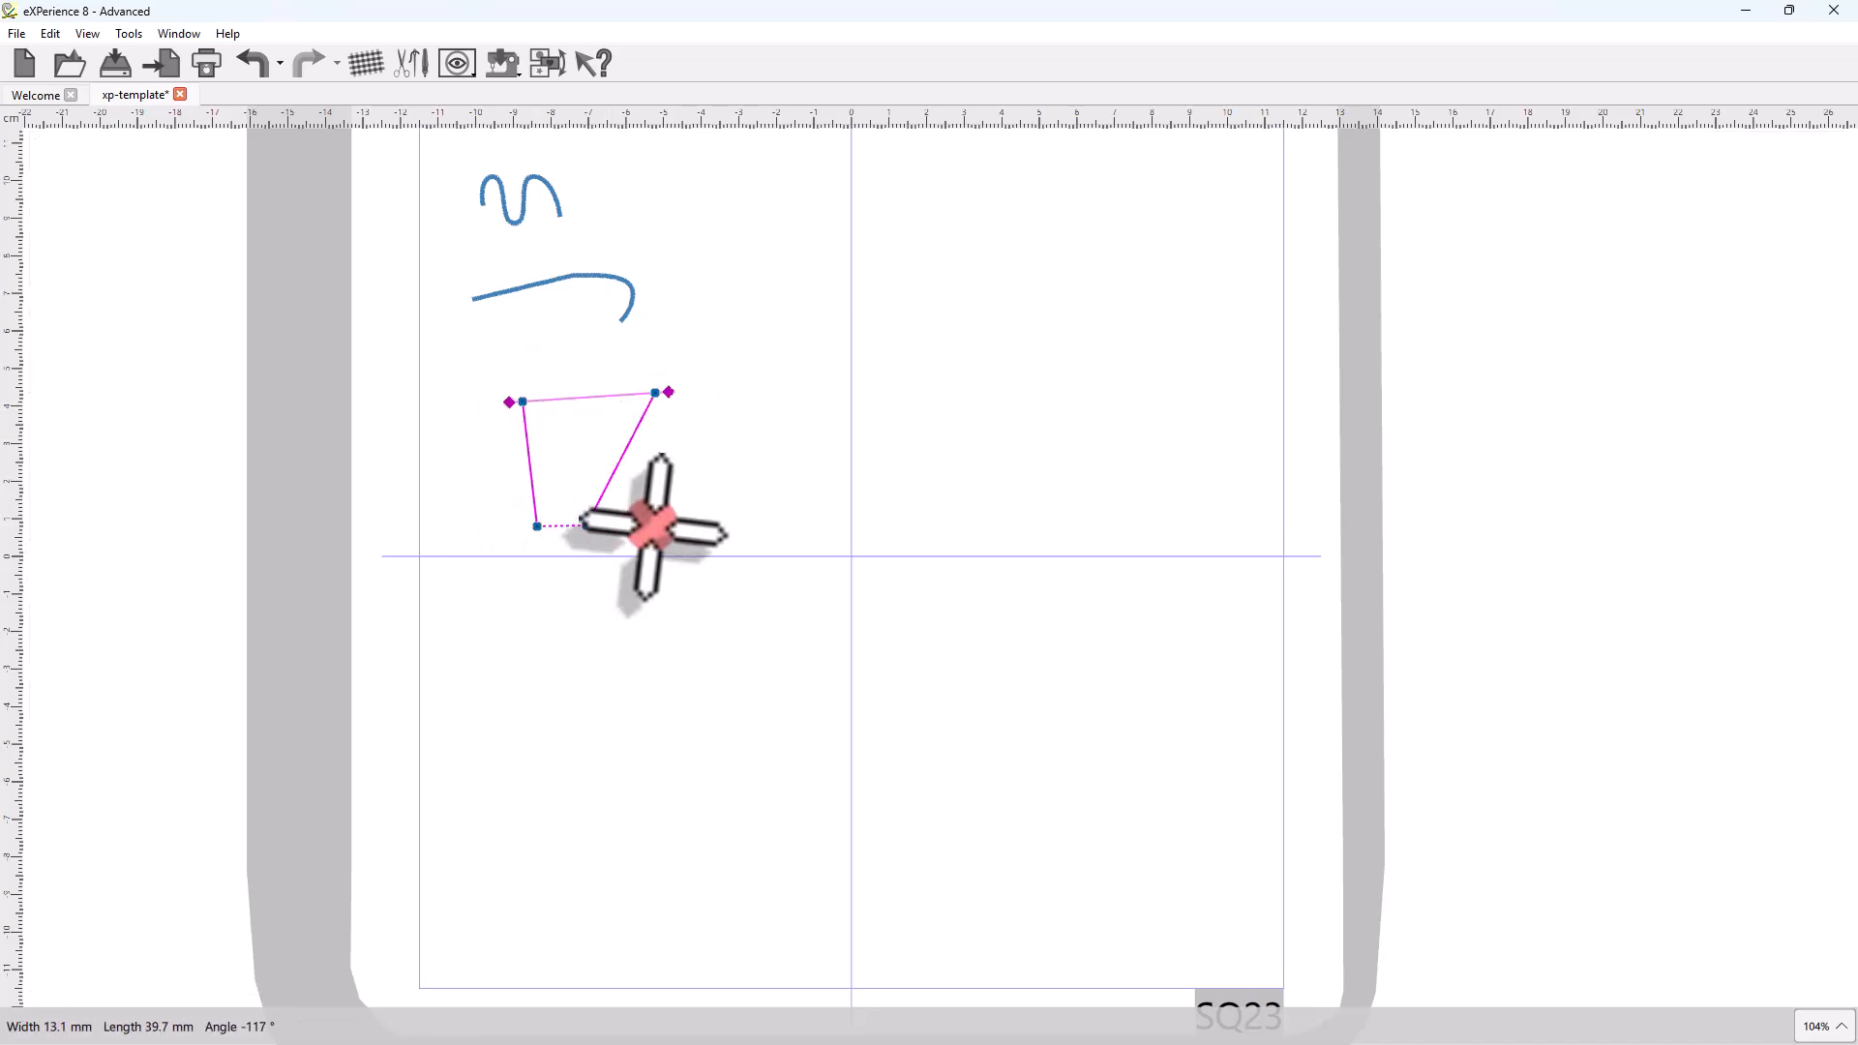
left_click(661, 526)
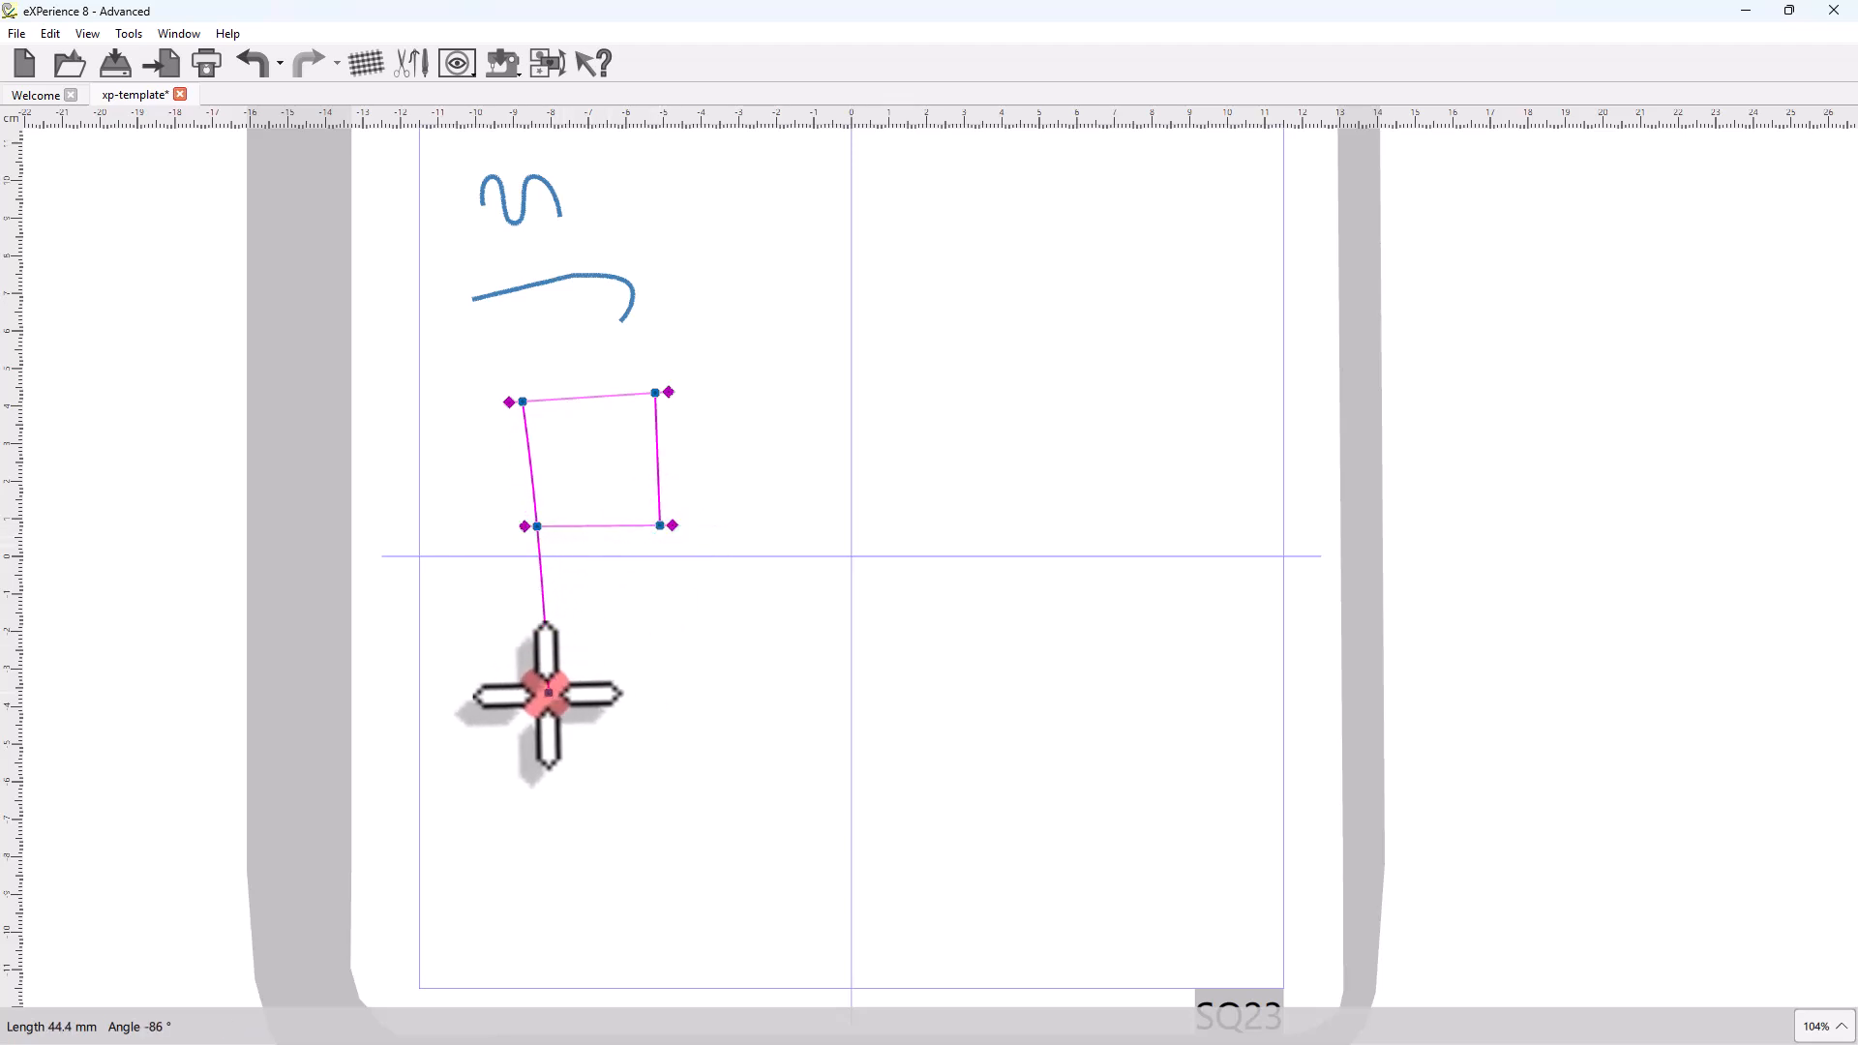
left_click(538, 640)
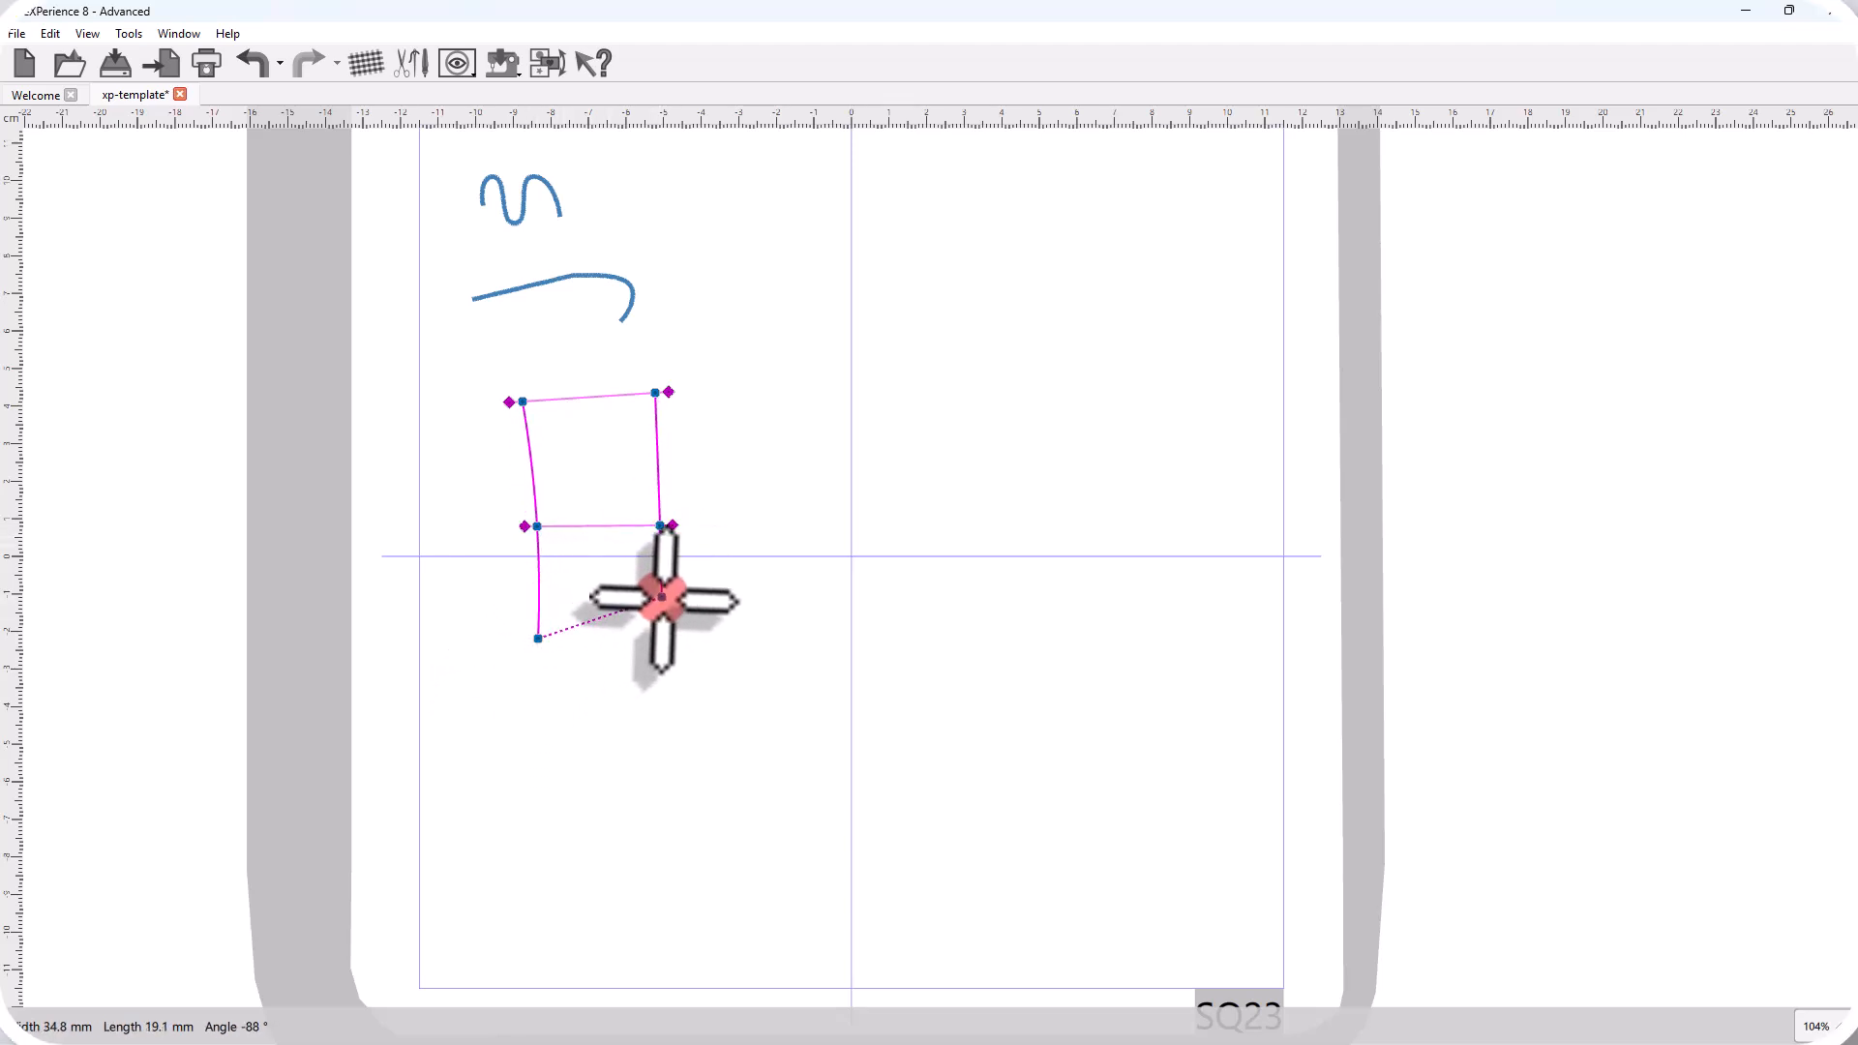
left_click(662, 596)
left_click(569, 745)
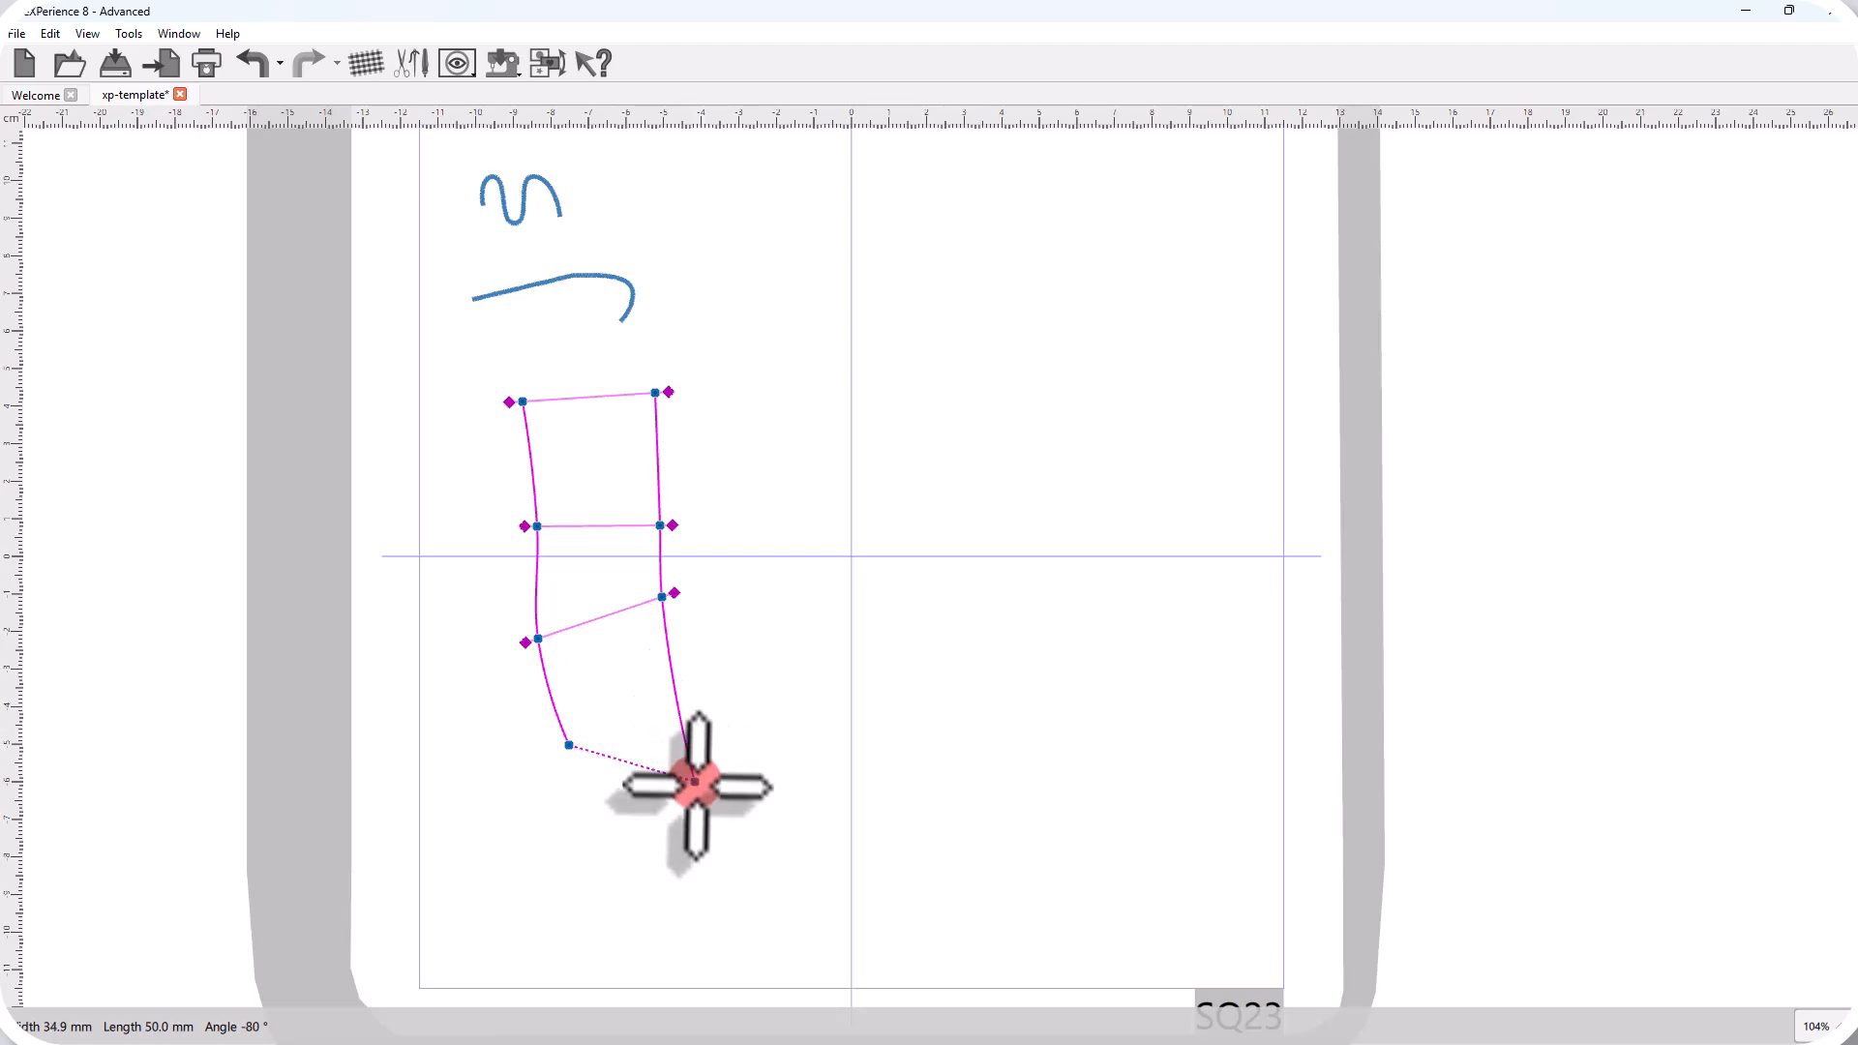
left_click(696, 790)
left_click(556, 849)
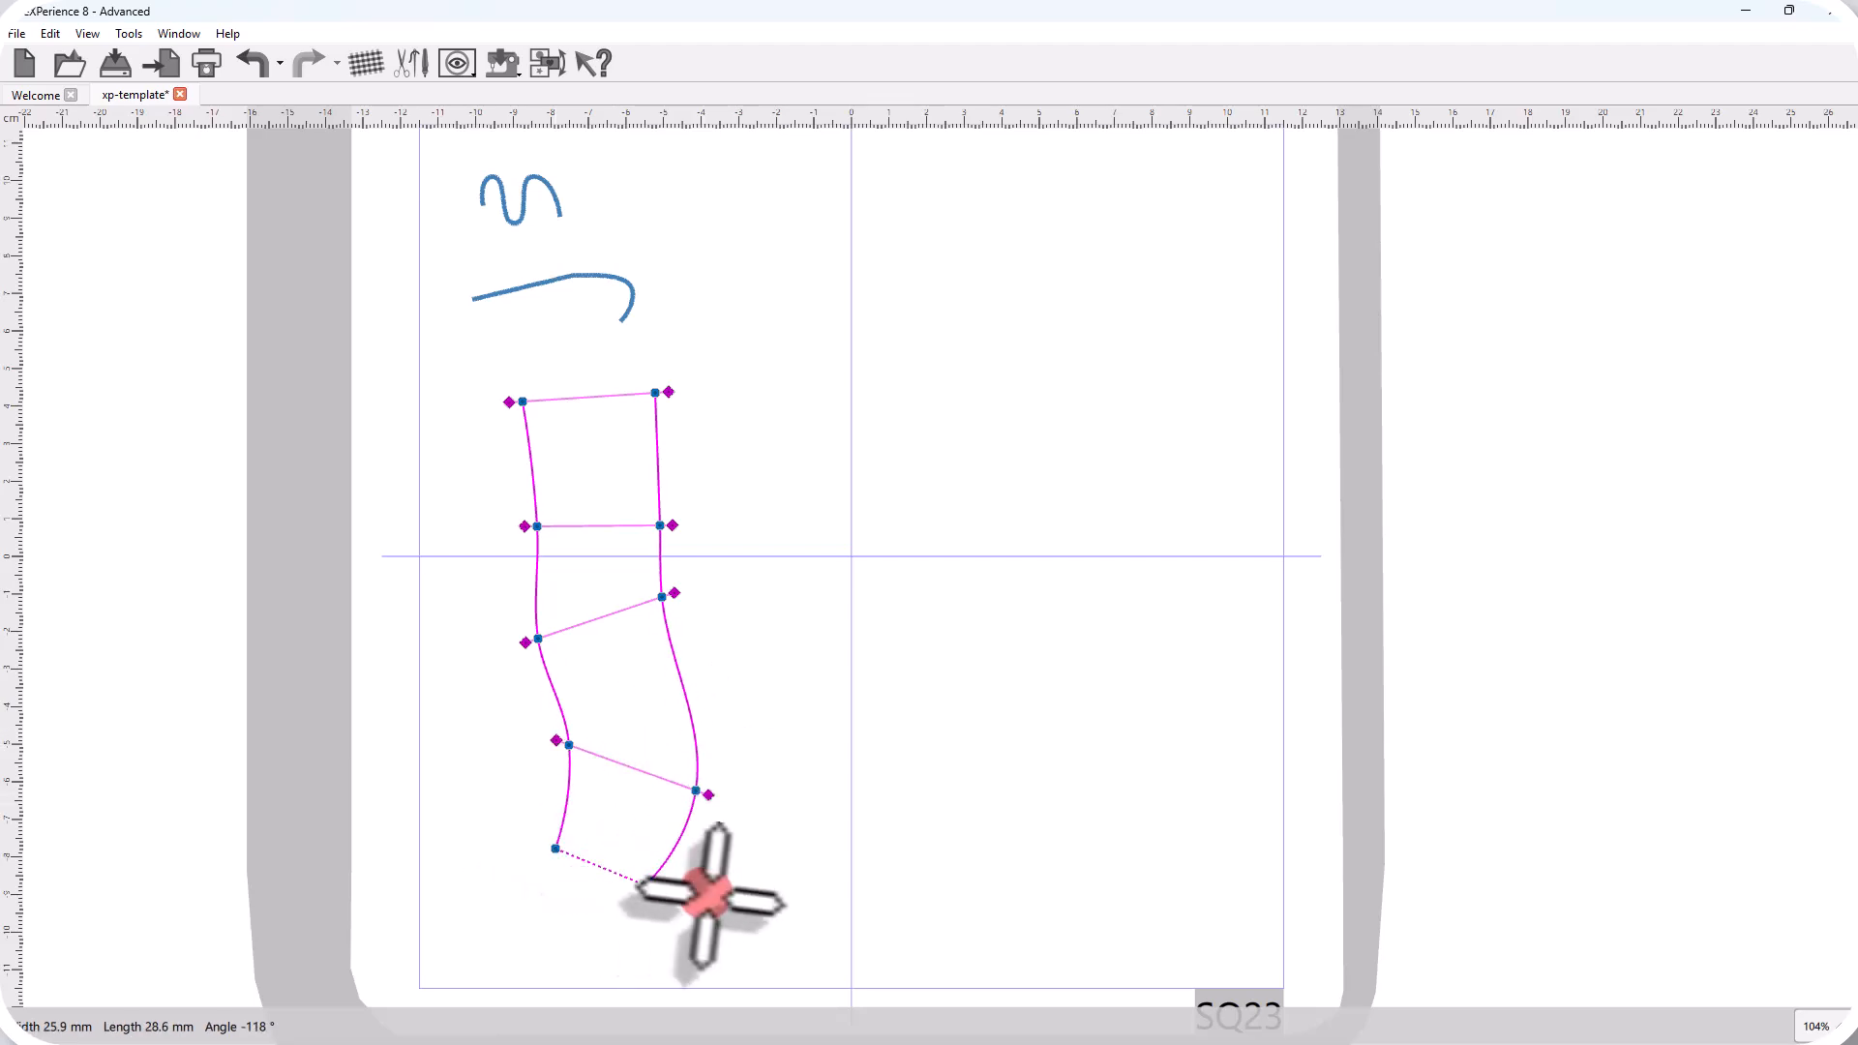
right_click(667, 904)
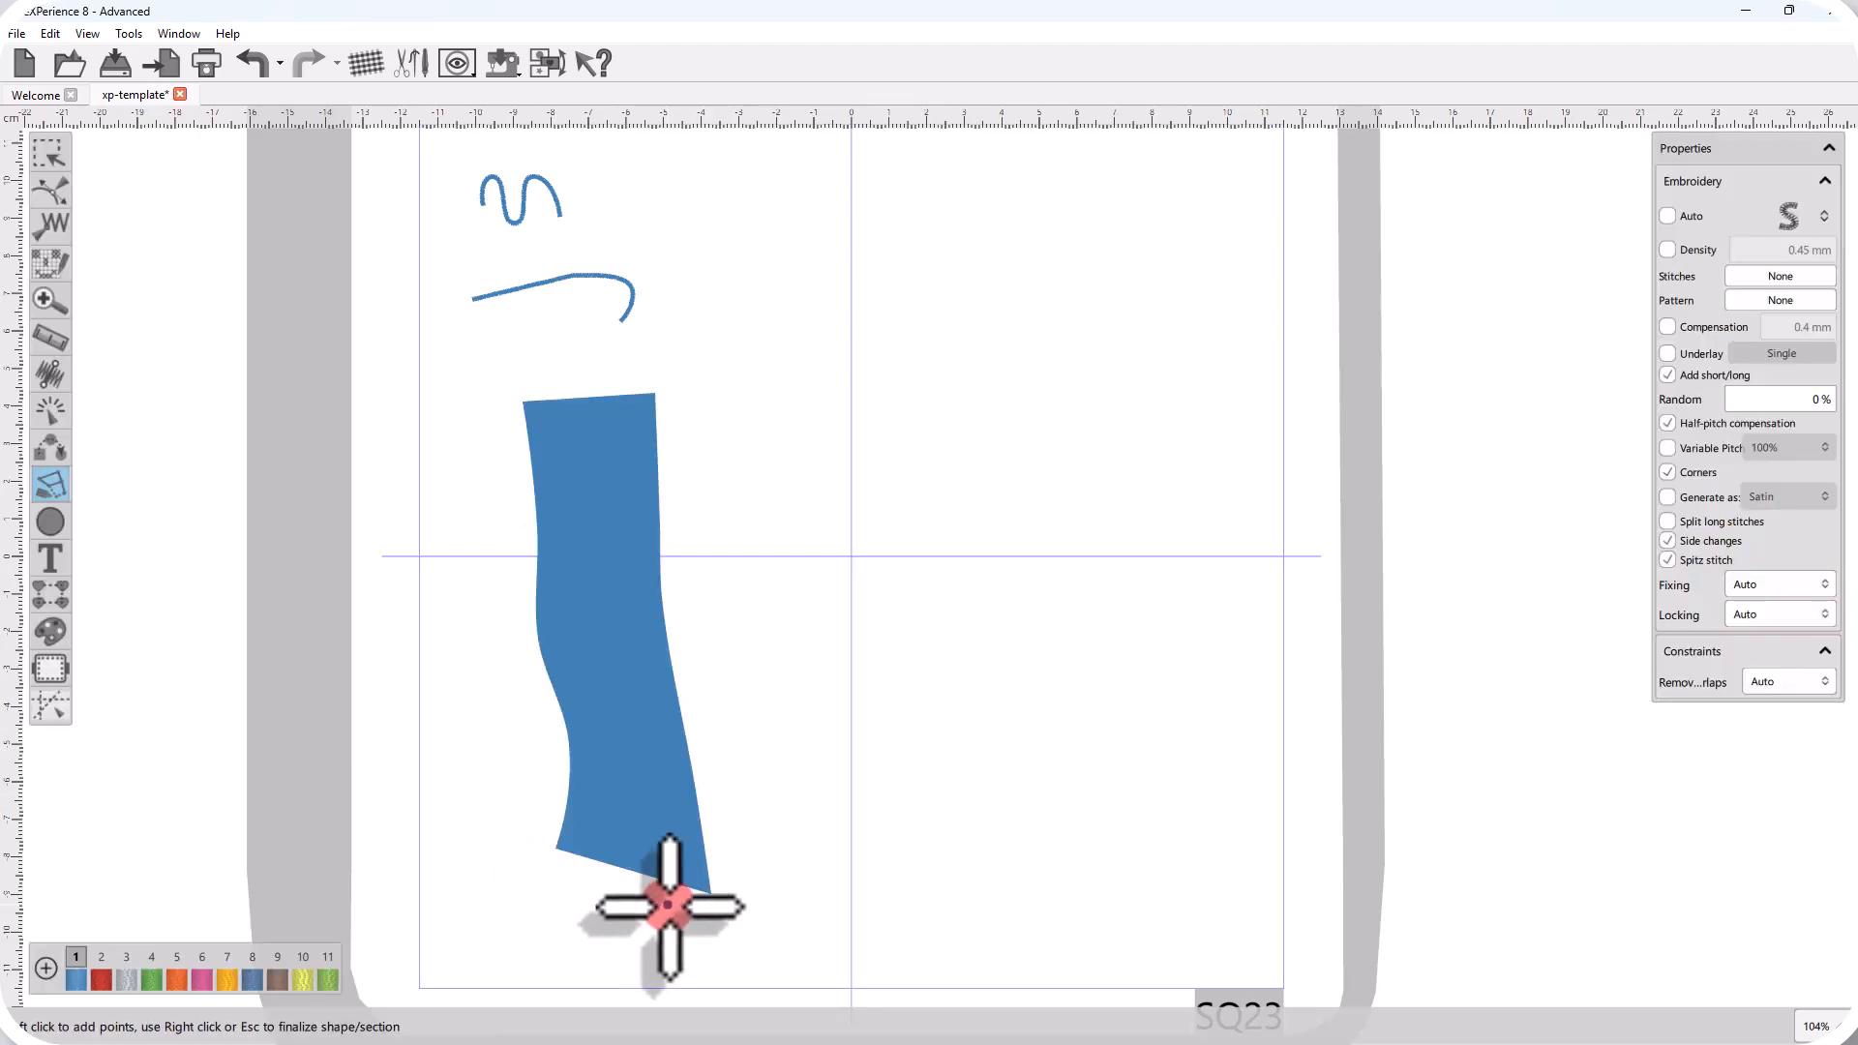
Examine the column's stitches and the stitch directions between its point pairs up close.
scroll(602, 753, "up", 3)
scroll(601, 738, "up", 2)
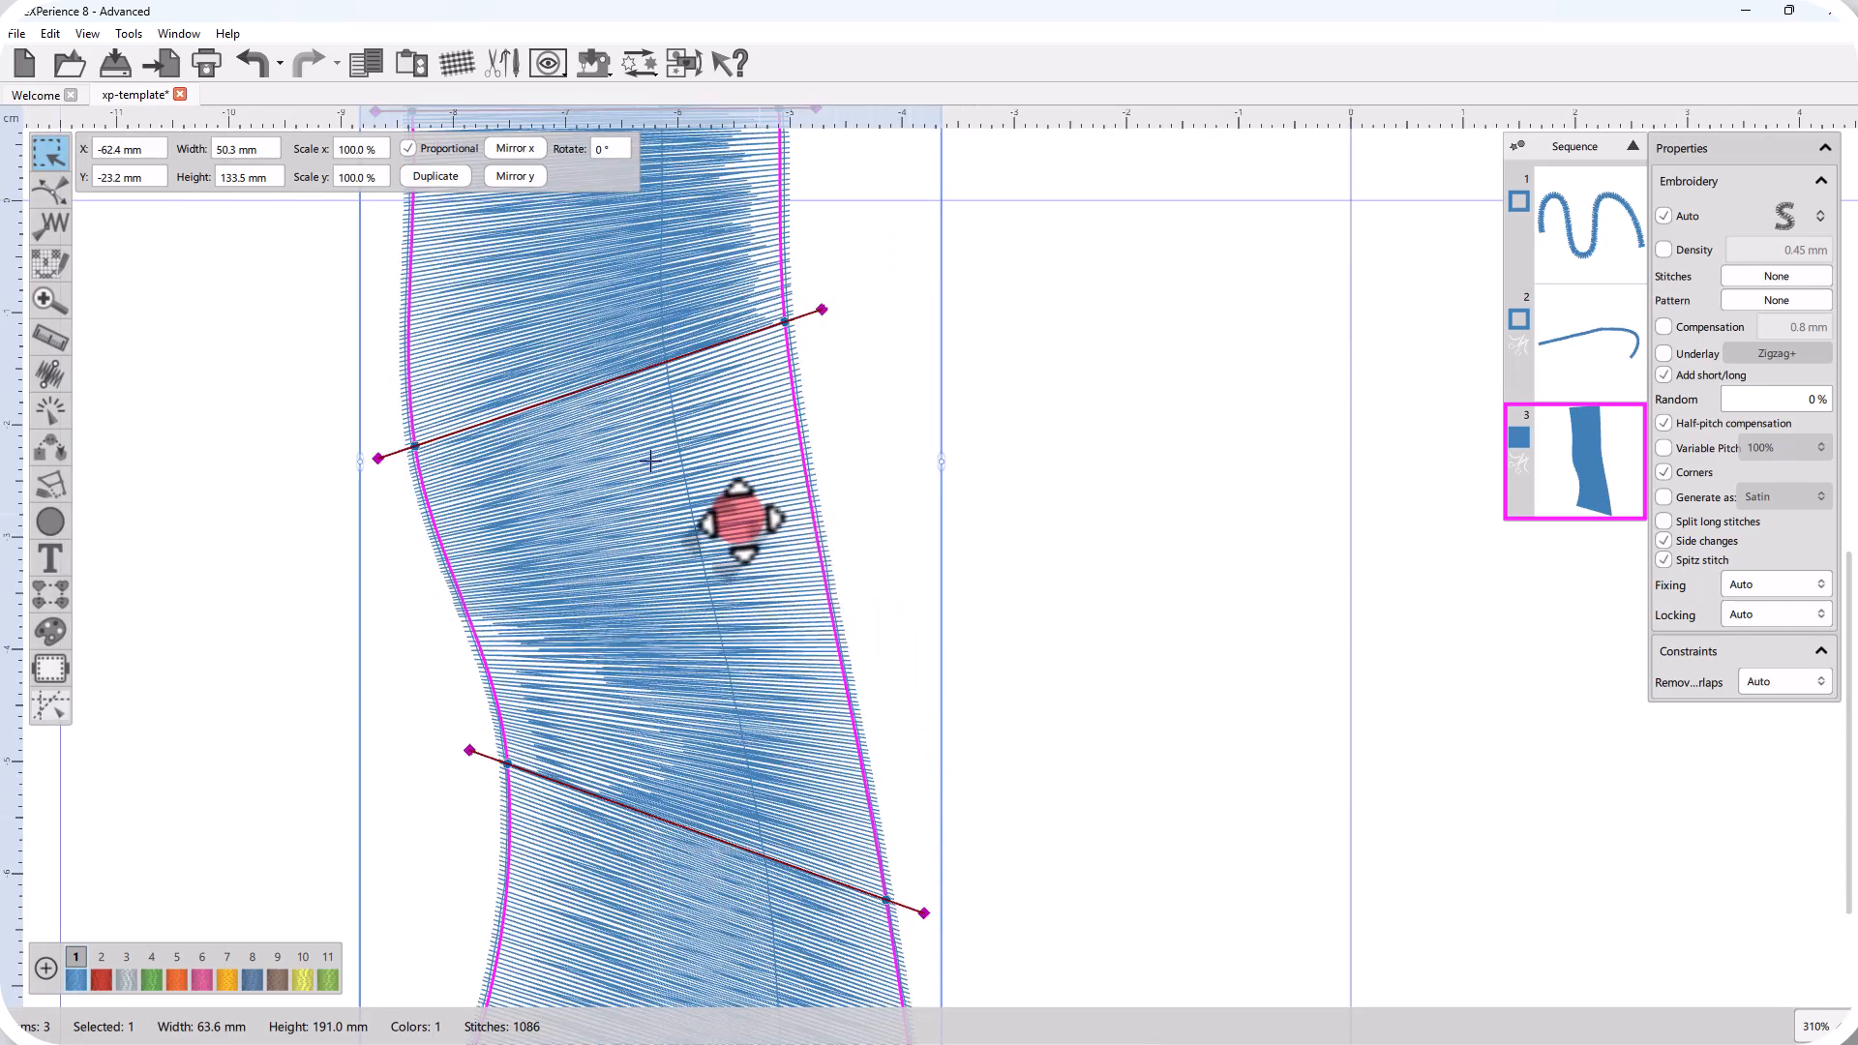
scroll(605, 597, "down", 4)
scroll(561, 381, "up", 1)
scroll(549, 358, "up", 3)
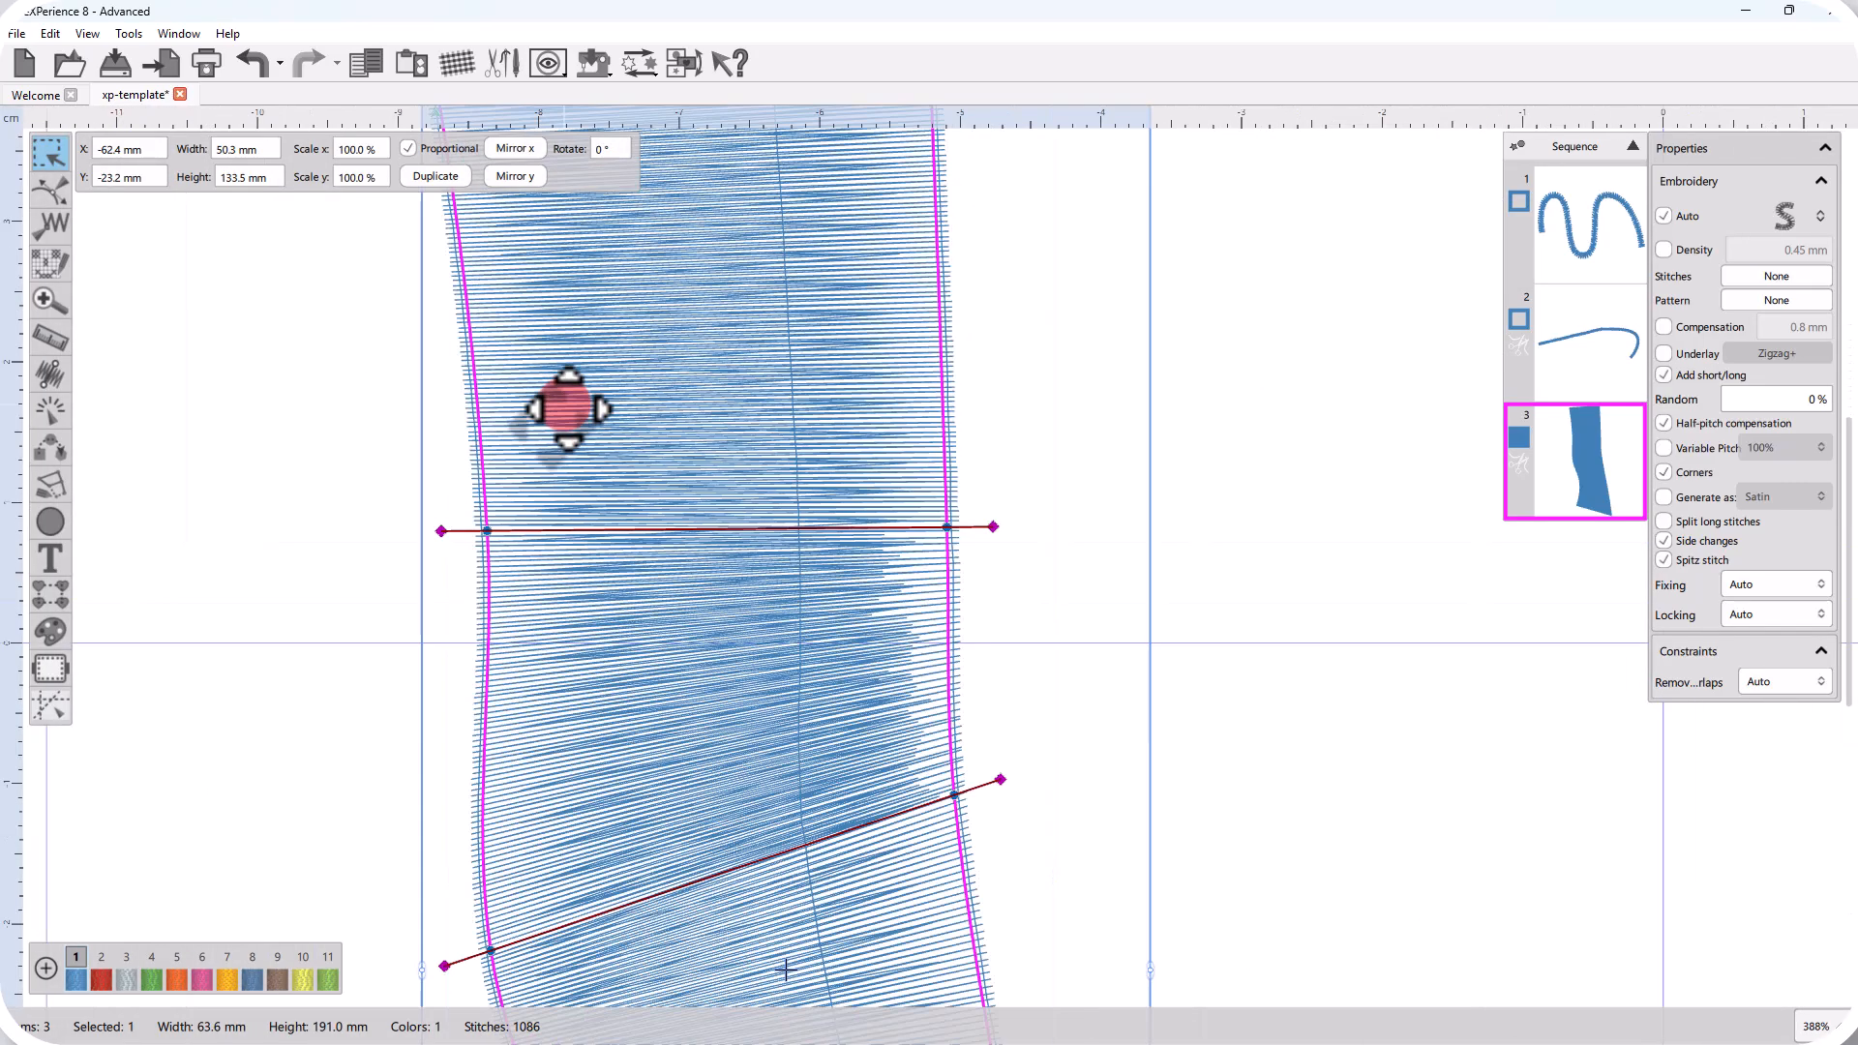
scroll(568, 408, "down", 3)
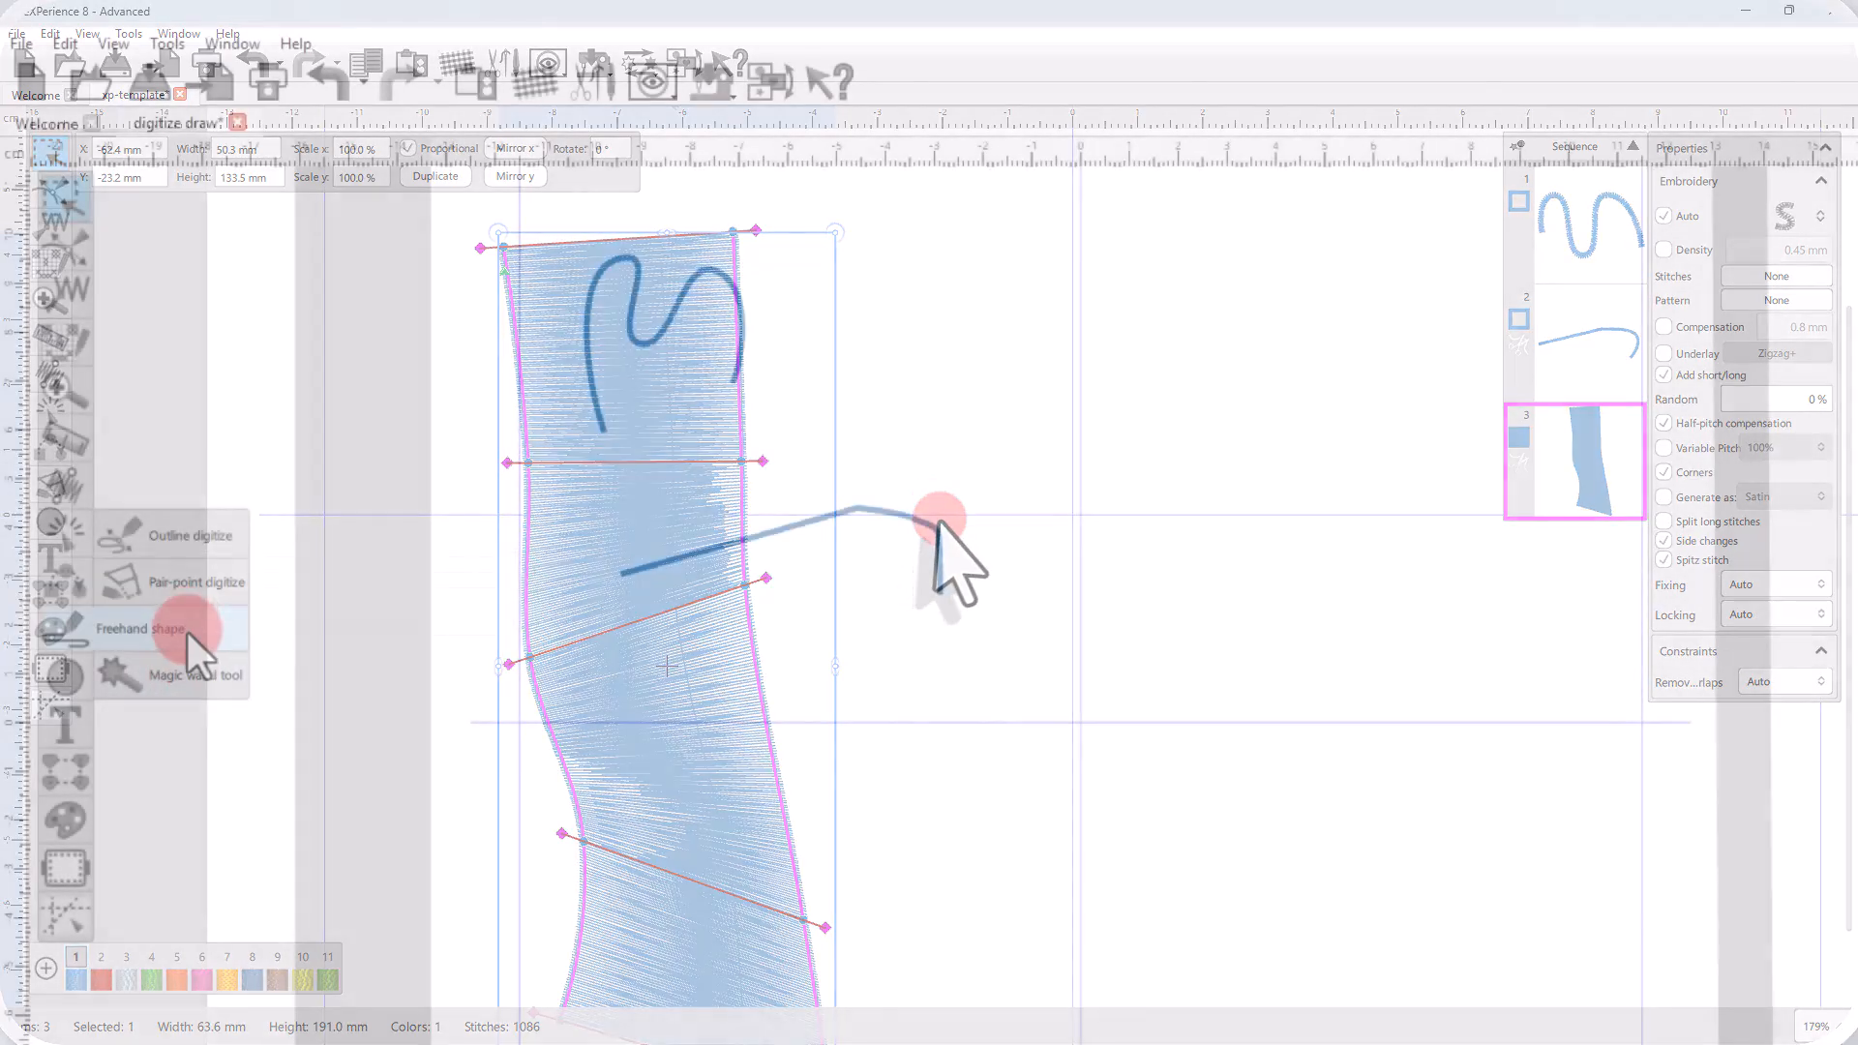
Start an outline-digitized shape beside the existing M-like curve, placing curve points for a rising arc, tight loops and a second crest.
left_click(190, 533)
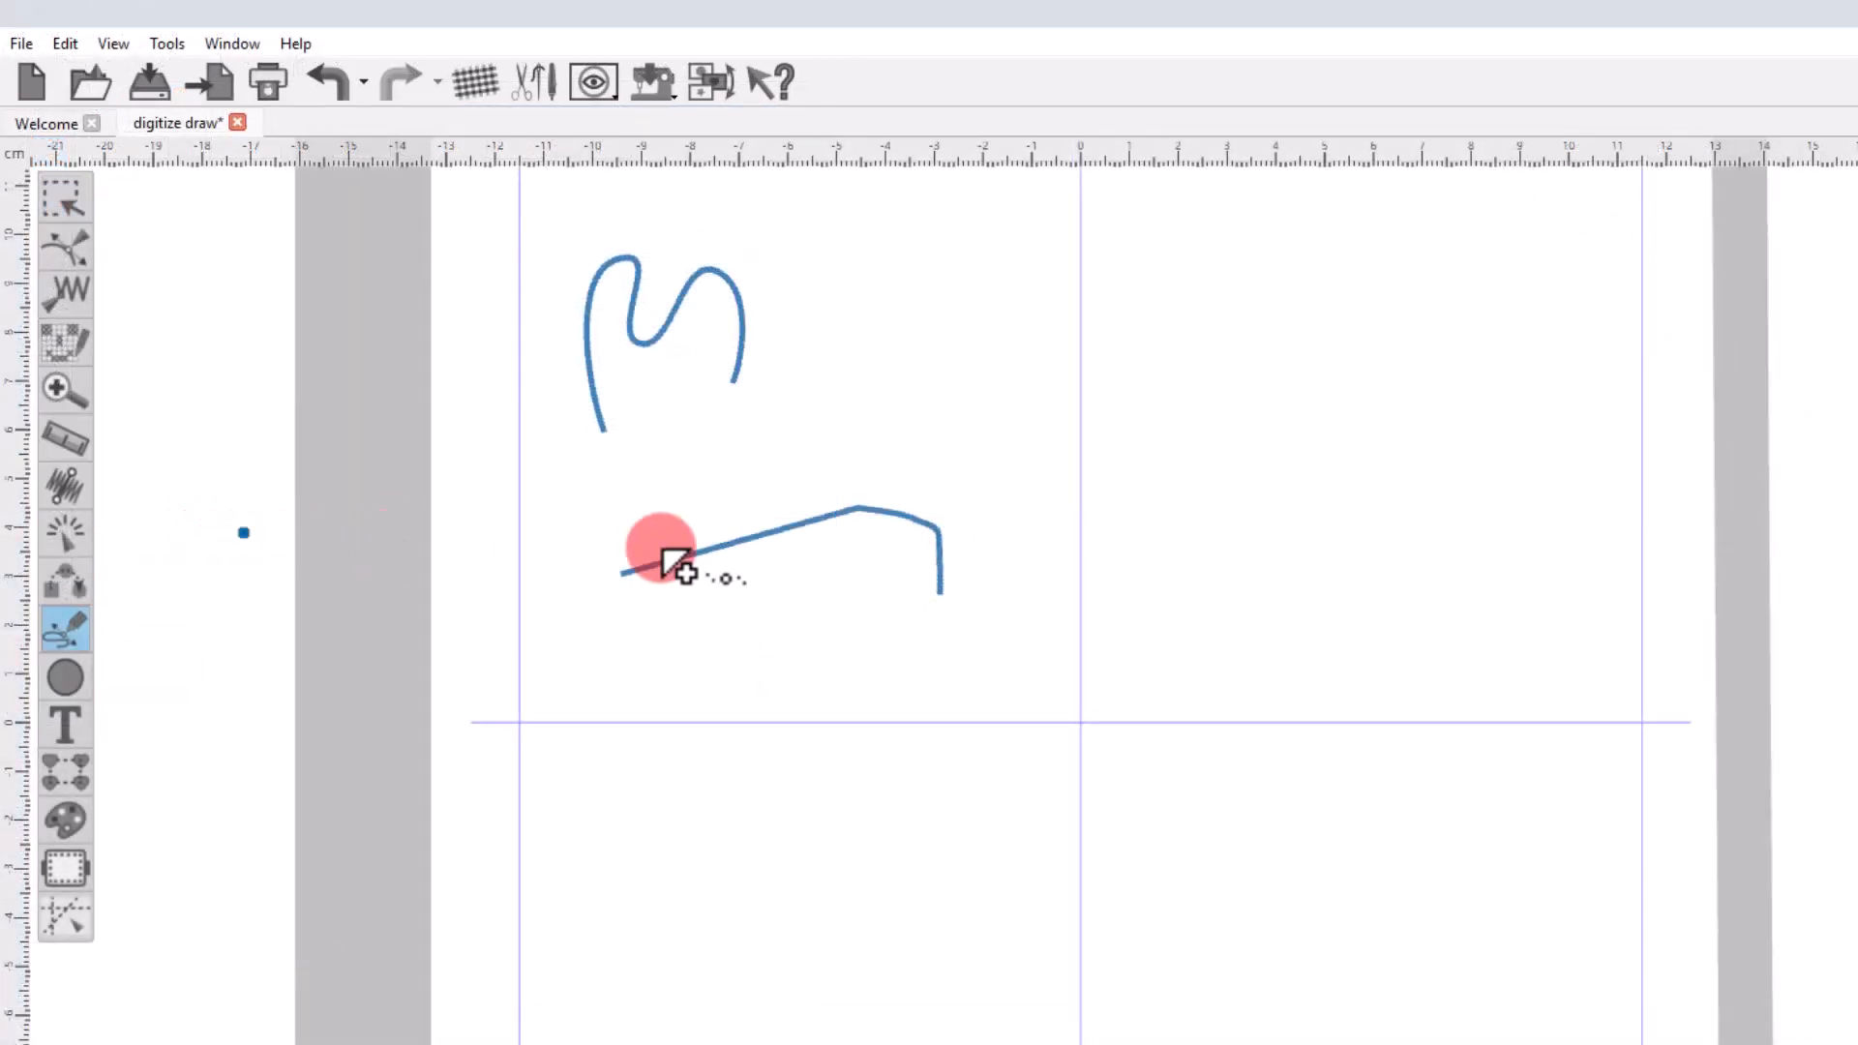
left_click(994, 385)
left_click(1037, 302)
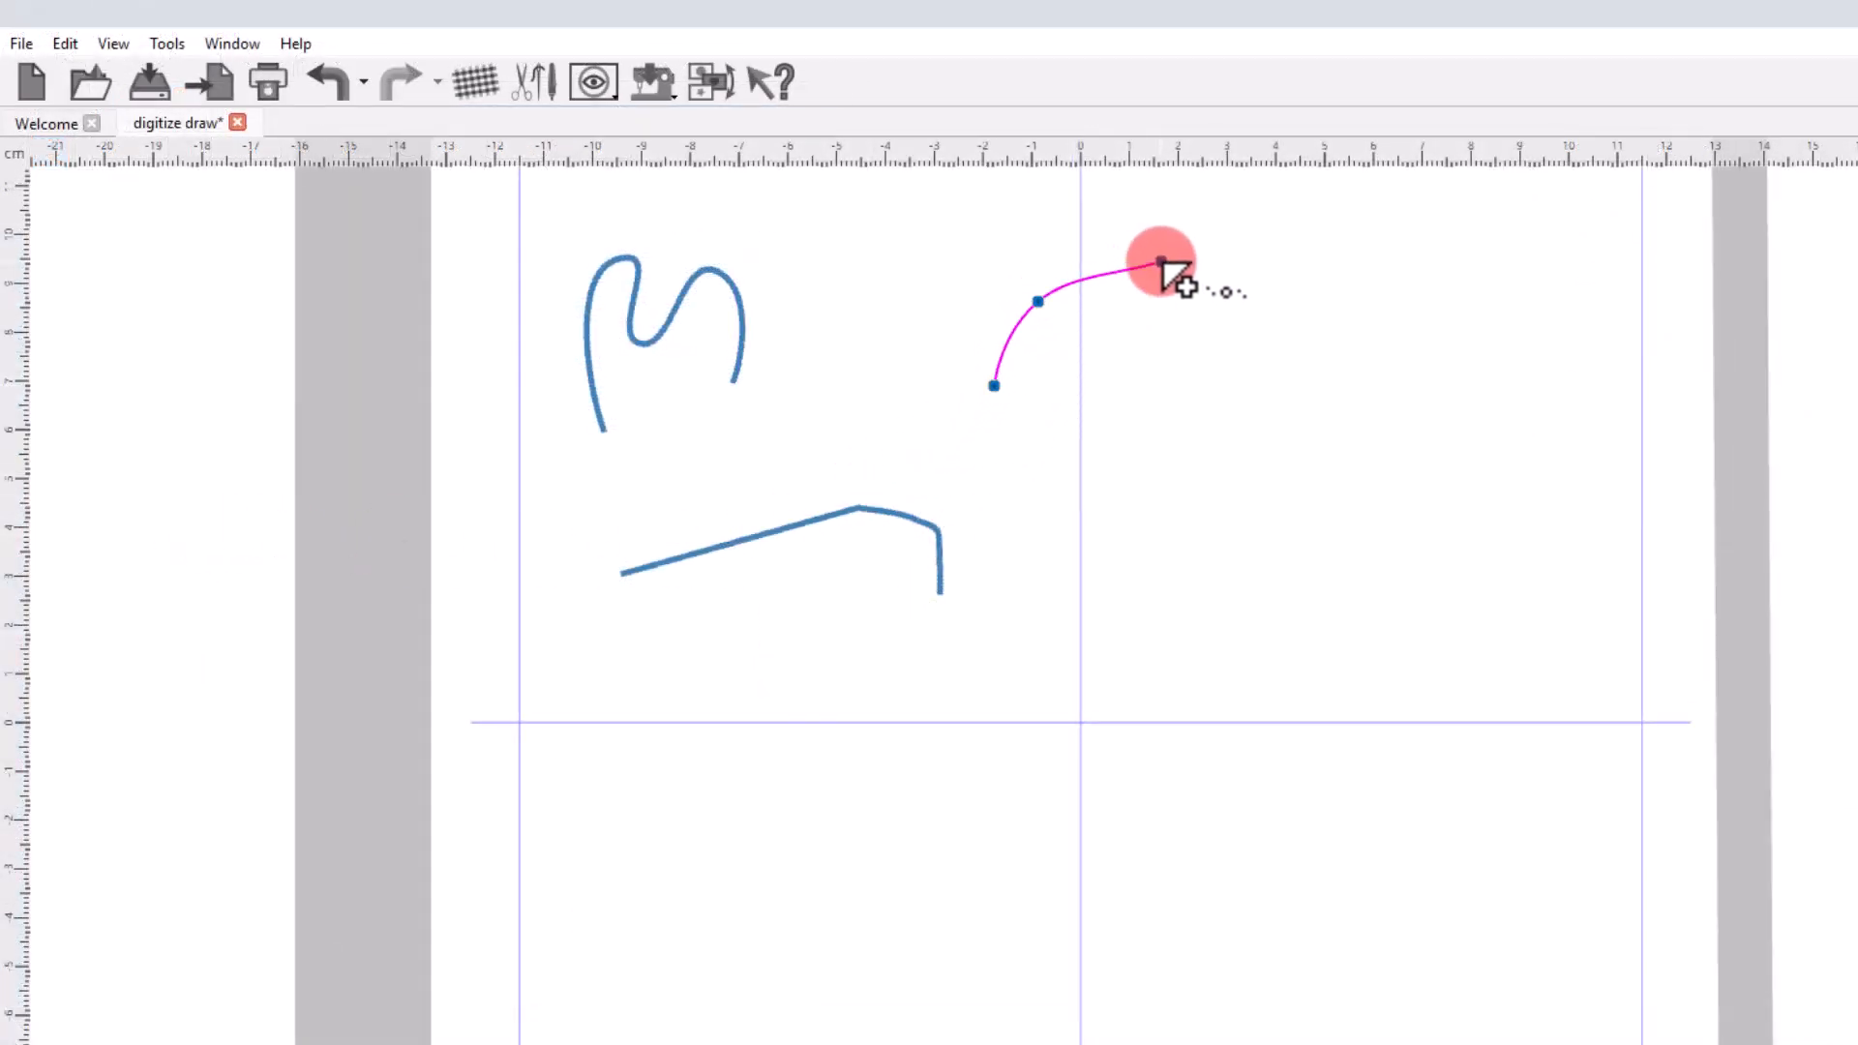
left_click(1161, 261)
left_click(1133, 315)
left_click(1132, 347)
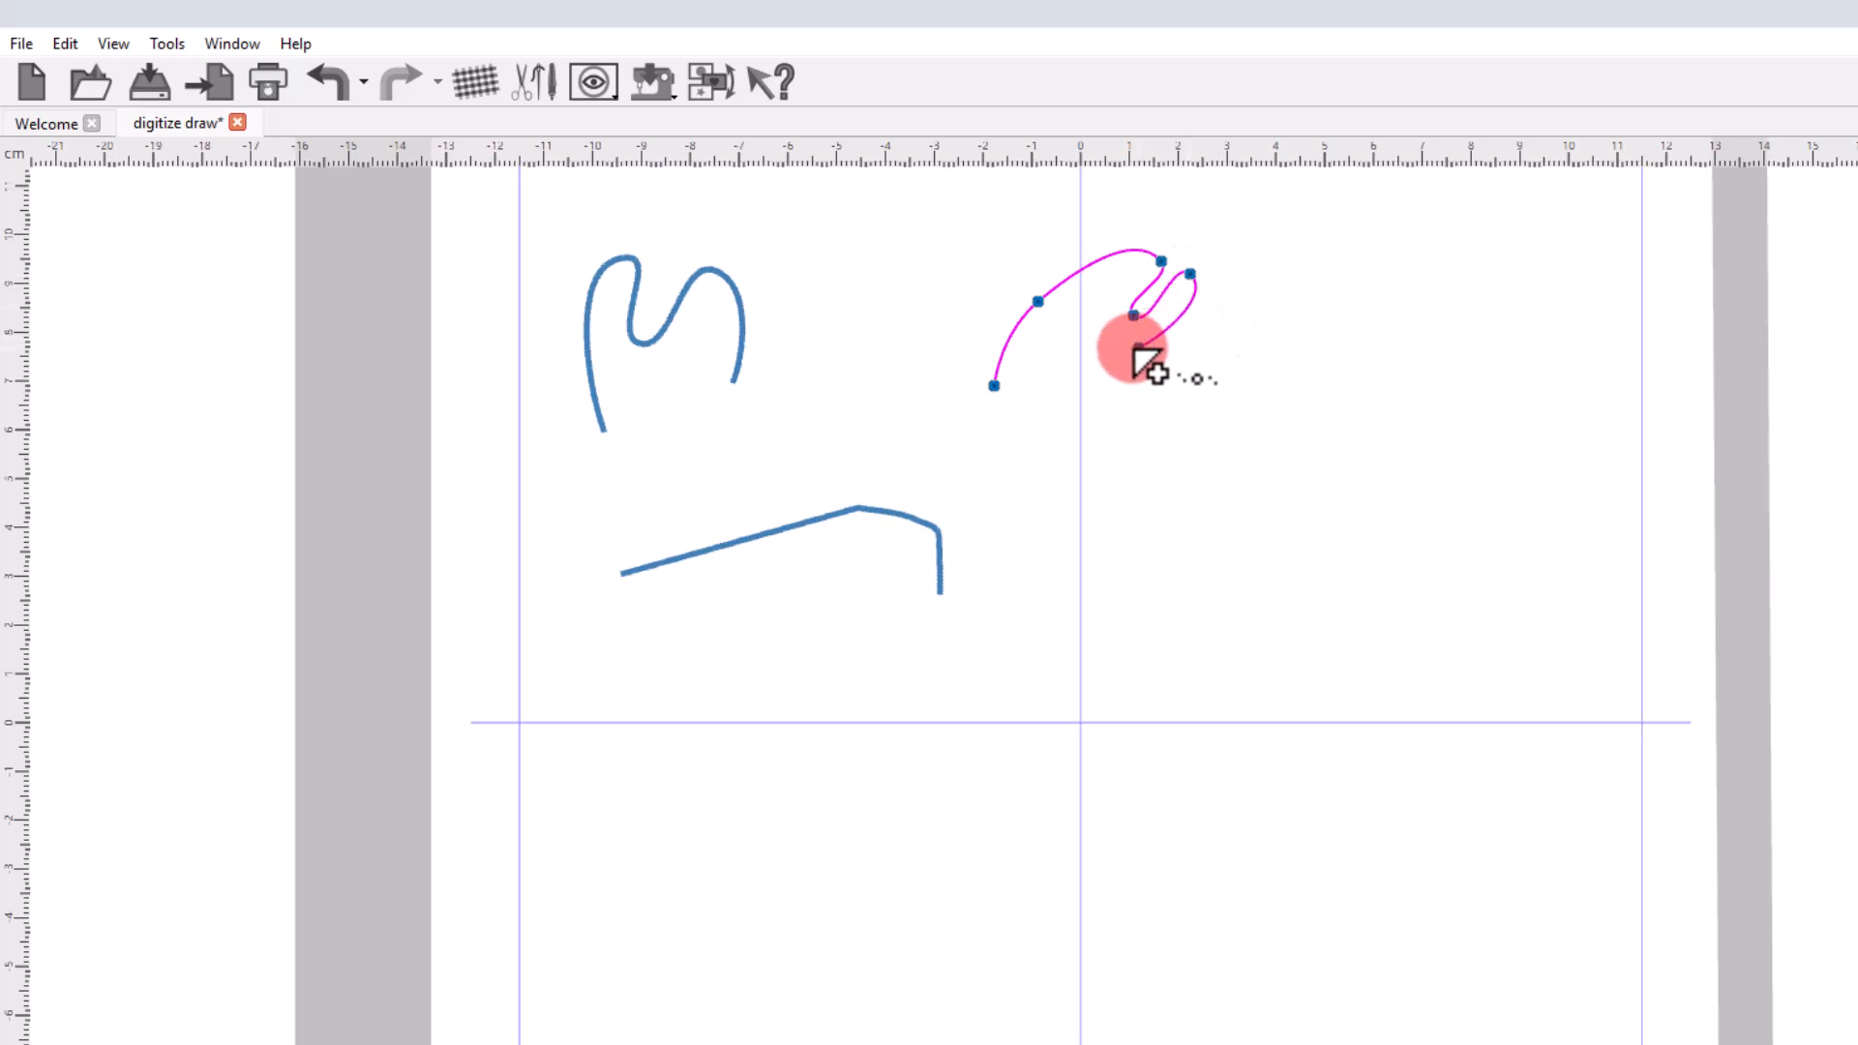
left_click(1248, 270)
left_click(1250, 289)
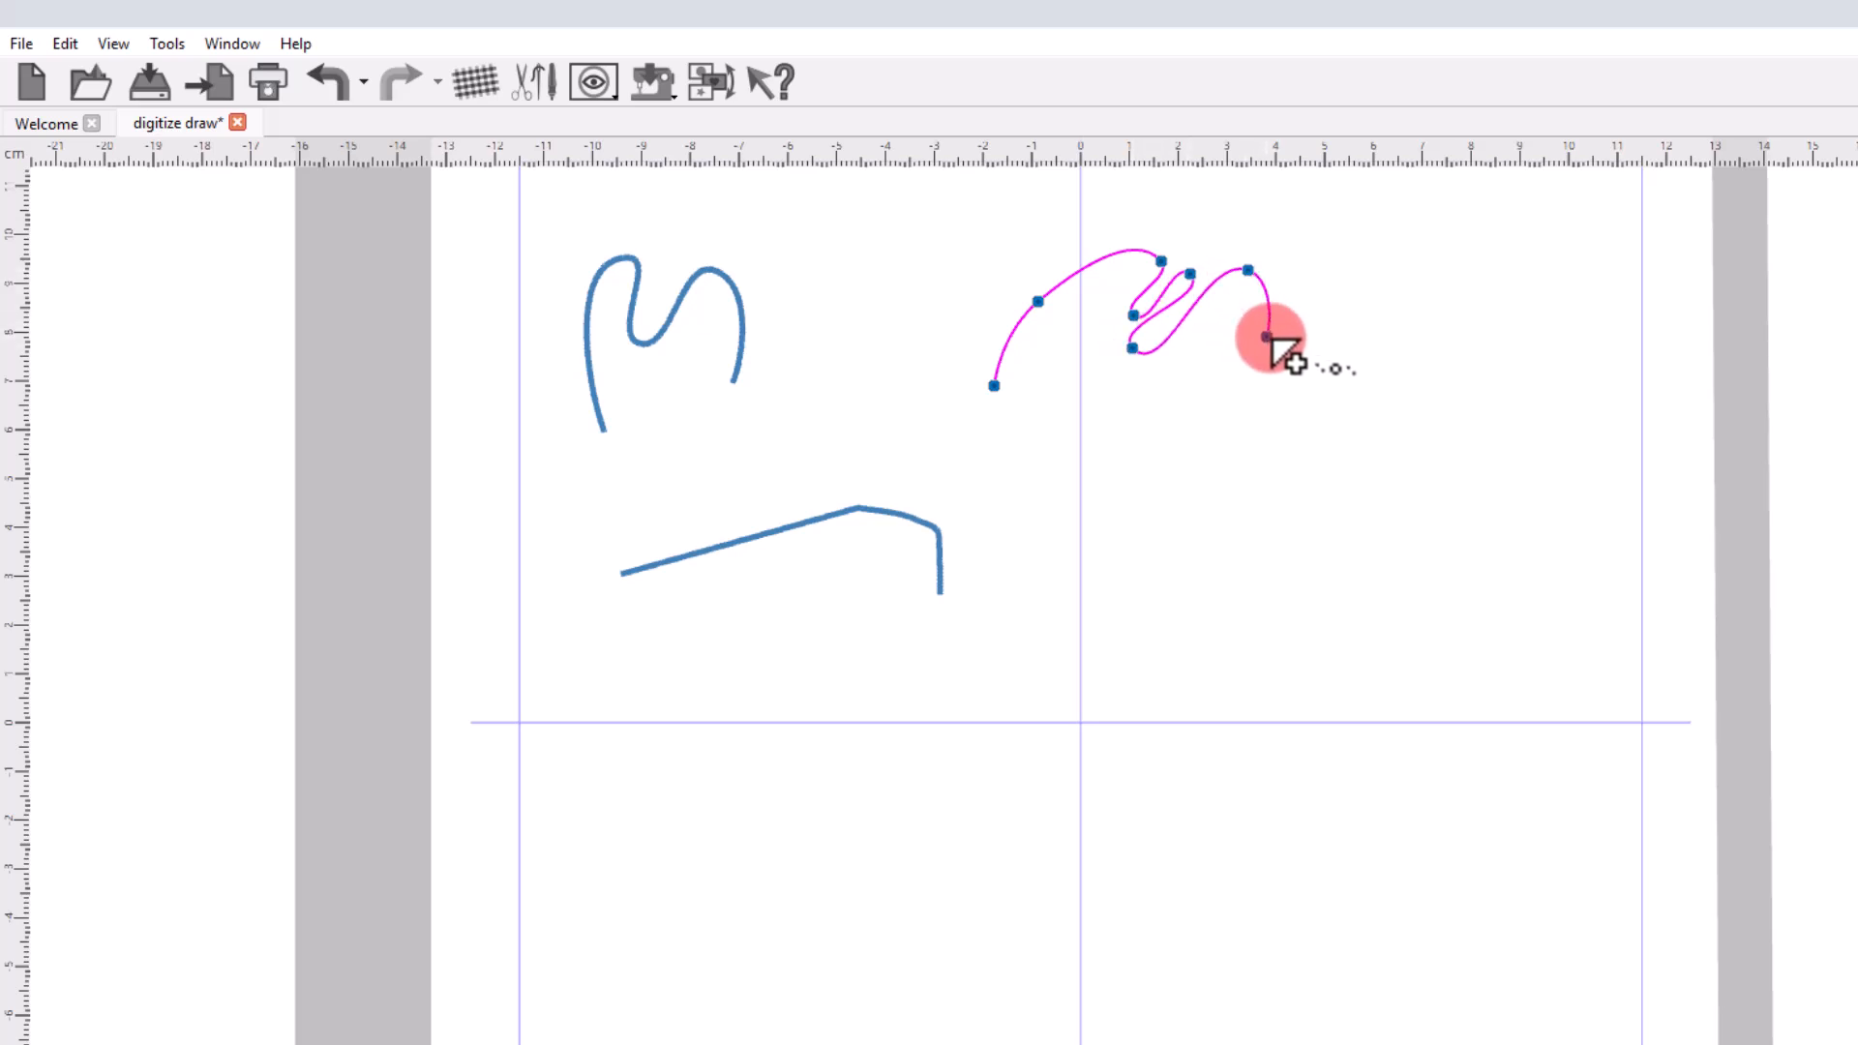
Continue the outline from its second crest with a straight-line zigzag of corner points and end the section.
left_click(1273, 356)
left_click(1334, 242)
left_click(1334, 345)
left_click(1365, 270)
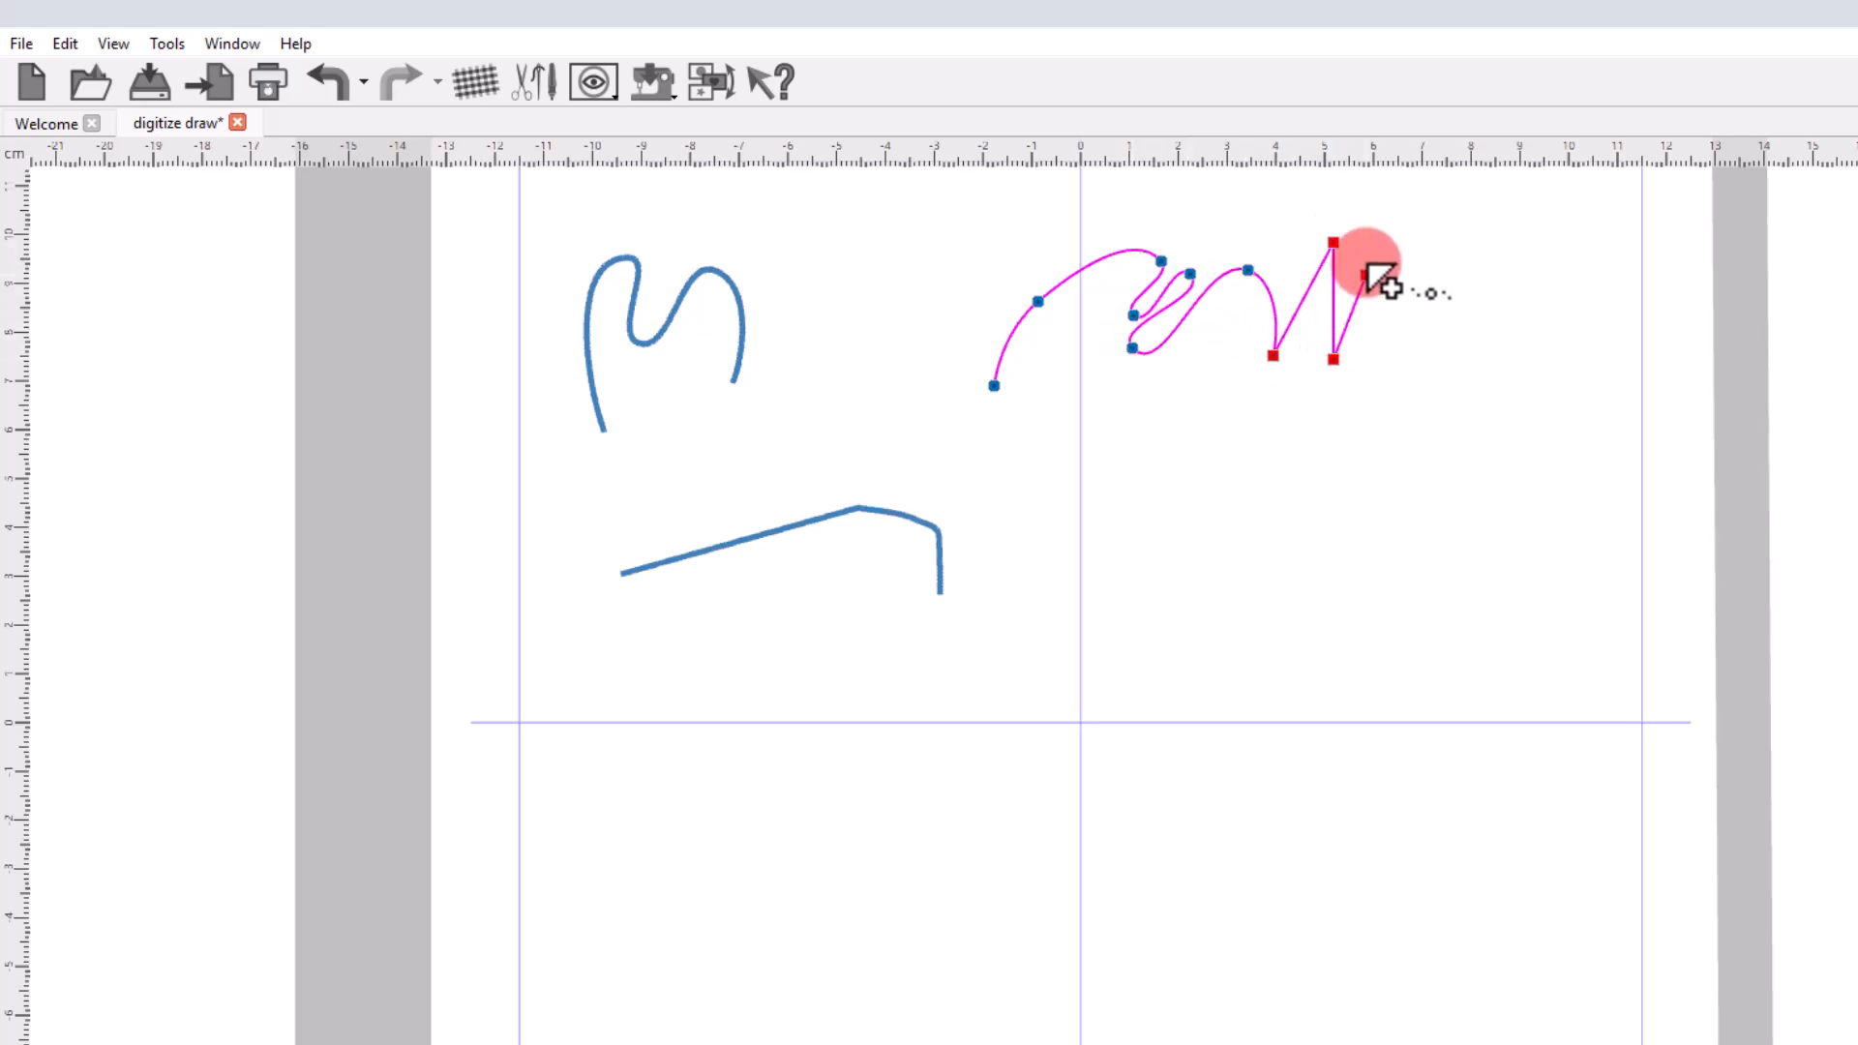
key("Return")
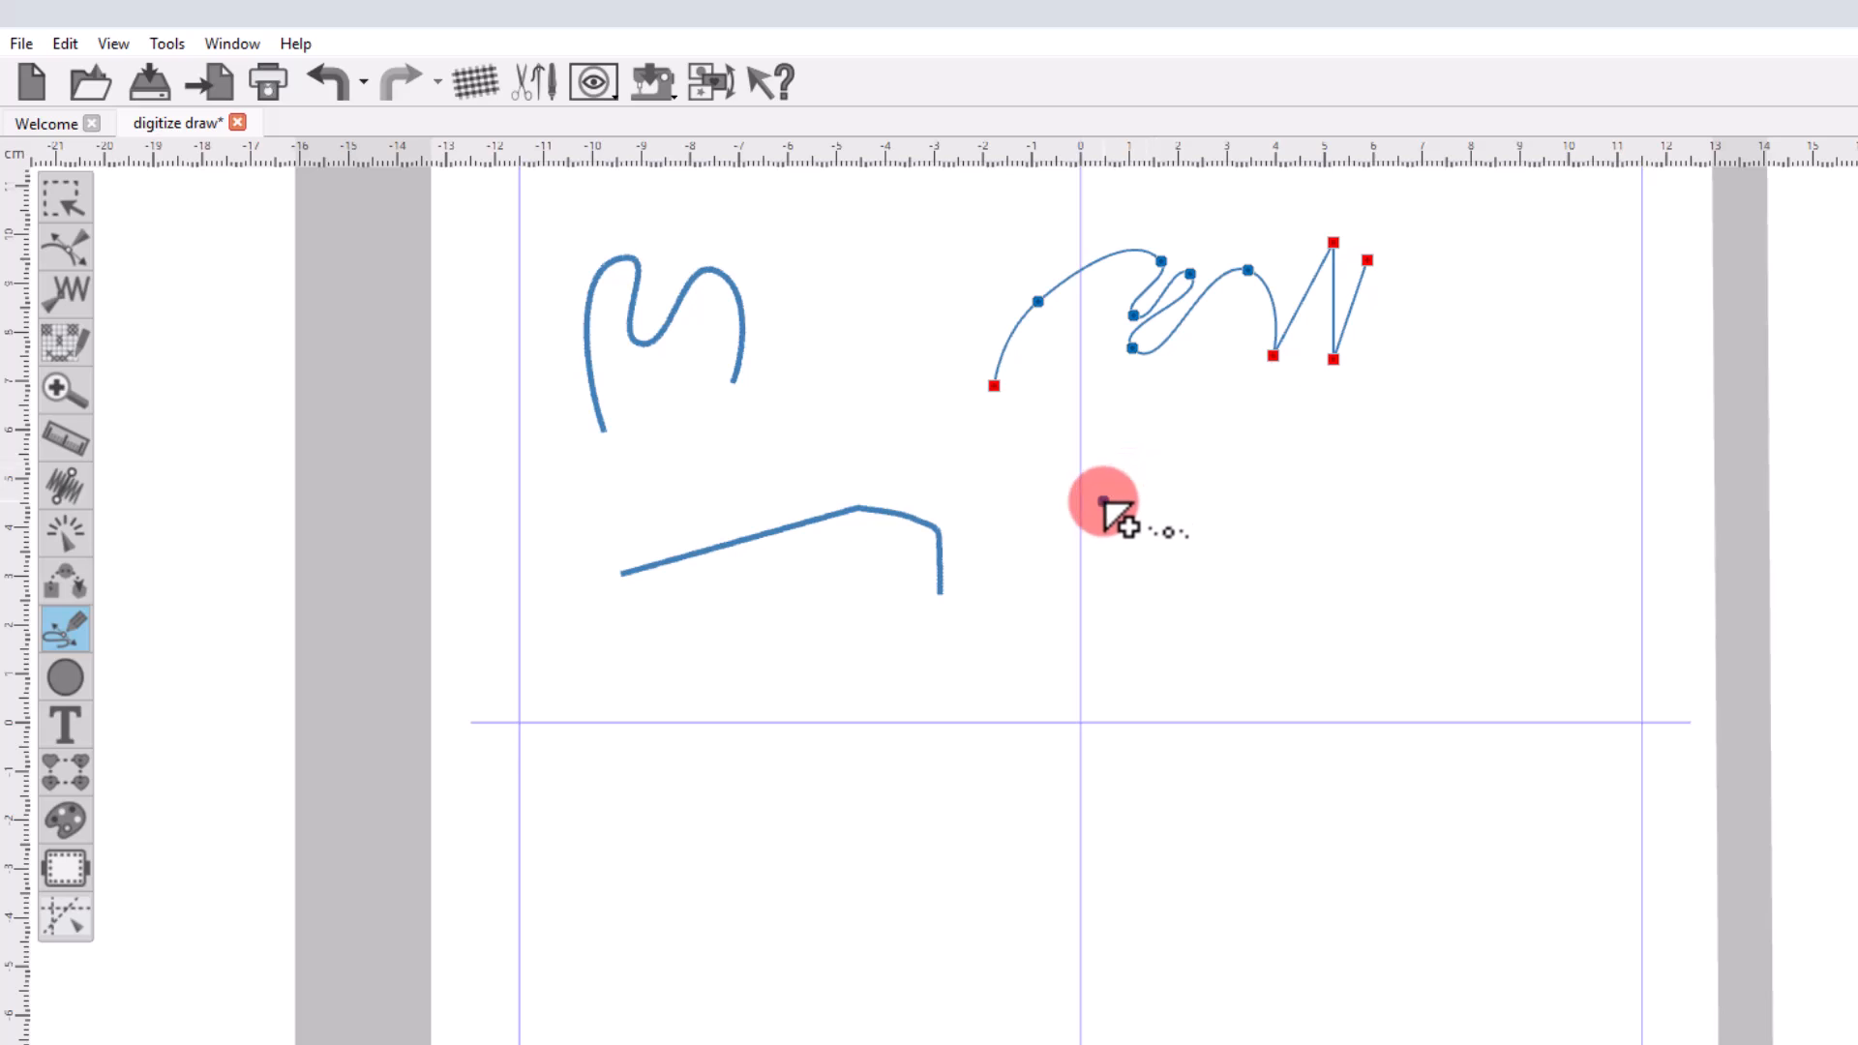
Add an upper and a lower three-point arc below the zigzag outline as further sections, and finalize the shape.
left_click(1103, 501)
left_click(1159, 456)
left_click(1265, 489)
key("Return")
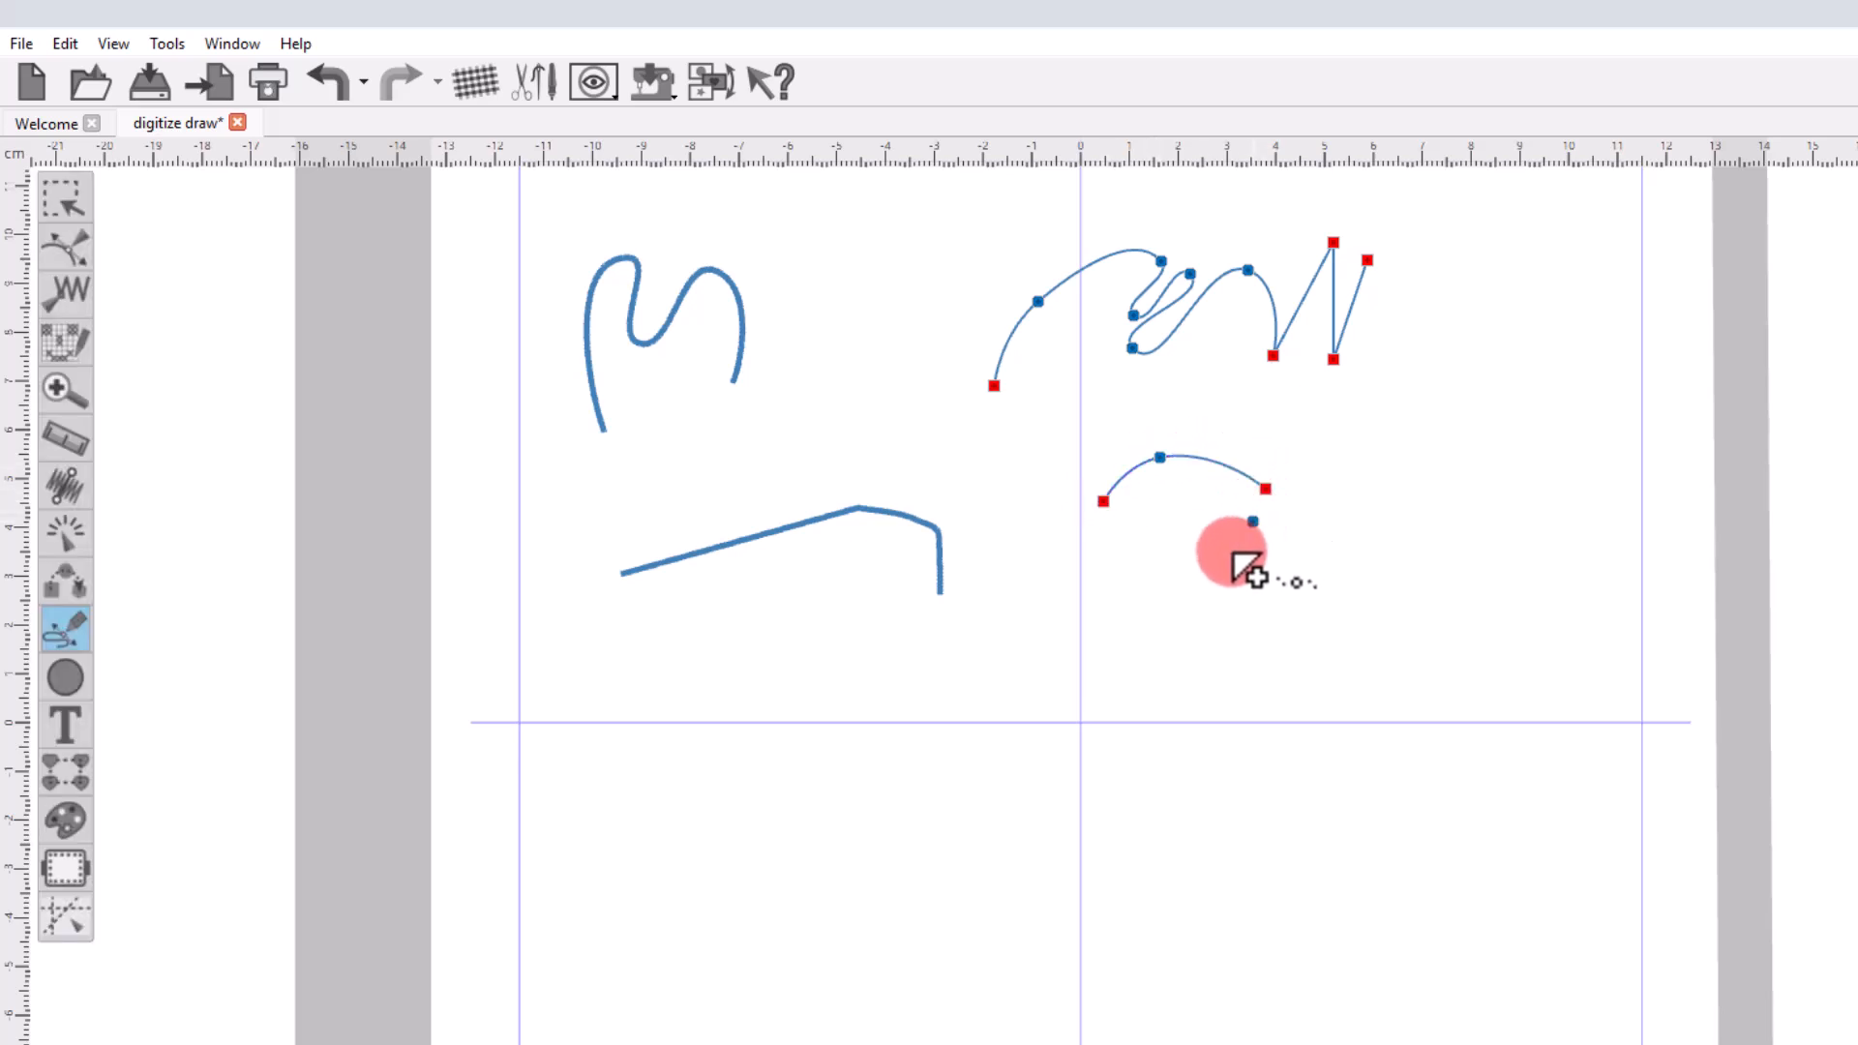
left_click(1107, 534)
left_click(1167, 574)
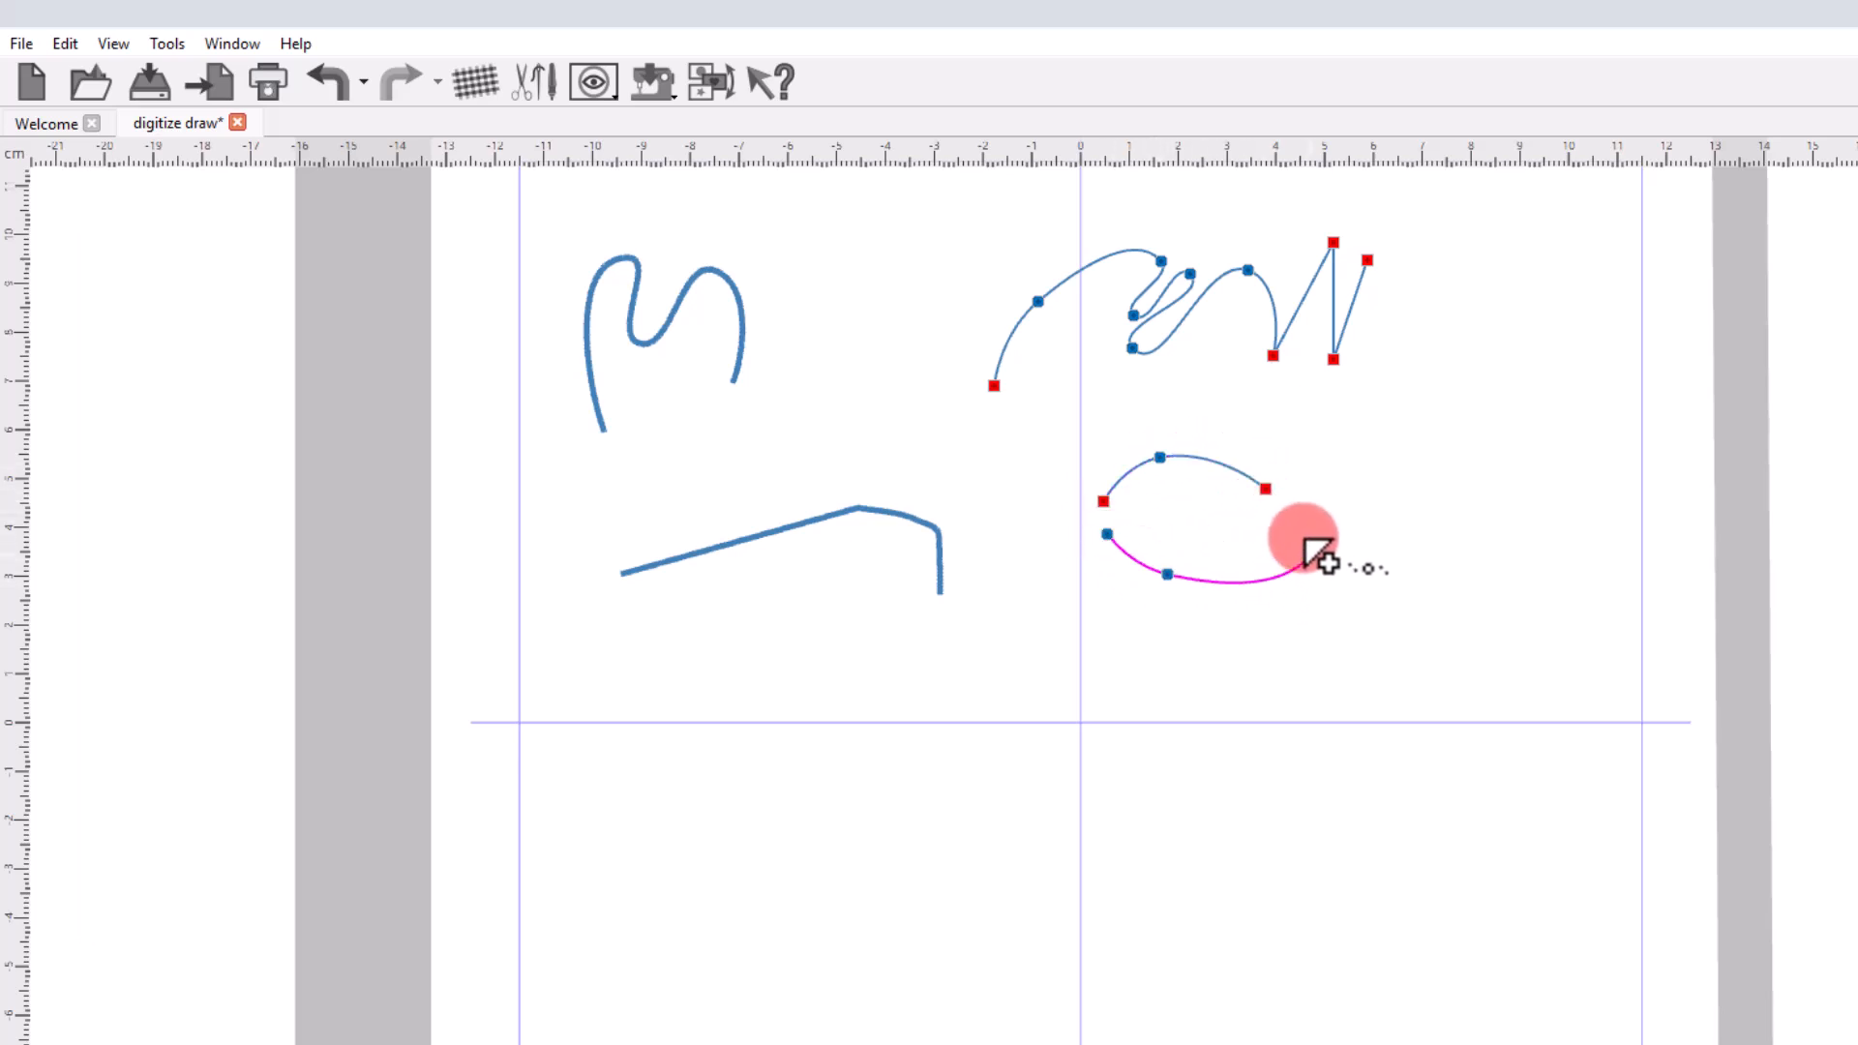
left_click(1311, 556)
key("Return")
key("Return")
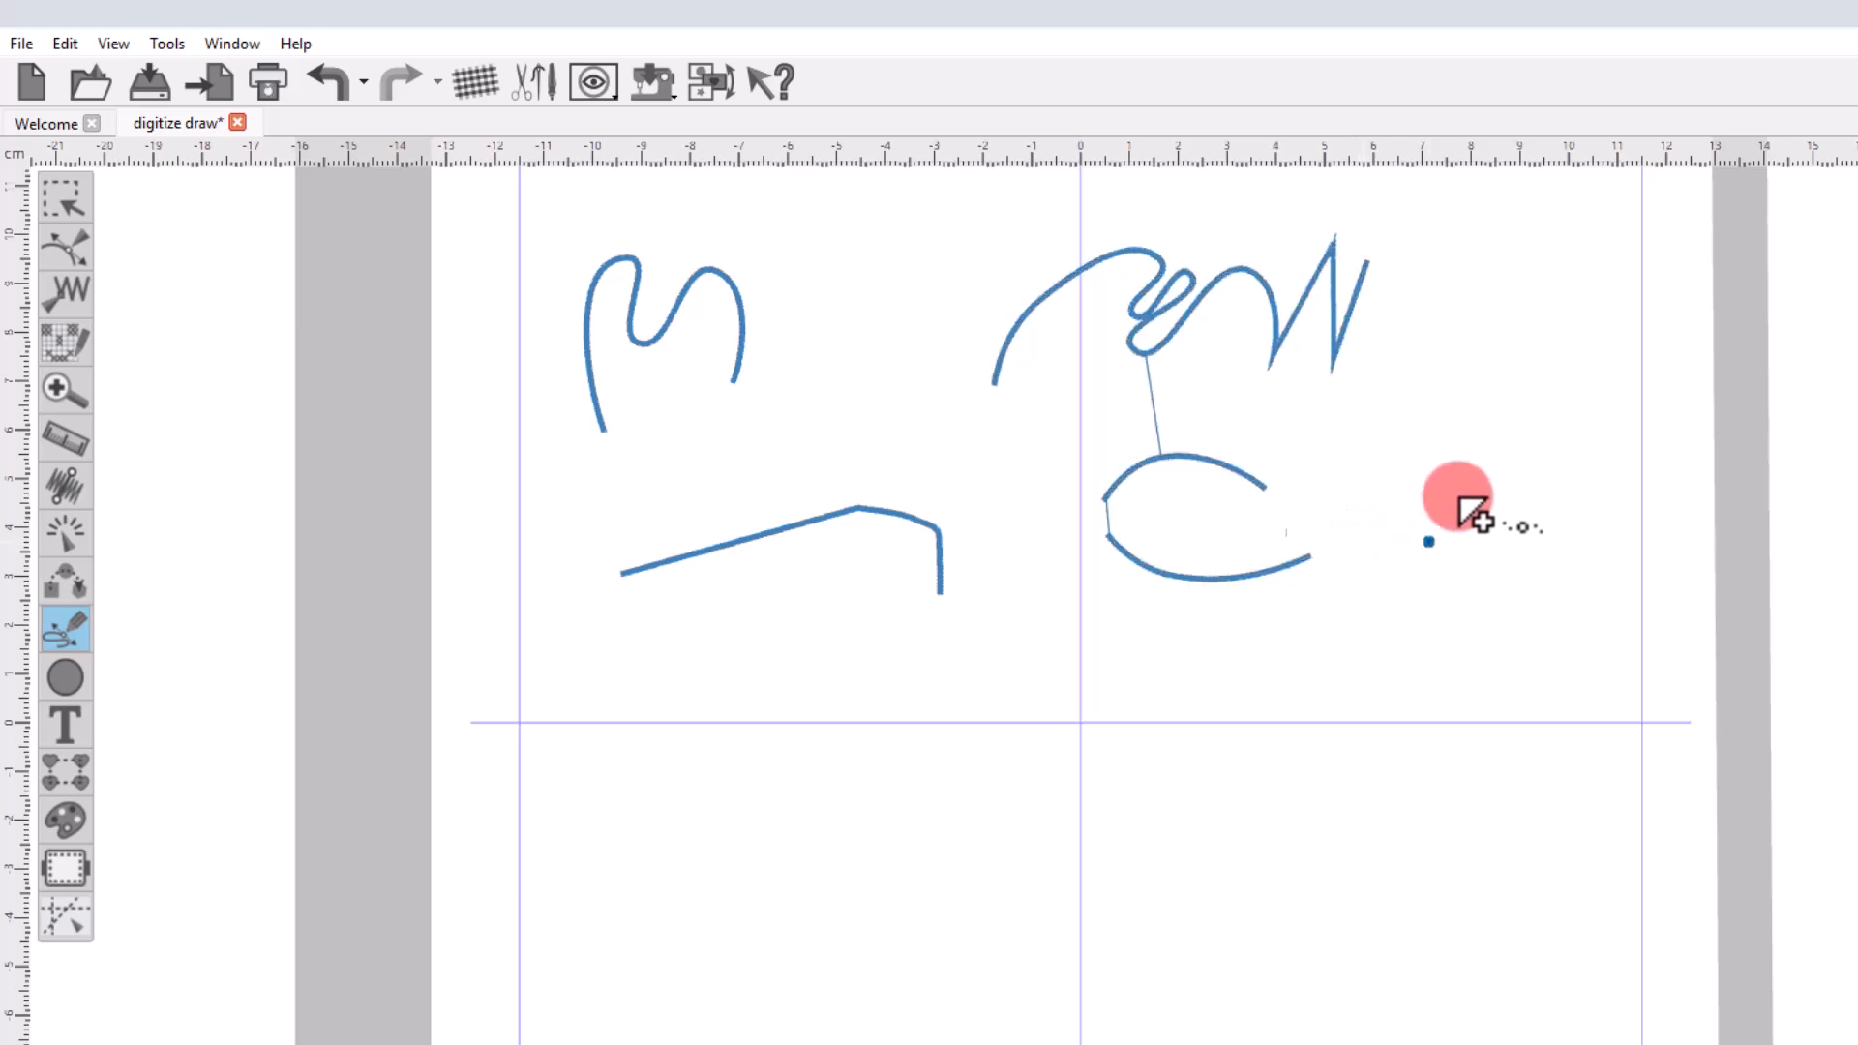
Outline-digitize a closed rounded shape beside the two arcs from four curve points, returning to its start point.
left_click(1423, 487)
left_click(1540, 451)
left_click(1591, 583)
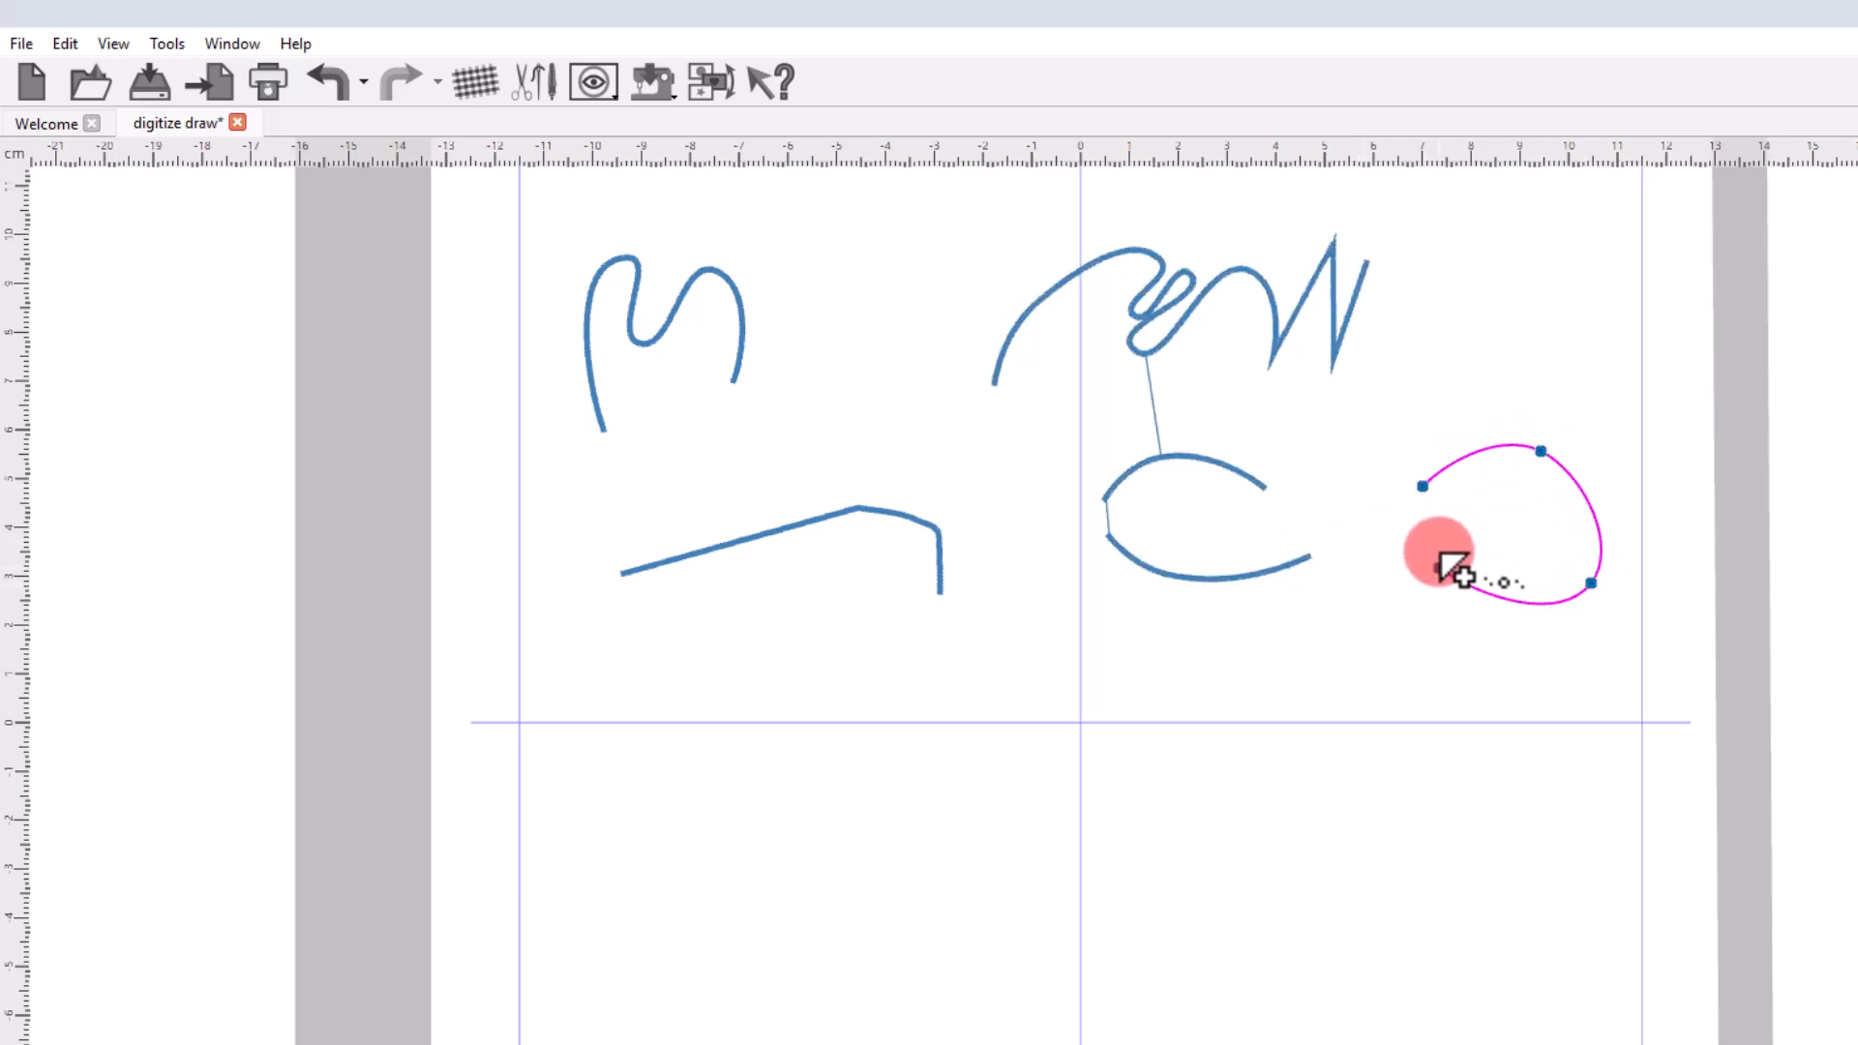
left_click(1439, 540)
left_click(1423, 486)
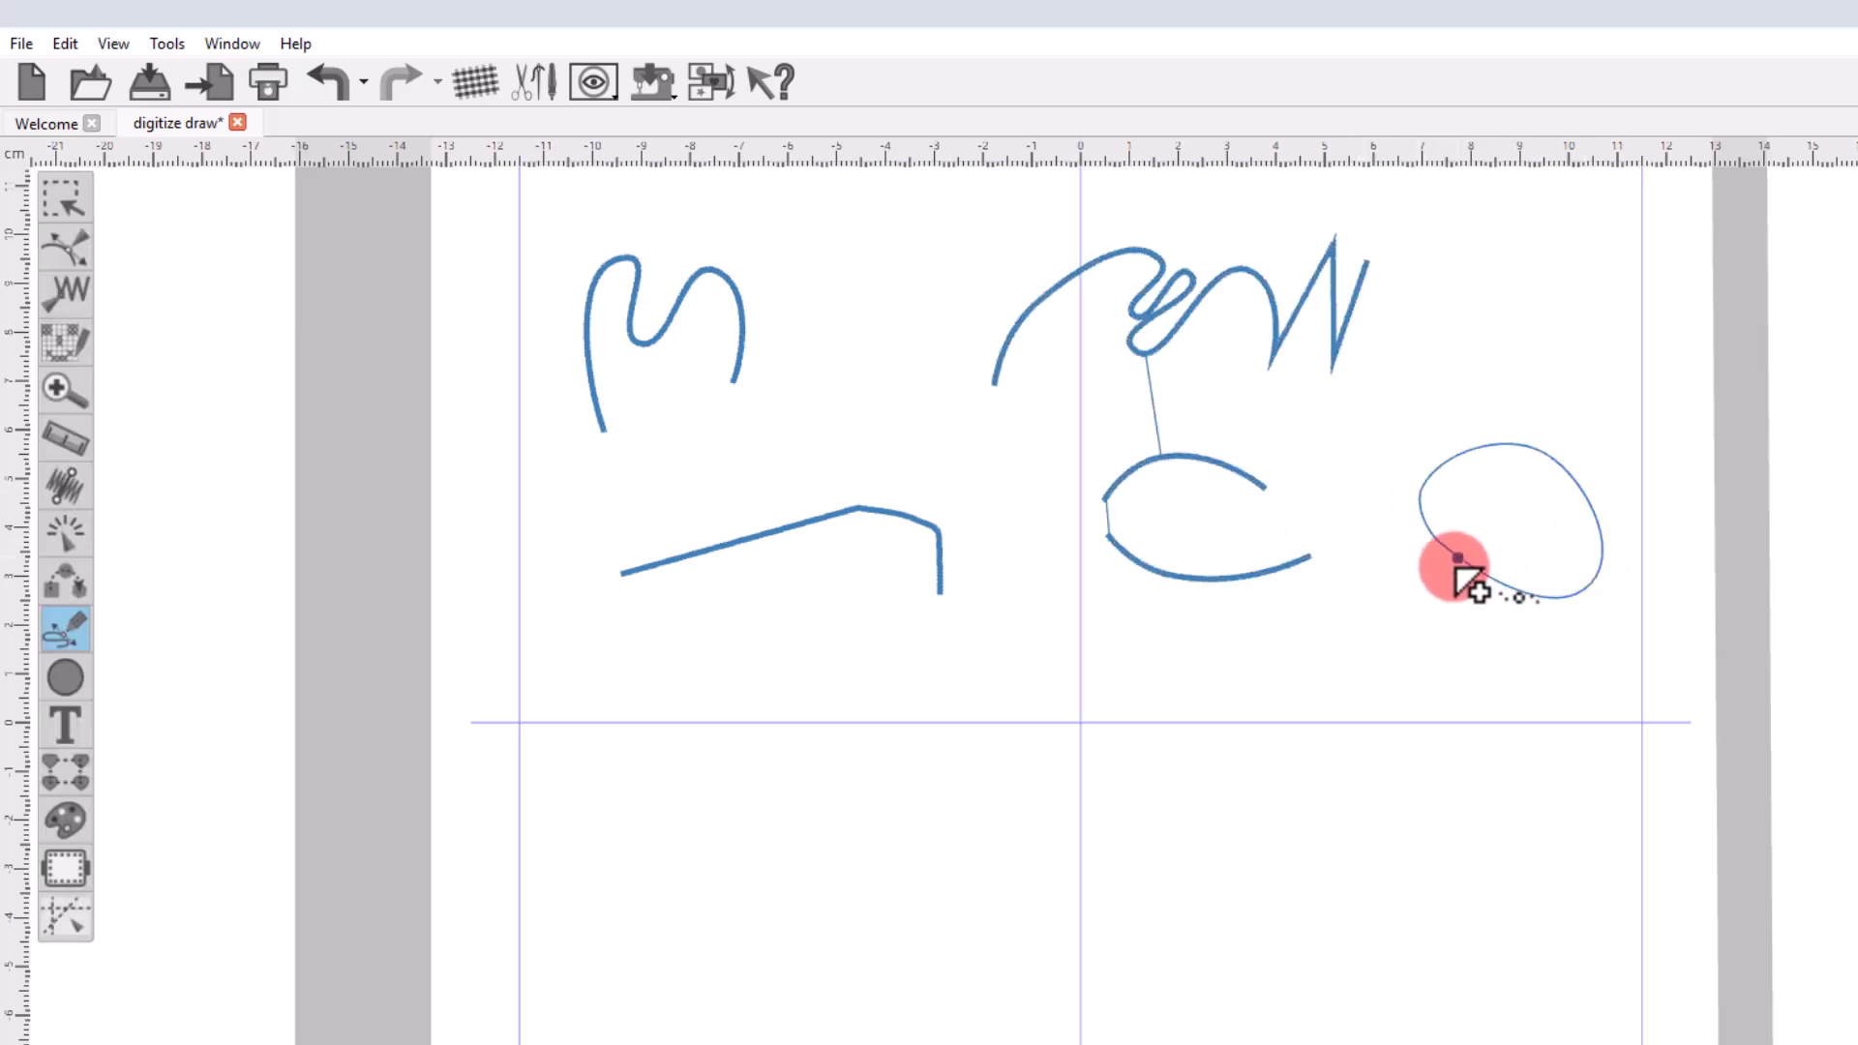
left_click(1439, 593)
left_click(1373, 646)
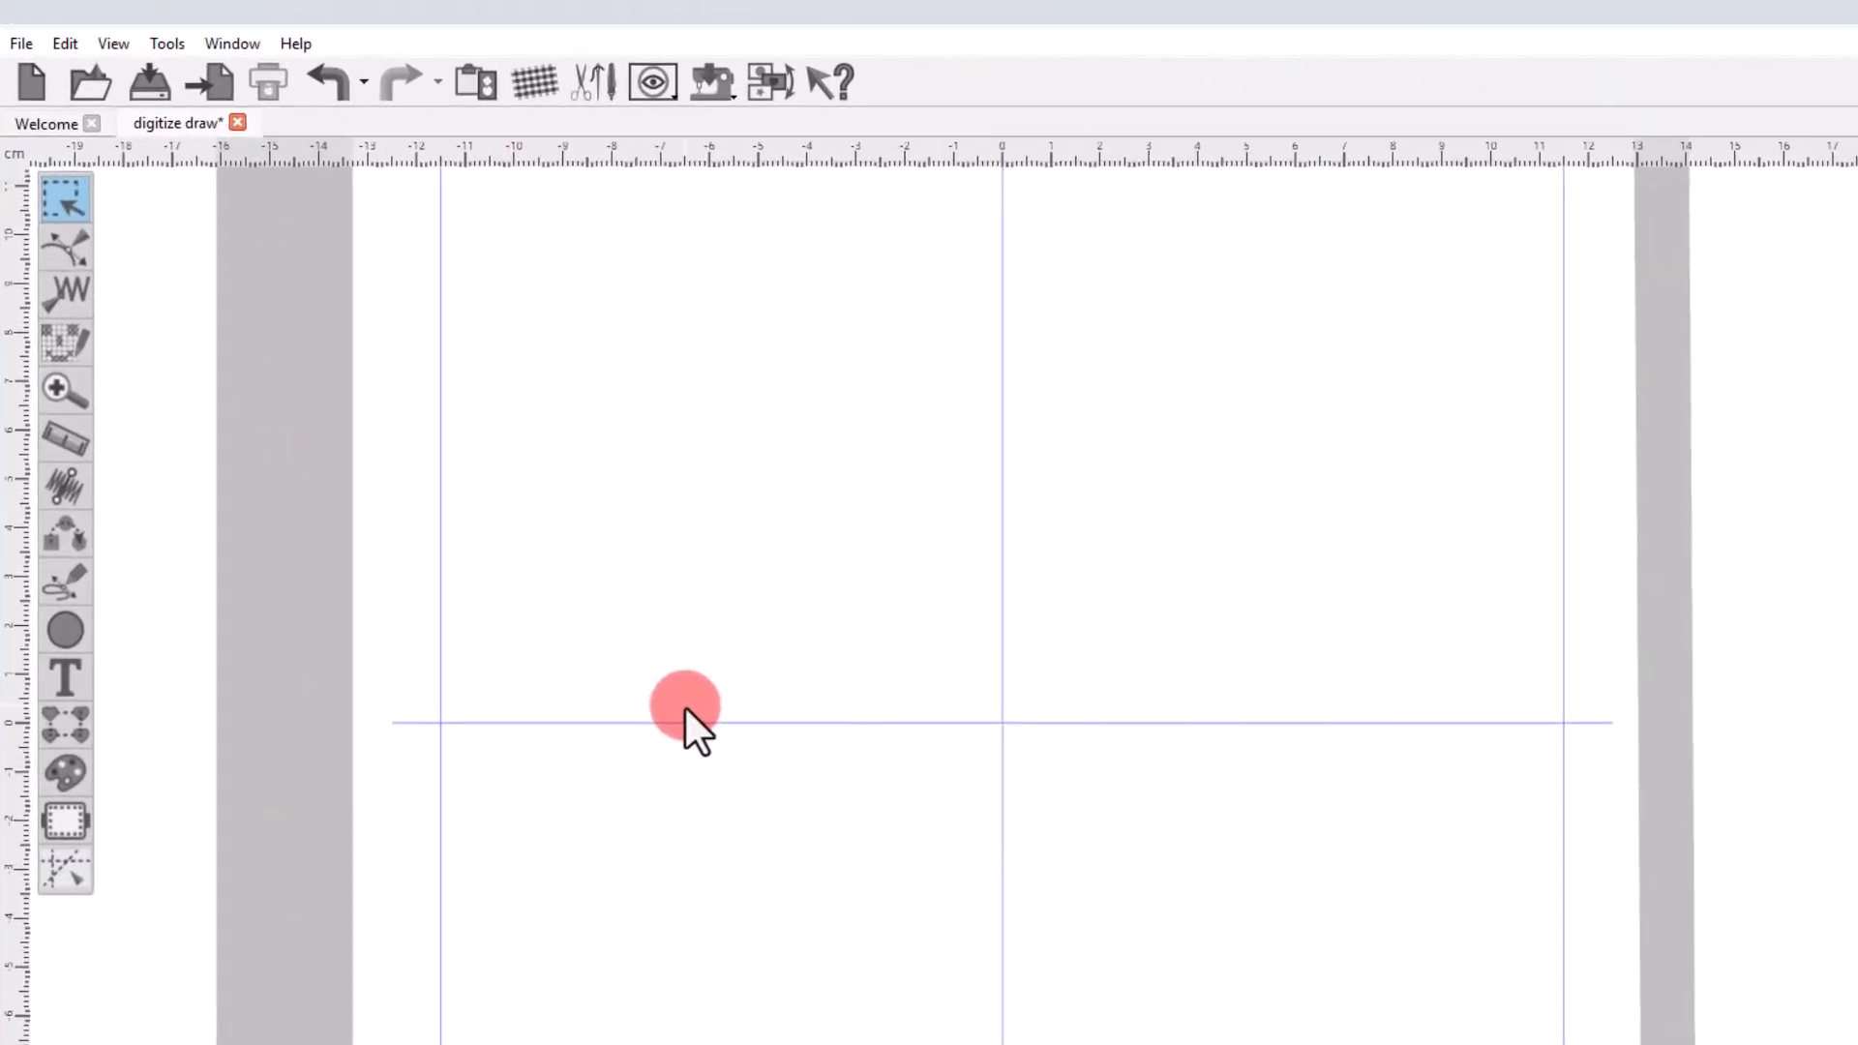
Start a pair-point digitized column in the hoop's upper-left area with a wide top pair and a narrower second pair.
left_click_drag(72, 579, 195, 646)
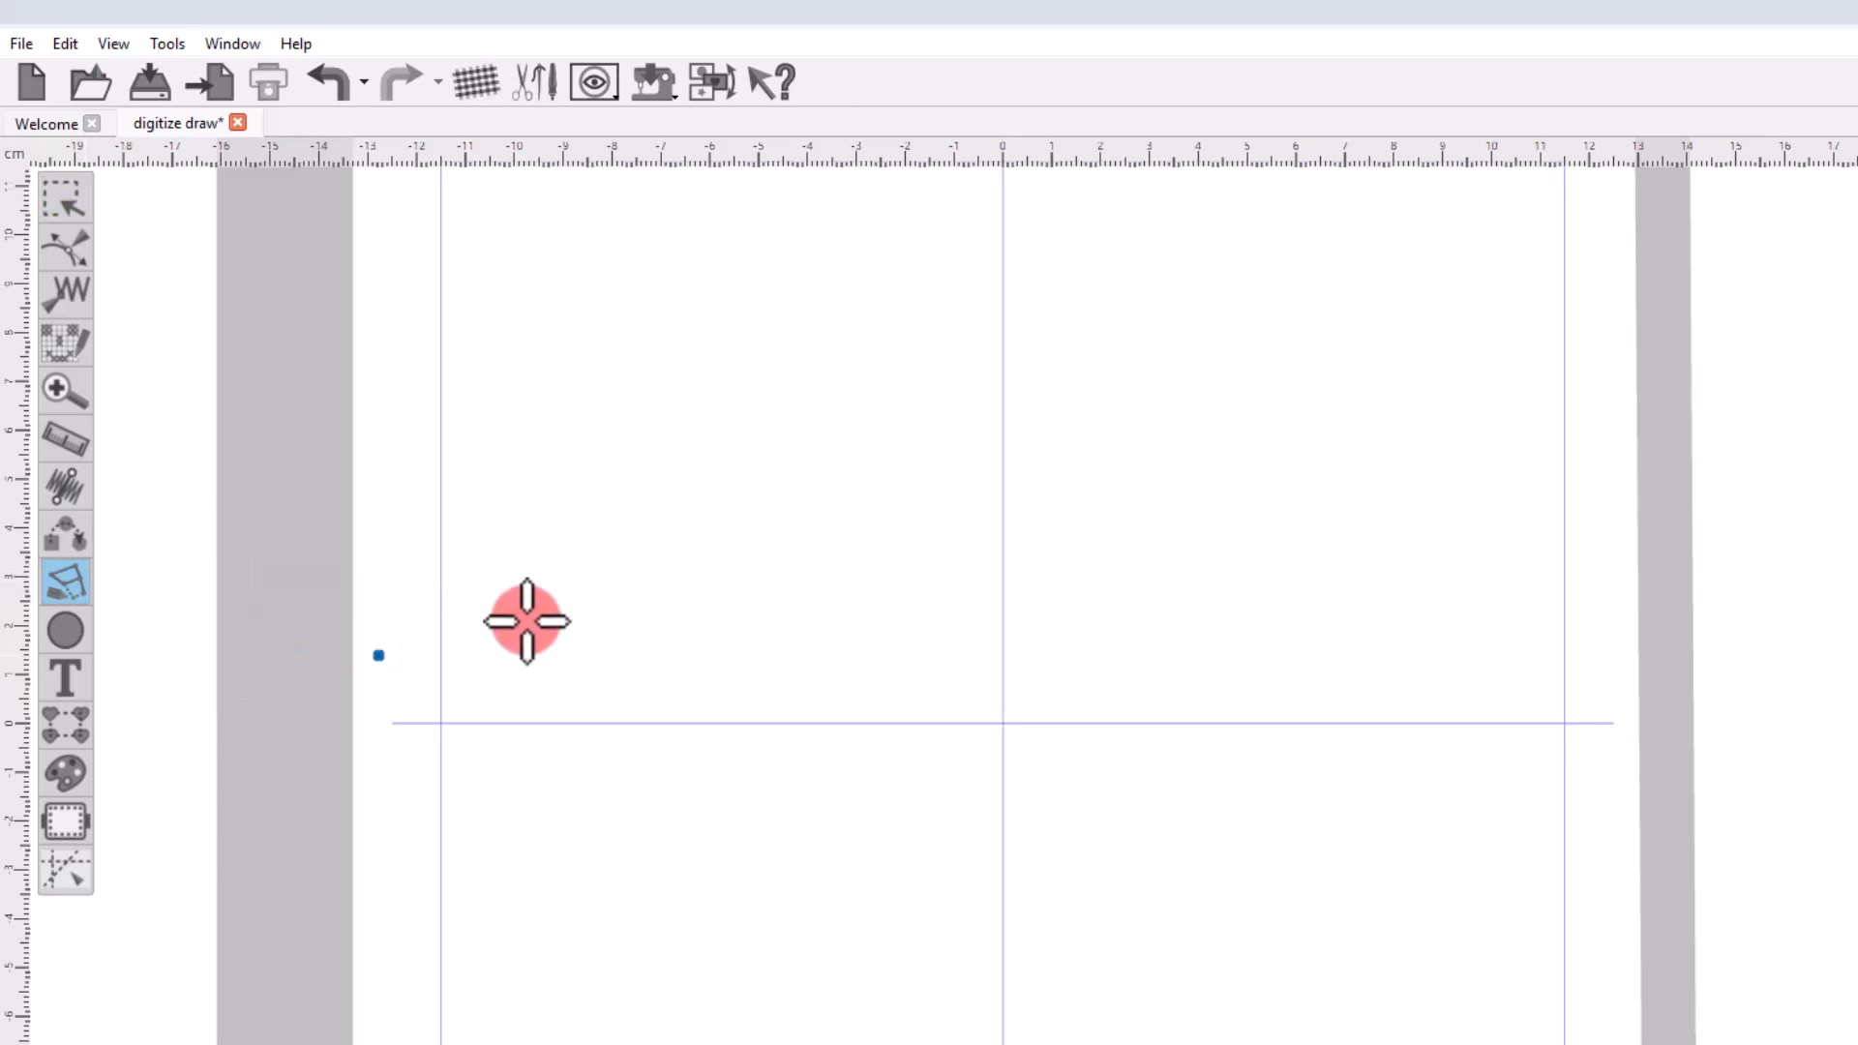
left_click(532, 311)
left_click(754, 298)
left_click(751, 331)
left_click(595, 438)
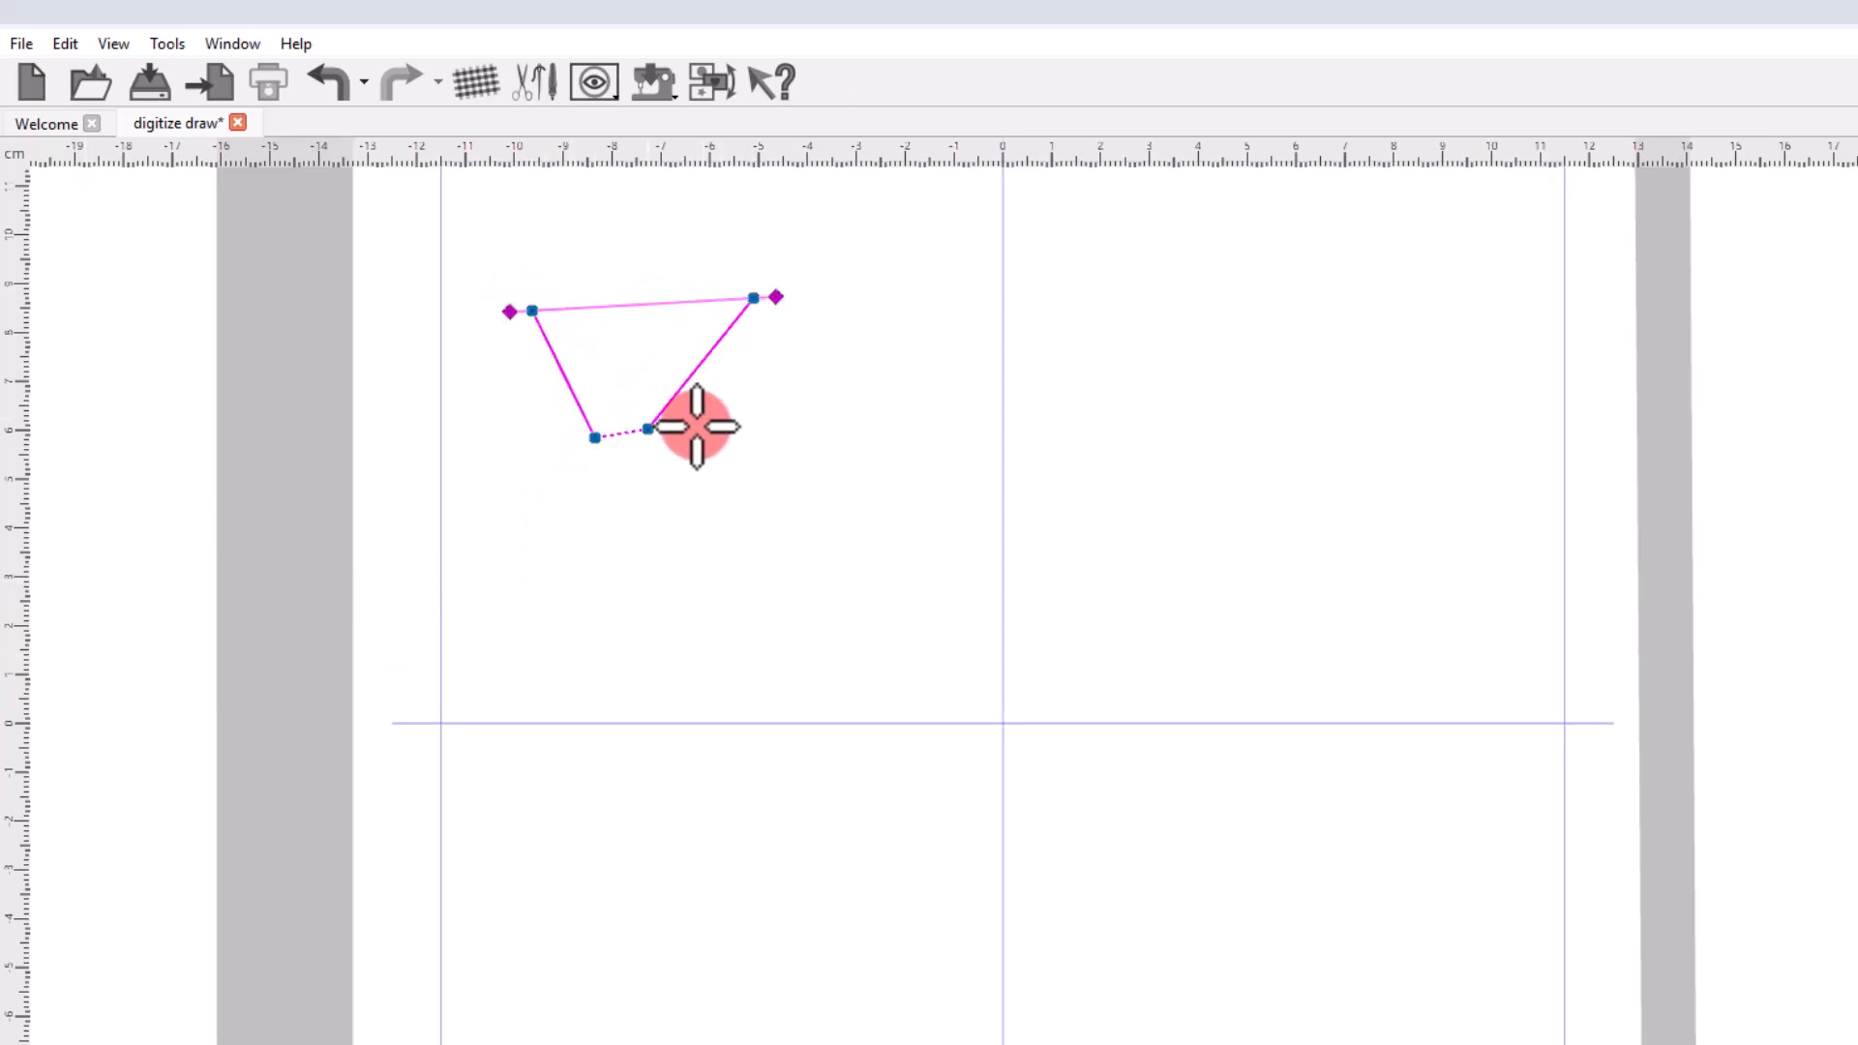
left_click(734, 425)
Continue the pair-point column with a narrow third pair and a flared bottom pair, and finalize the filled shape.
left_click(603, 568)
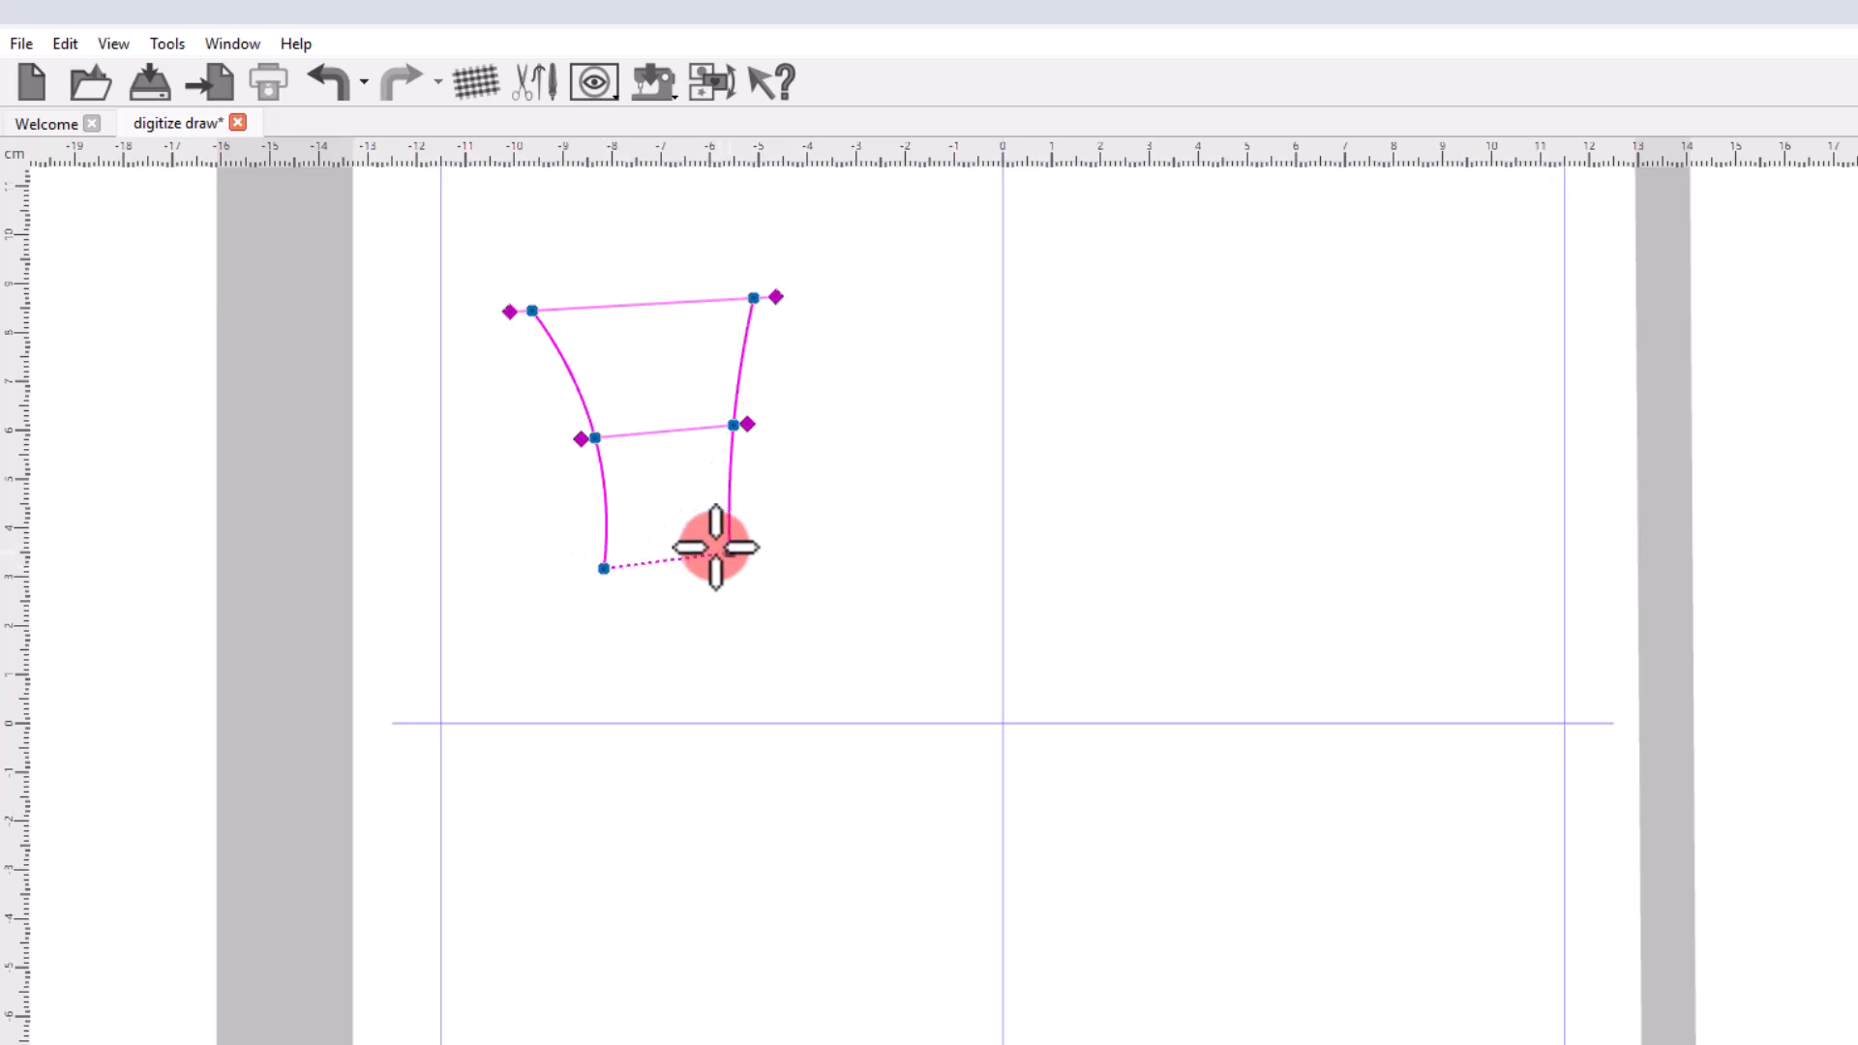
left_click(727, 552)
left_click(541, 659)
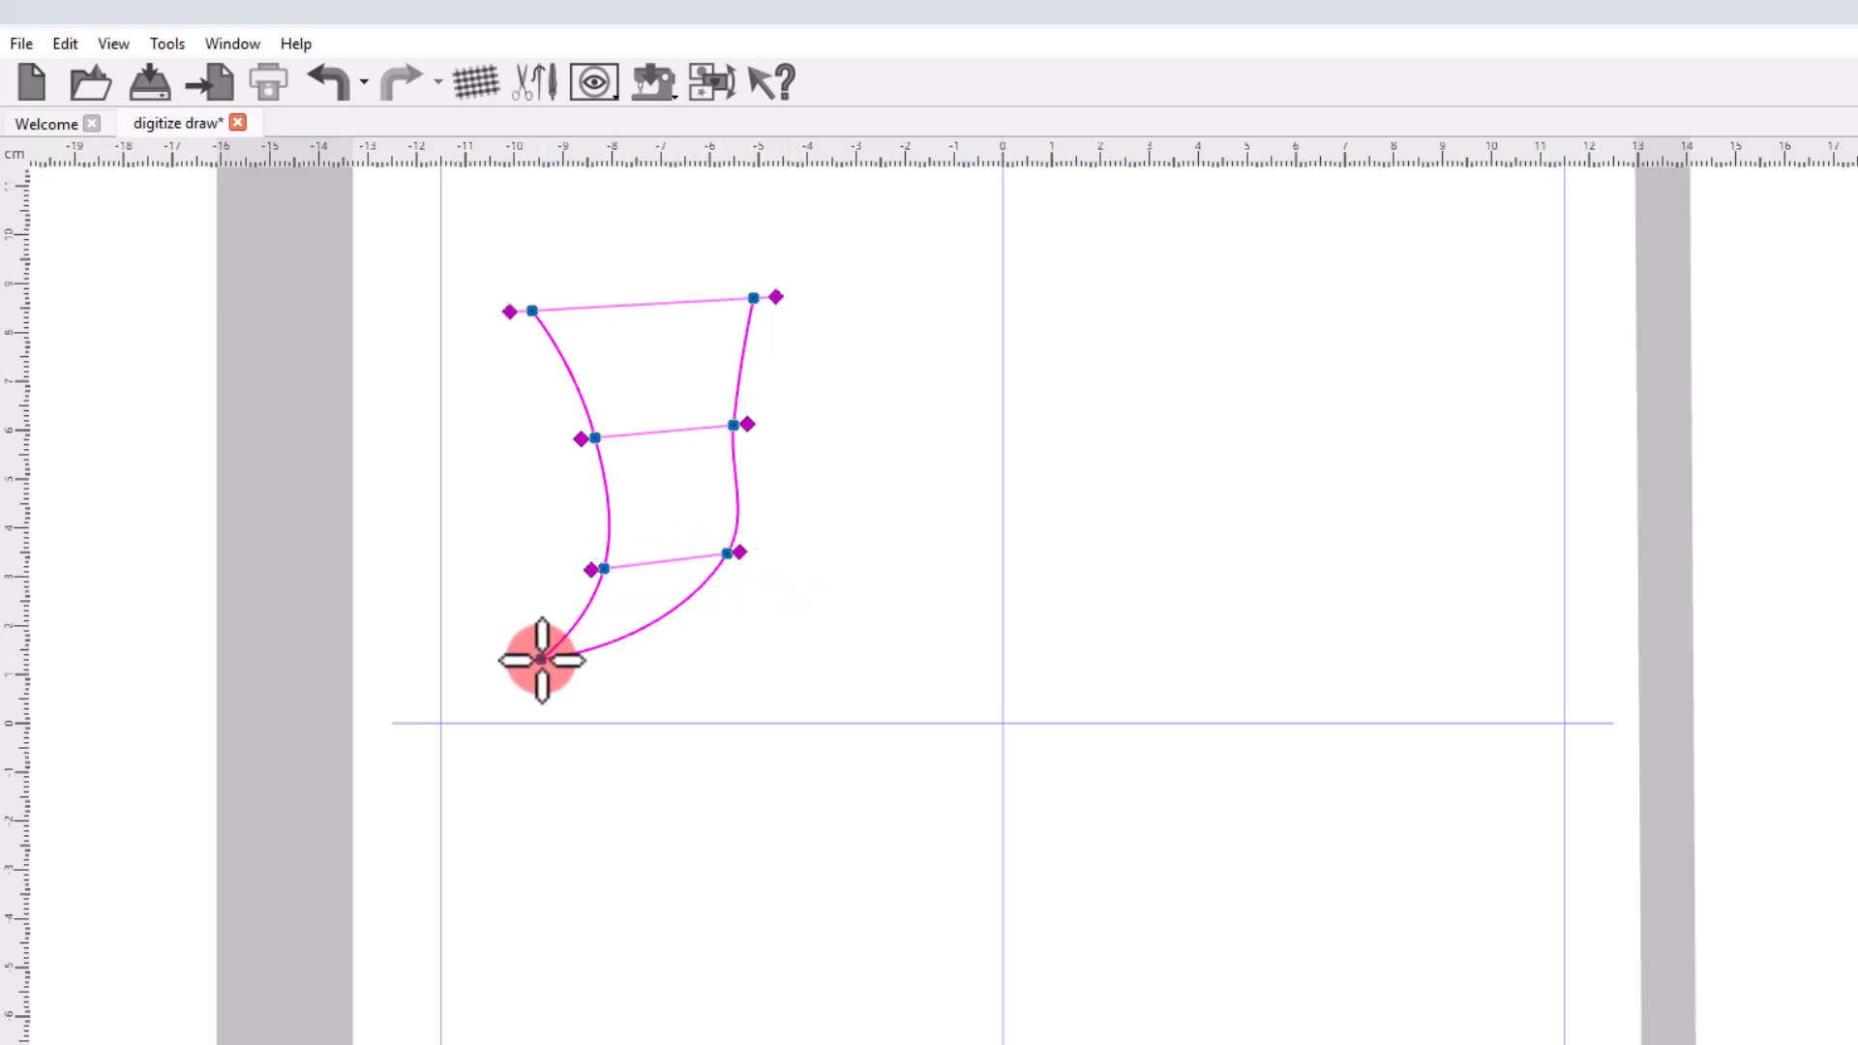
left_click(825, 657)
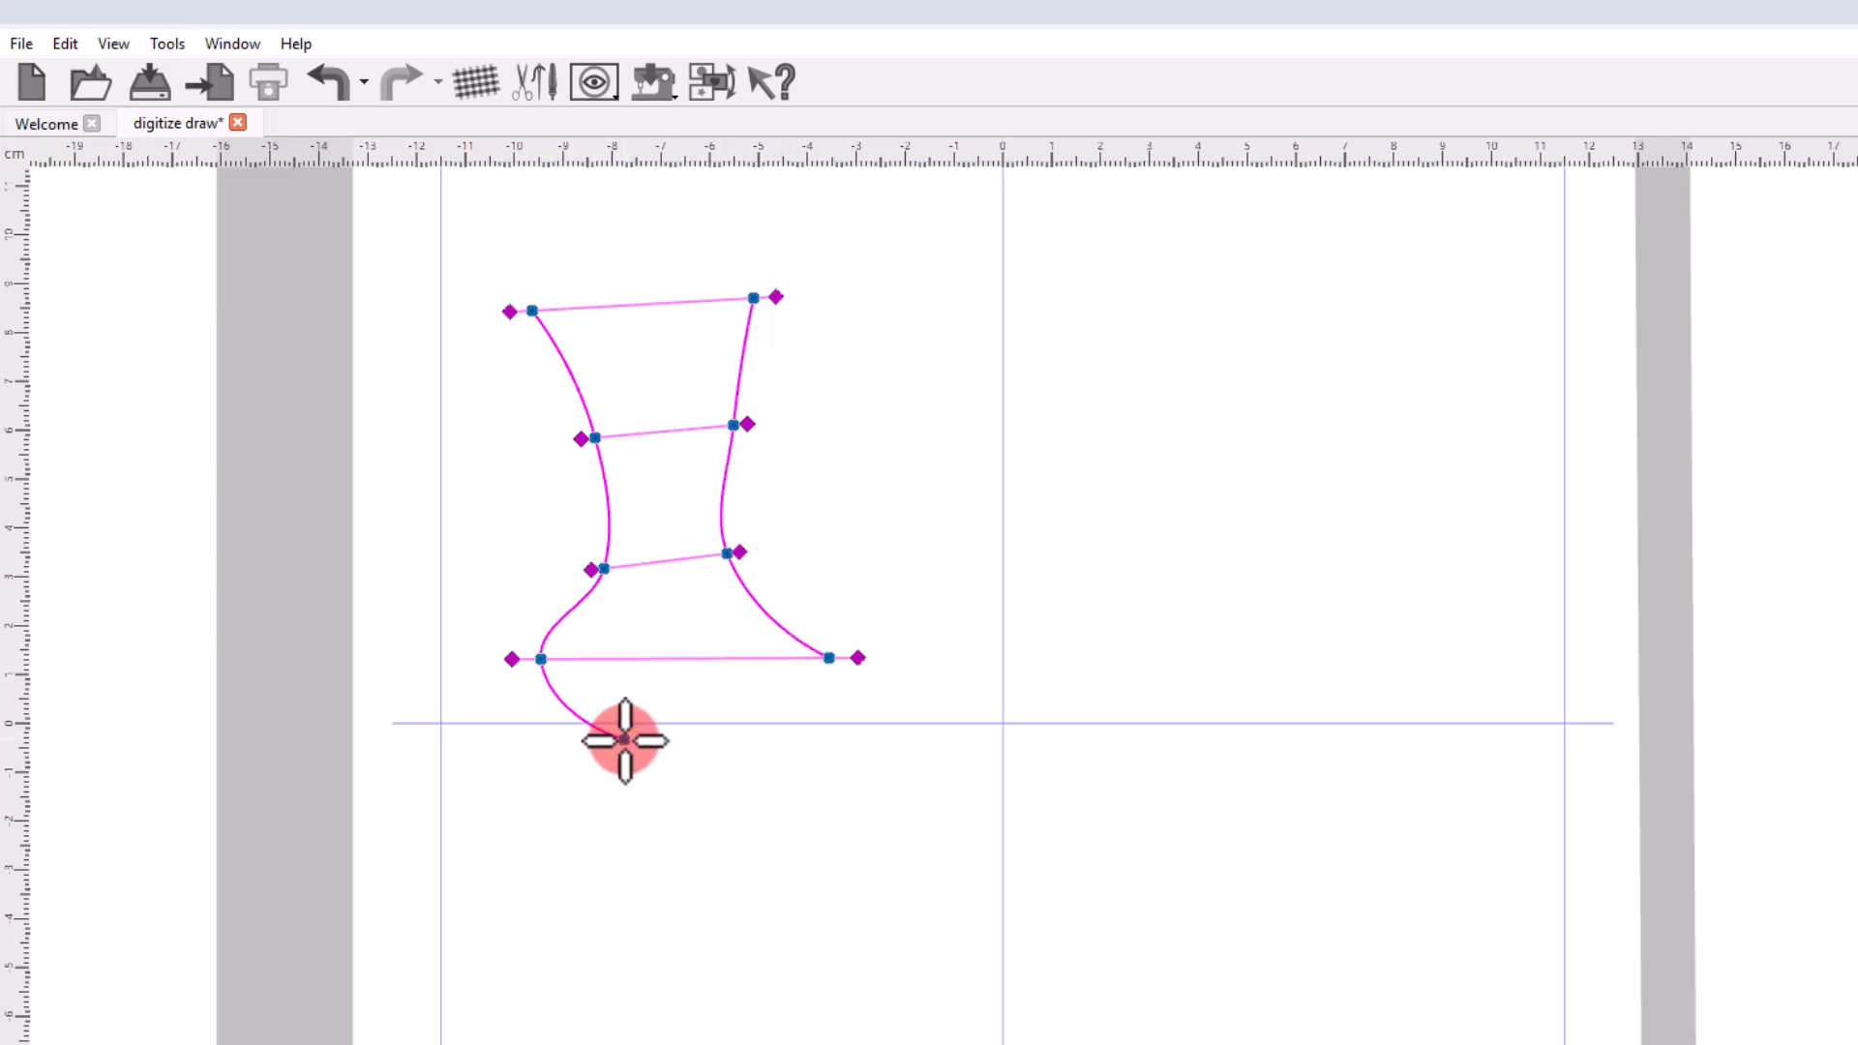
right_click(624, 739)
left_click(983, 635)
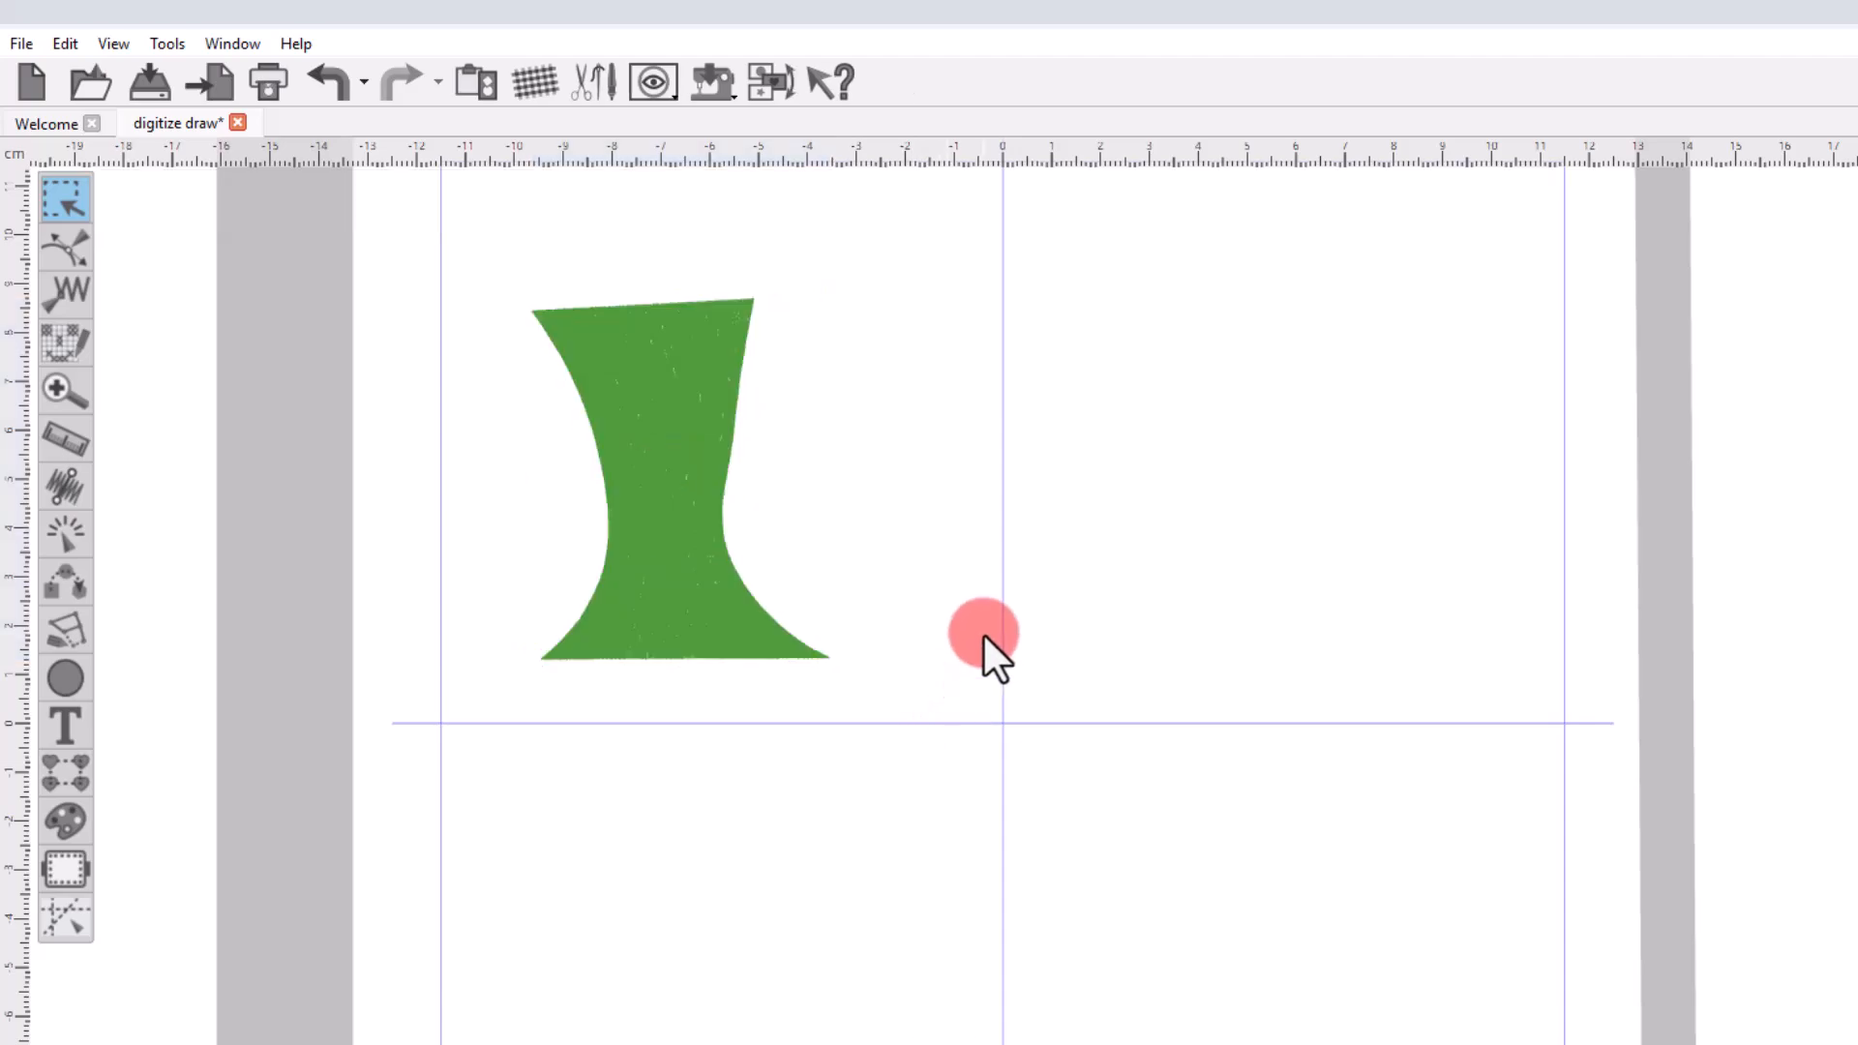
scroll(637, 496, "up", 3)
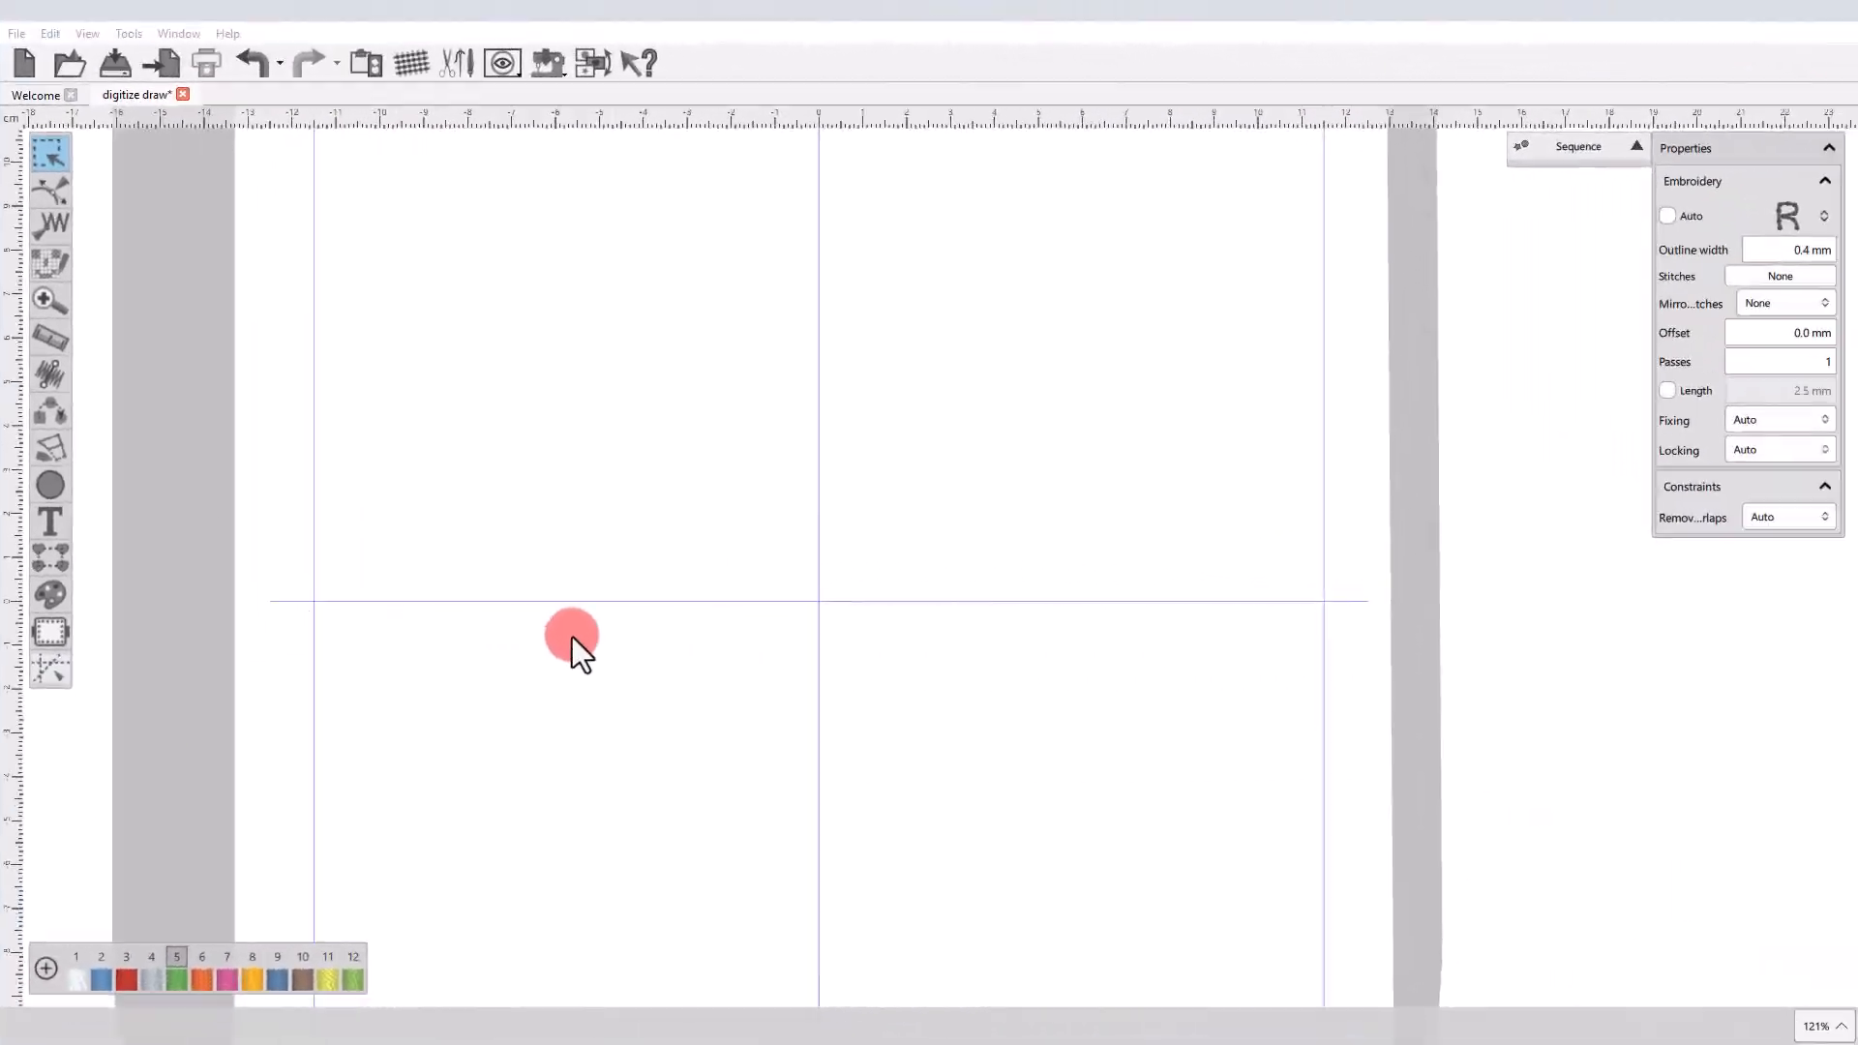
Draw three separate open freehand curves with the Freehand shape tool: a tall arc, a second one beside it and a wider one below.
left_click(60, 455)
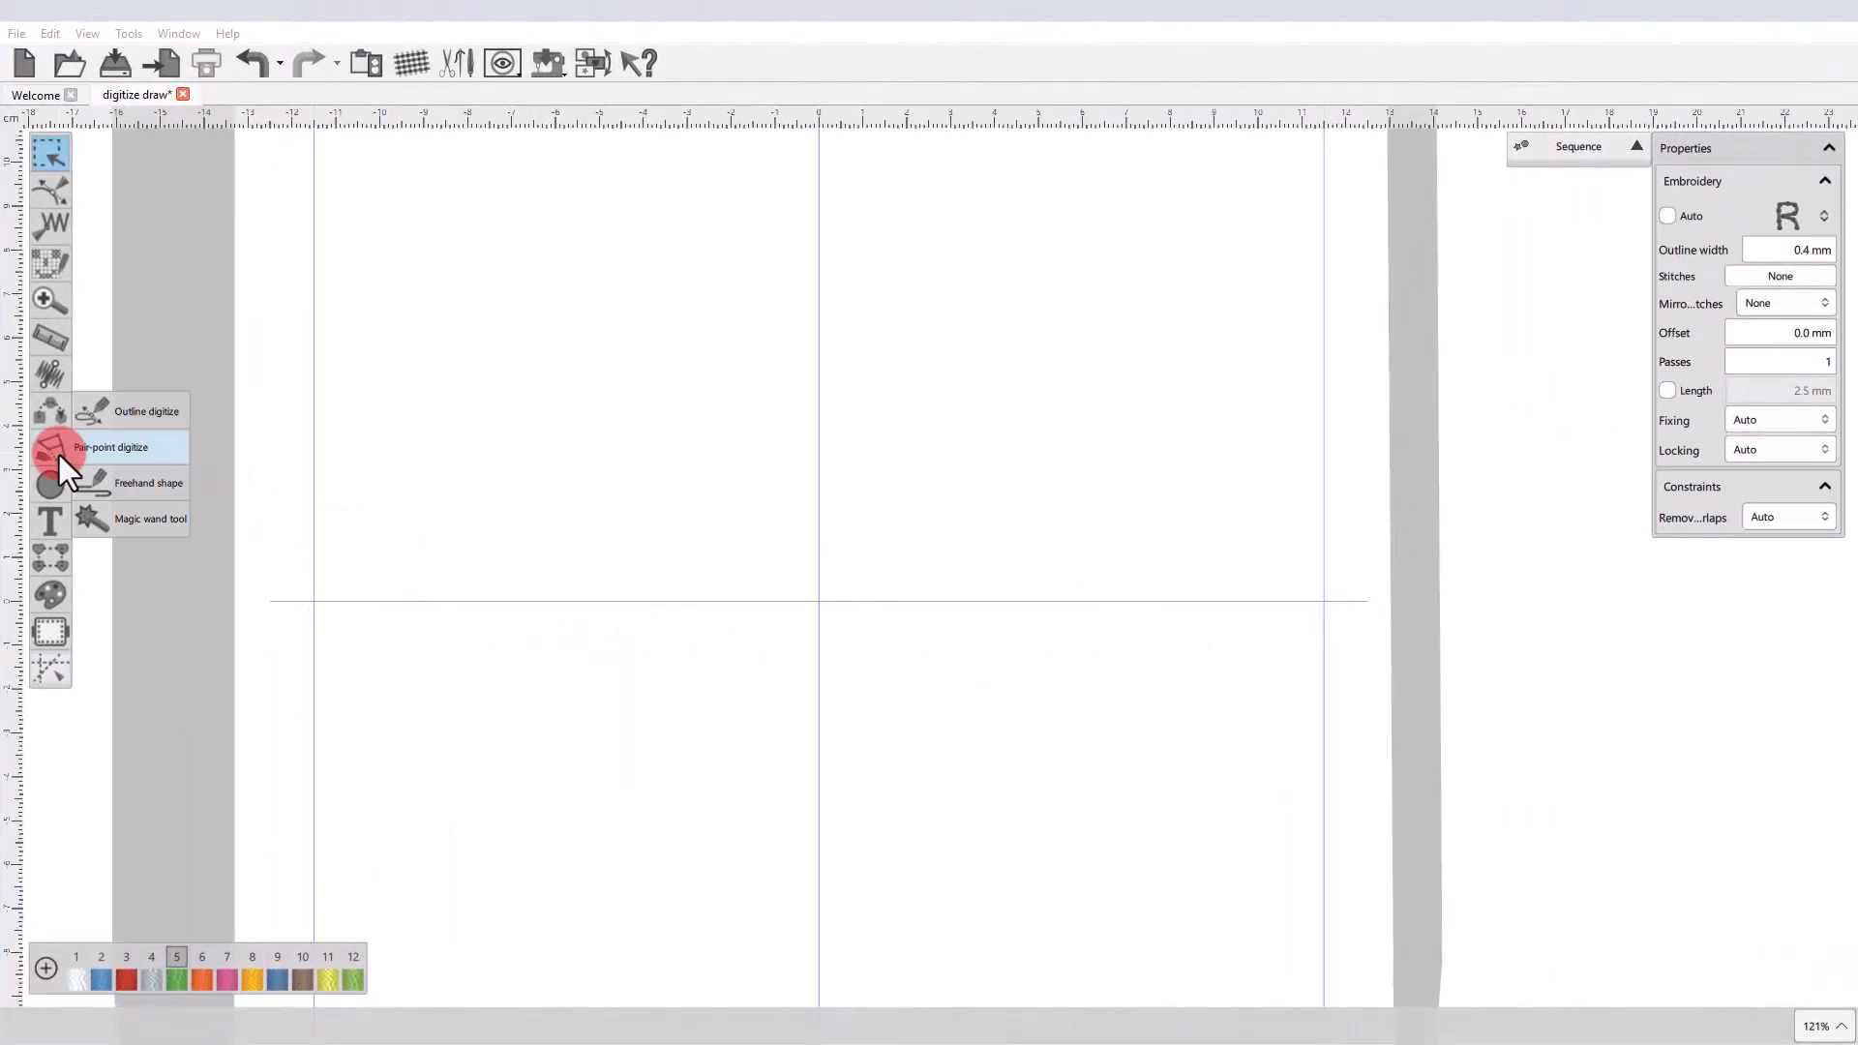
left_click(138, 488)
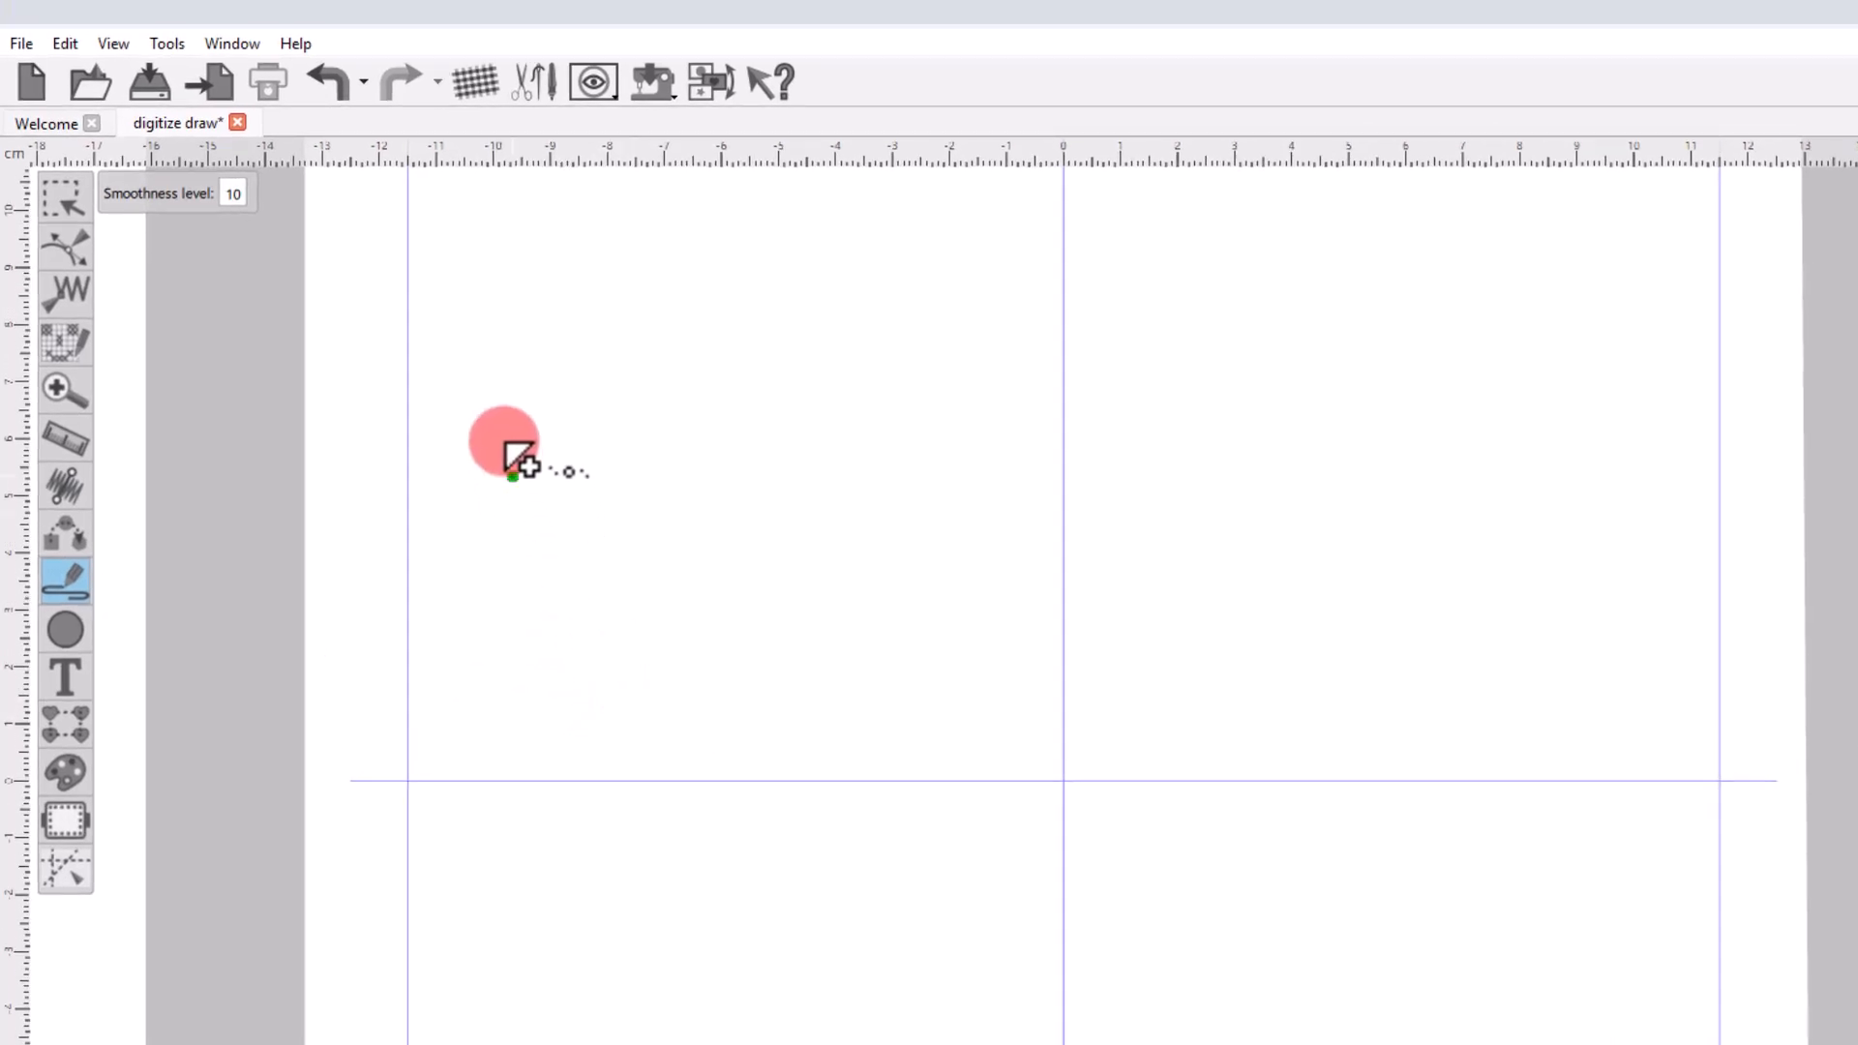
mouse_move(477, 290)
left_mouse_down()
mouse_move(506, 556)
mouse_move(464, 590)
left_mouse_up()
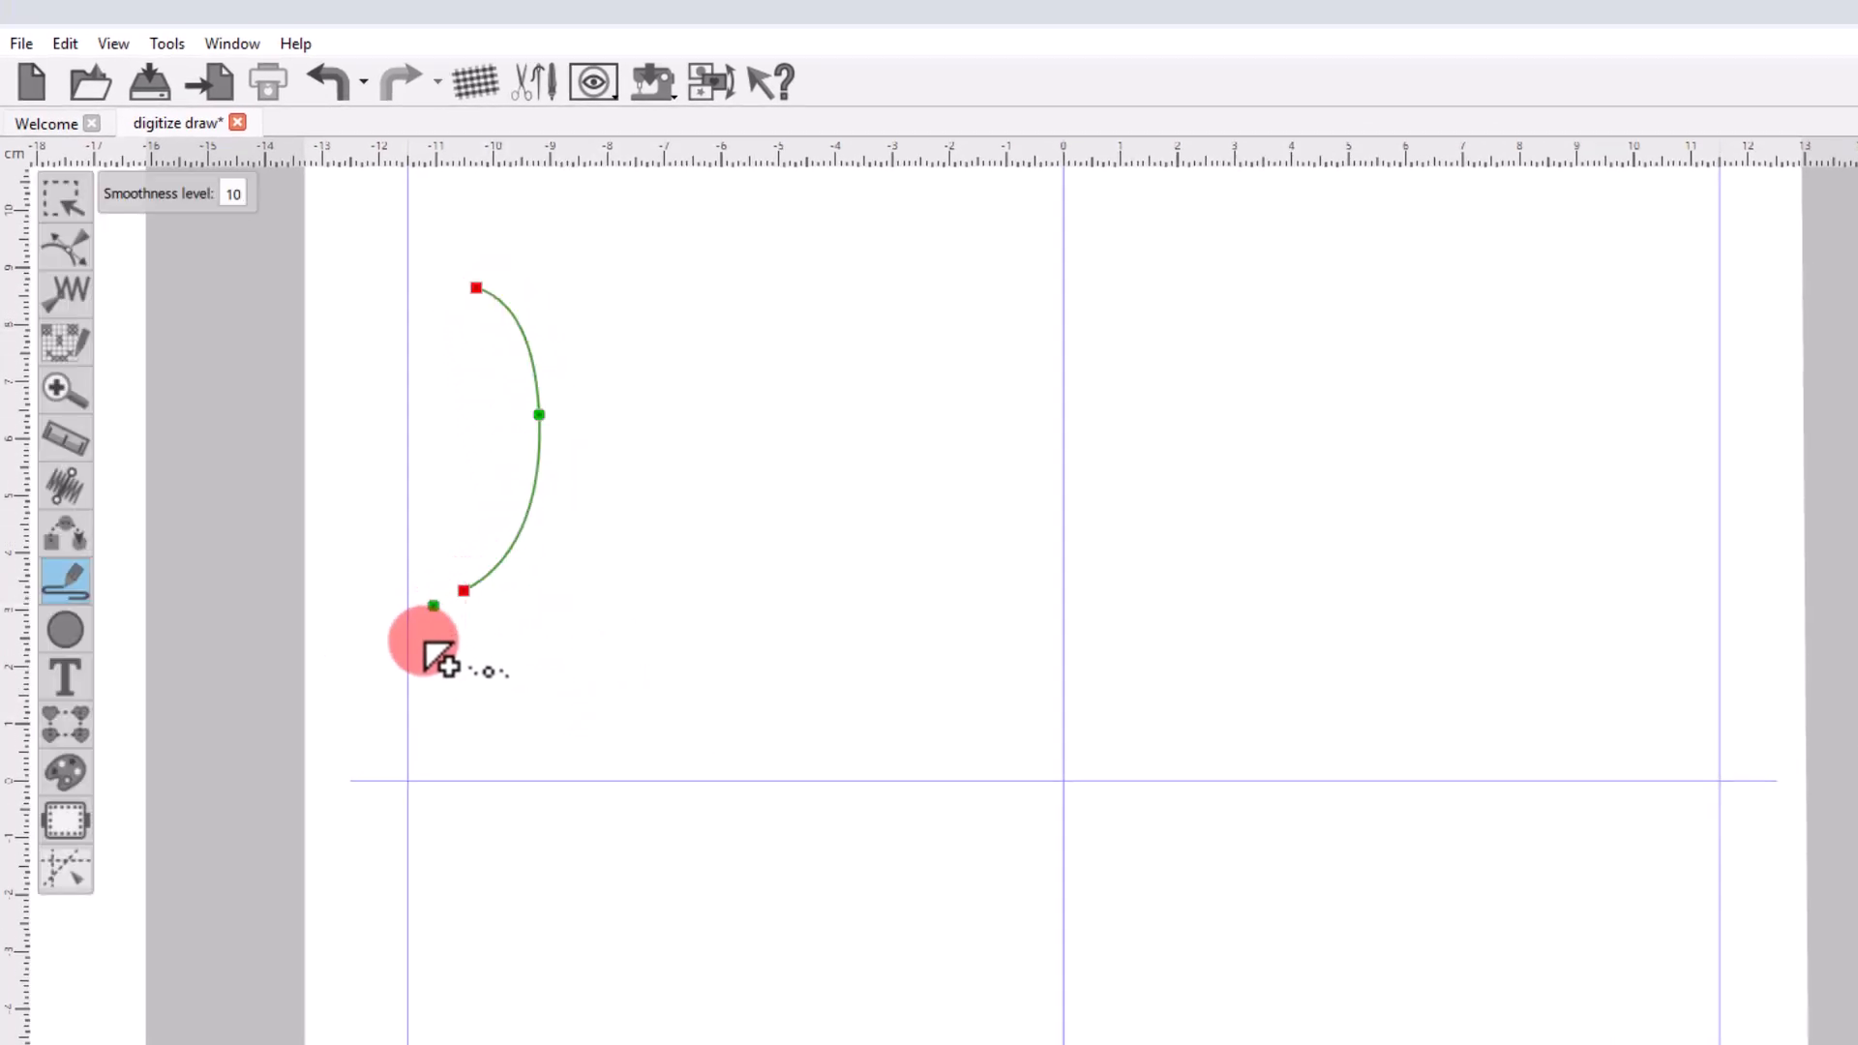
mouse_move(737, 292)
left_mouse_down()
mouse_move(655, 564)
mouse_move(709, 647)
left_mouse_up()
mouse_move(438, 678)
left_mouse_down()
mouse_move(478, 635)
mouse_move(705, 746)
left_mouse_up()
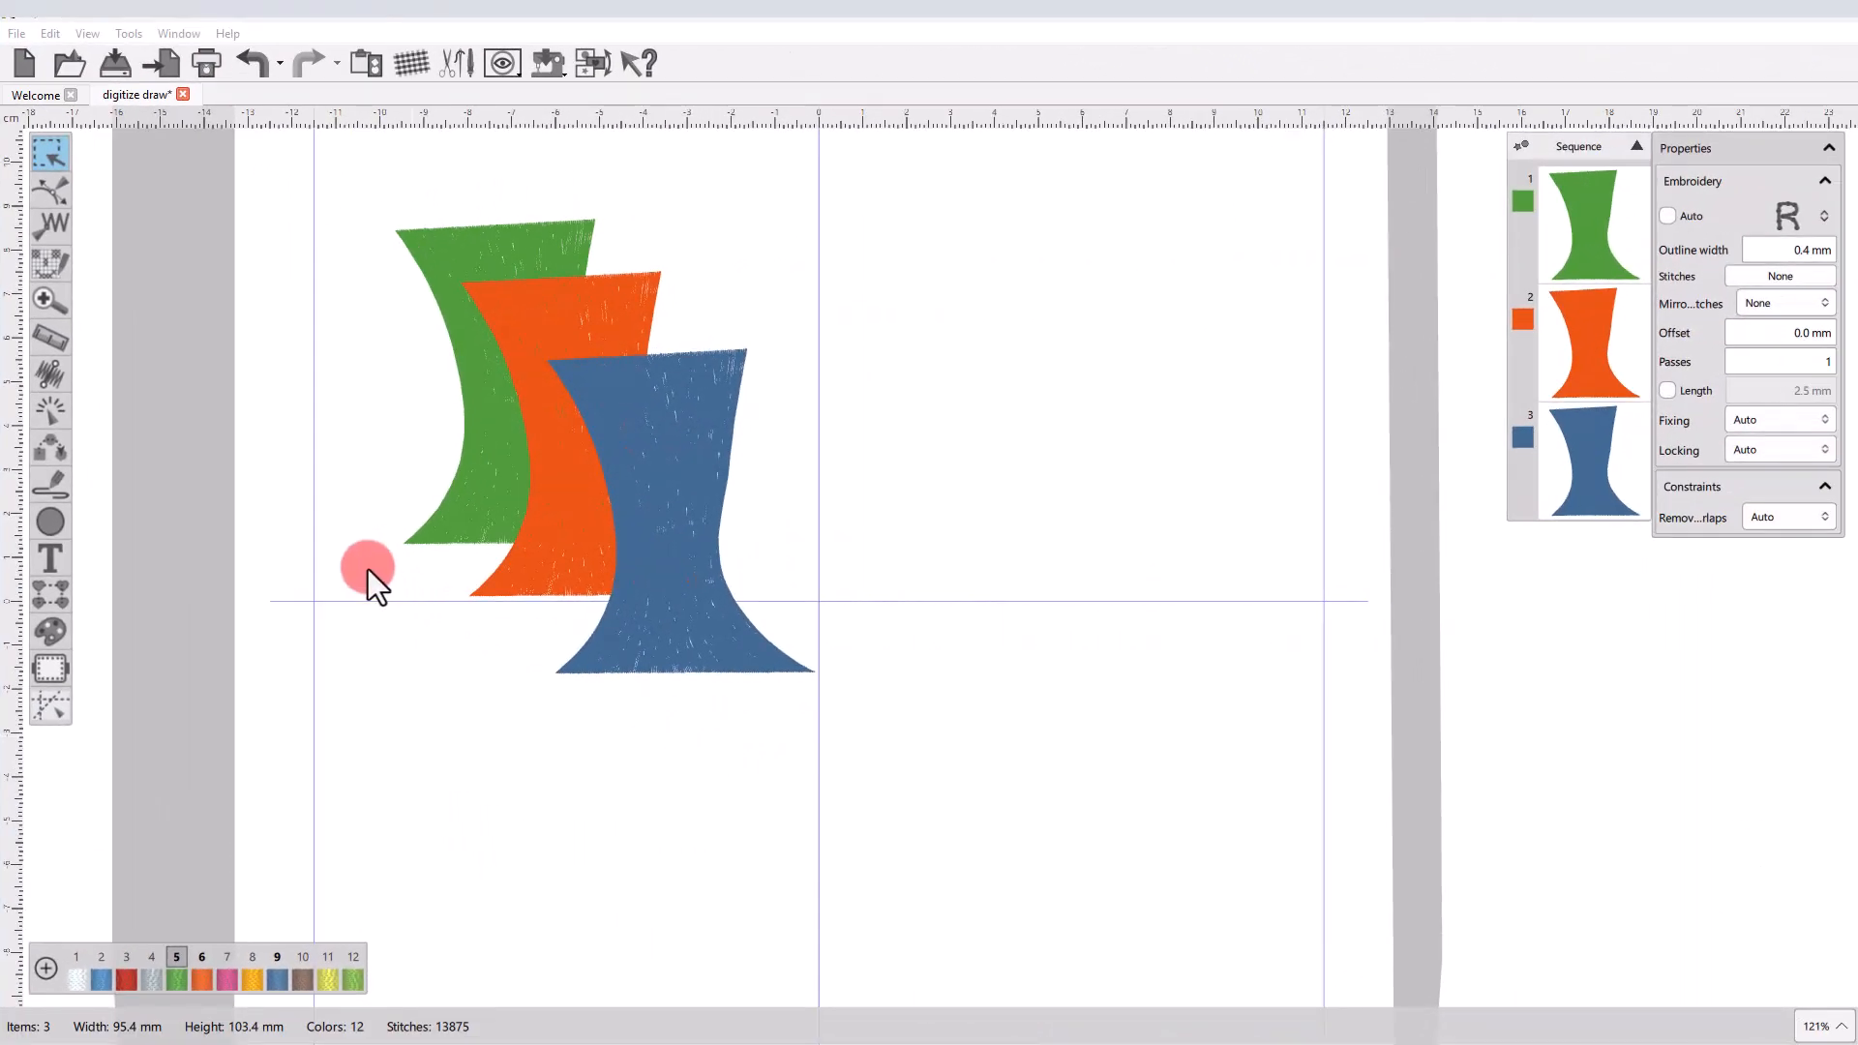
Create new shapes from the visible areas of the green and orange columns with the Magic wand tool.
left_click(63, 493)
left_click(126, 521)
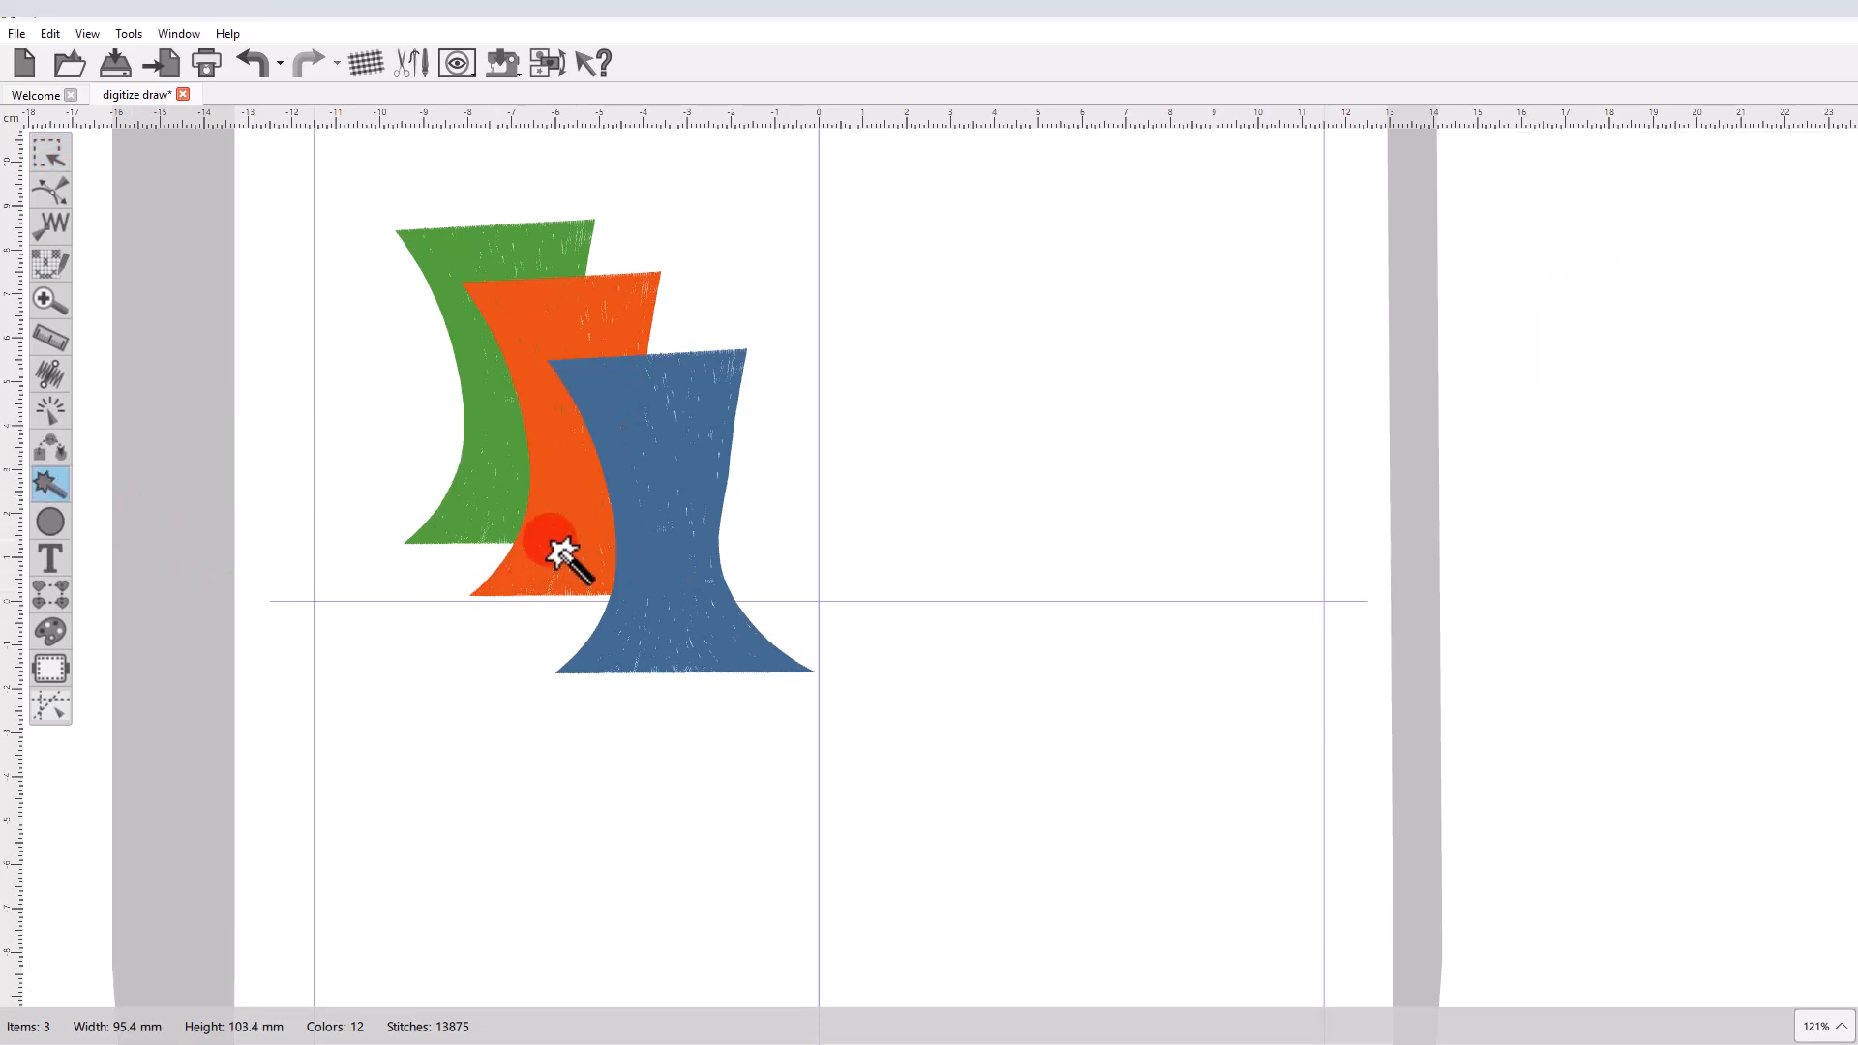
left_click(476, 380)
left_click(579, 474)
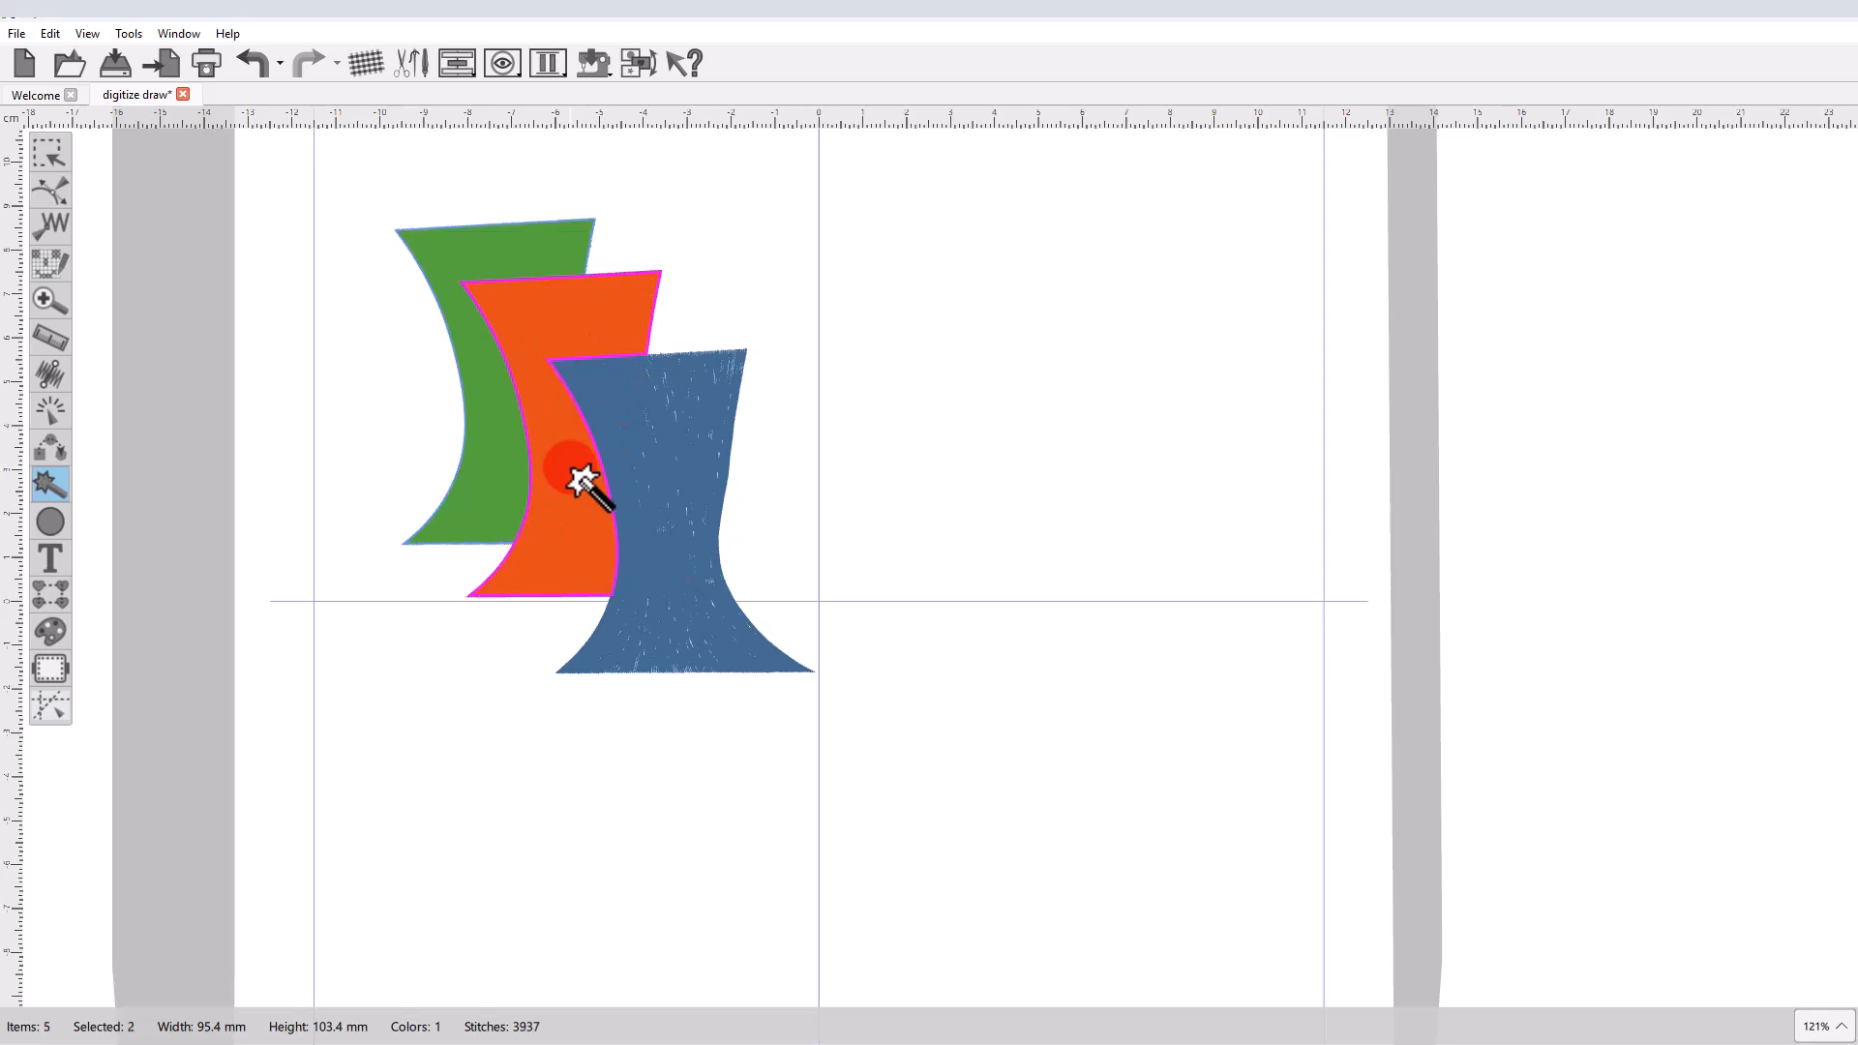
Move the traced green and orange shapes away from the original columns to the empty area beyond the blue column, and deselect.
left_click(49, 155)
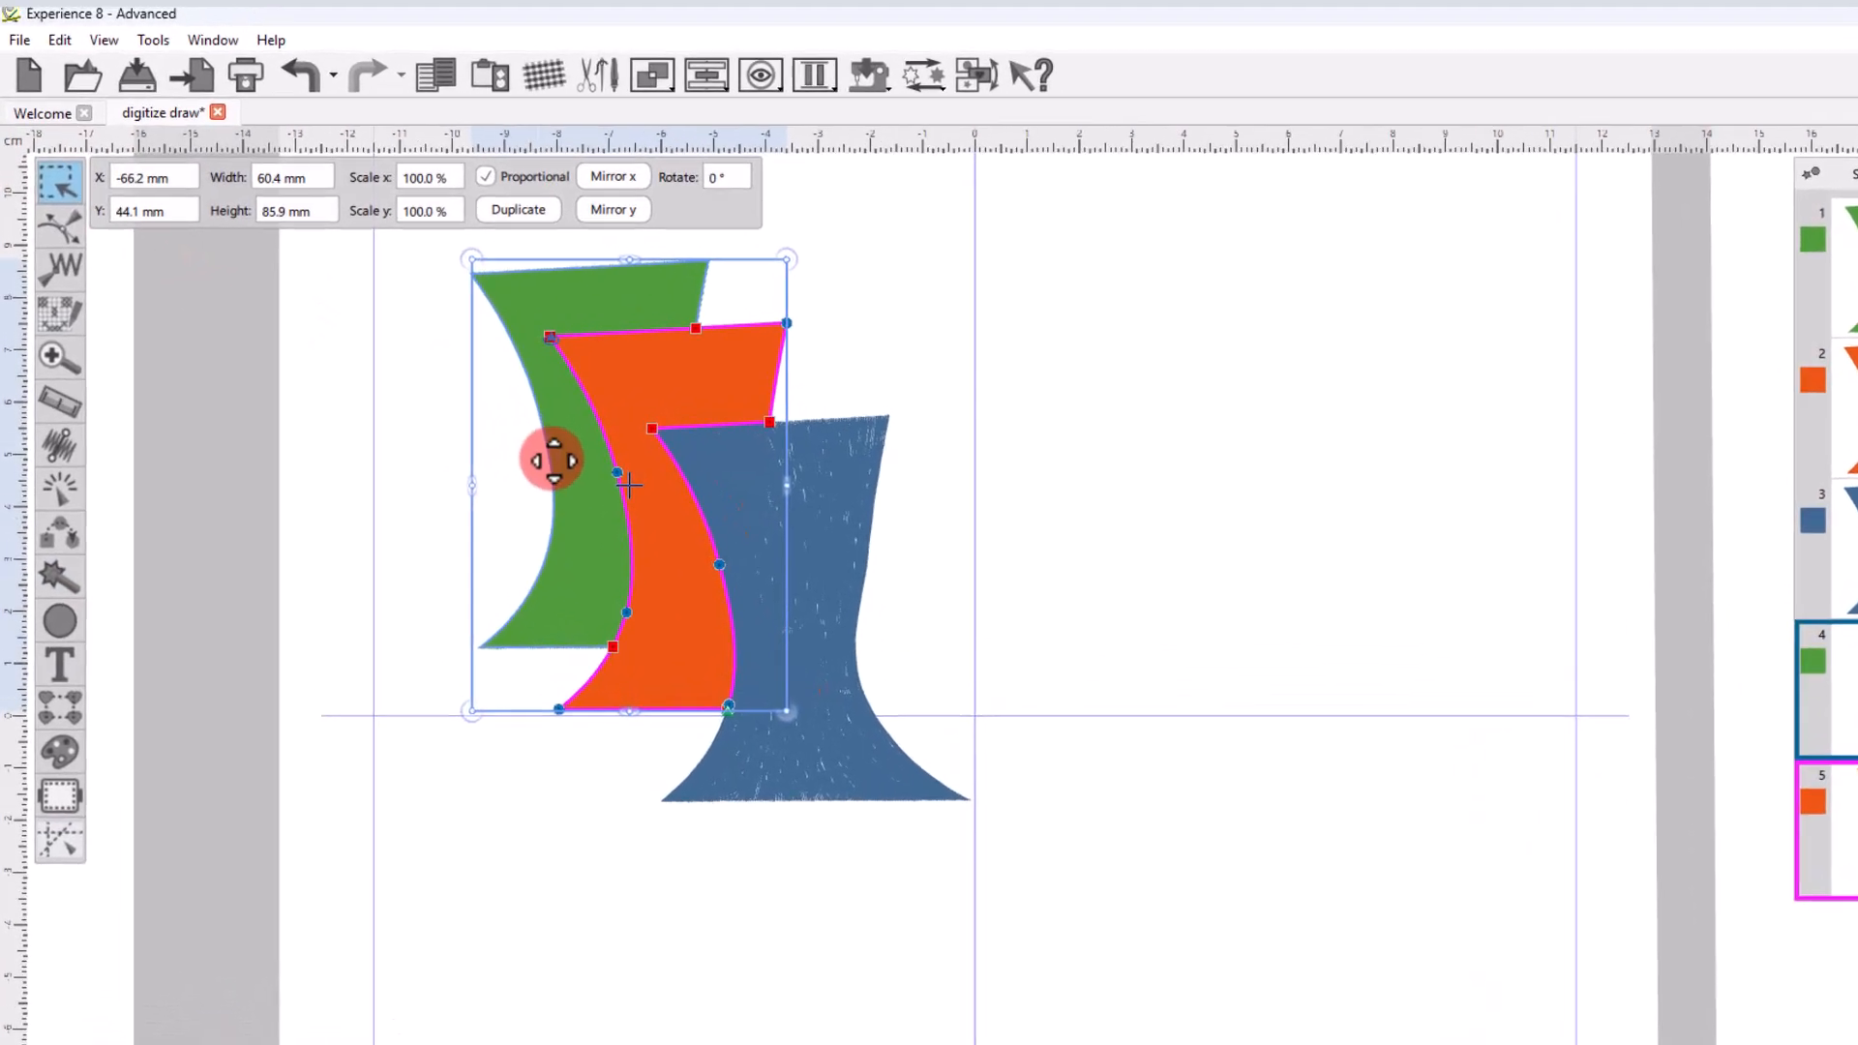
left_click(484, 407)
left_click_drag(632, 530, 499, 520)
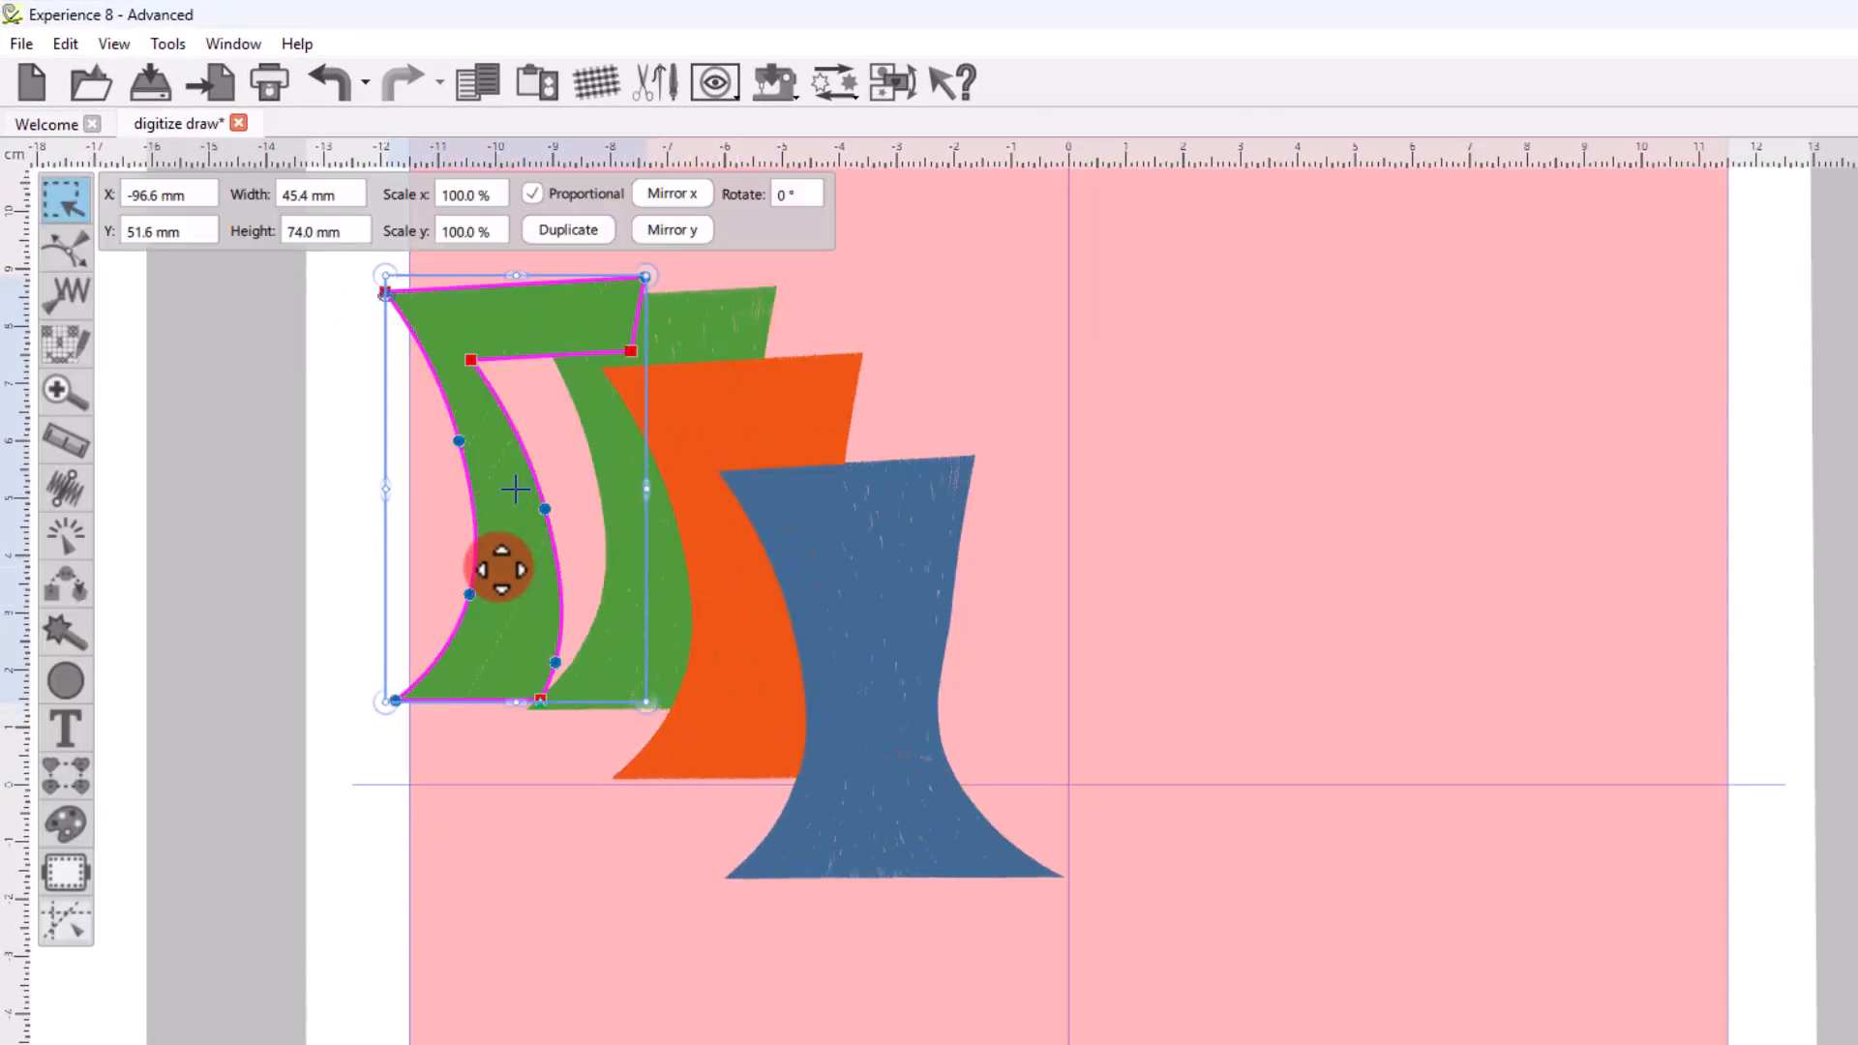
left_click_drag(557, 581, 1197, 583)
left_click_drag(764, 679, 1561, 865)
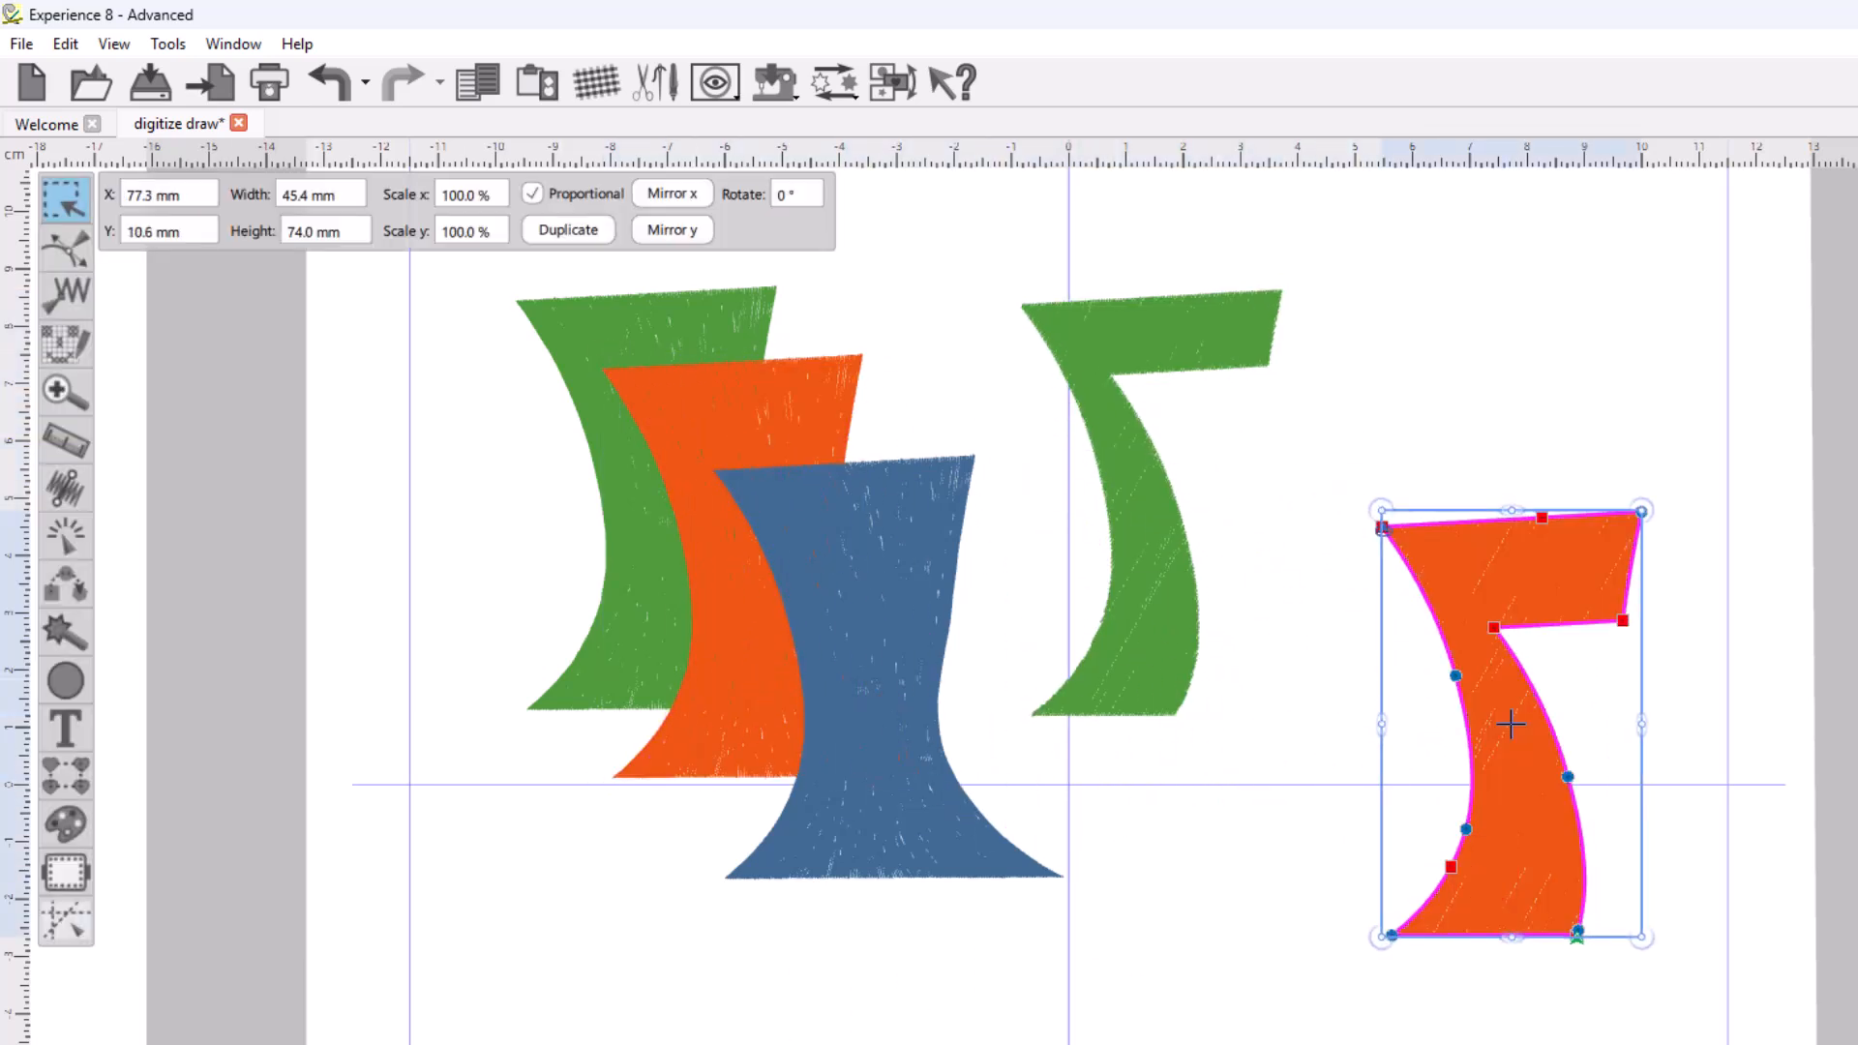
key("Escape")
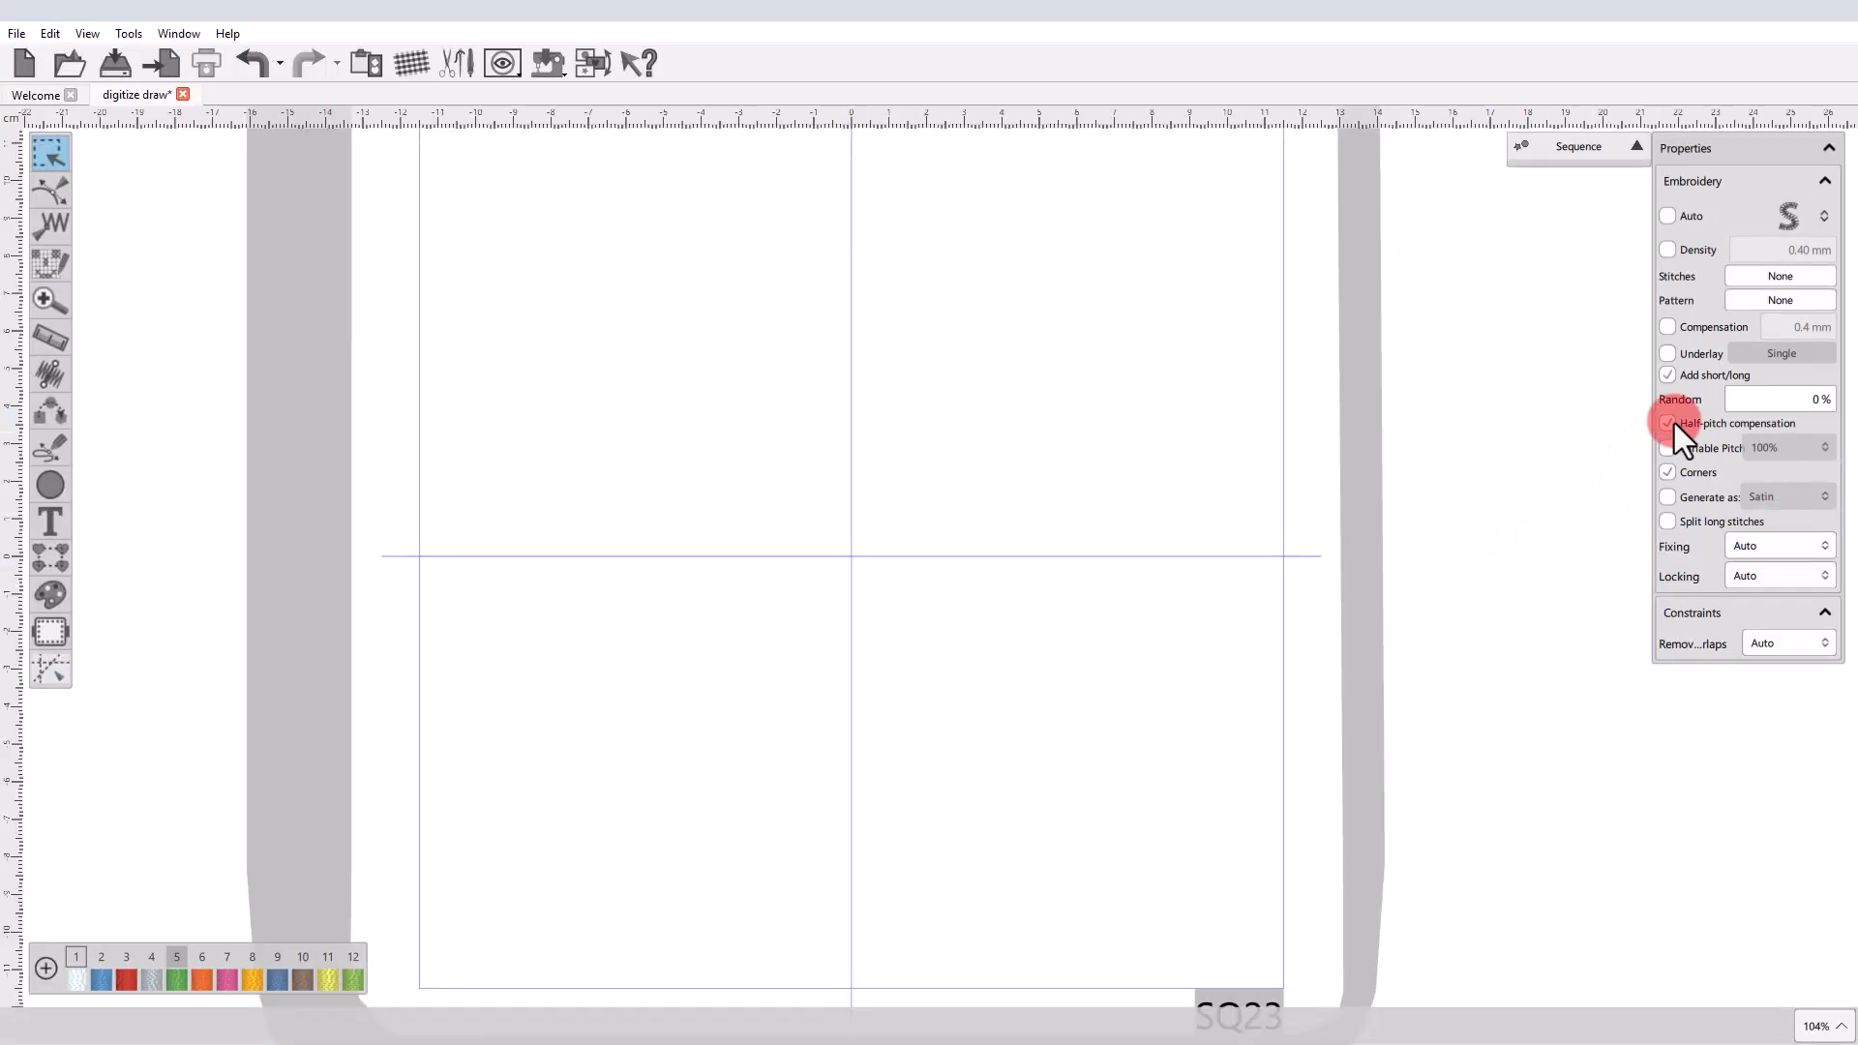
Choose the curved-S outline stitch type and outline-digitize an open three-point arc in the hoop's upper-left area.
left_click(1788, 218)
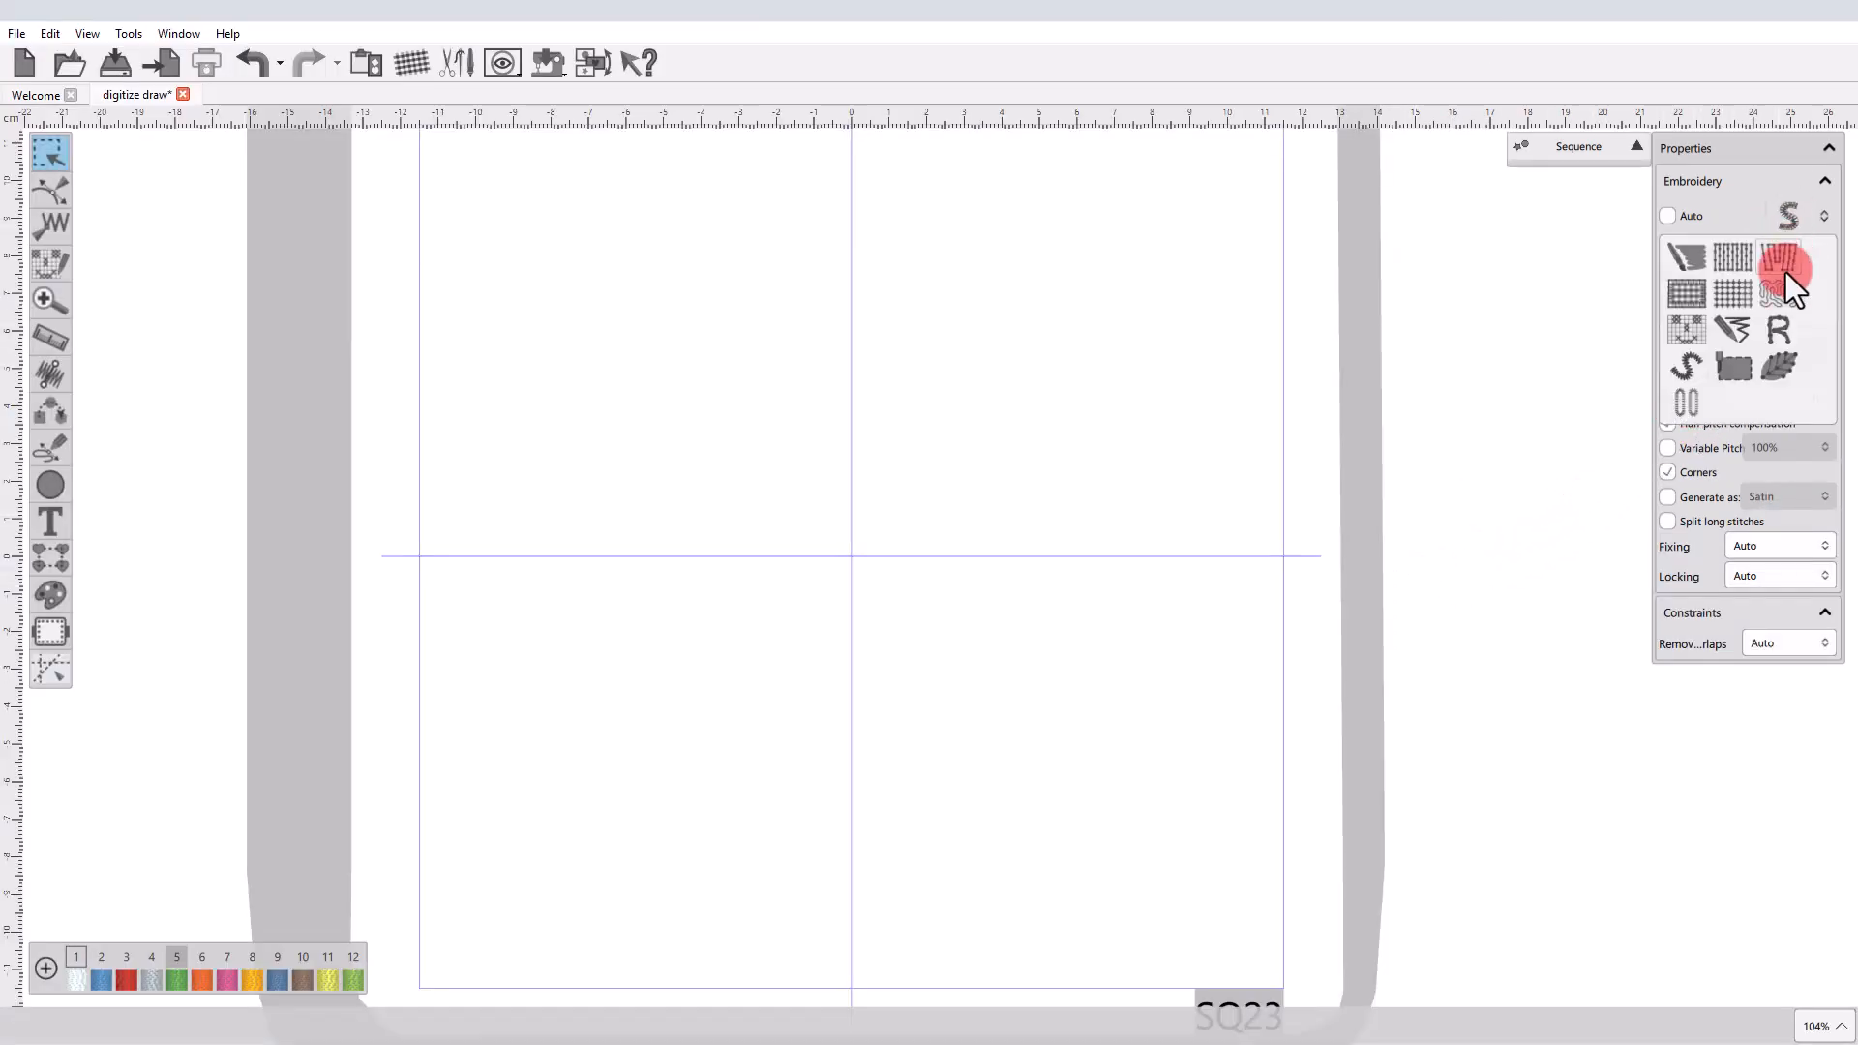
left_click(1690, 368)
left_click(62, 450)
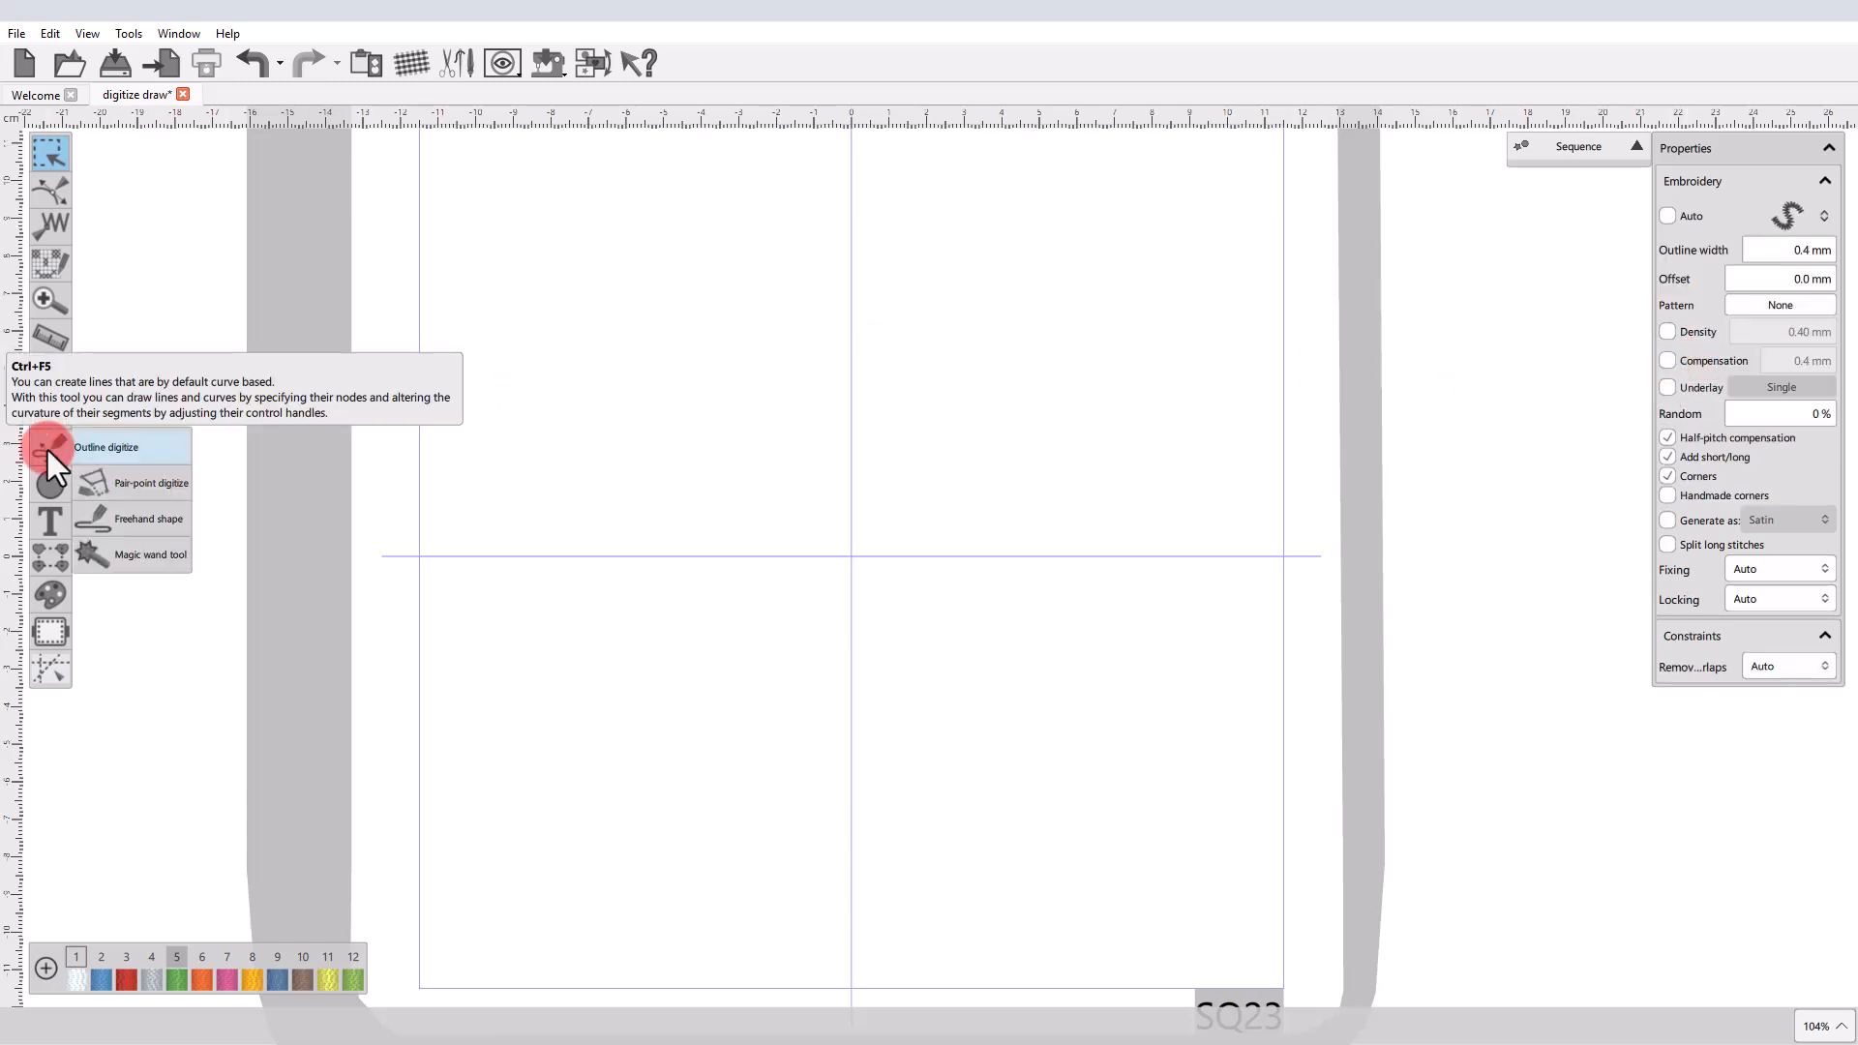
left_click(502, 329)
left_click(528, 233)
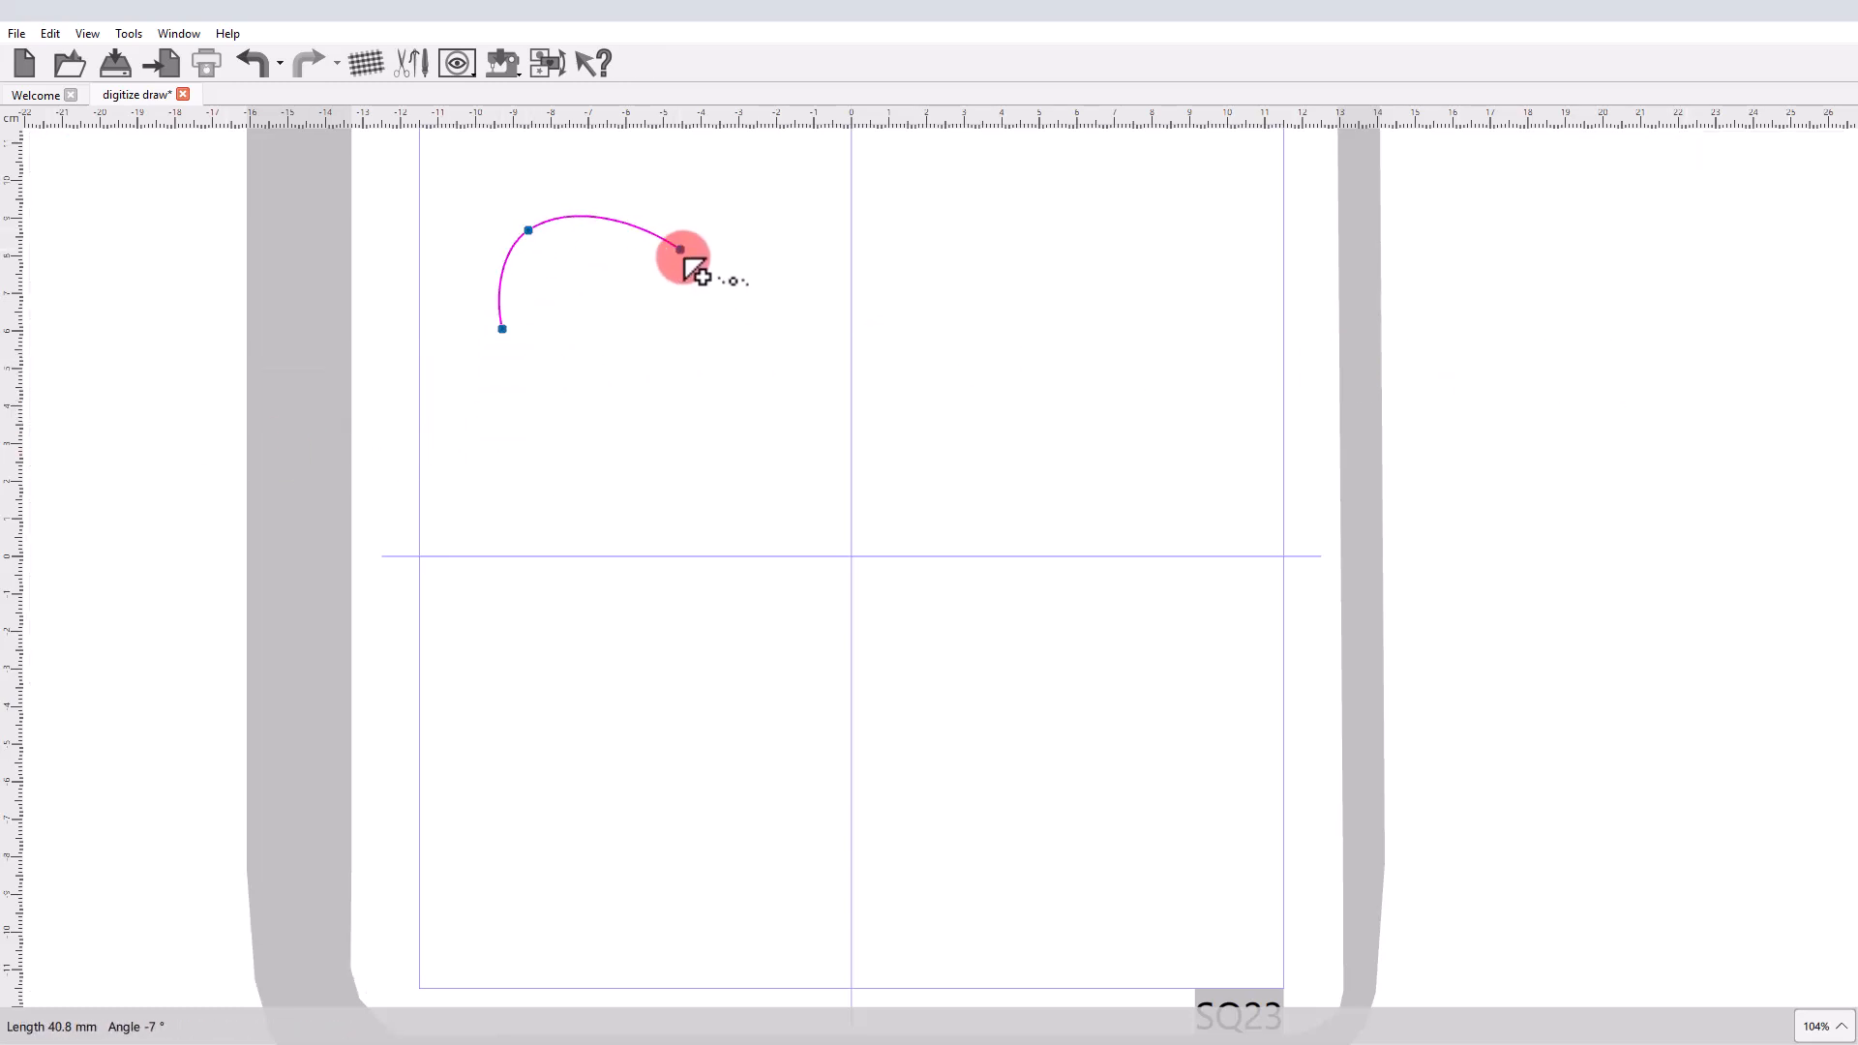
left_click(683, 257)
right_click(683, 257)
Add a closed five-point rounded section below the arc, finalize the two-section shape at about 54 × 88 mm, and deselect it.
left_click(552, 442)
left_click(549, 397)
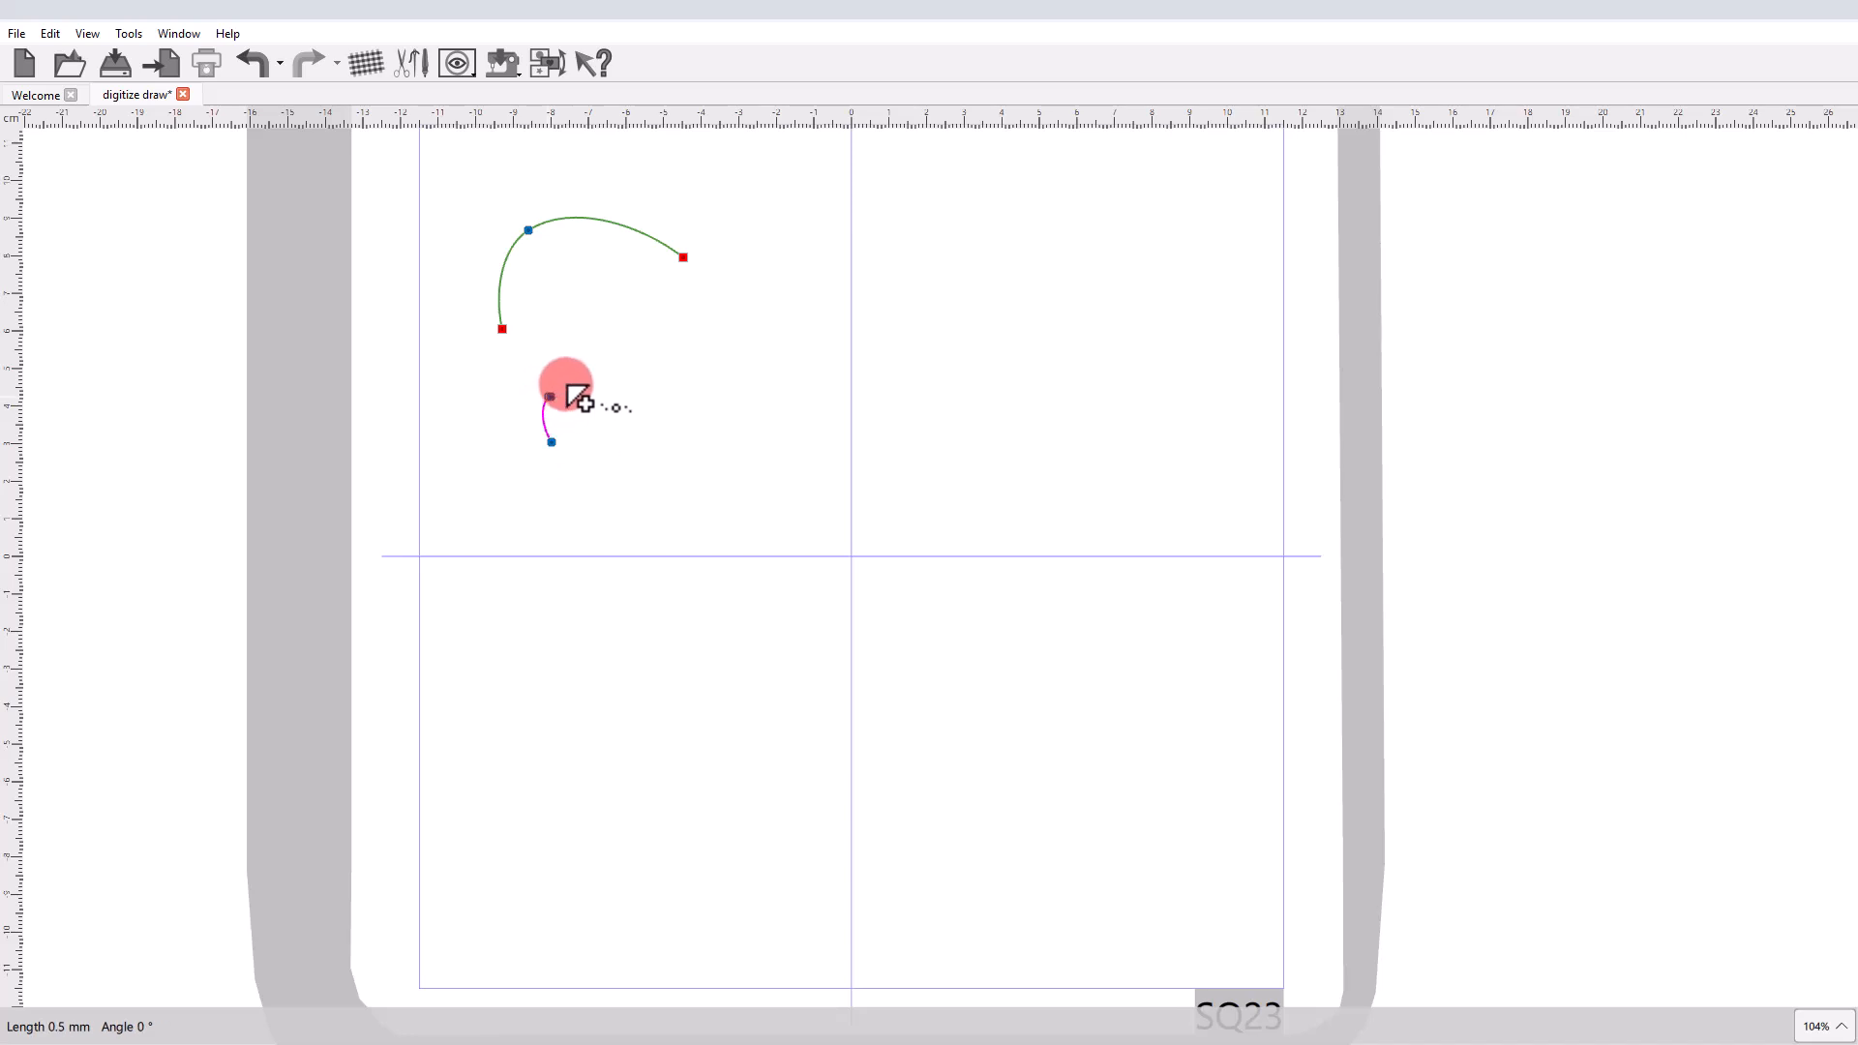
left_click(650, 368)
left_click(699, 451)
left_click(628, 546)
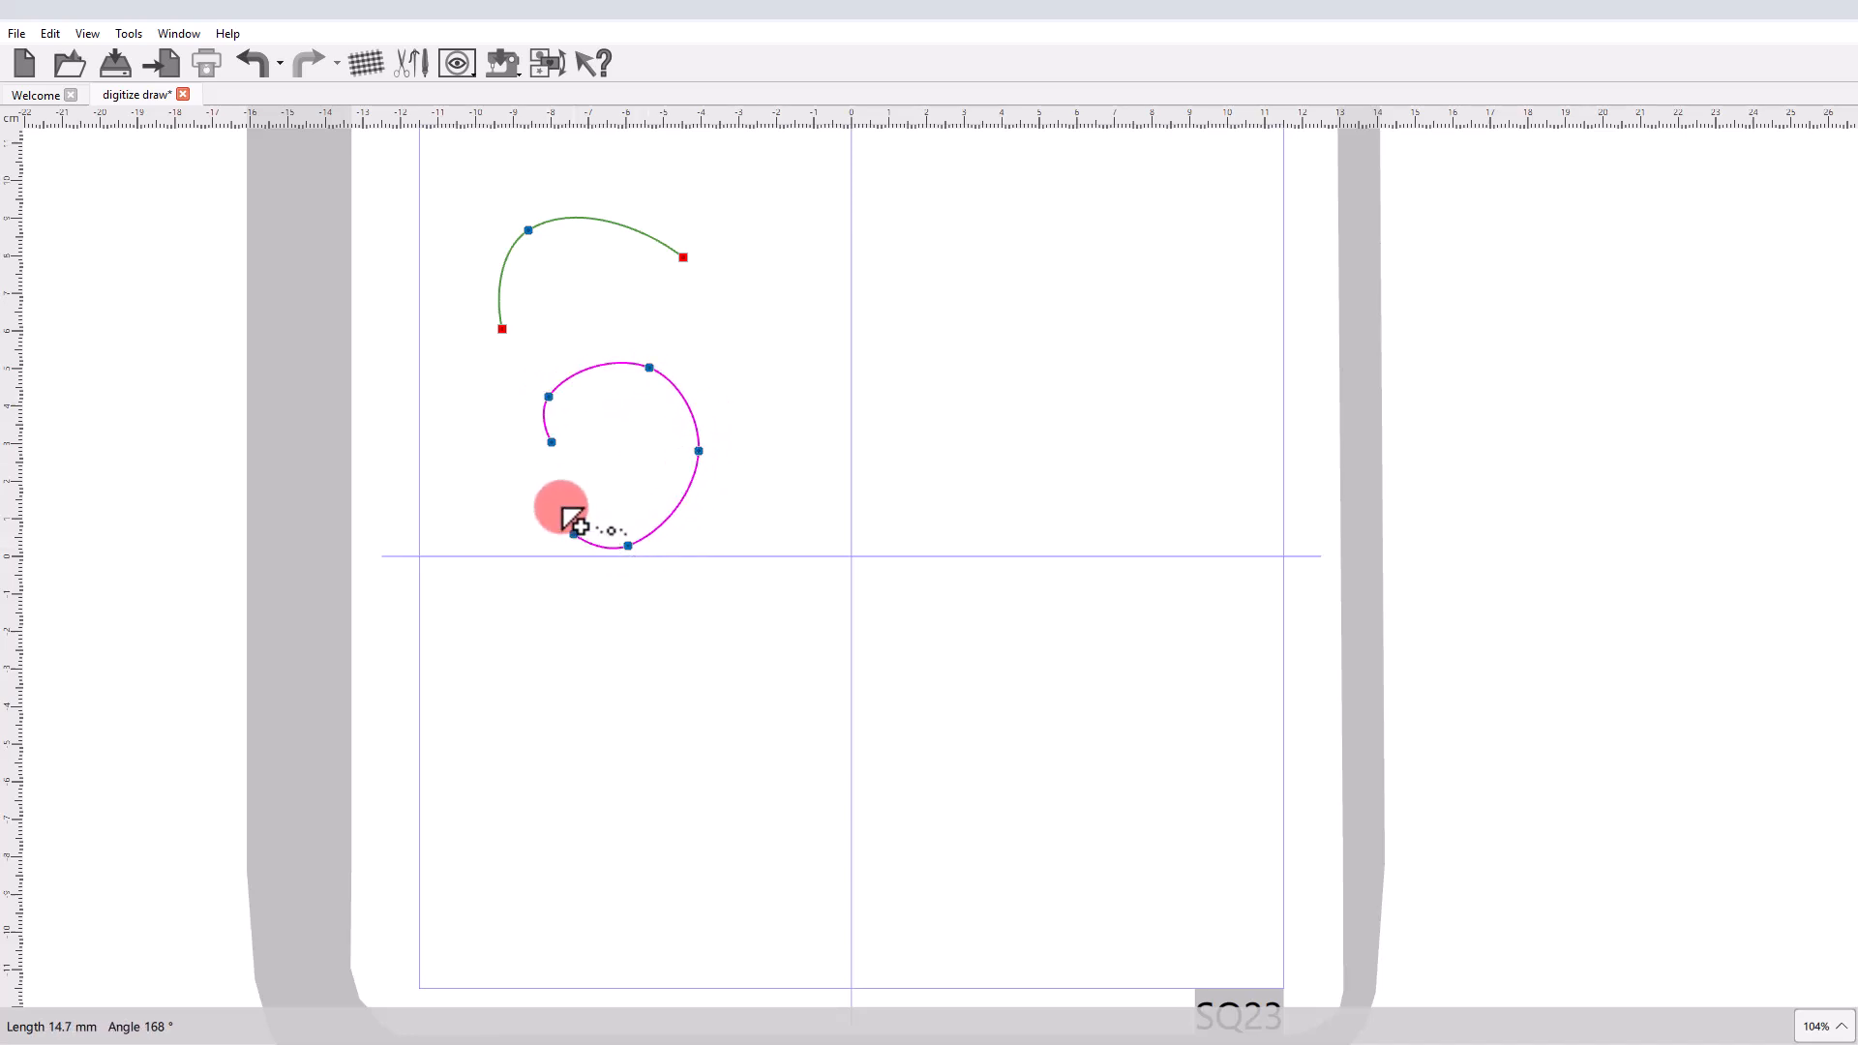
left_click(554, 446)
right_click(644, 496)
right_click(644, 496)
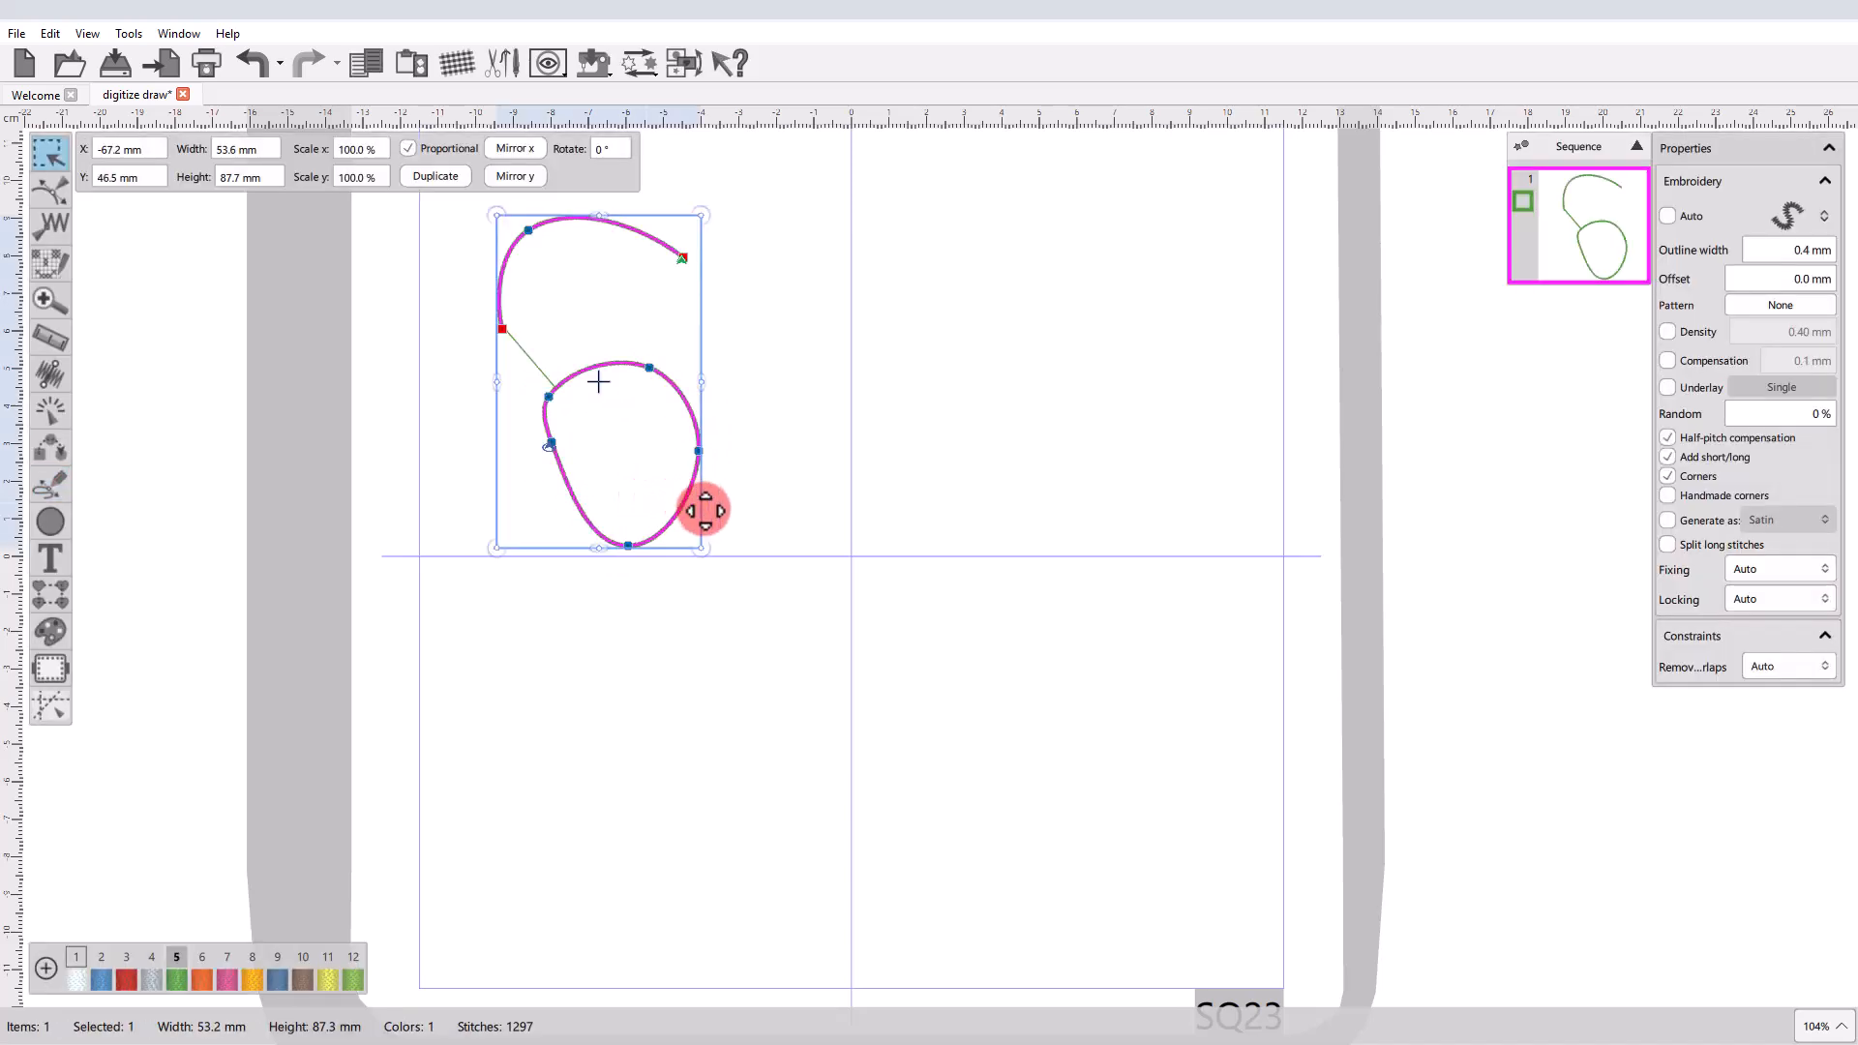
left_click(798, 526)
left_click(807, 721)
Set the stitch type for new shapes to the fanned-line fill that precedes the net-style fills.
left_click(1629, 391)
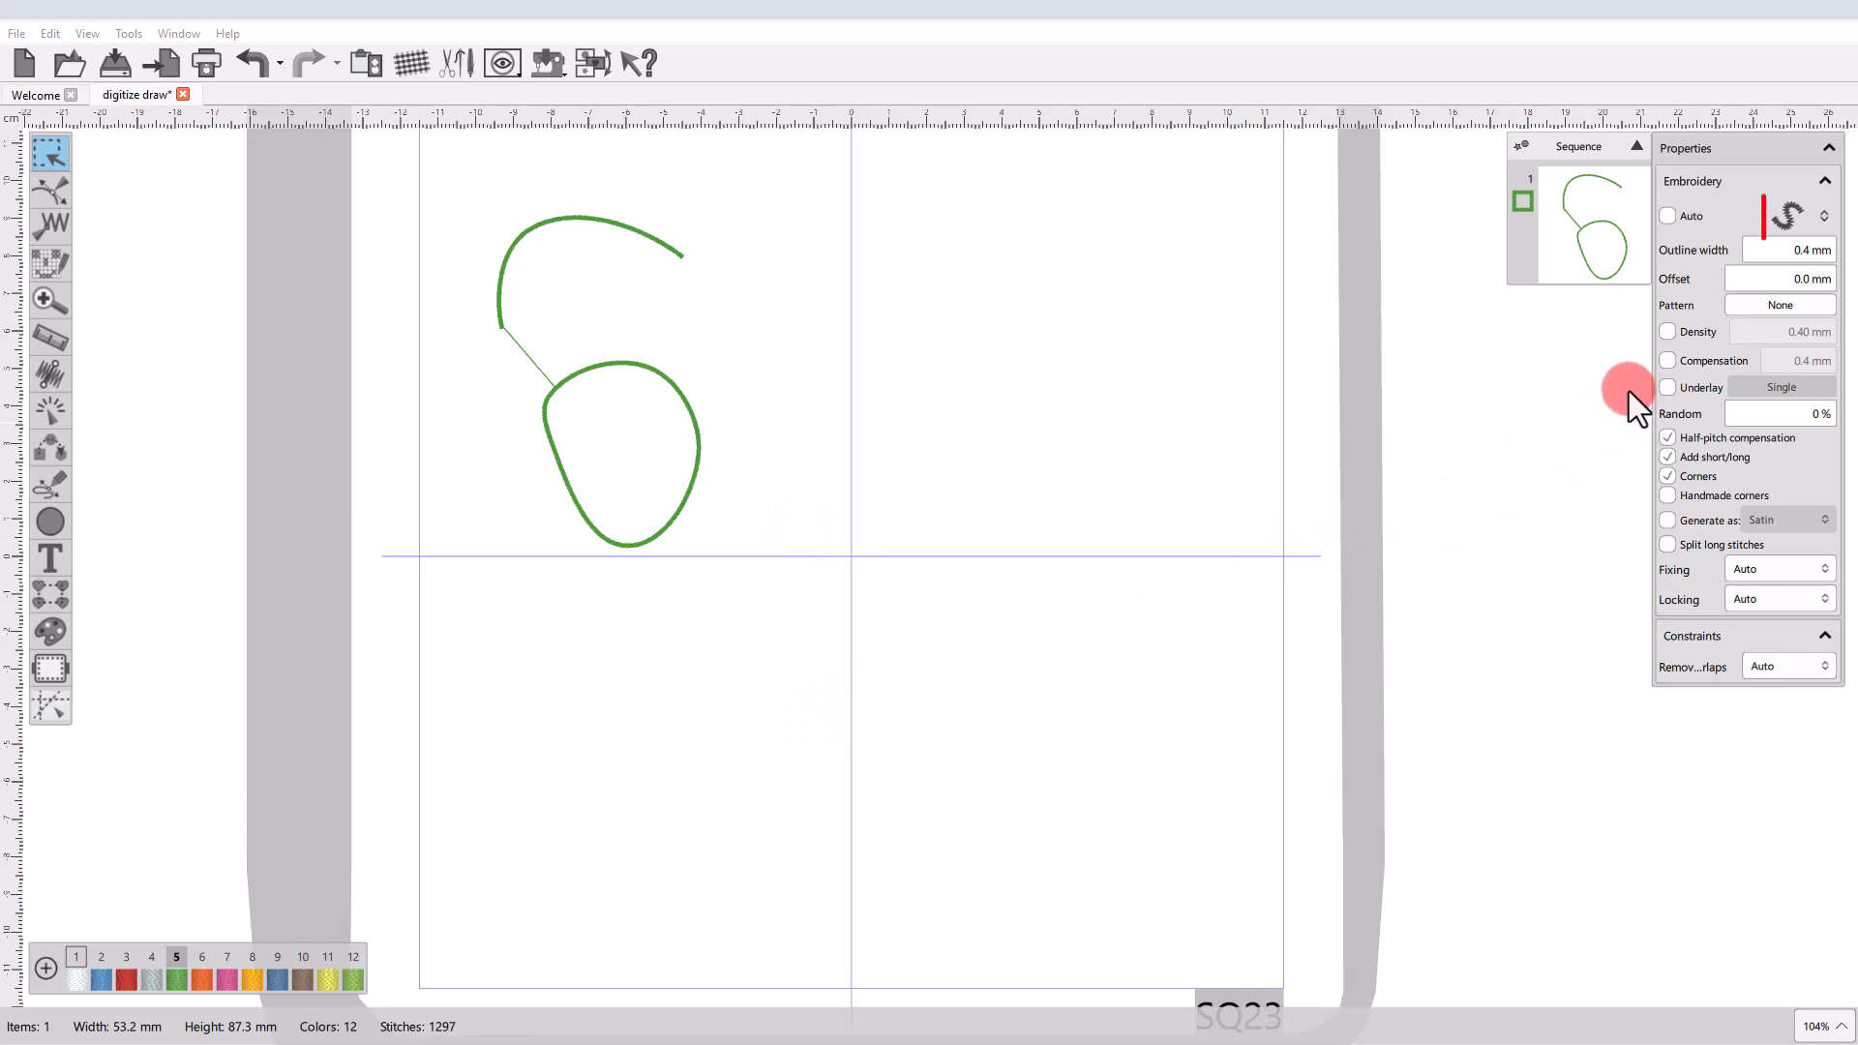
left_click(1784, 232)
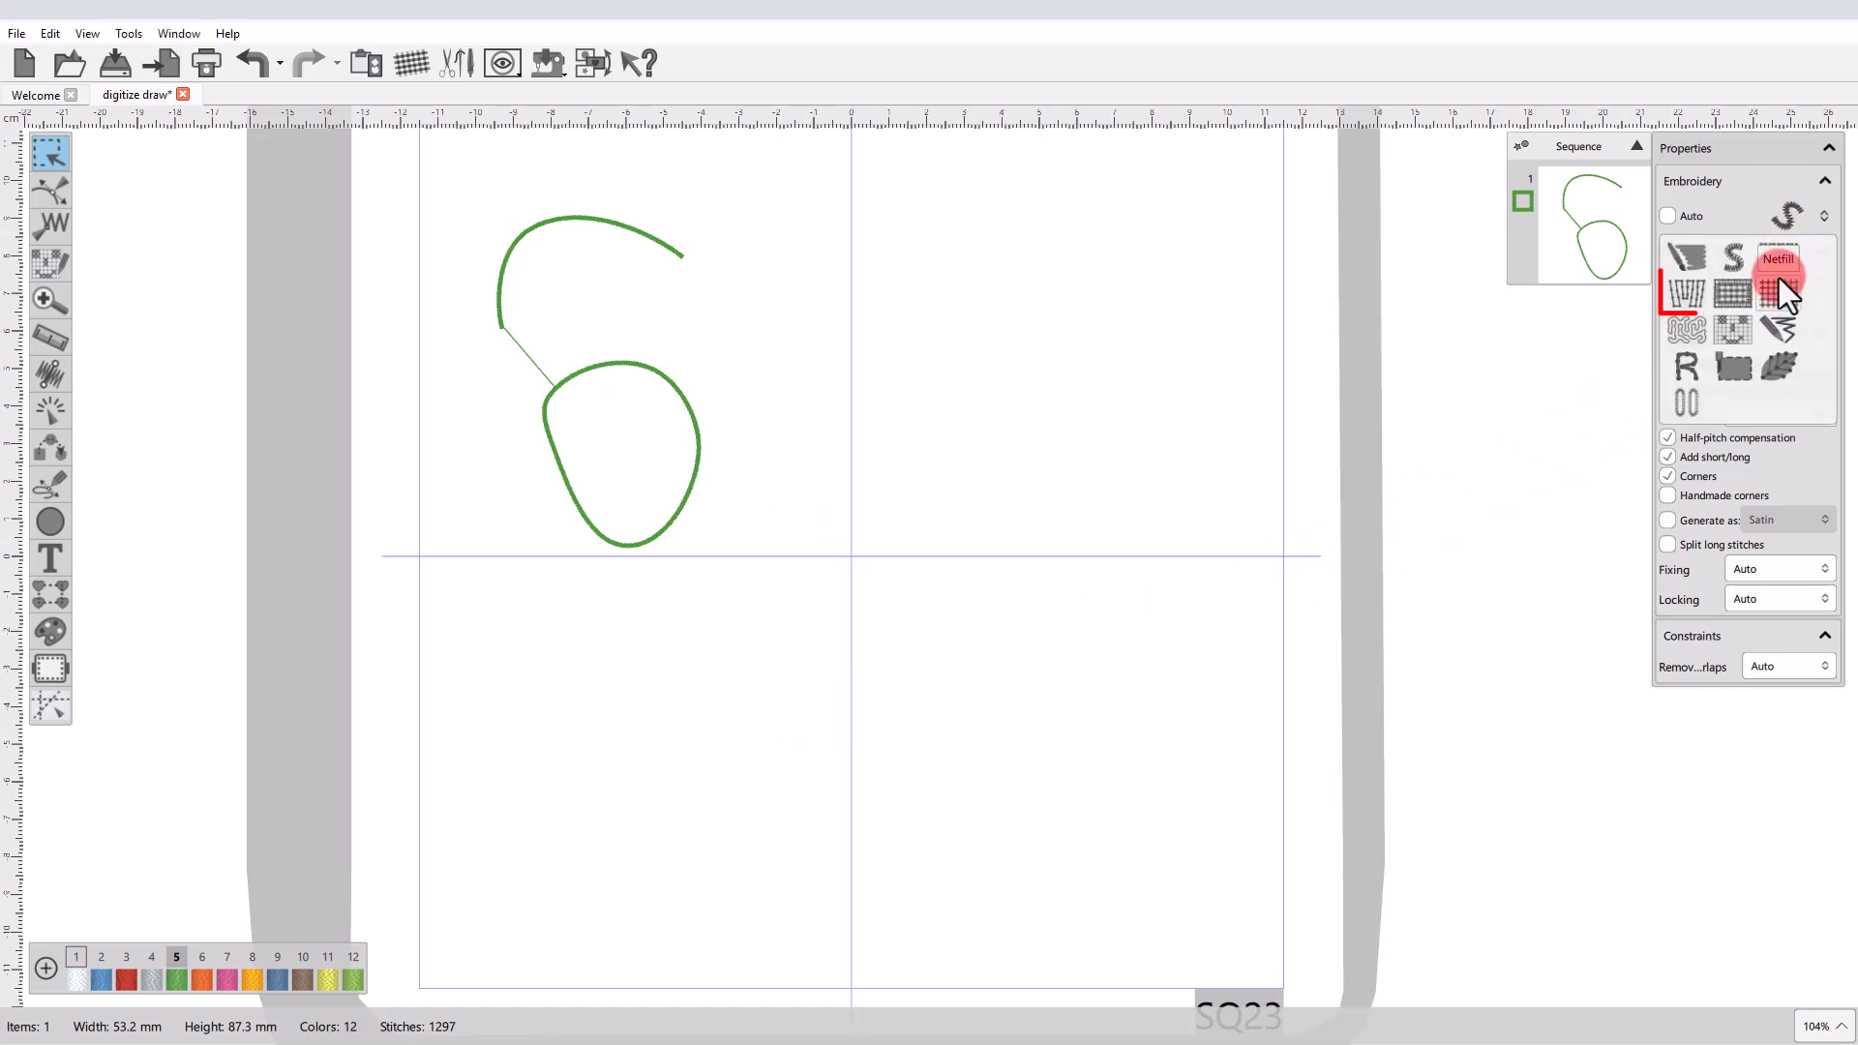
left_click(1711, 294)
left_click(1192, 382)
Pair-point digitize a tapered three-pair shape about 65 × 58 mm in the hoop's upper-right area, finalize it and deselect it.
left_click(50, 481)
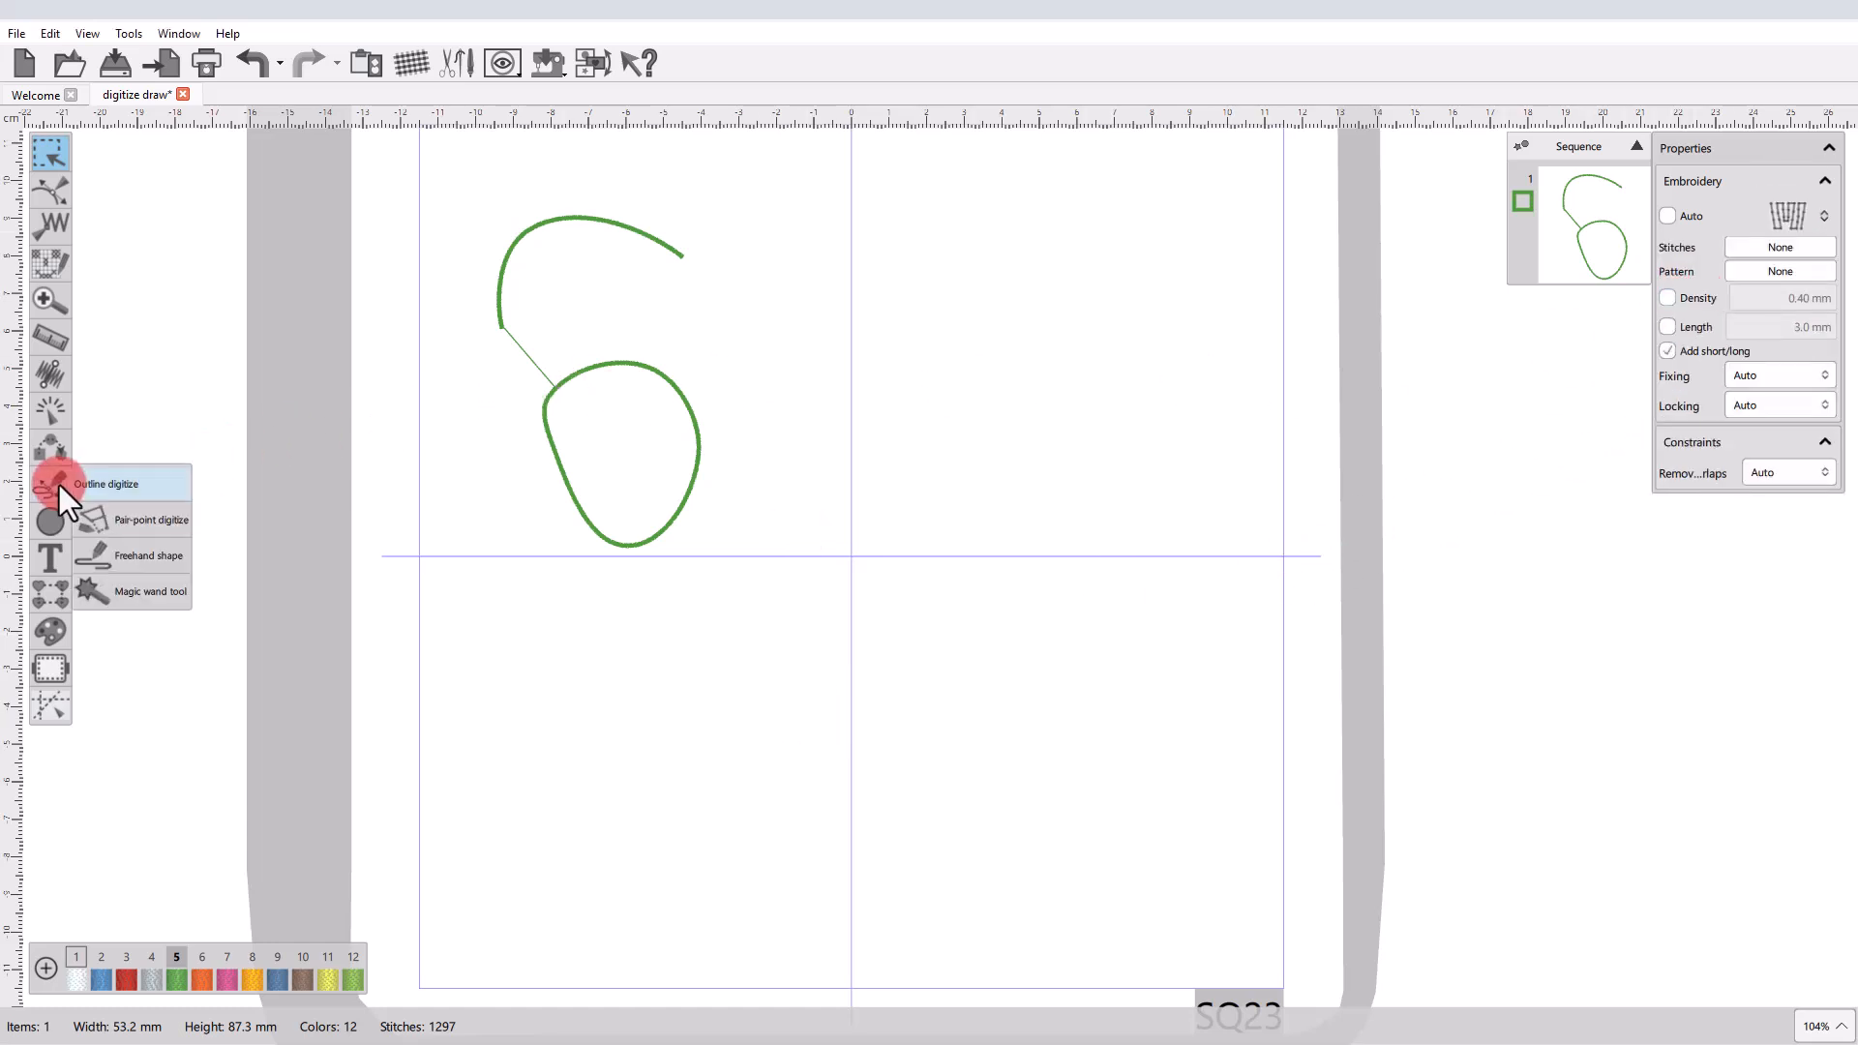
left_click(132, 518)
left_click(906, 300)
left_click(1121, 291)
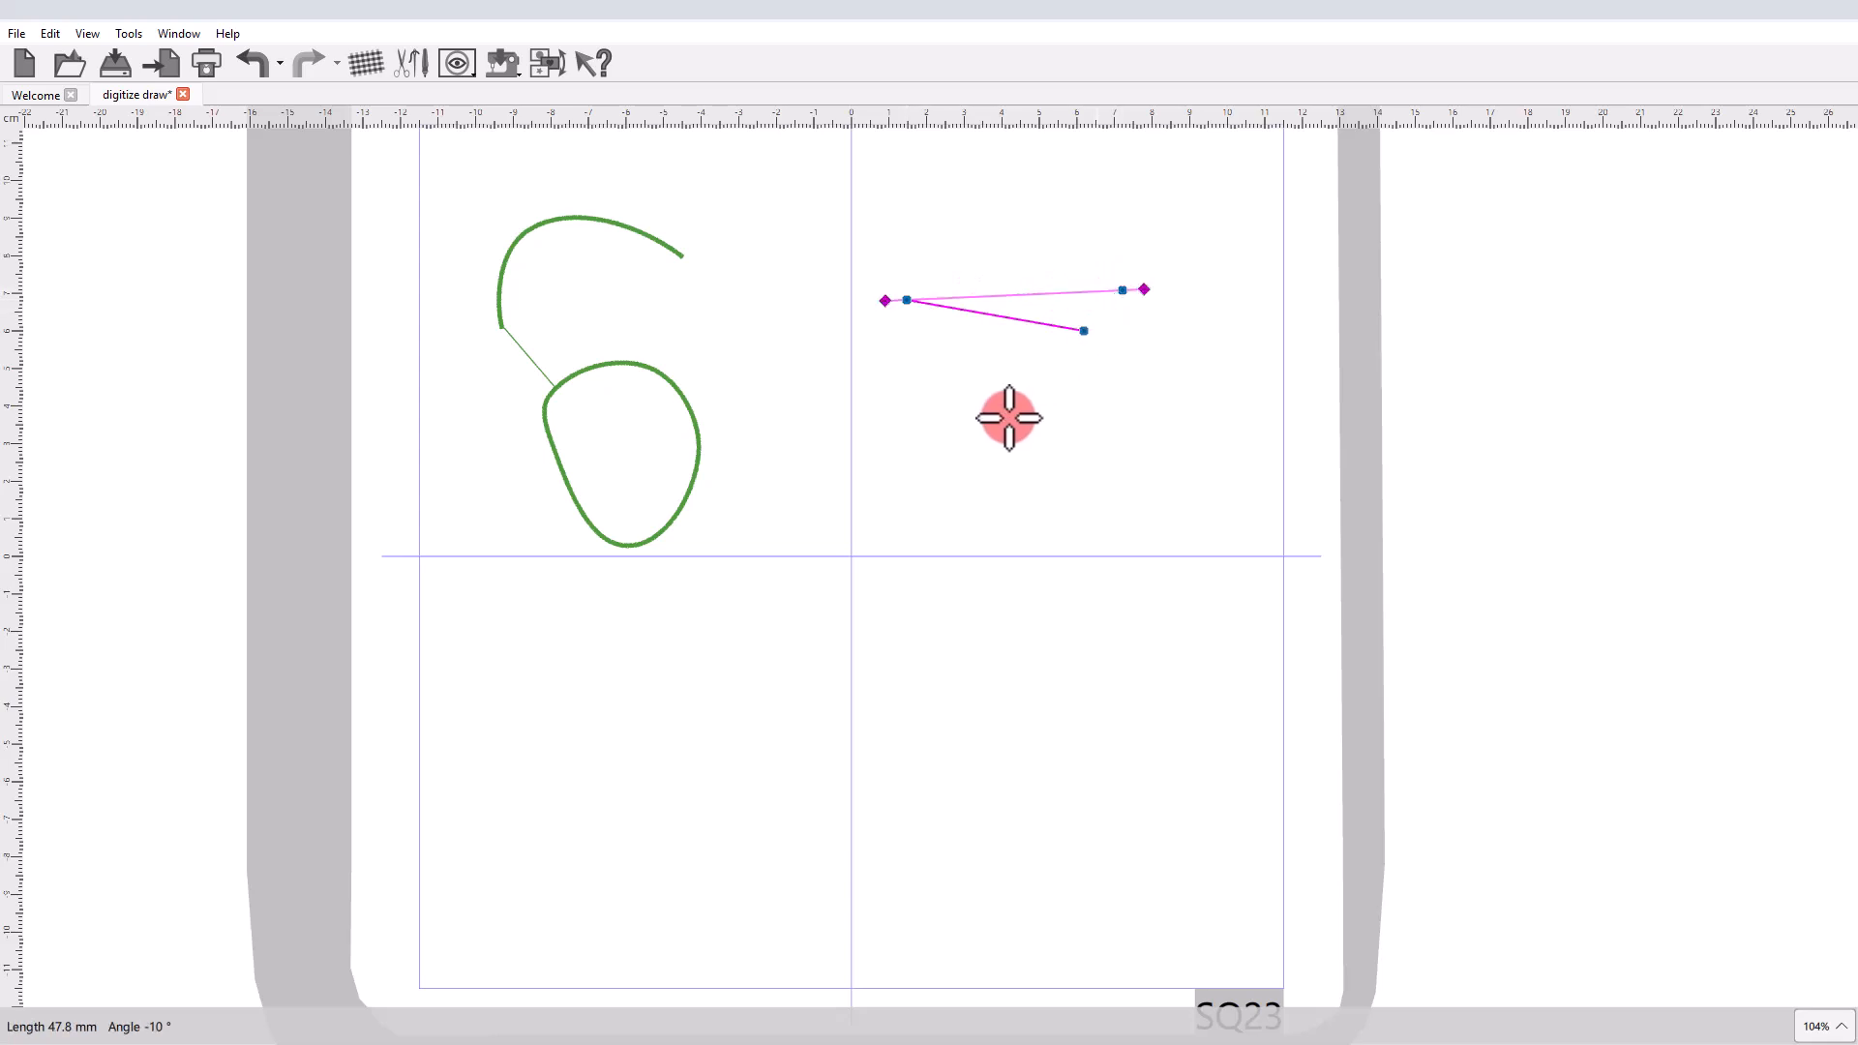
left_click(983, 429)
left_click(1114, 426)
left_click(1010, 507)
left_click(1149, 507)
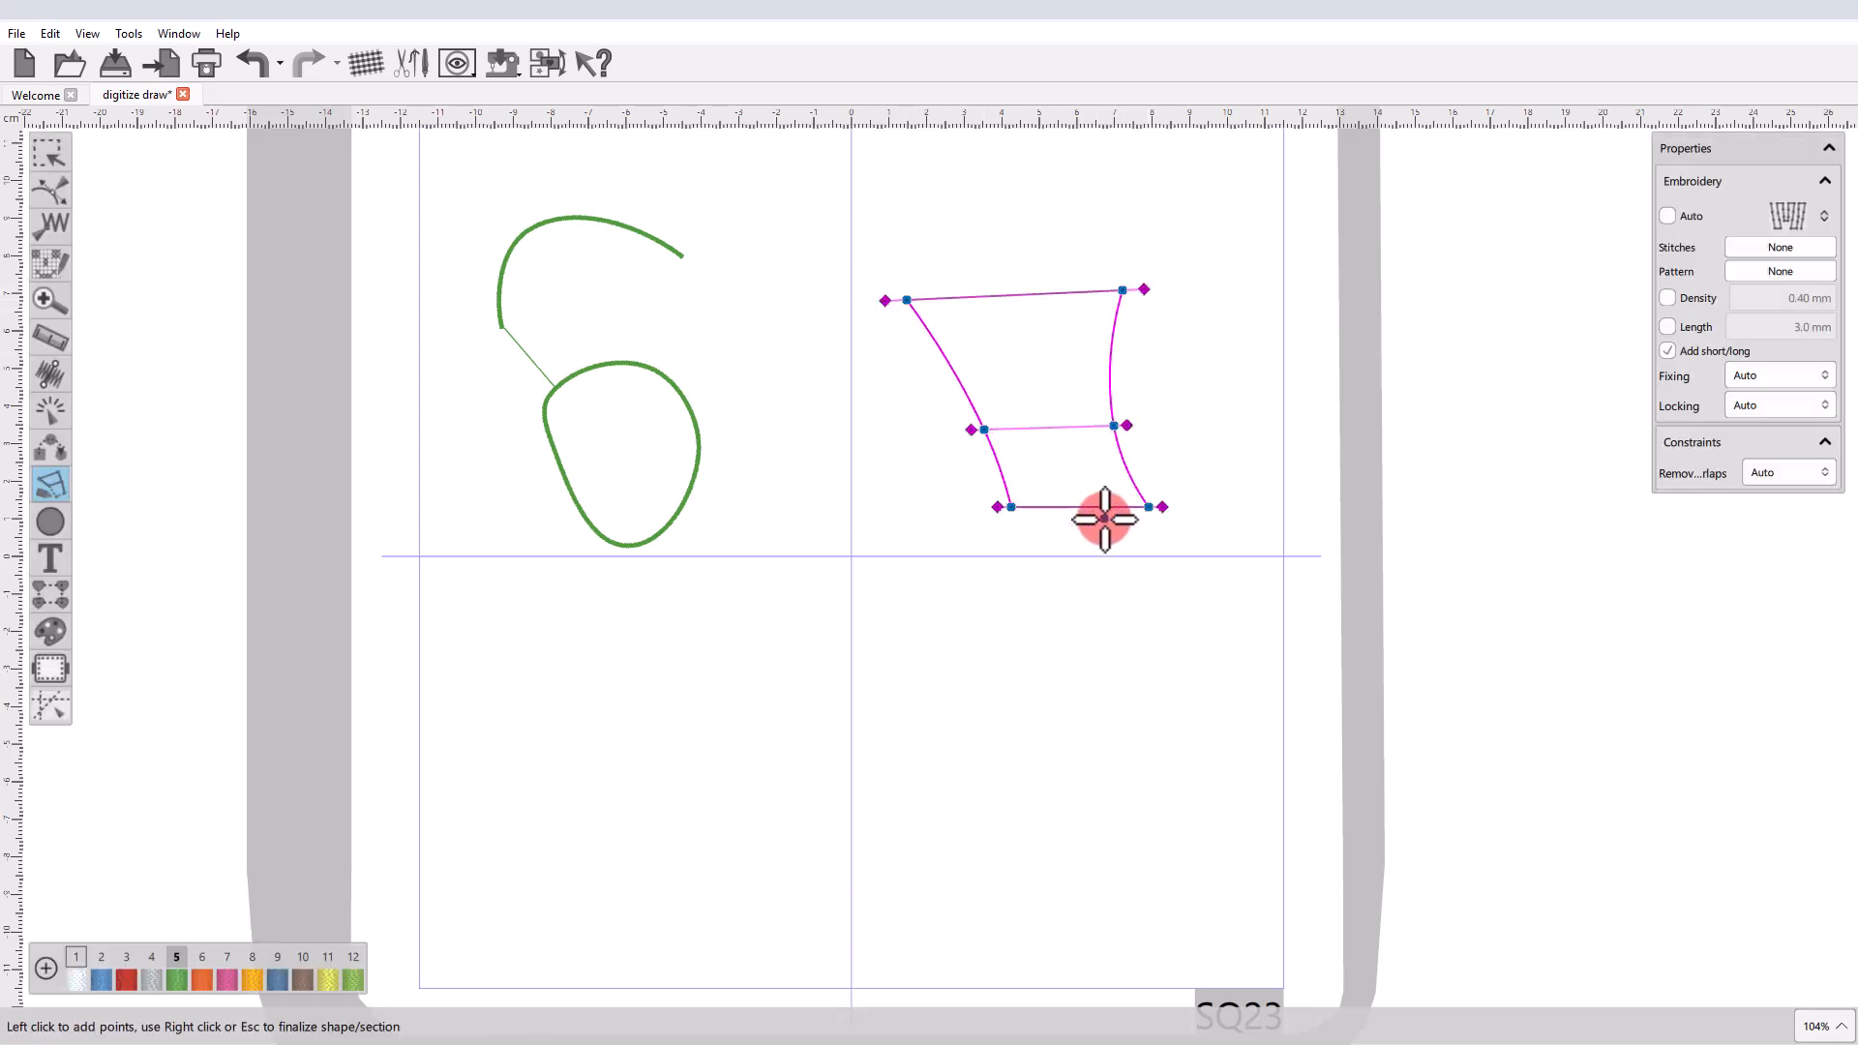
right_click(1105, 520)
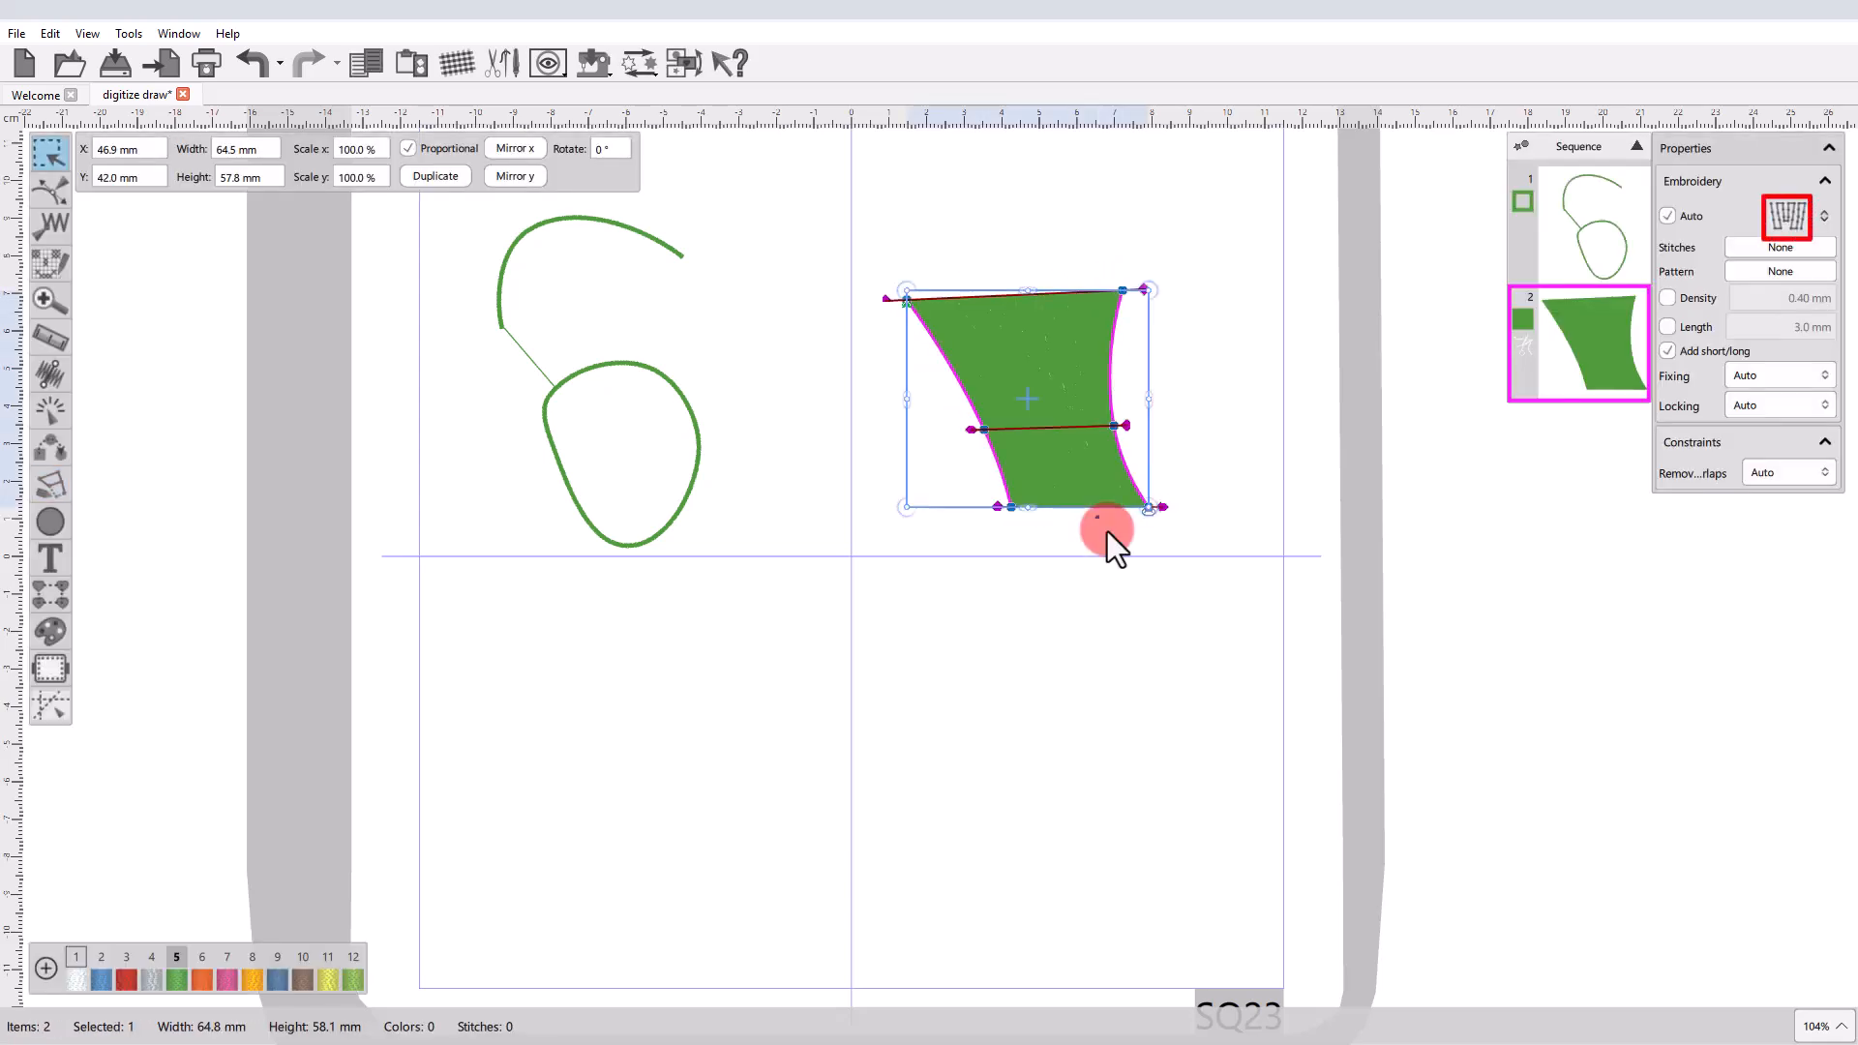
left_click(1183, 596)
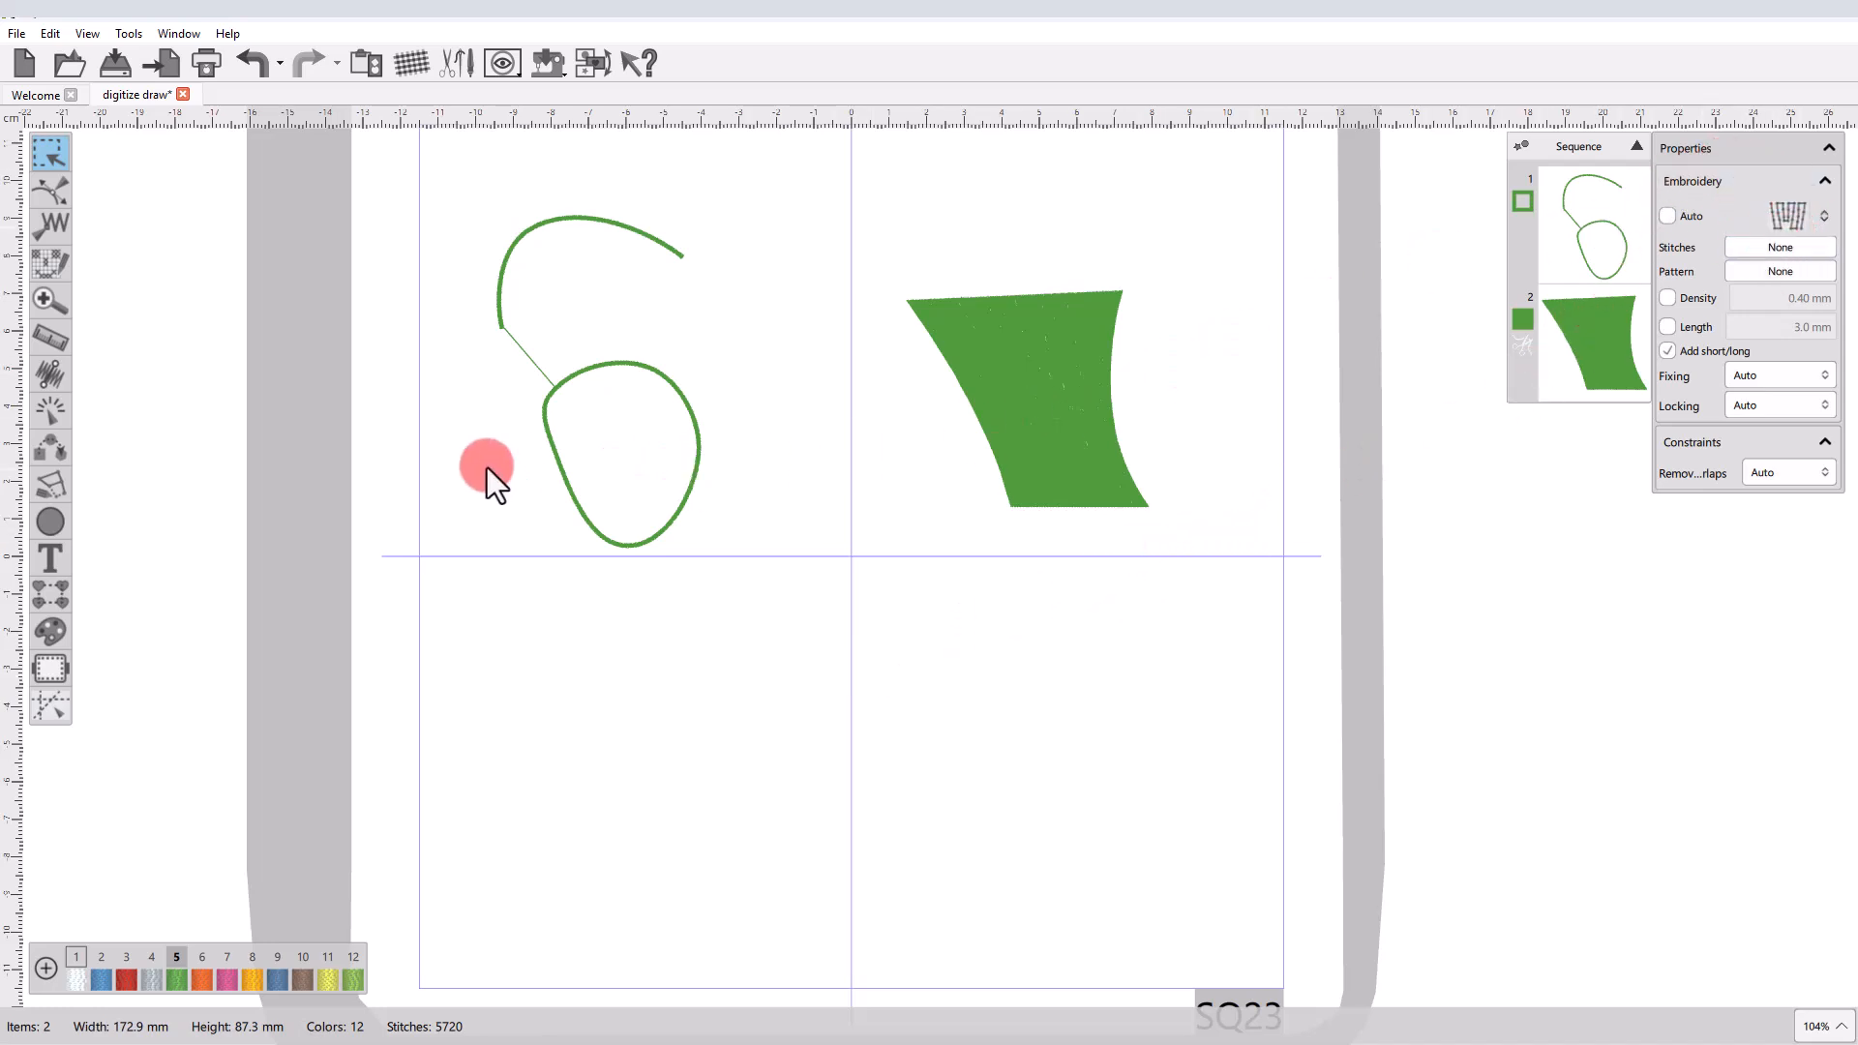
Outline-digitize a closed five-point oval about 82 × 44 mm below the two-section outline and finalize it as a filled shape.
left_click(50, 483)
left_click(132, 463)
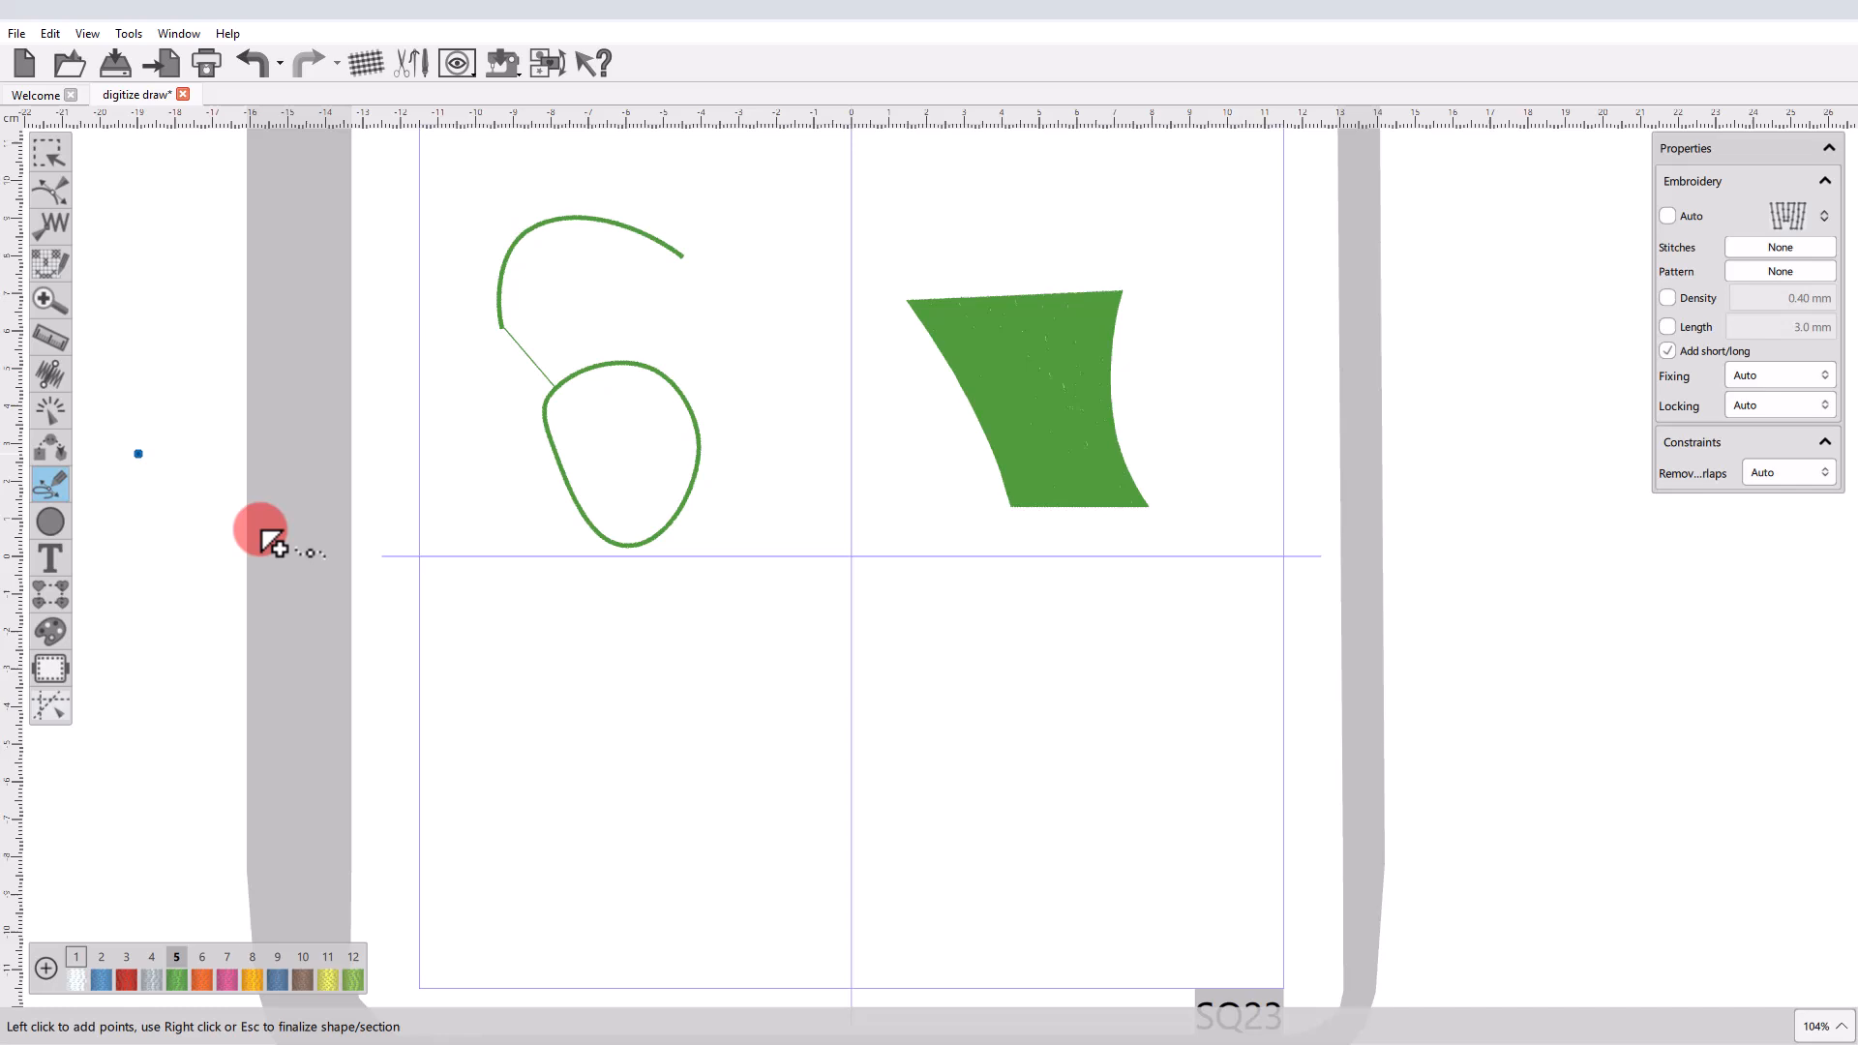
left_click(494, 663)
left_click(564, 615)
left_click(797, 634)
left_click(760, 724)
left_click(597, 750)
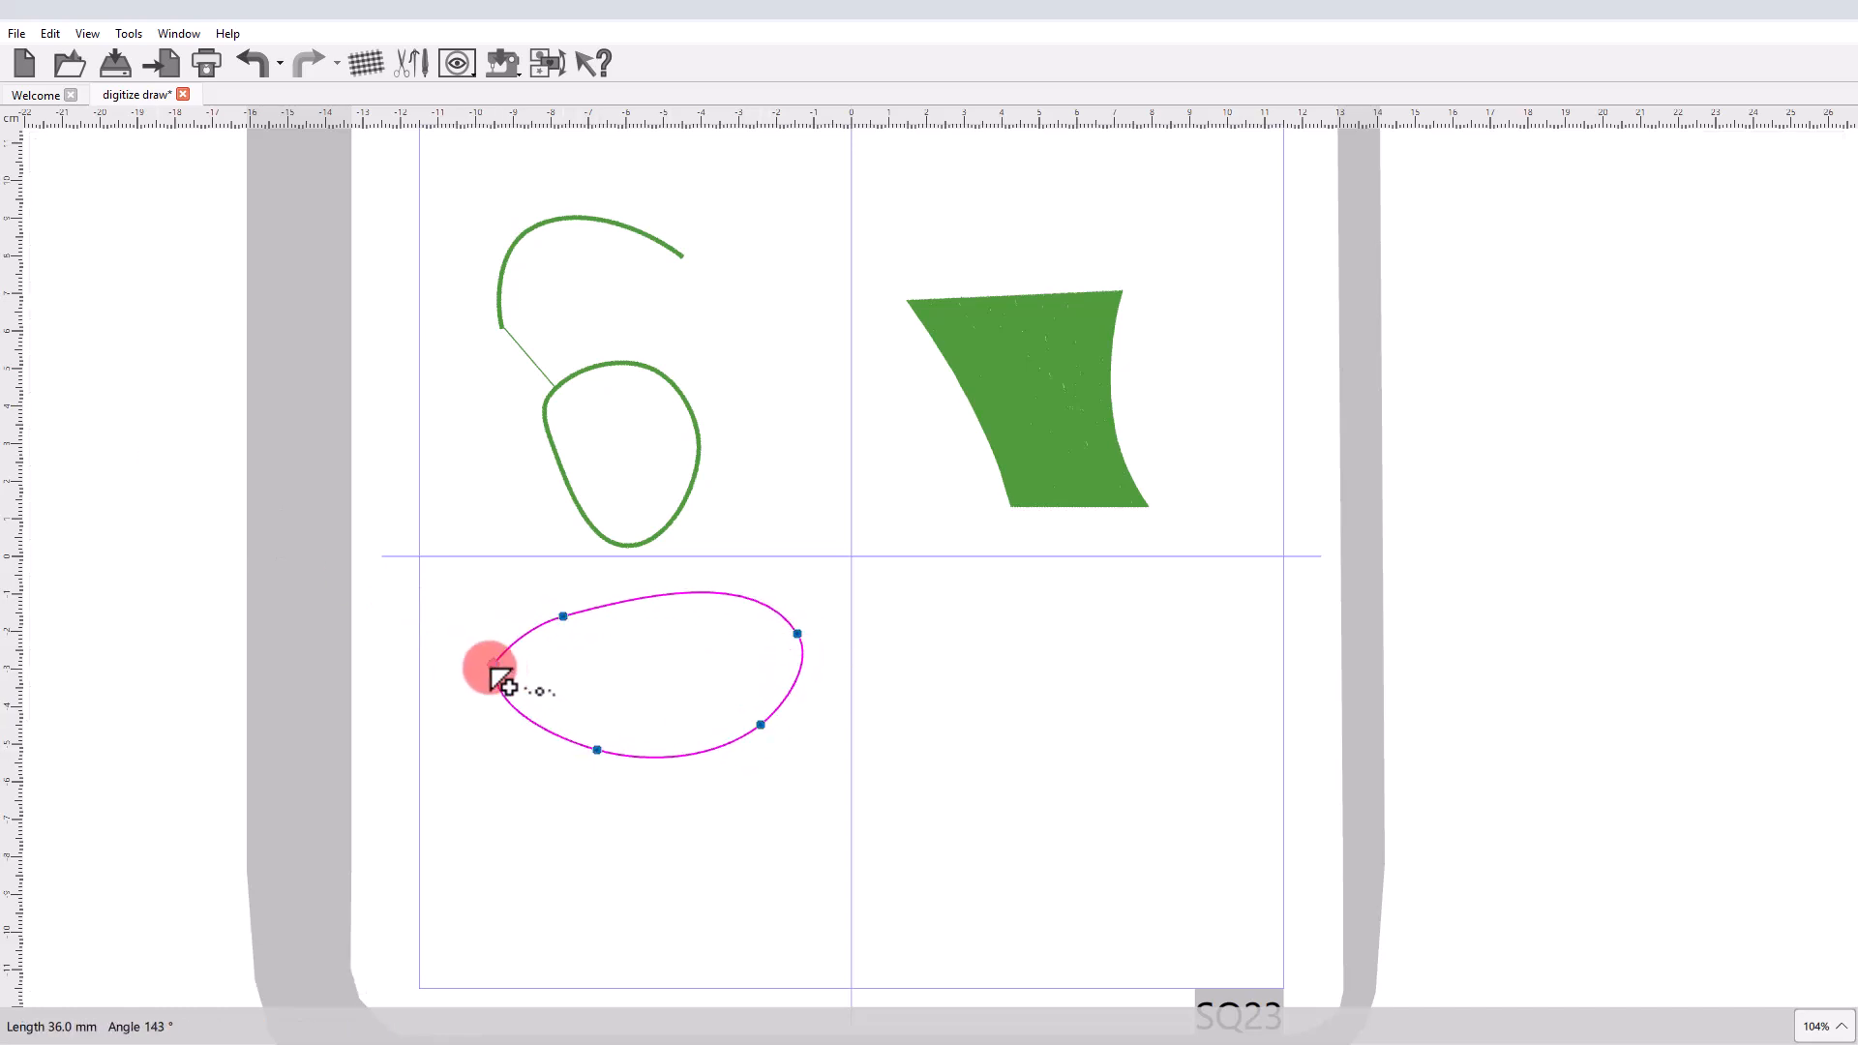
right_click(584, 705)
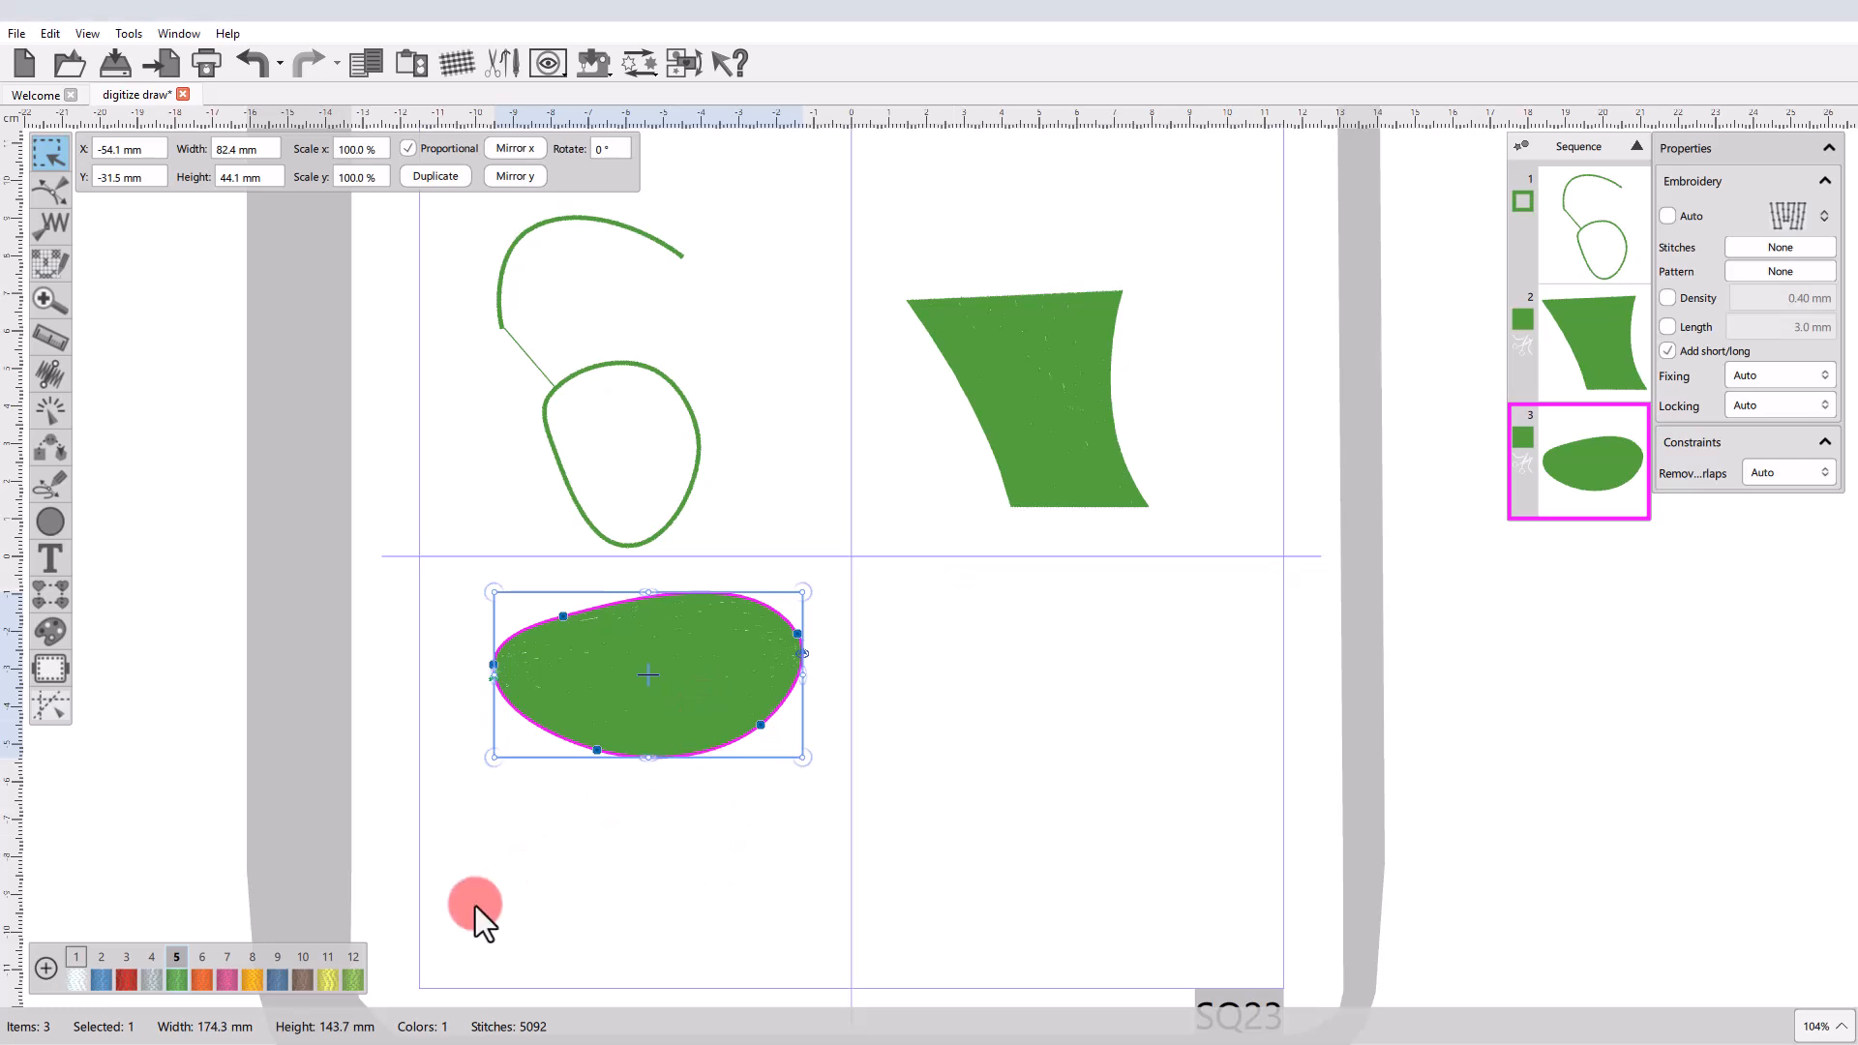
Recolor the selected oval red with palette color 3 and override its density, trying 0.60 mm before settling on 0.80 mm.
left_click(121, 983)
left_click(1796, 304)
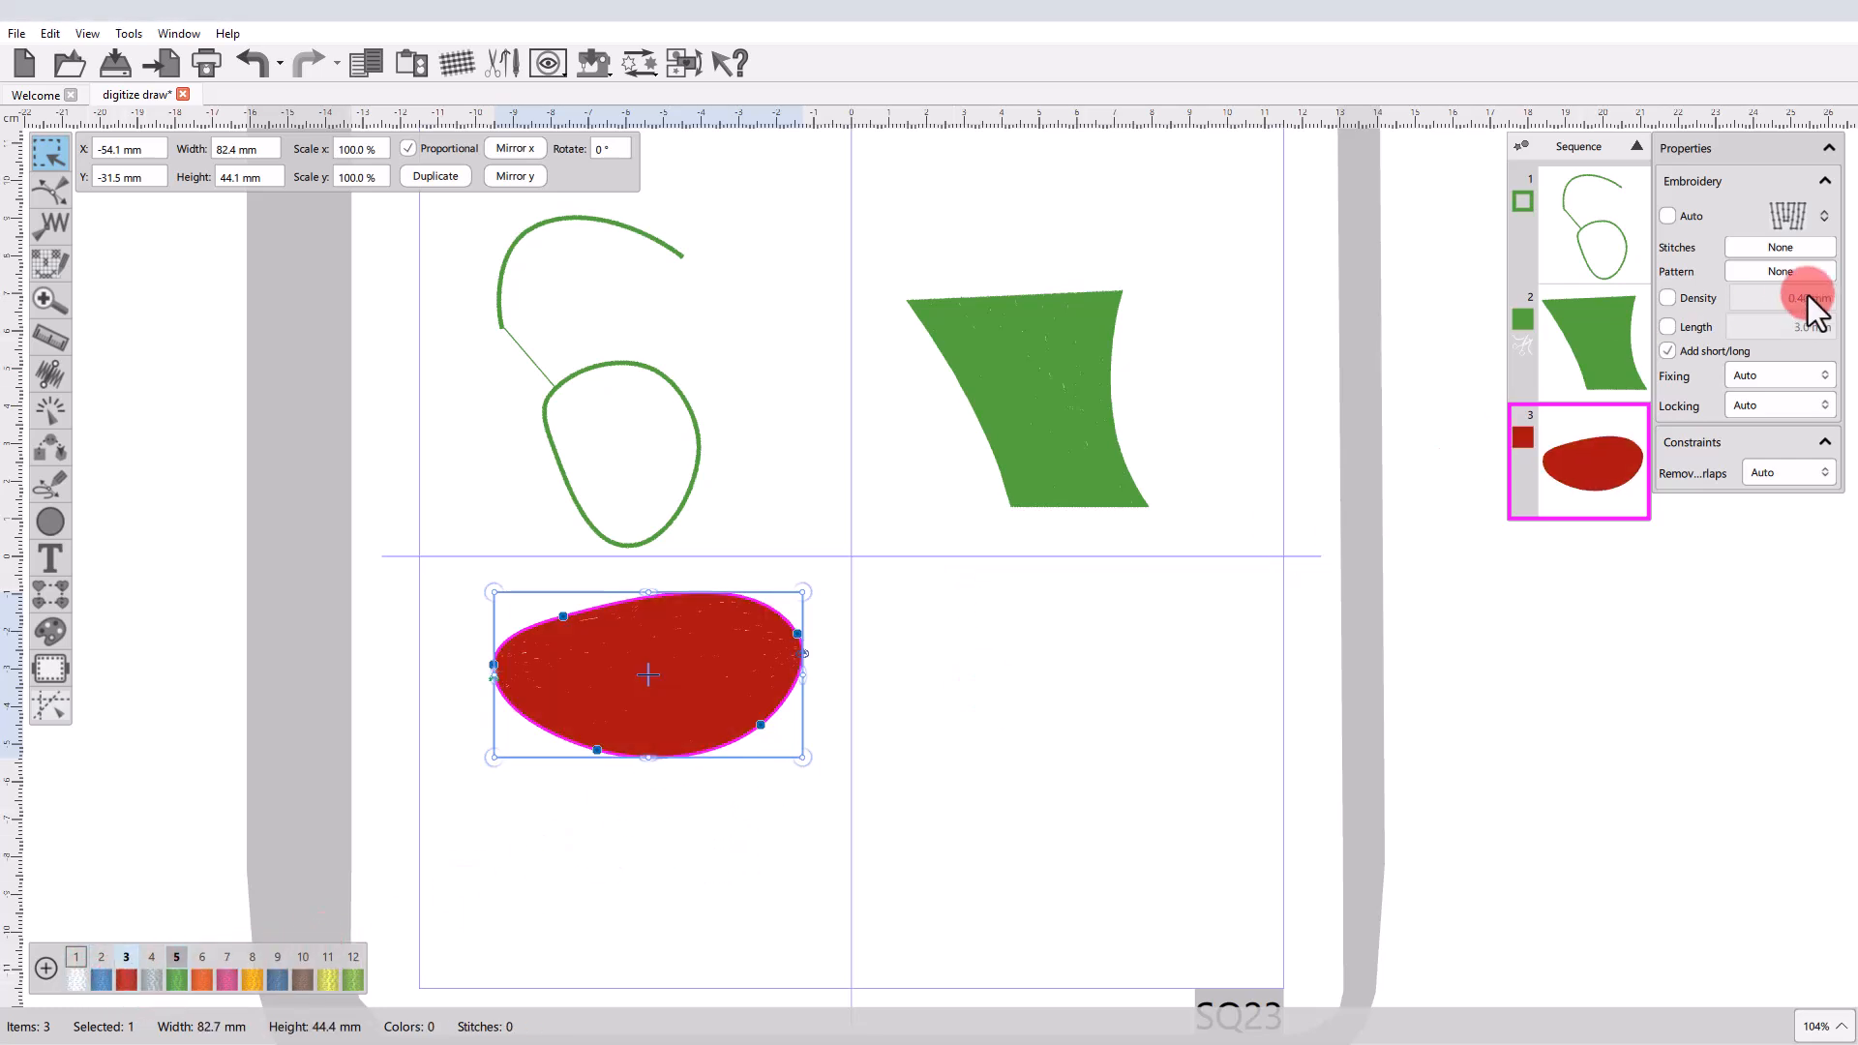
left_click(1695, 302)
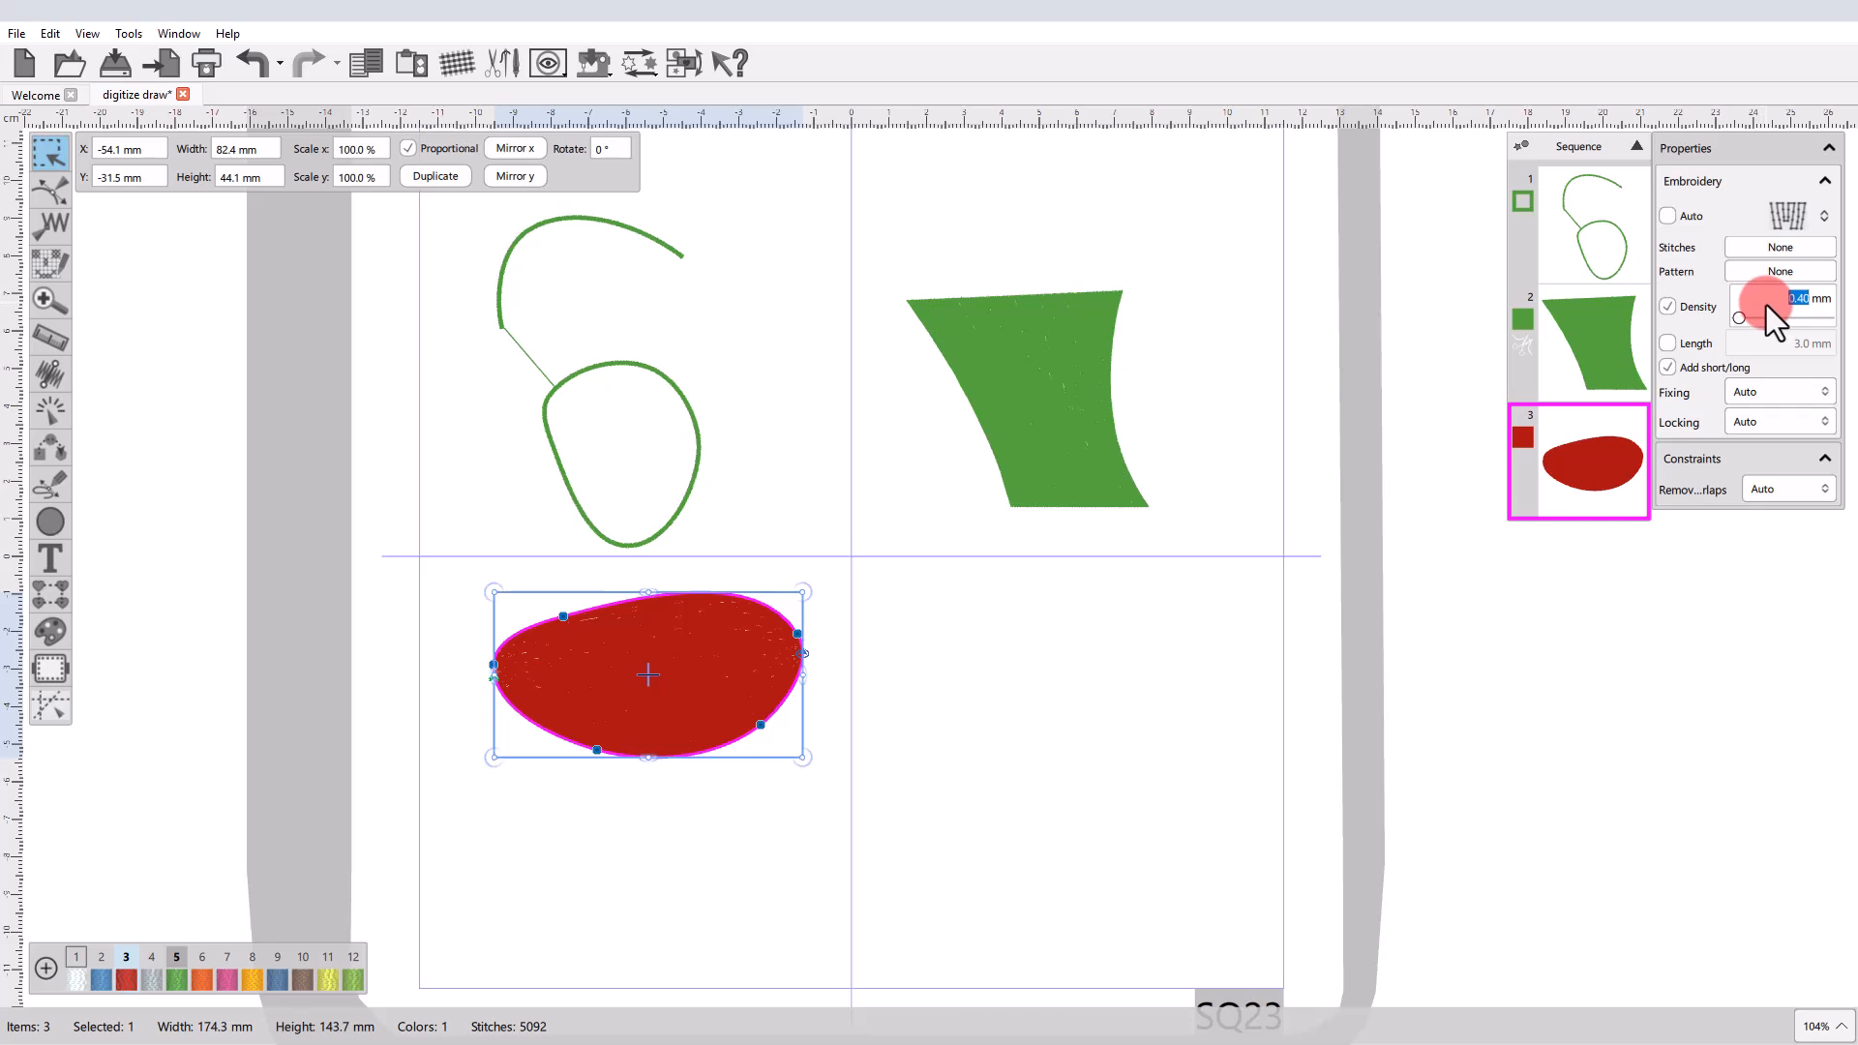
type("0.6")
key("Return")
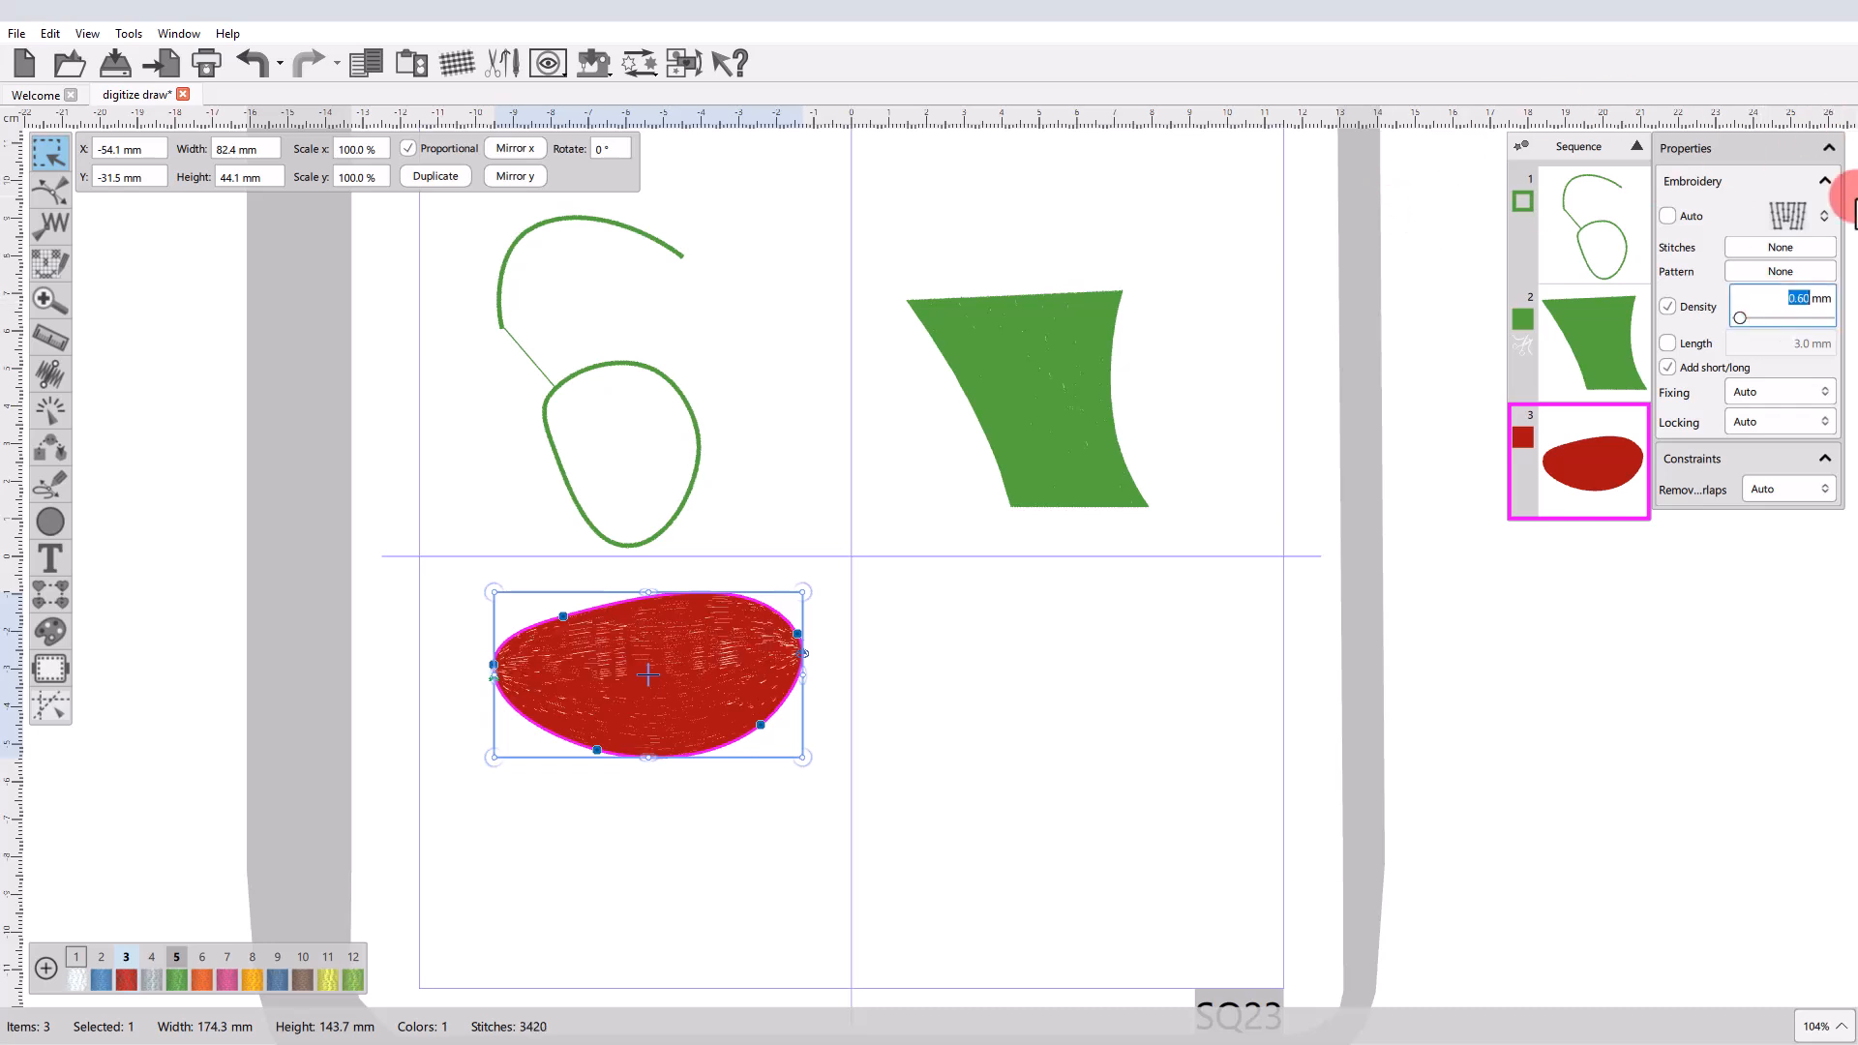
key("Return")
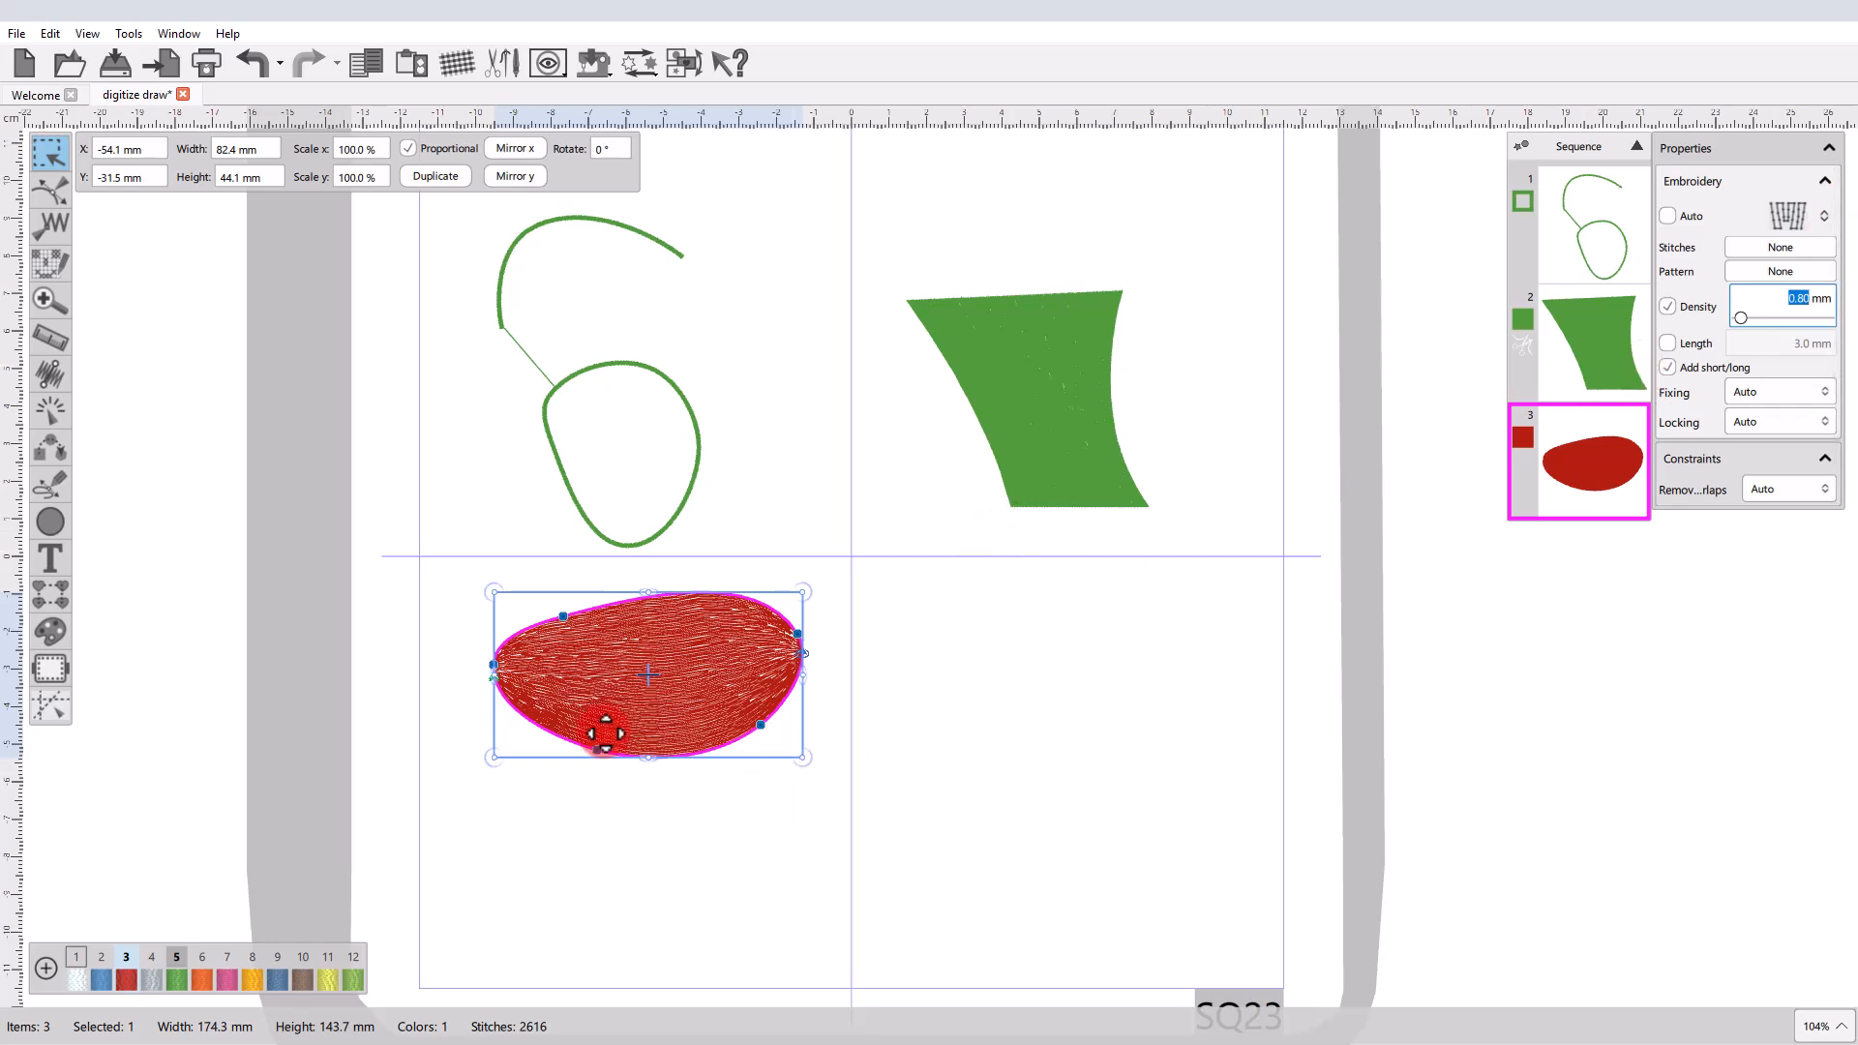
Outline-digitize a closed four-point oval about 50 × 33 mm beside the red oval and finalize it as a filled shape.
left_click(55, 484)
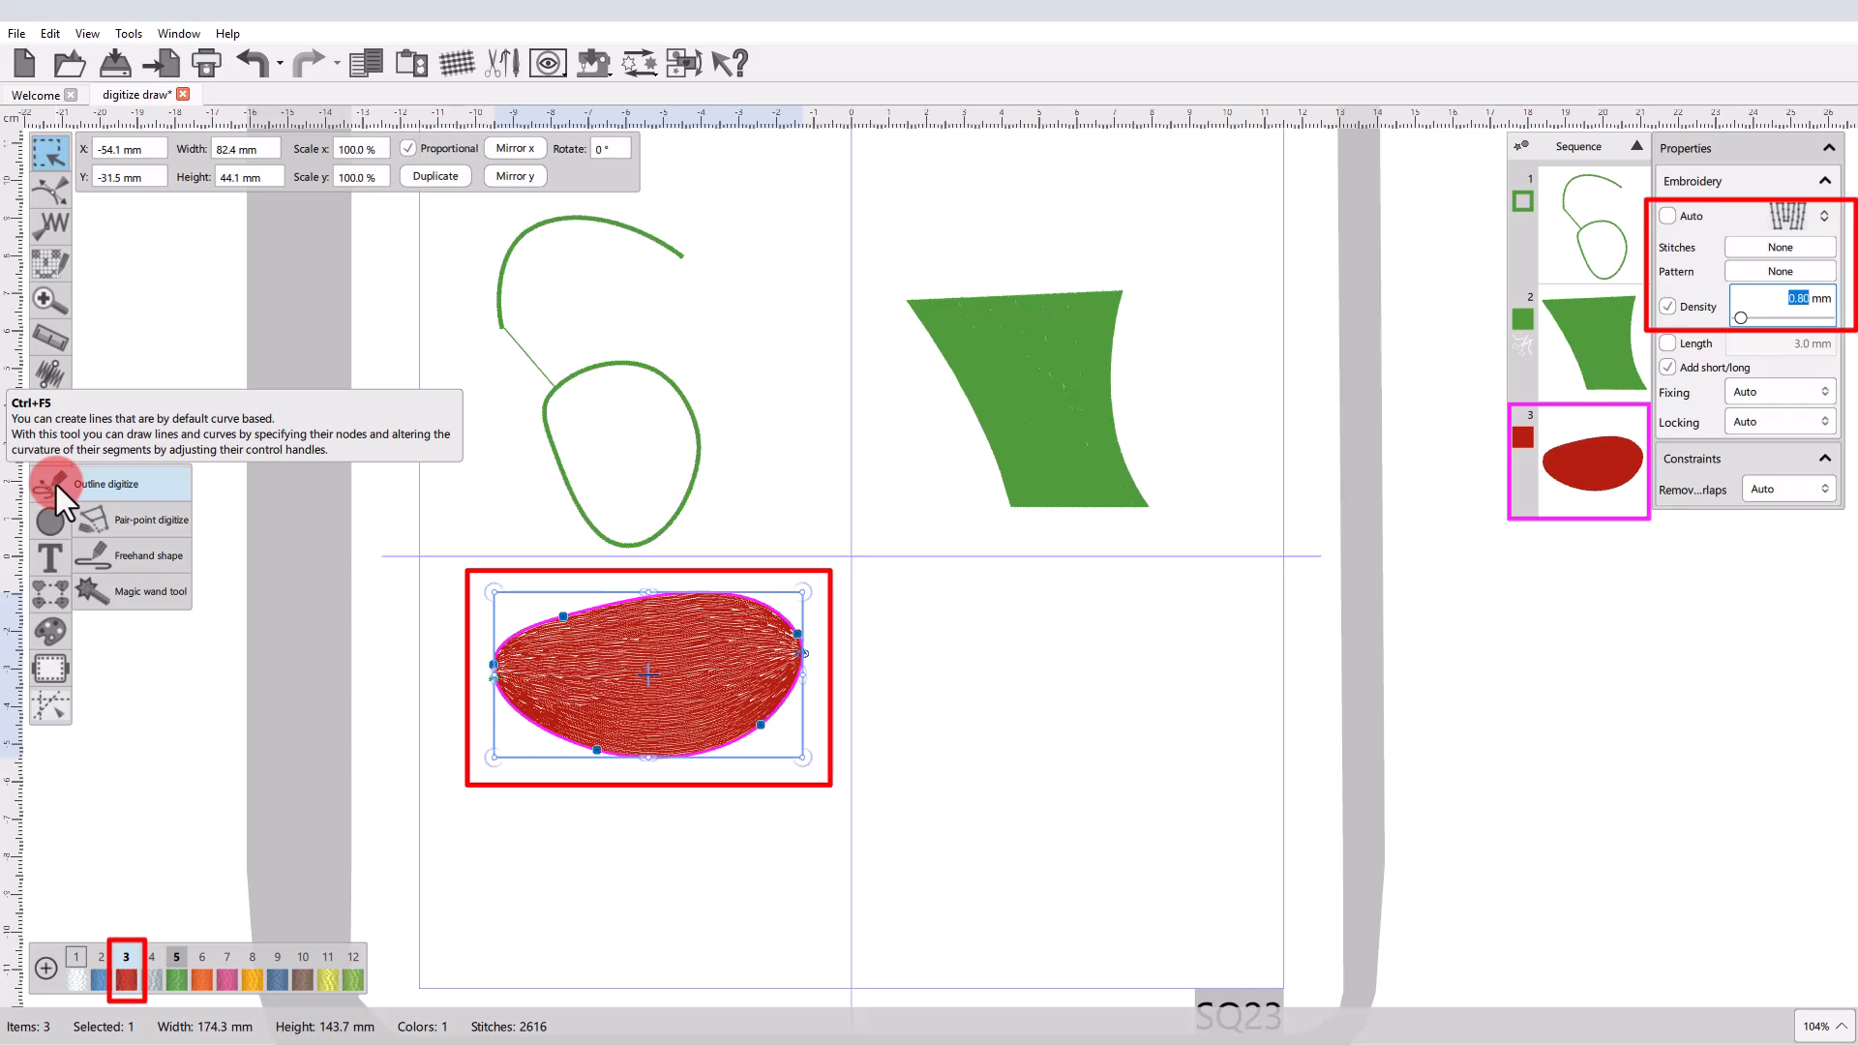
left_click(56, 484)
left_click(922, 629)
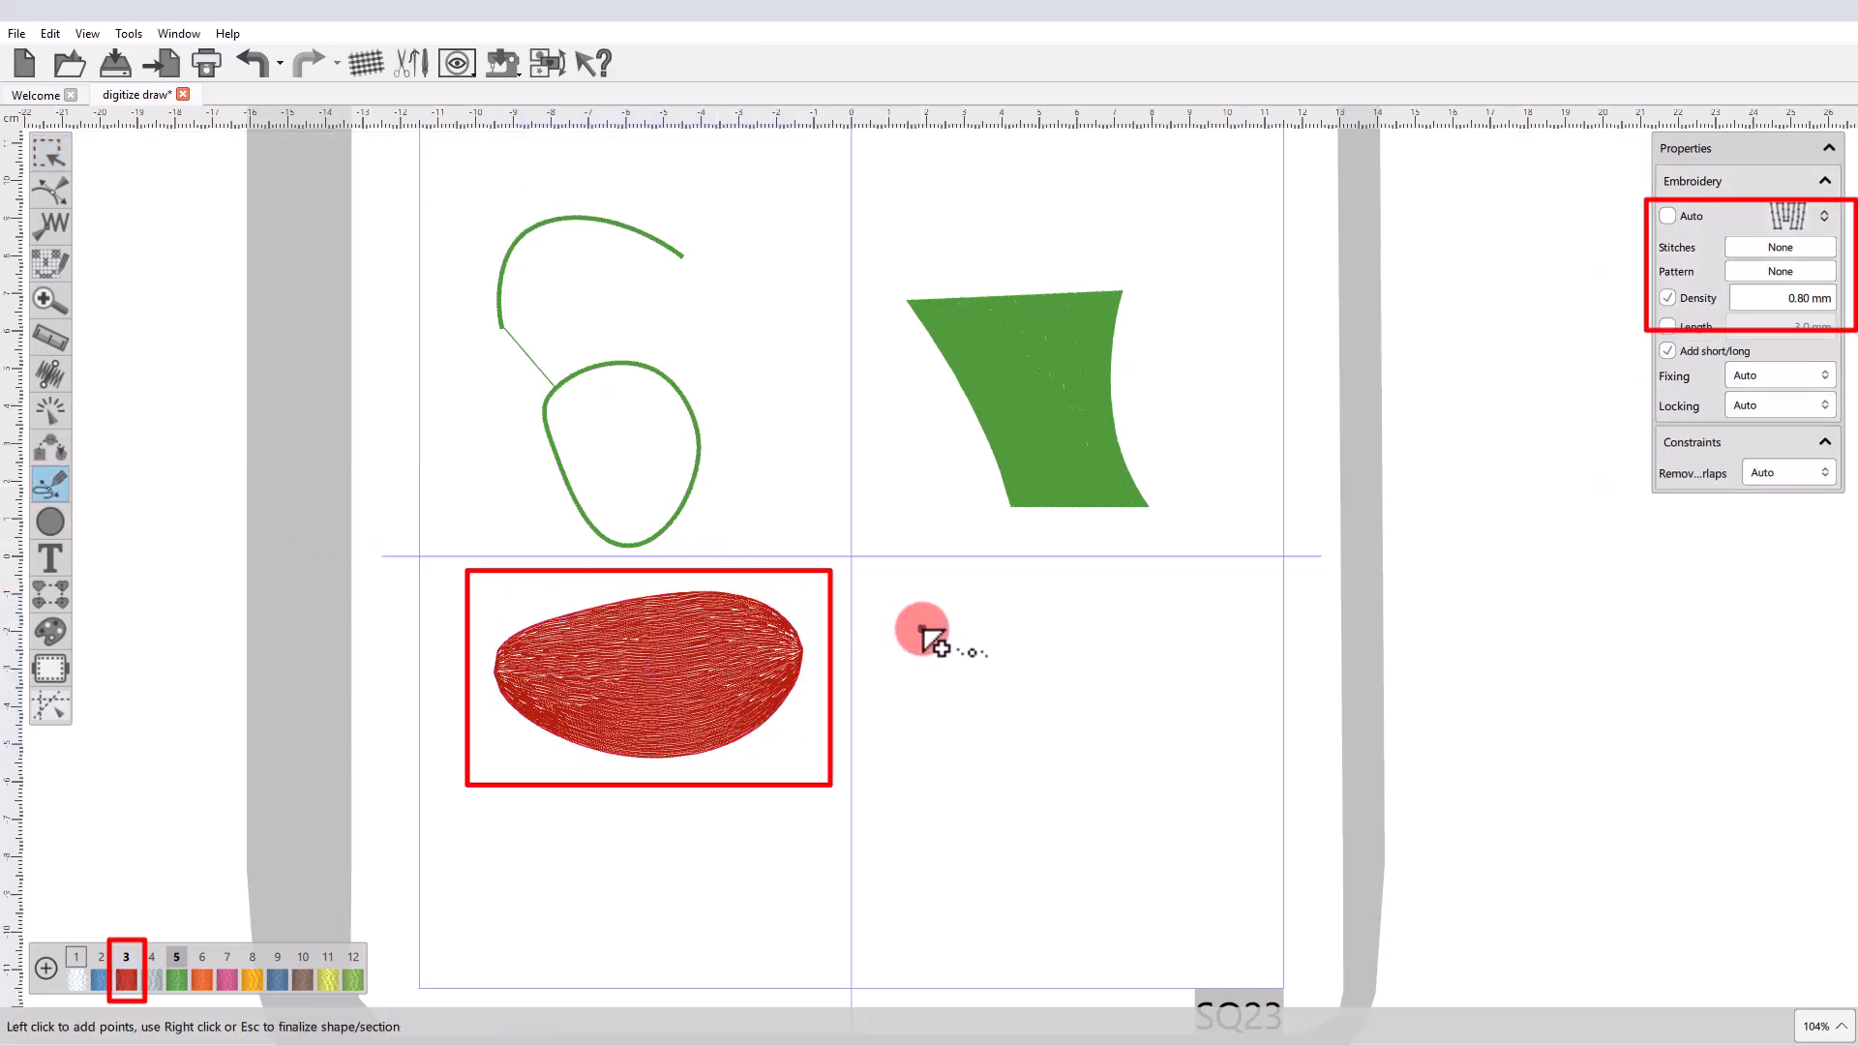
left_click(1011, 609)
left_click(1102, 675)
left_click(954, 720)
left_click(922, 629)
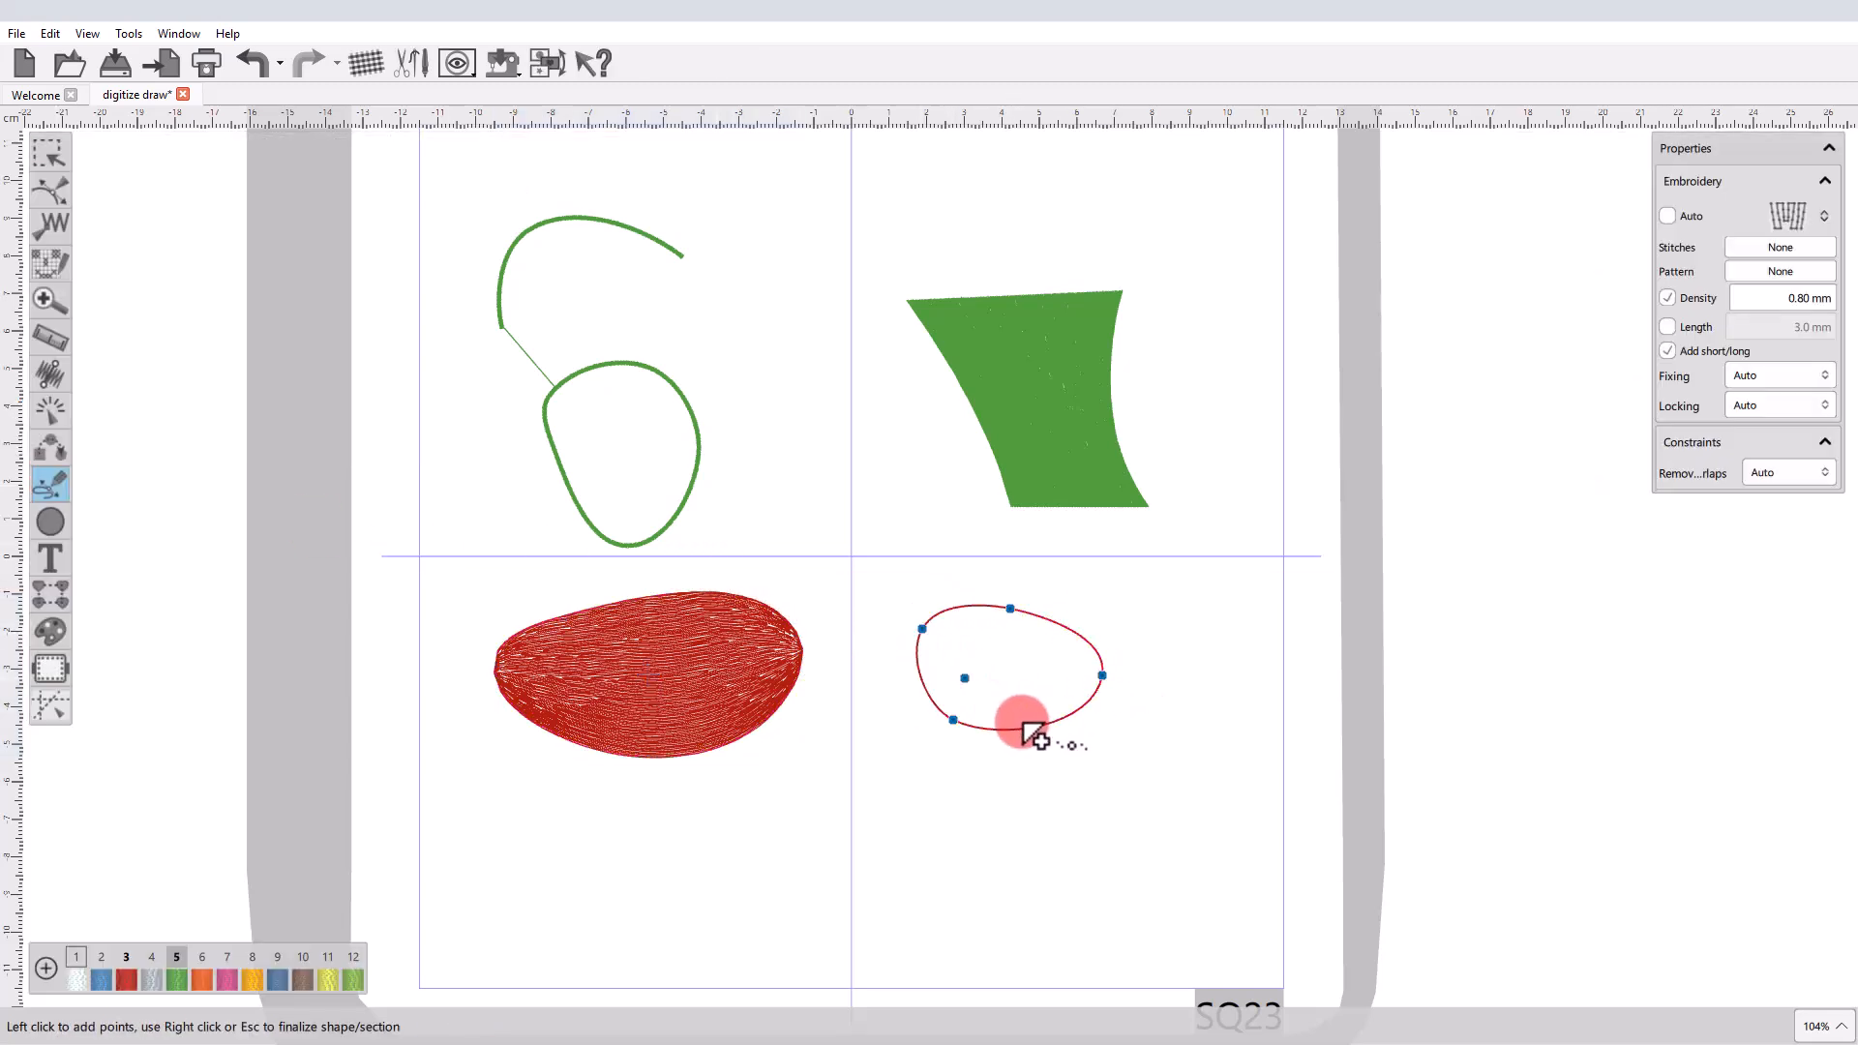
right_click(1024, 726)
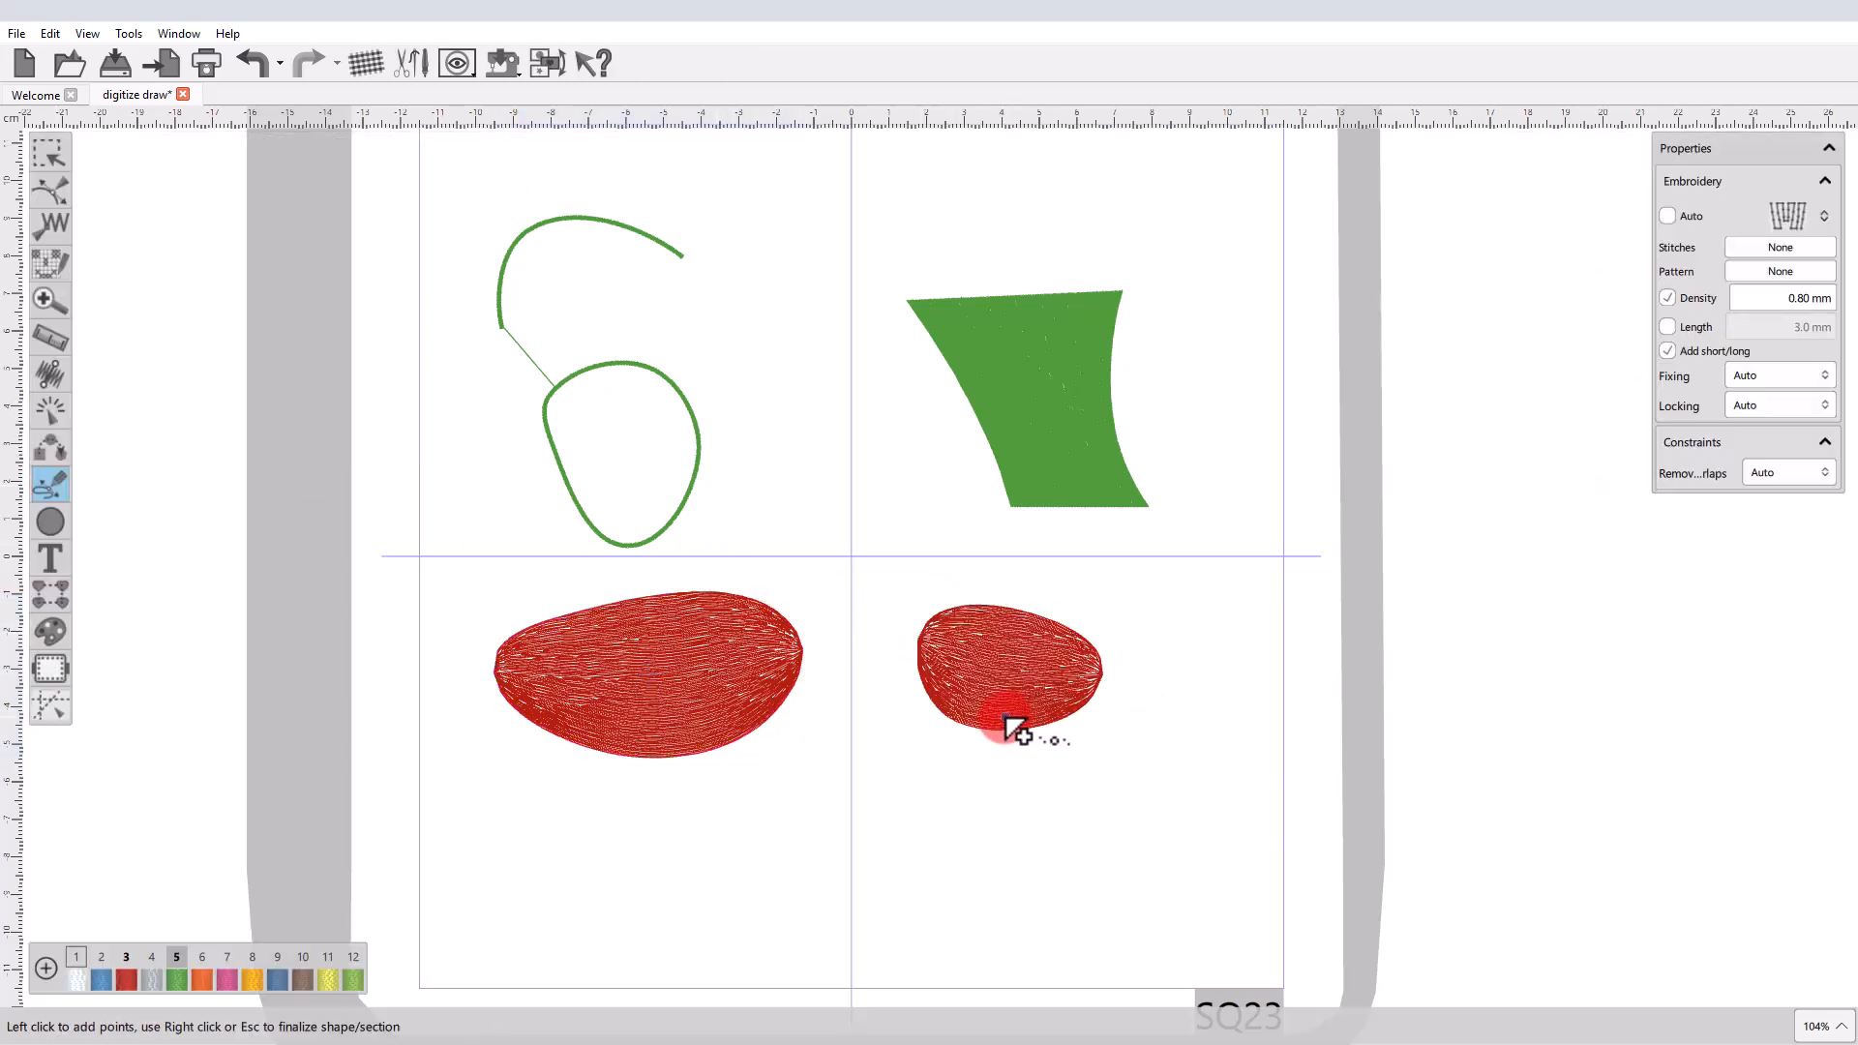
Pair-point digitize a three-pair shape about 58 × 29 mm below the small oval, finalize it and deselect it.
left_click(60, 498)
left_click(168, 552)
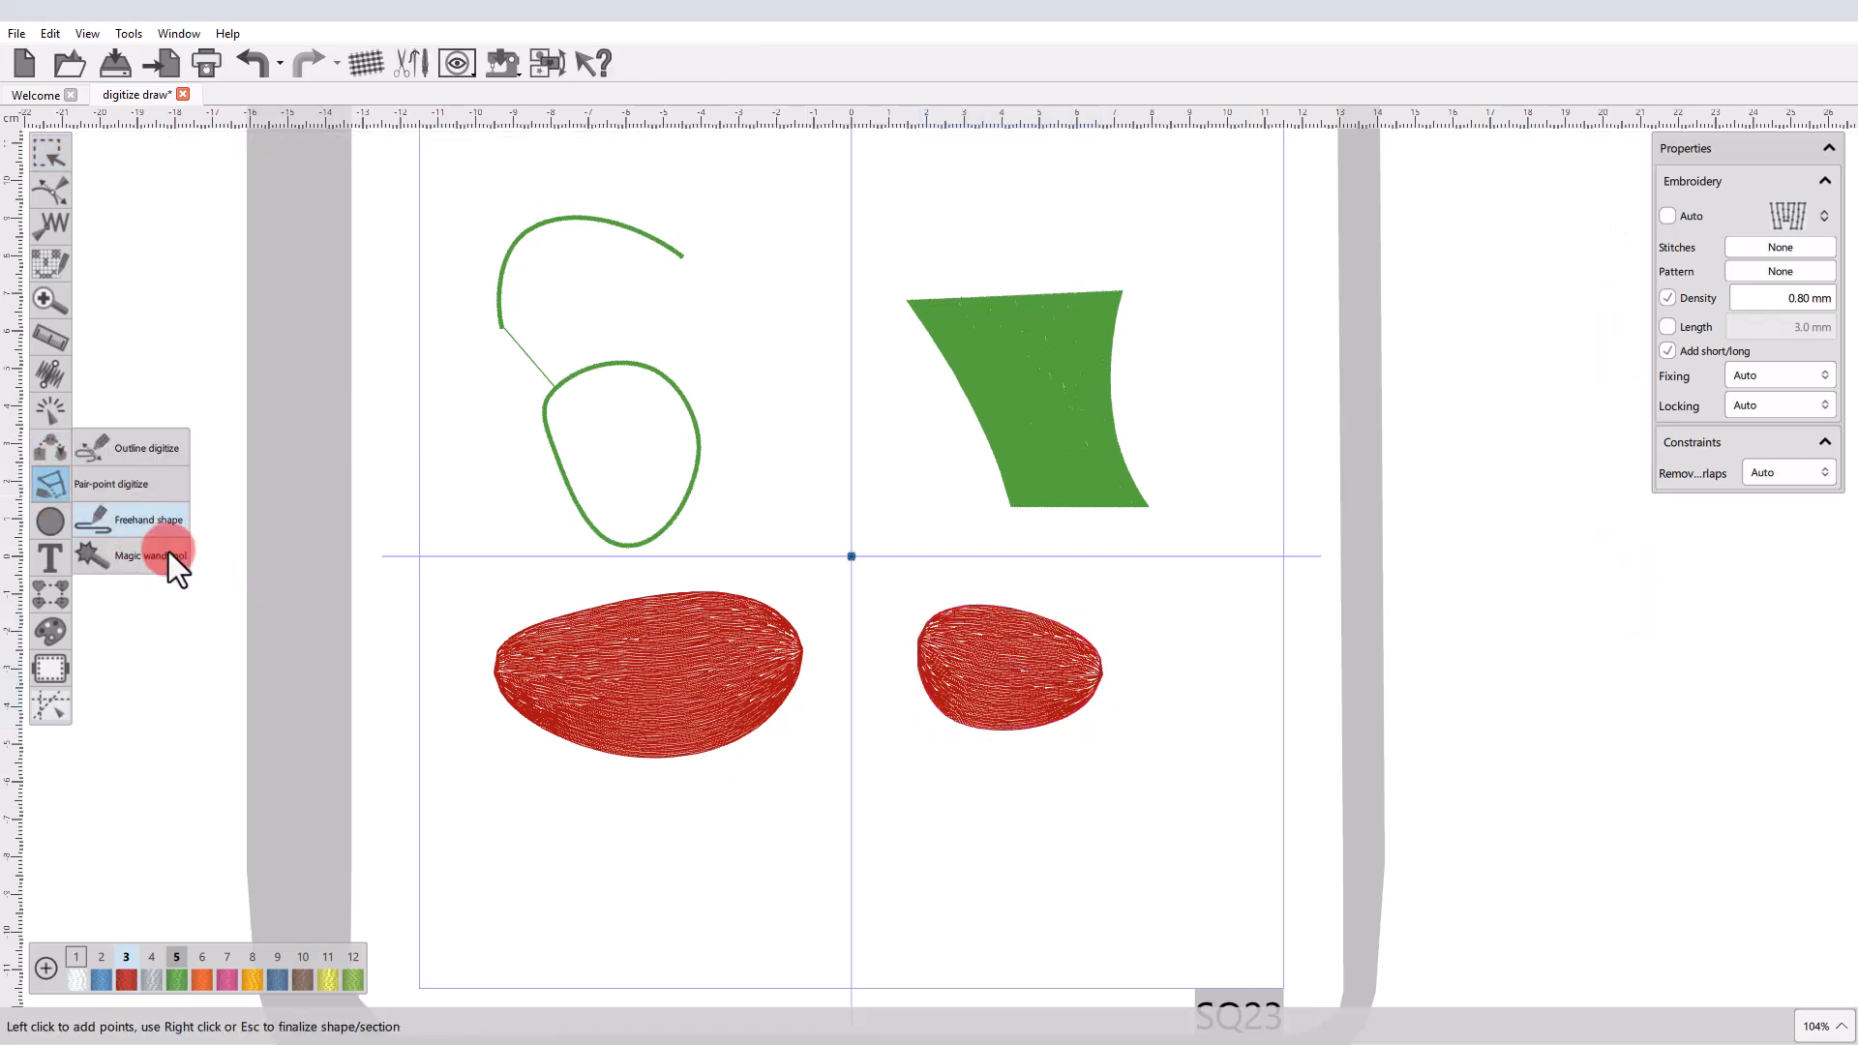
left_click(914, 809)
left_click(922, 914)
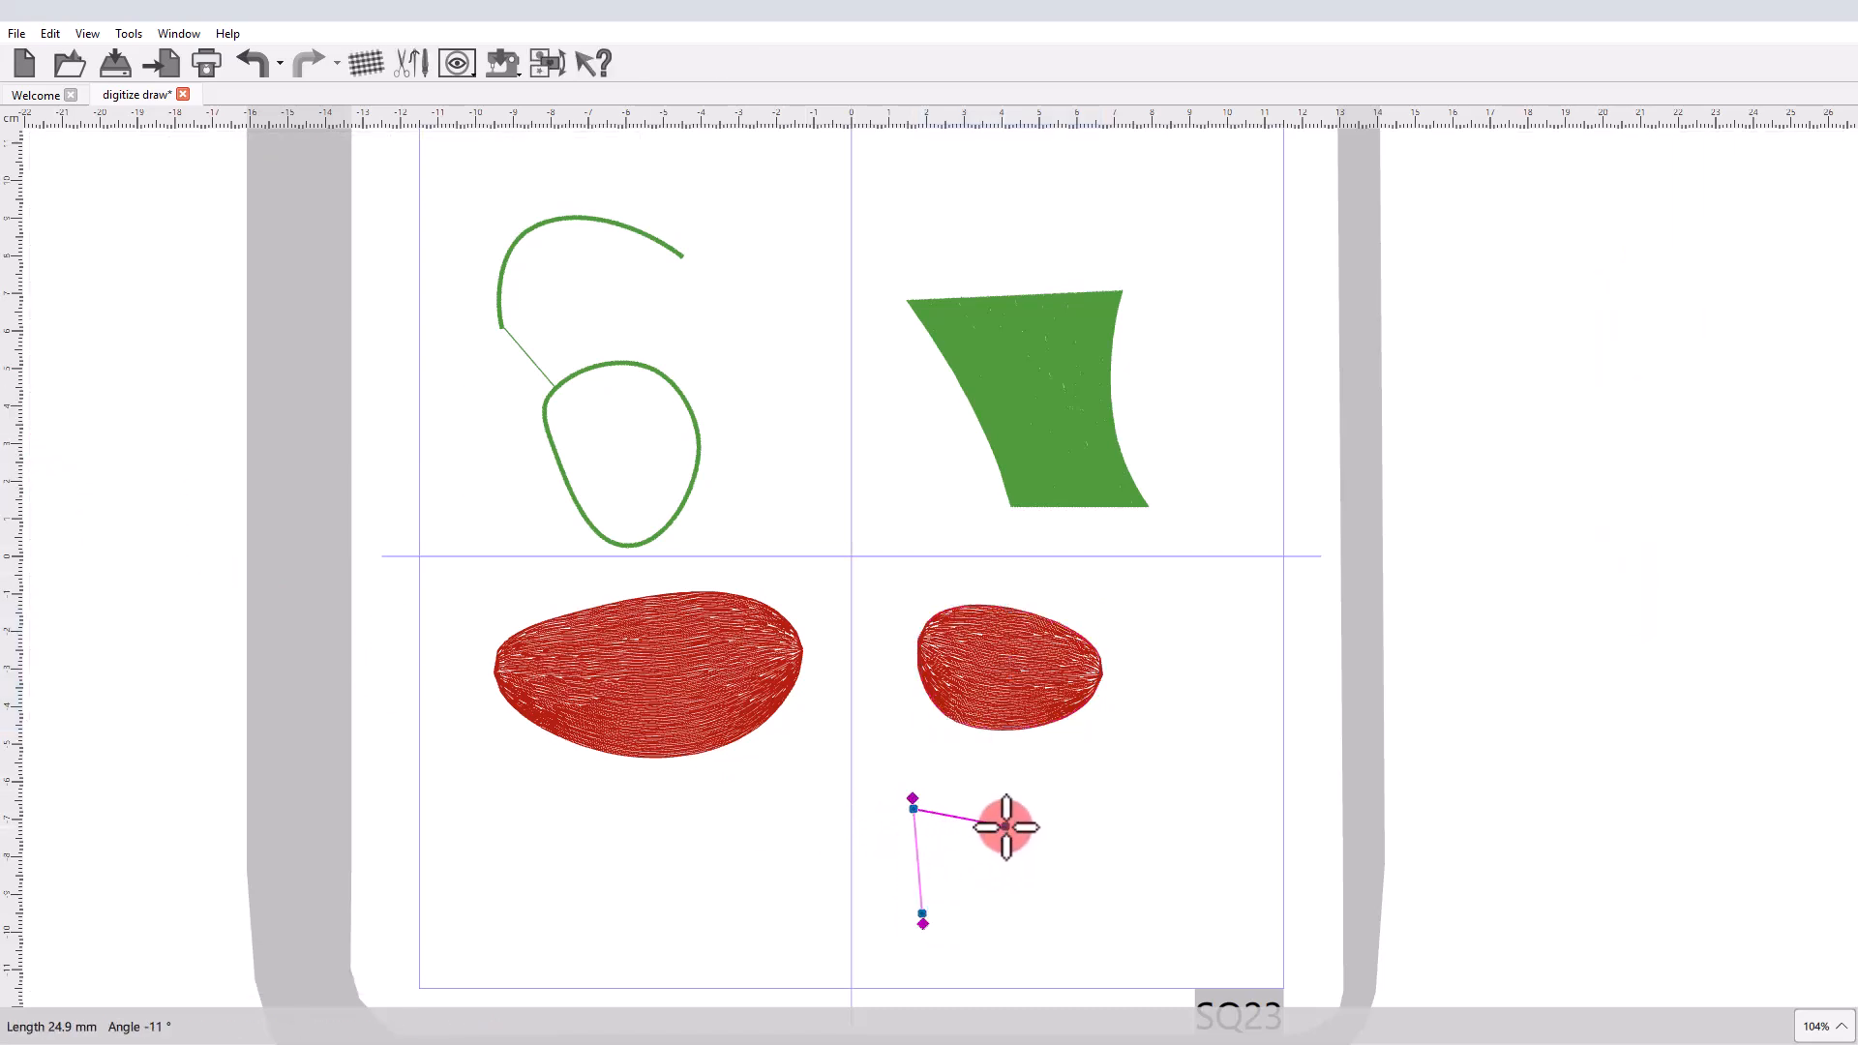
left_click(1006, 825)
left_click(1022, 905)
left_click(1110, 832)
left_click(1129, 916)
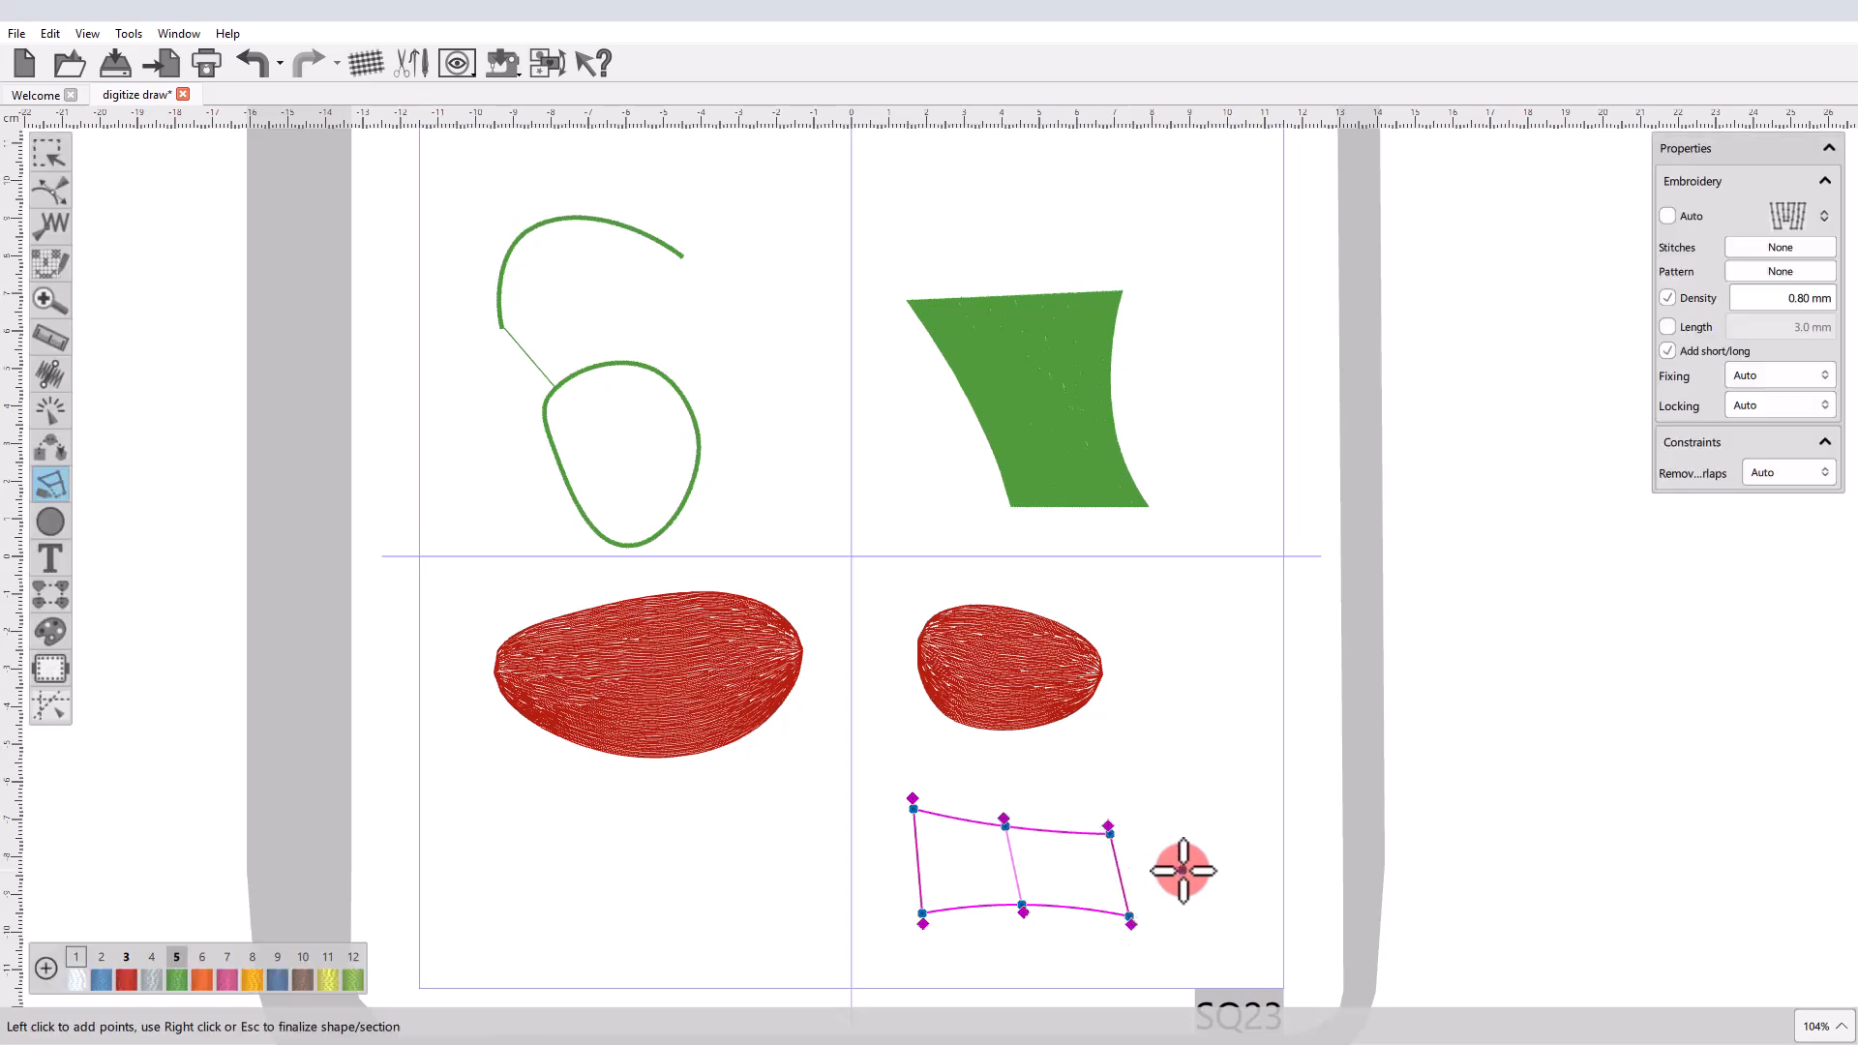
right_click(1182, 870)
right_click(1182, 870)
left_click(1186, 767)
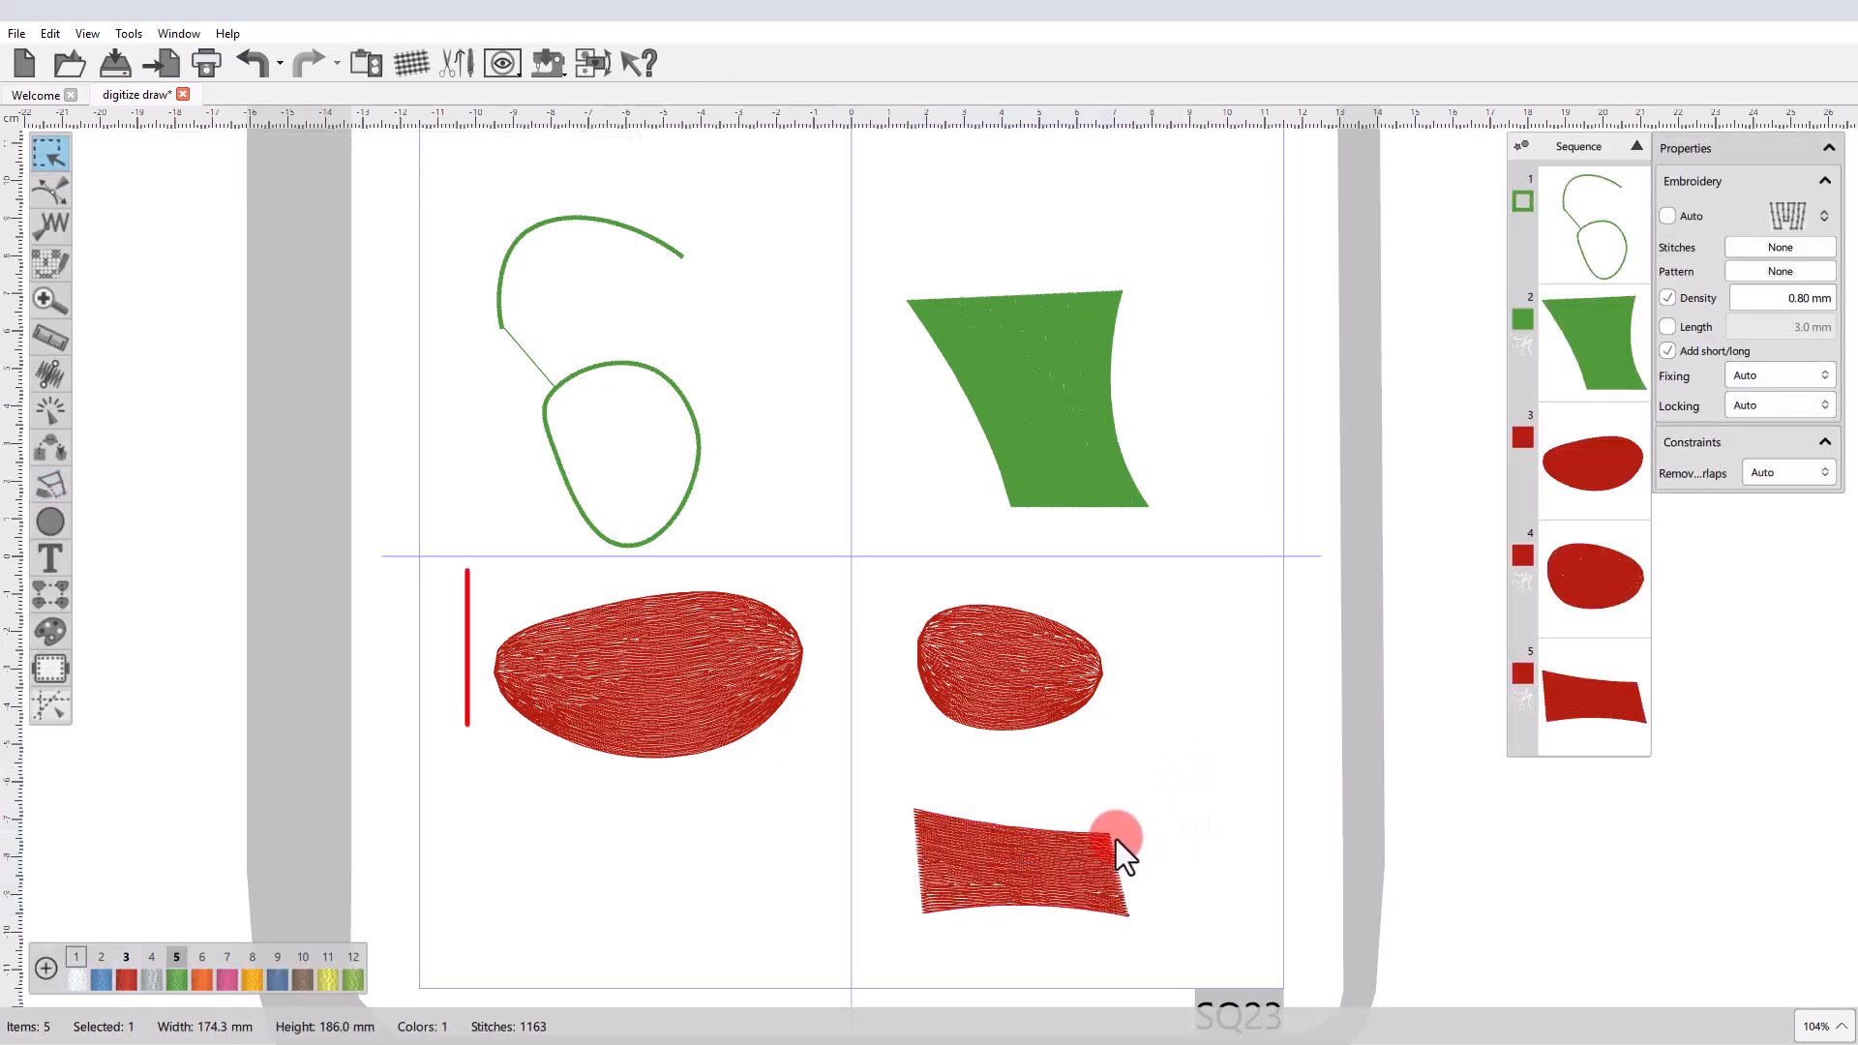
Examine the color and embroidery properties of the new pair-point shape and the small oval, and clear the selection.
left_click(1074, 860)
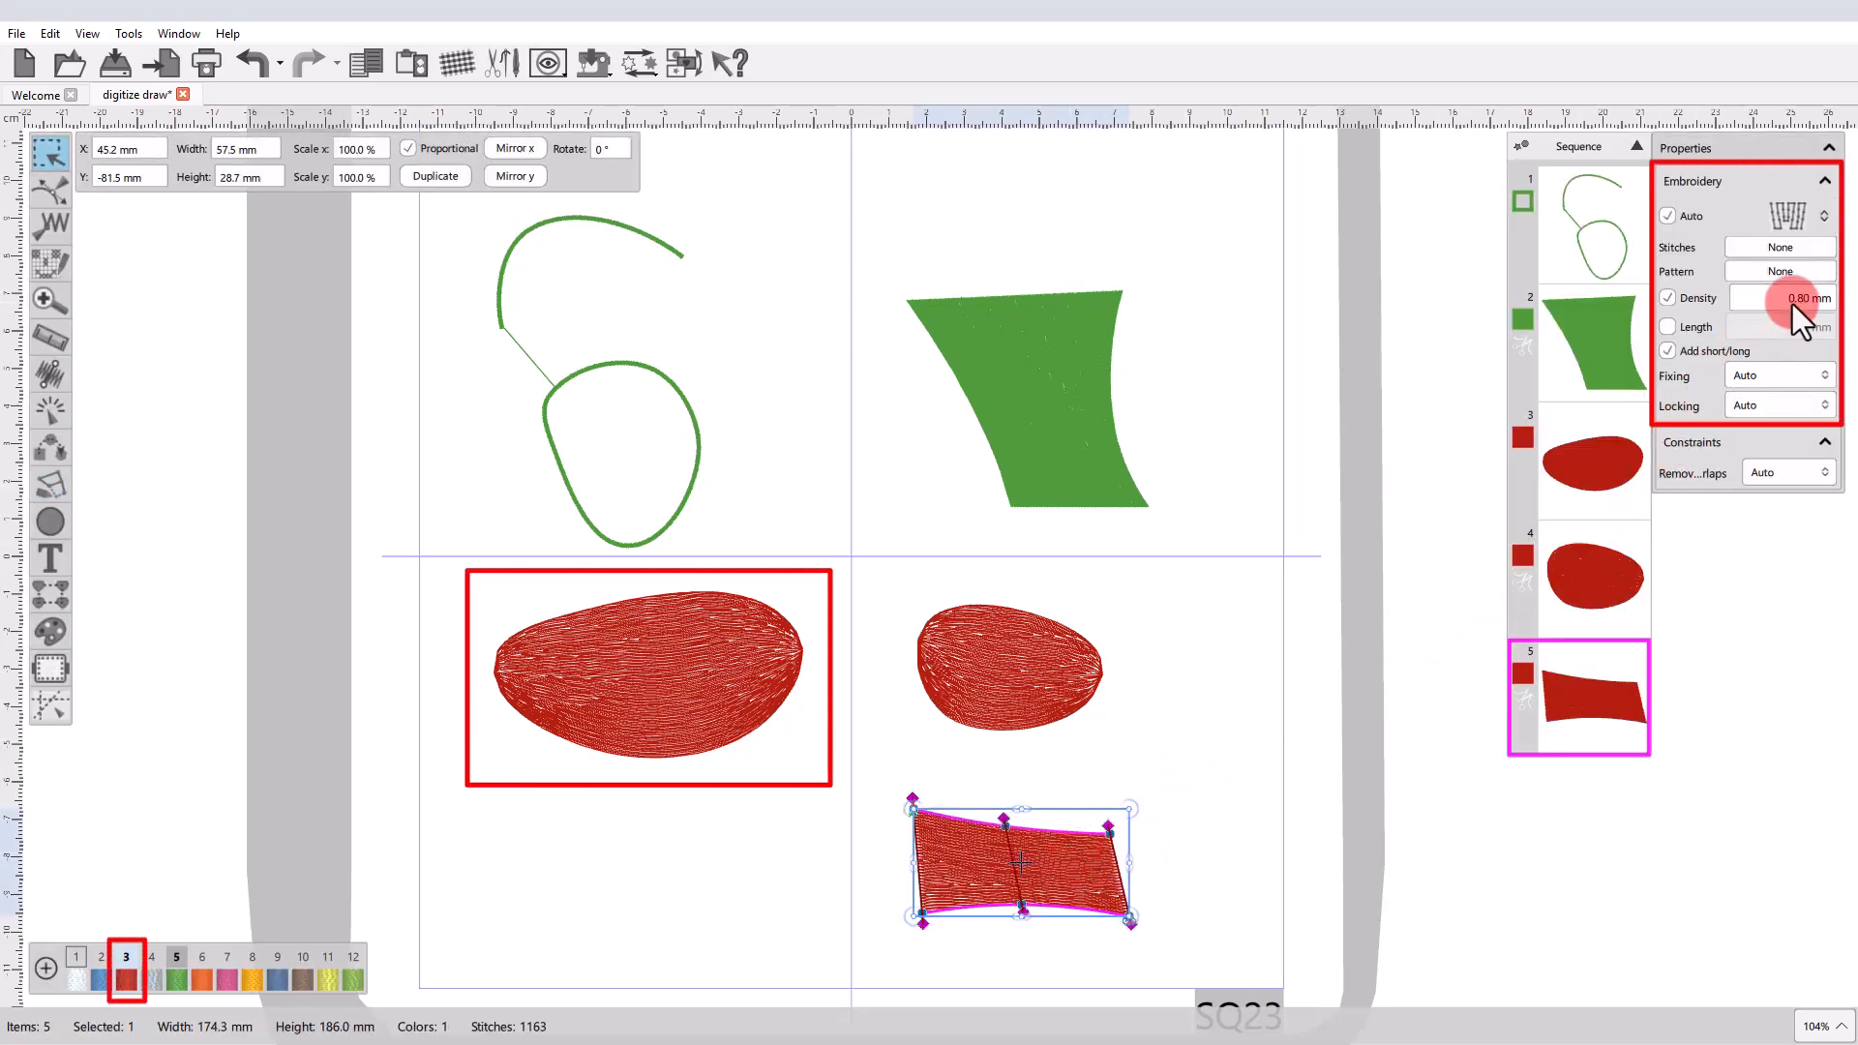
left_click(972, 681)
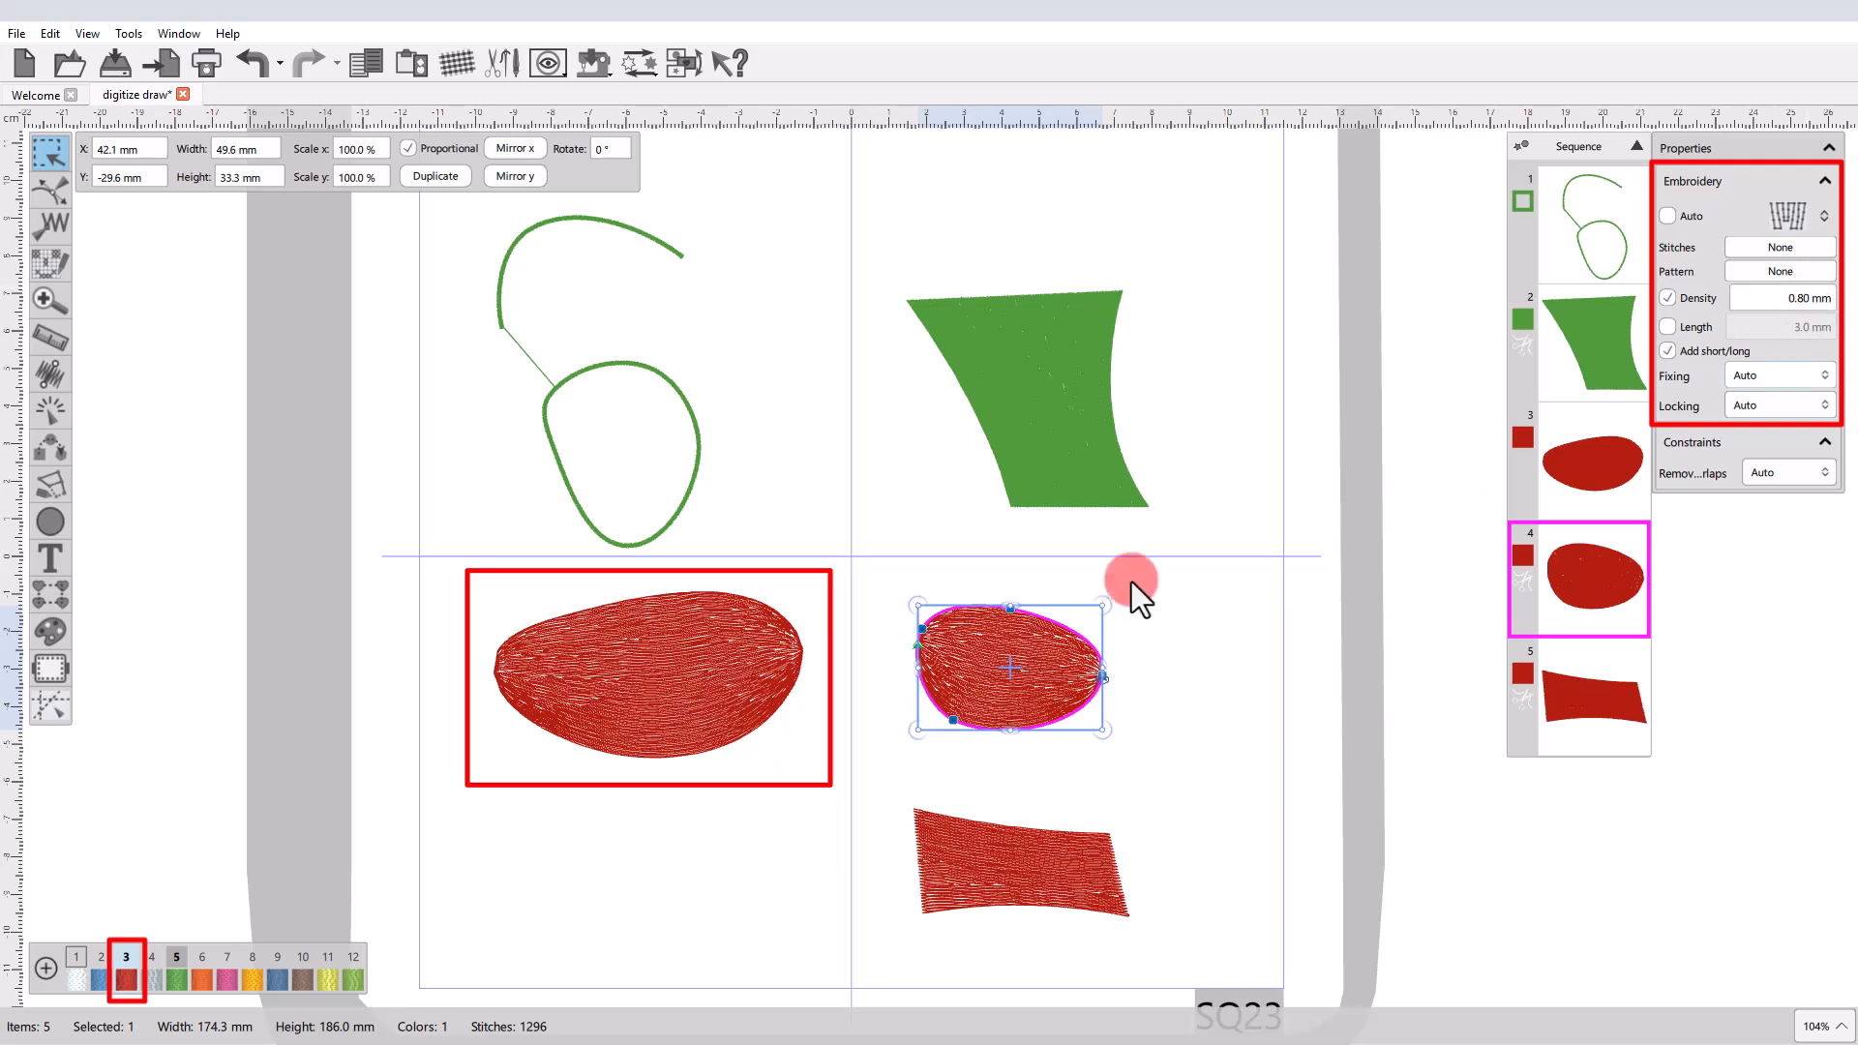
left_click(683, 914)
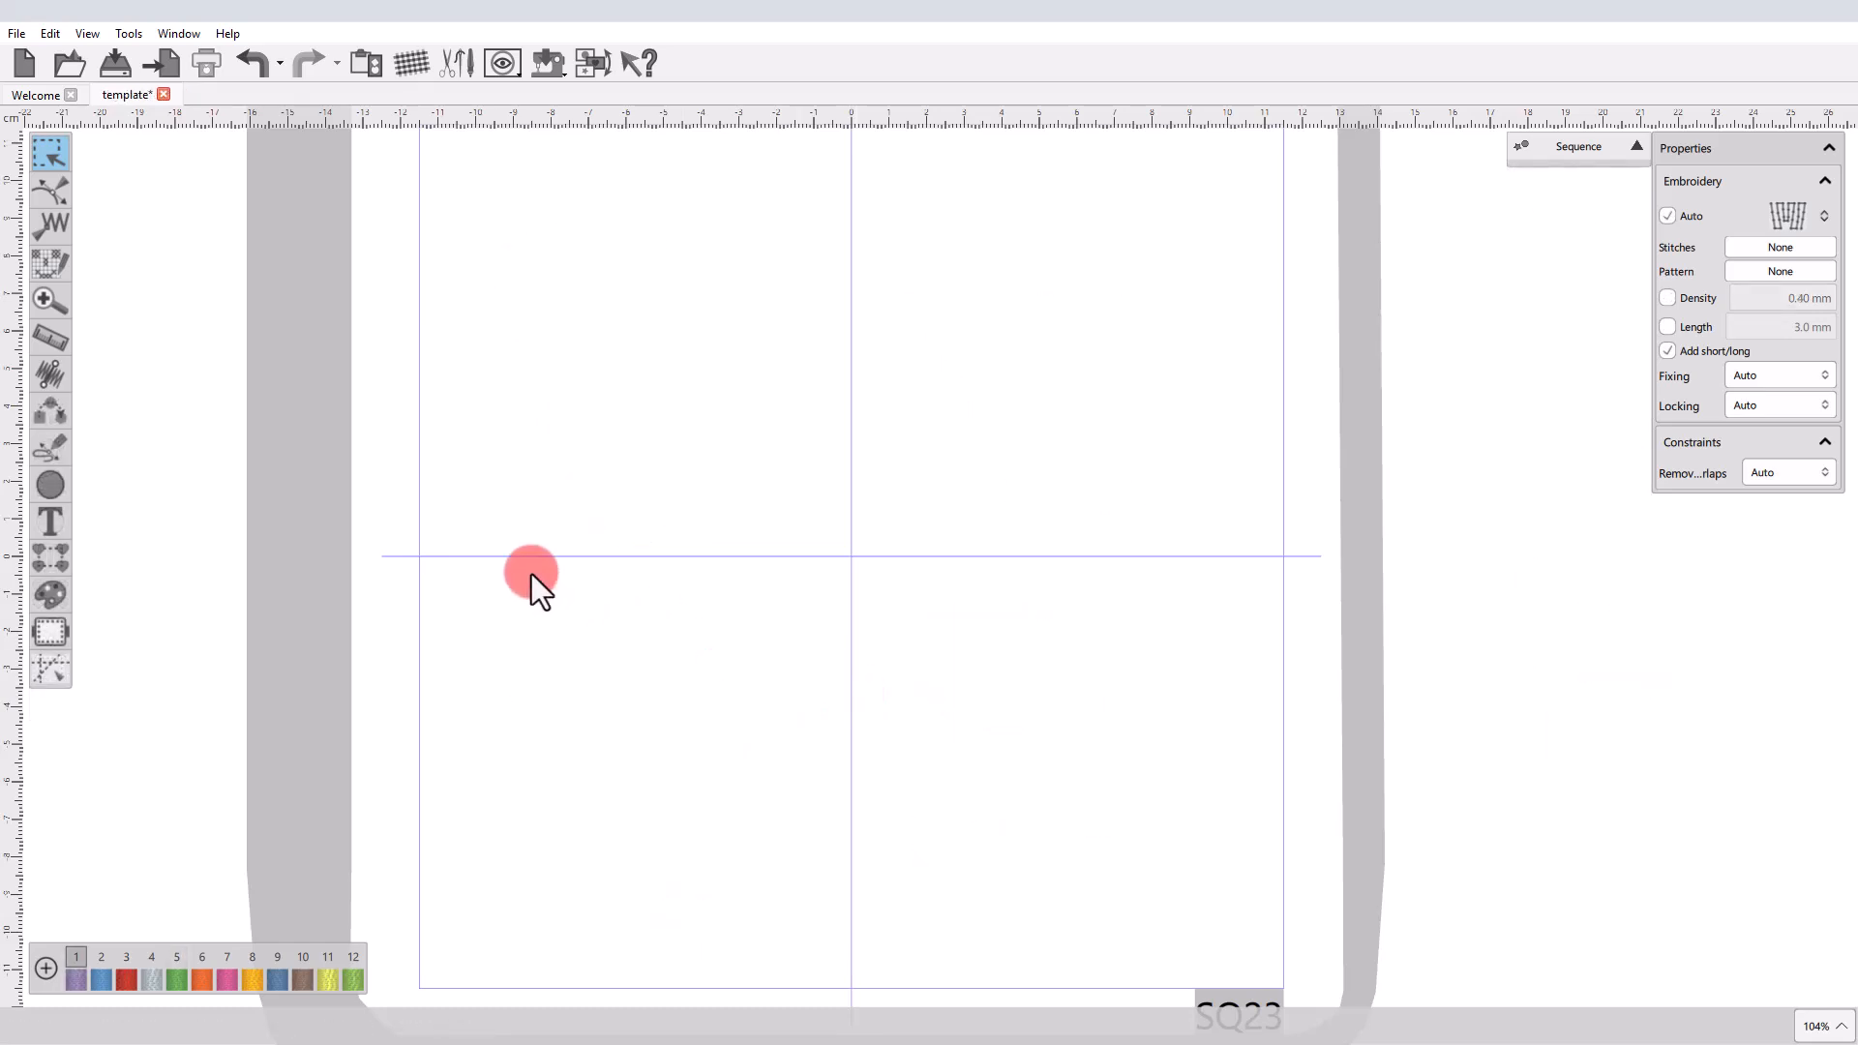
Start outline digitizing in the empty template design and set the stitch type for new shapes to the vertical-line fill.
left_click(49, 445)
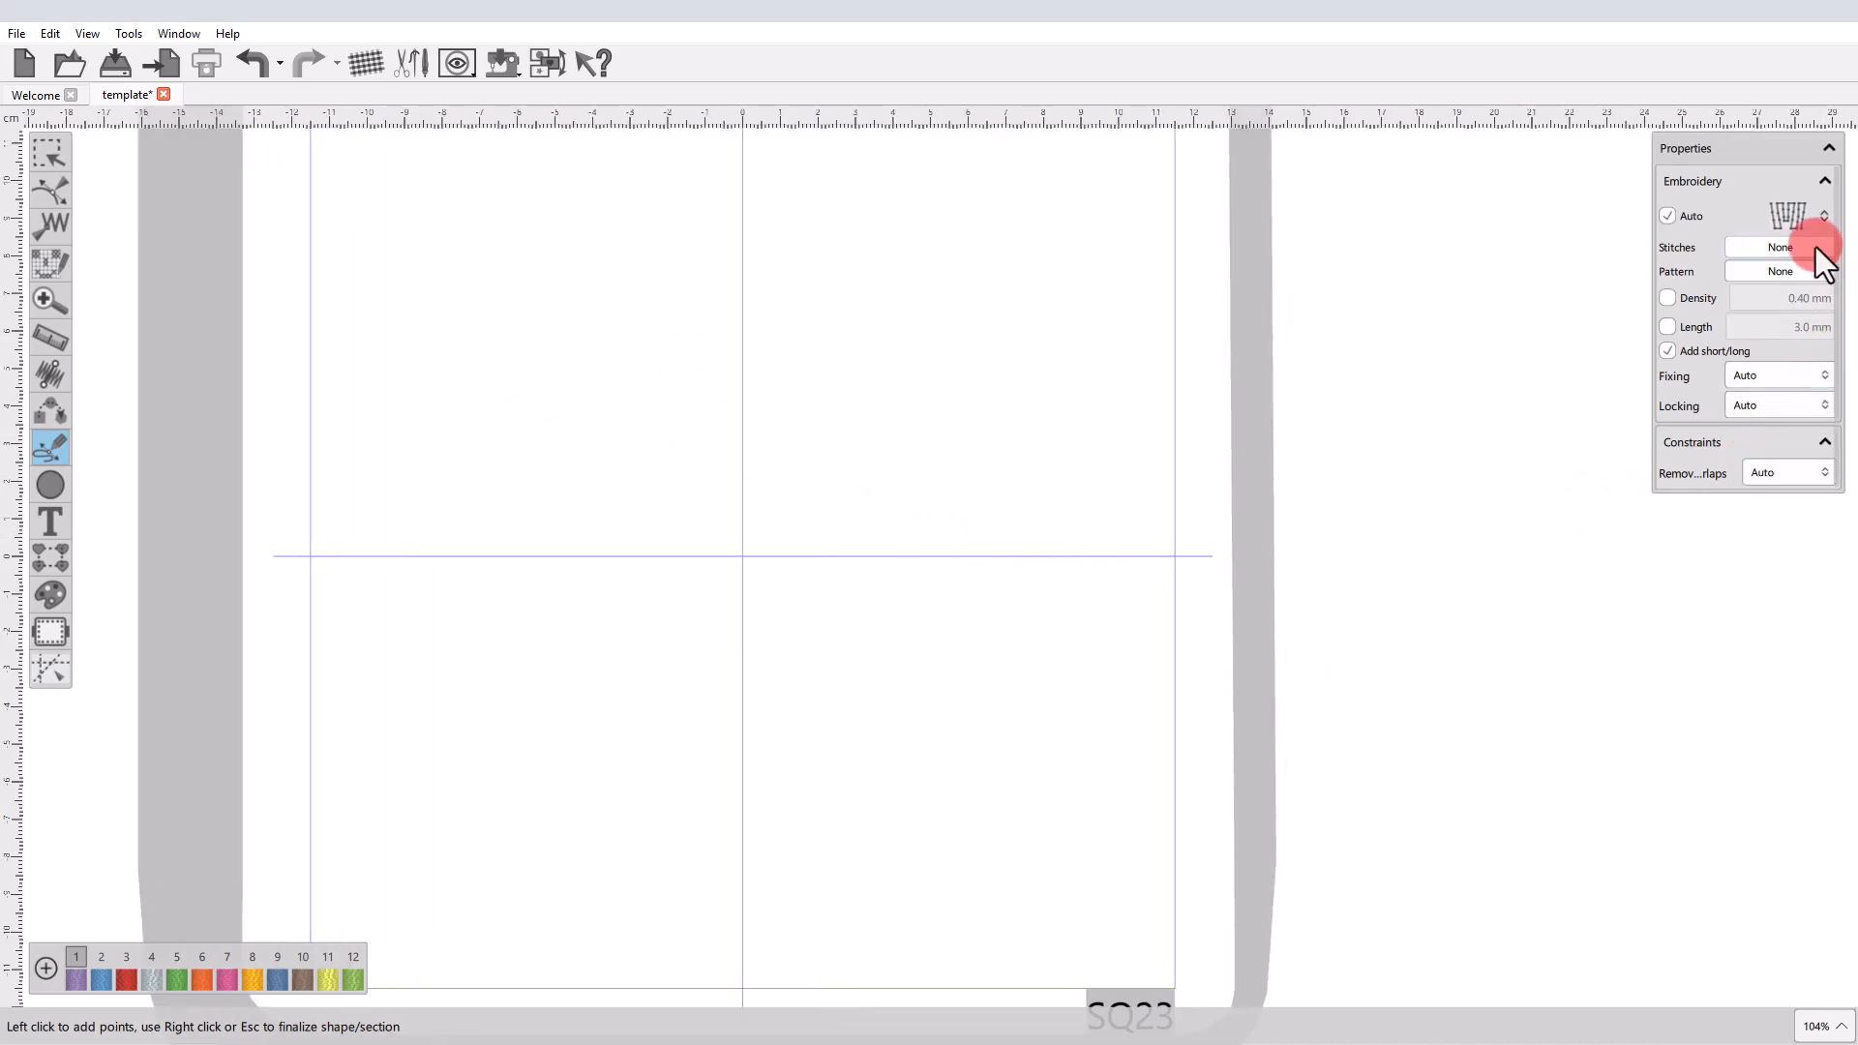
left_click(1804, 226)
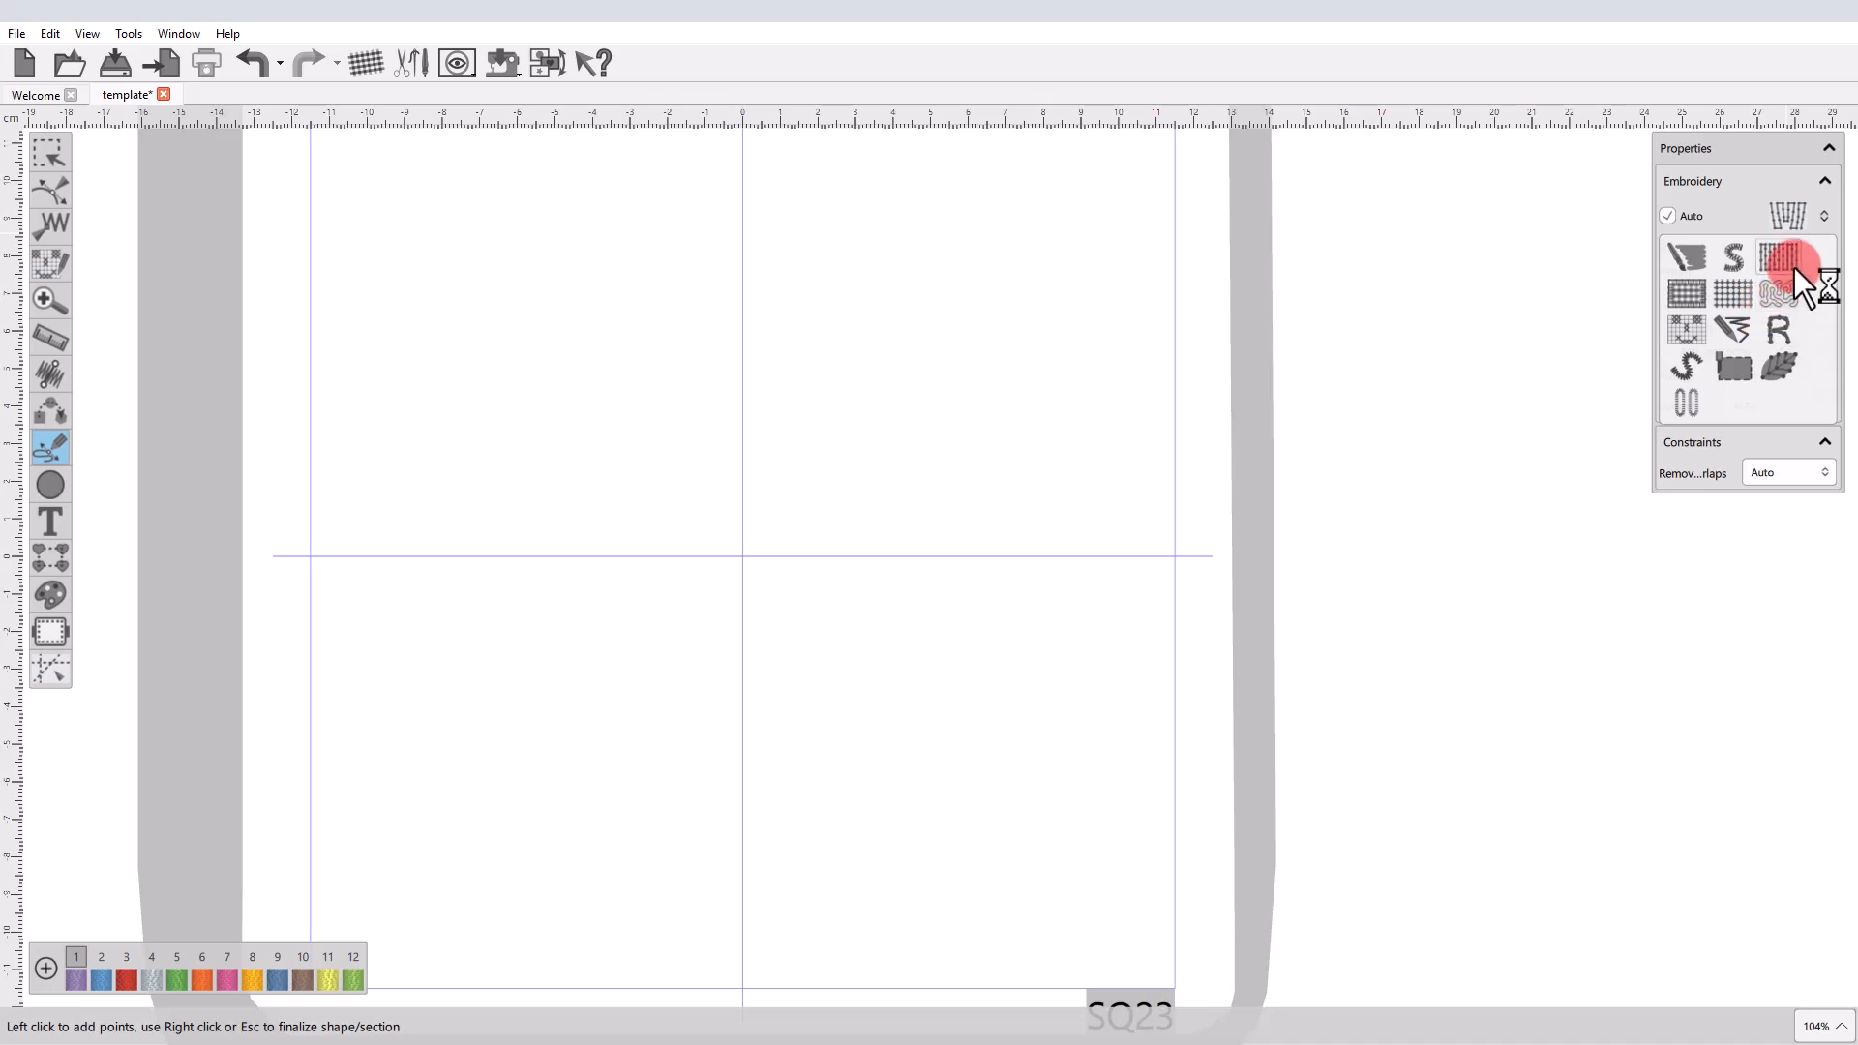
left_click(1792, 263)
left_click(1784, 217)
left_click(1780, 261)
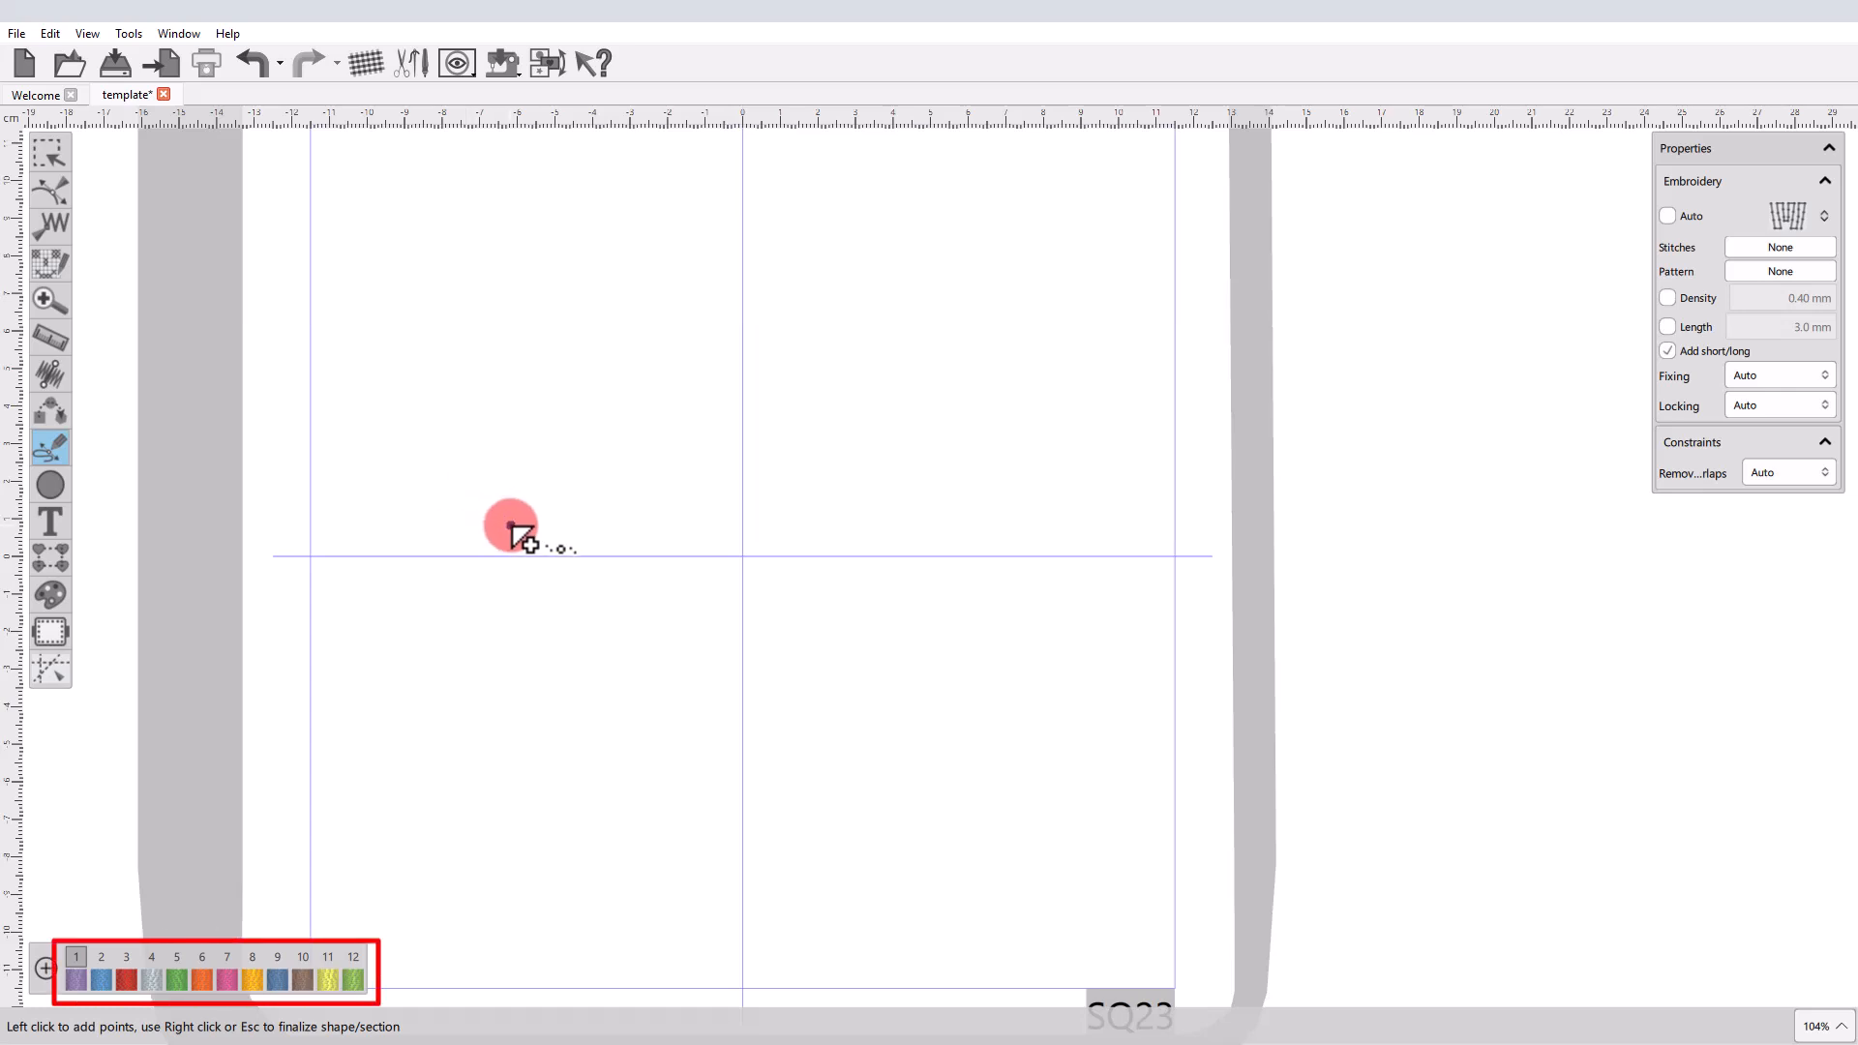
Outline-digitize a closed three-point shape about 36 × 27 mm above the horizontal centerline and finalize it in purple palette color 1.
key("1")
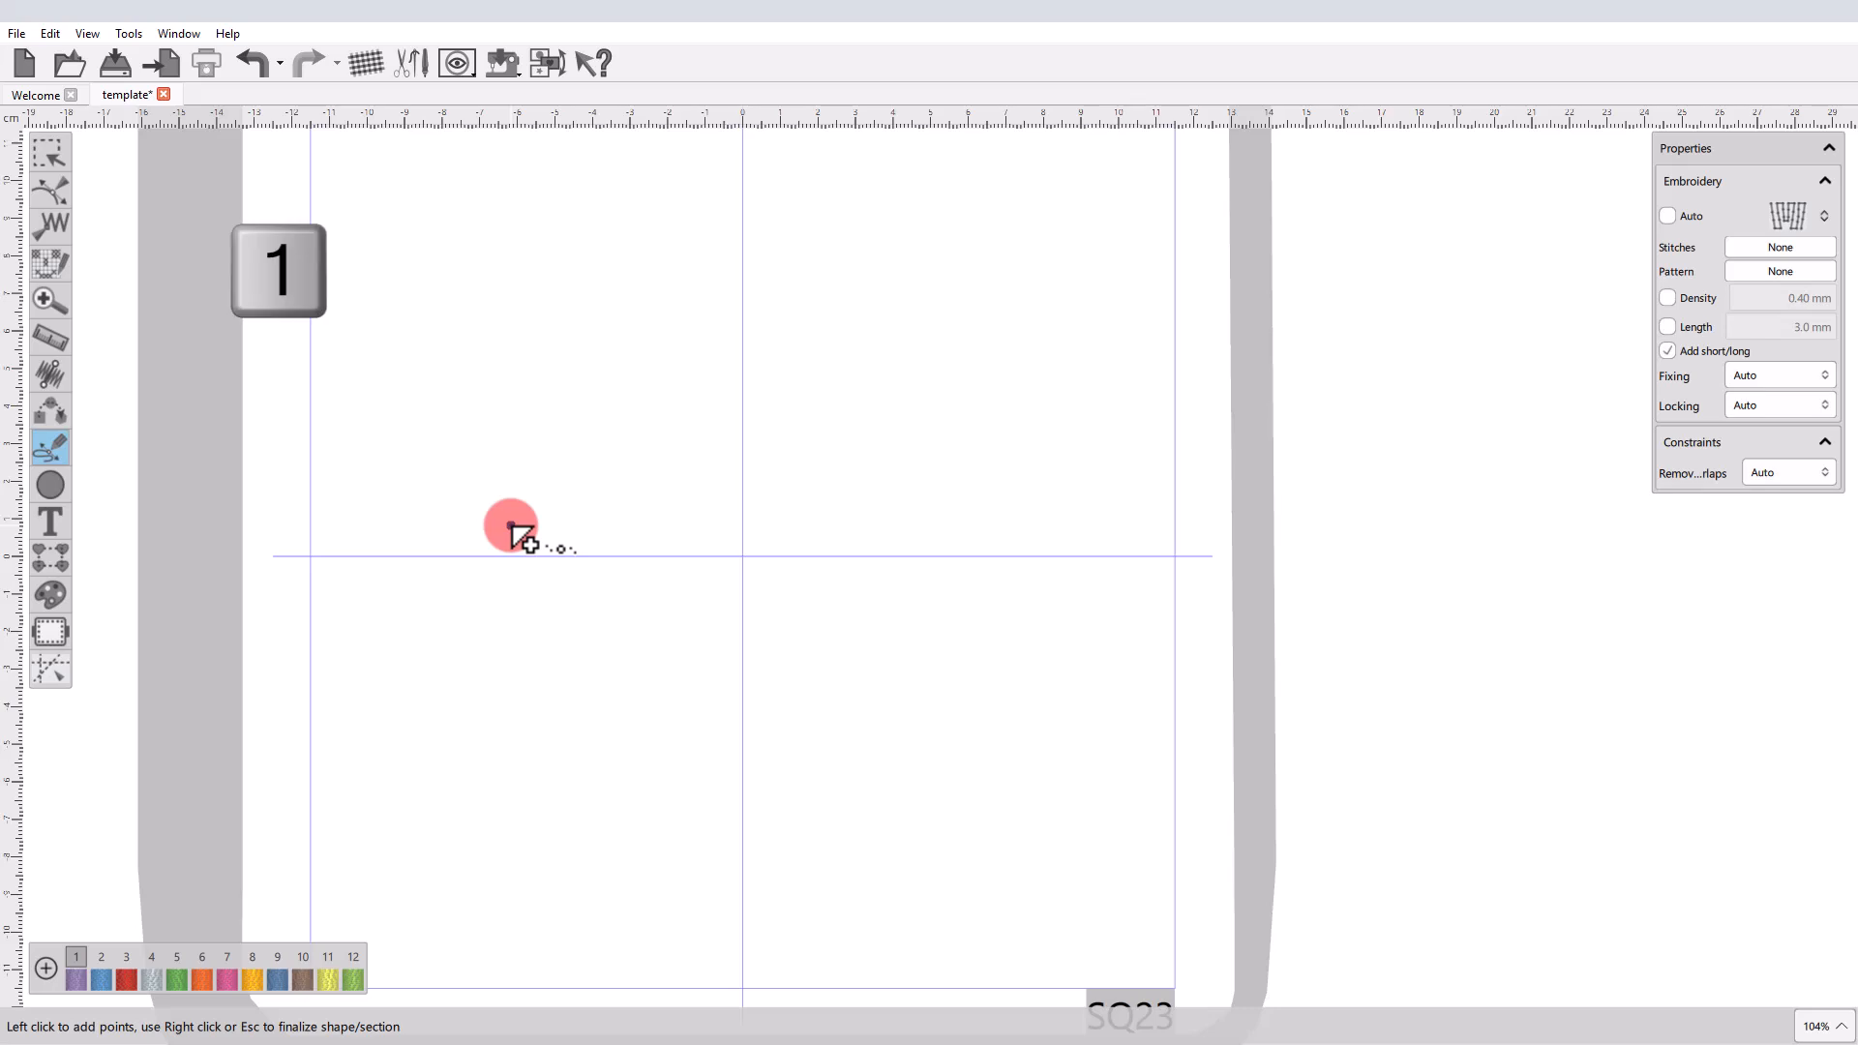
left_click(476, 510)
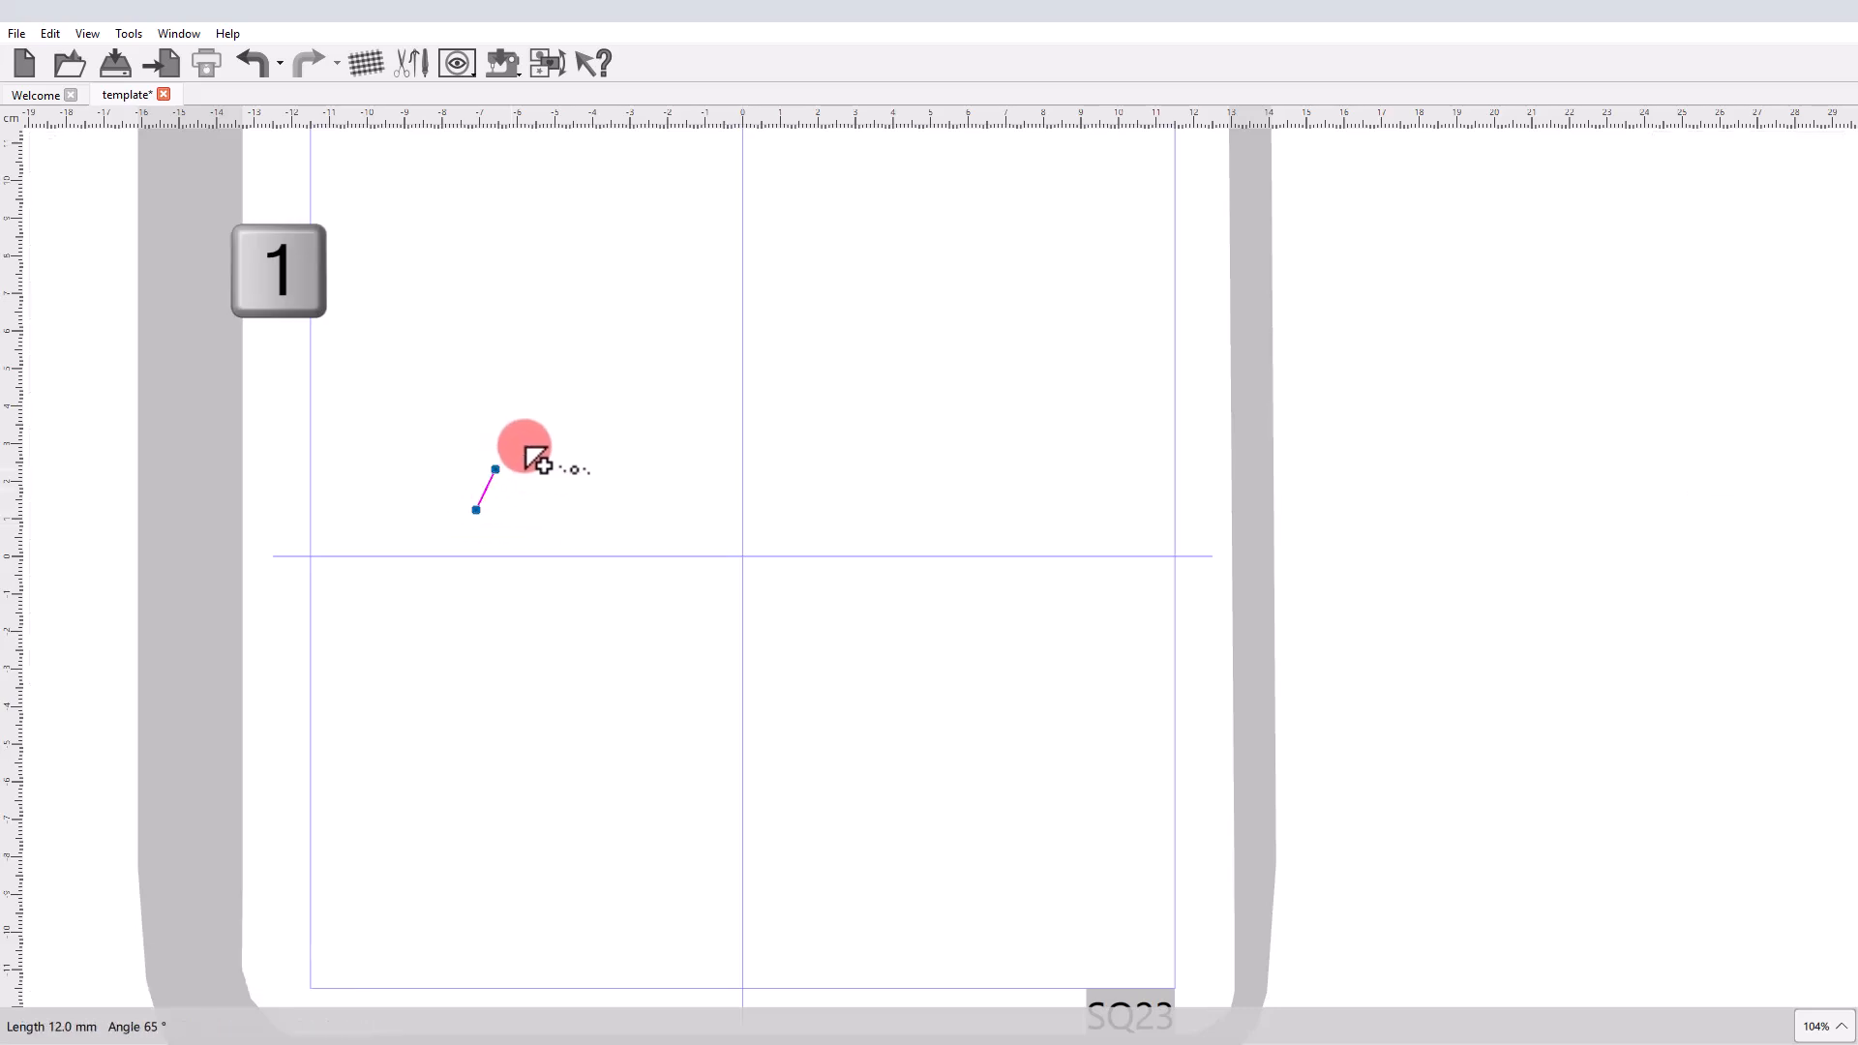
left_click(537, 442)
left_click(608, 517)
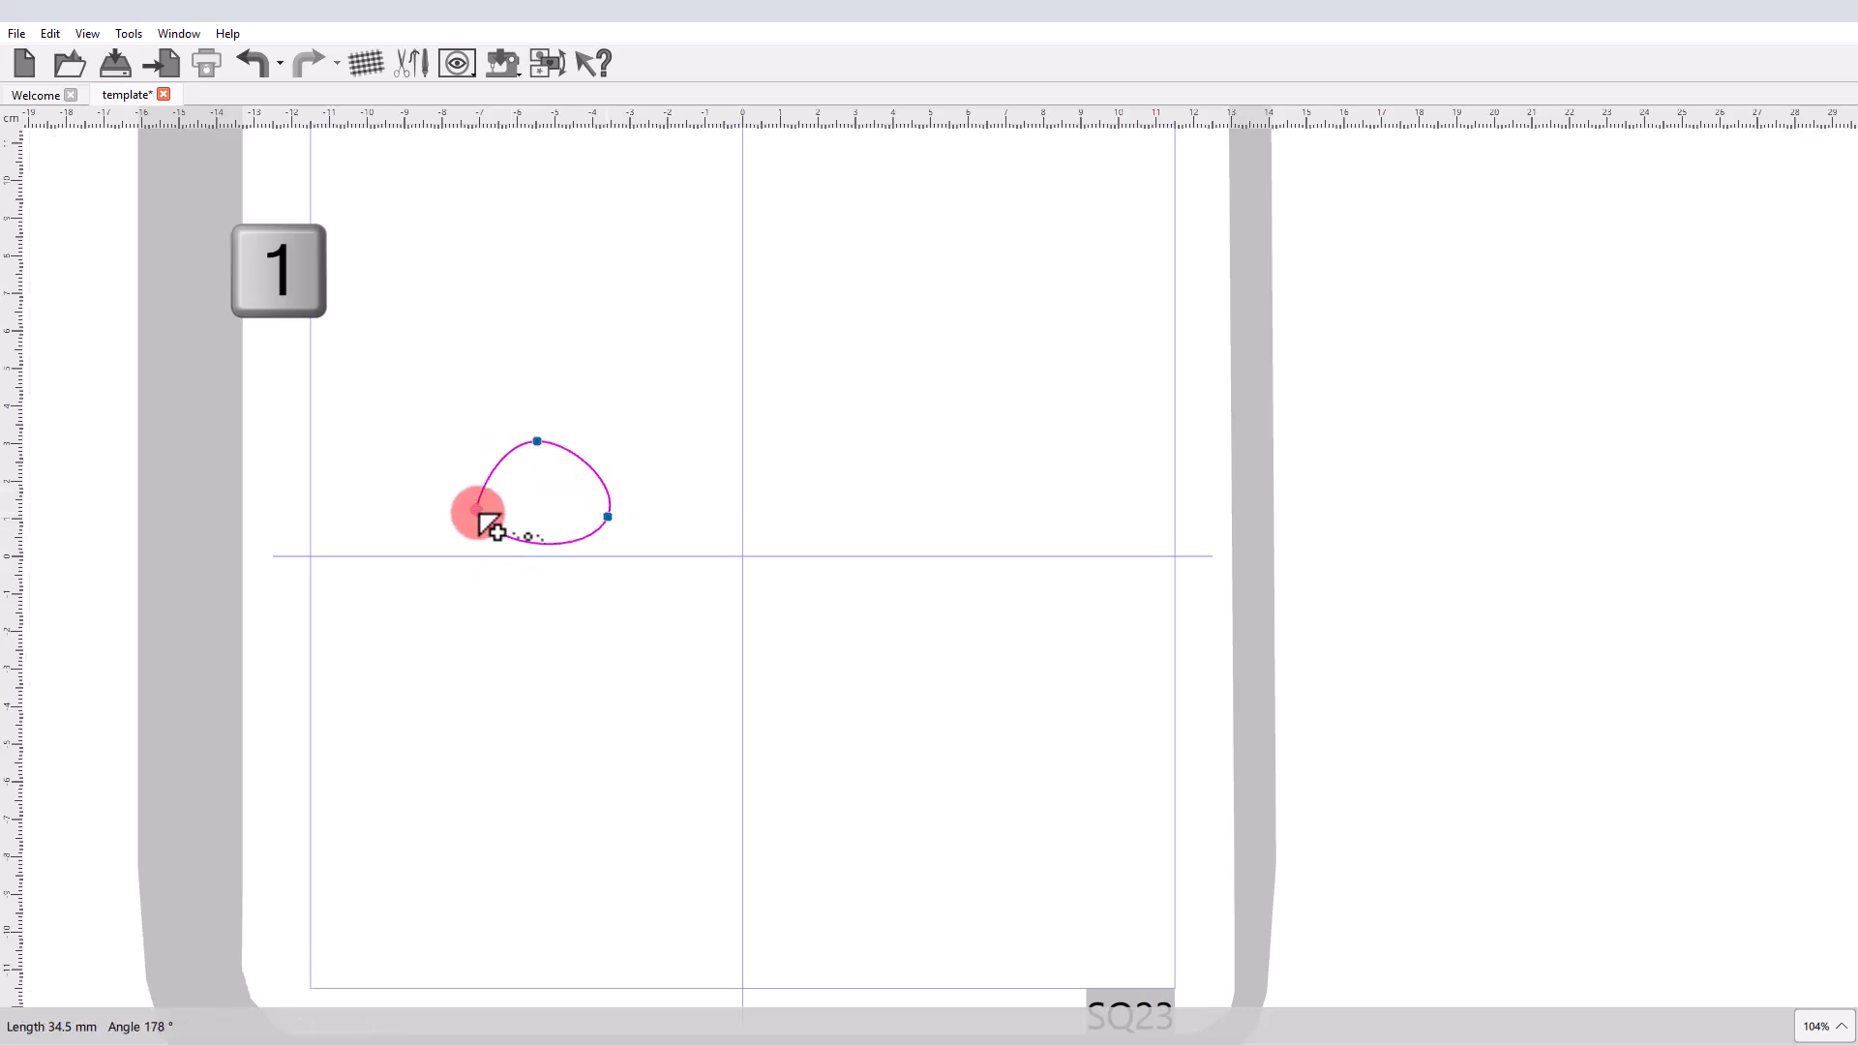
left_click(476, 511)
right_click(526, 601)
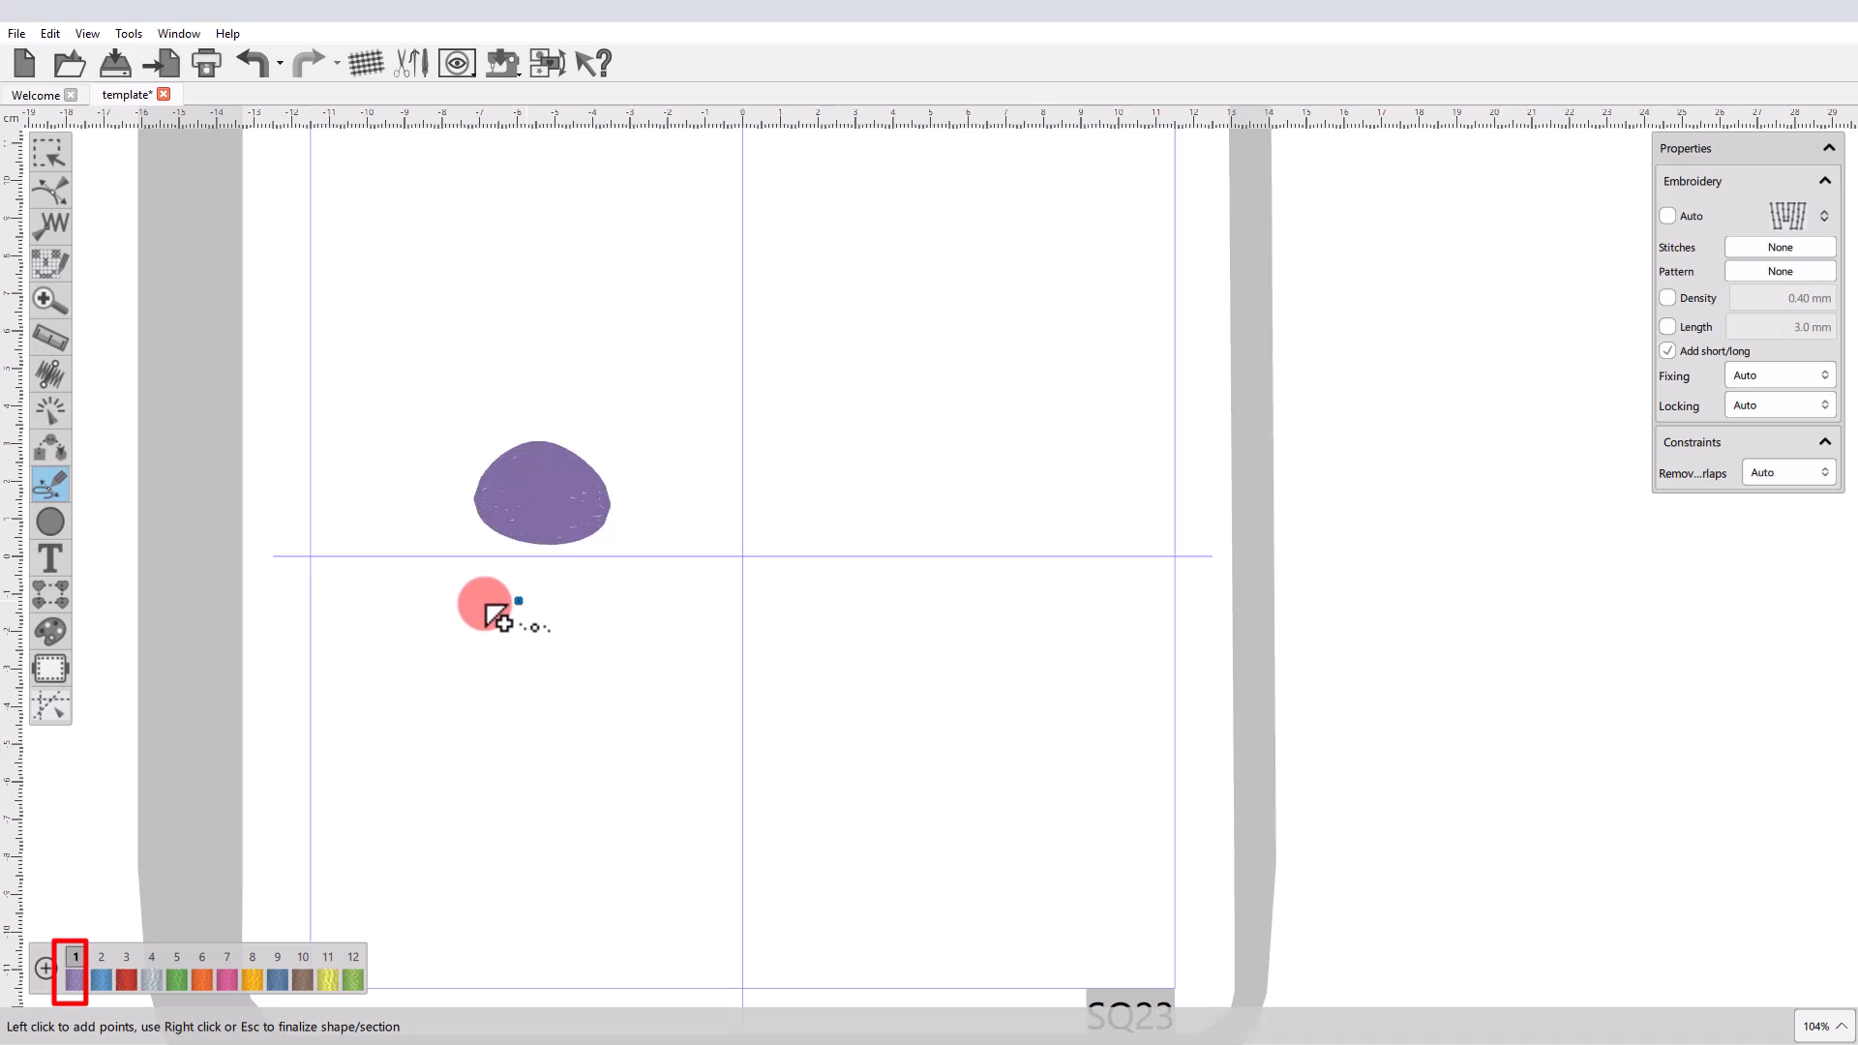
Outline-digitize a closed four-point oval below the purple shape and finalize it in blue palette color 2.
left_click(417, 687)
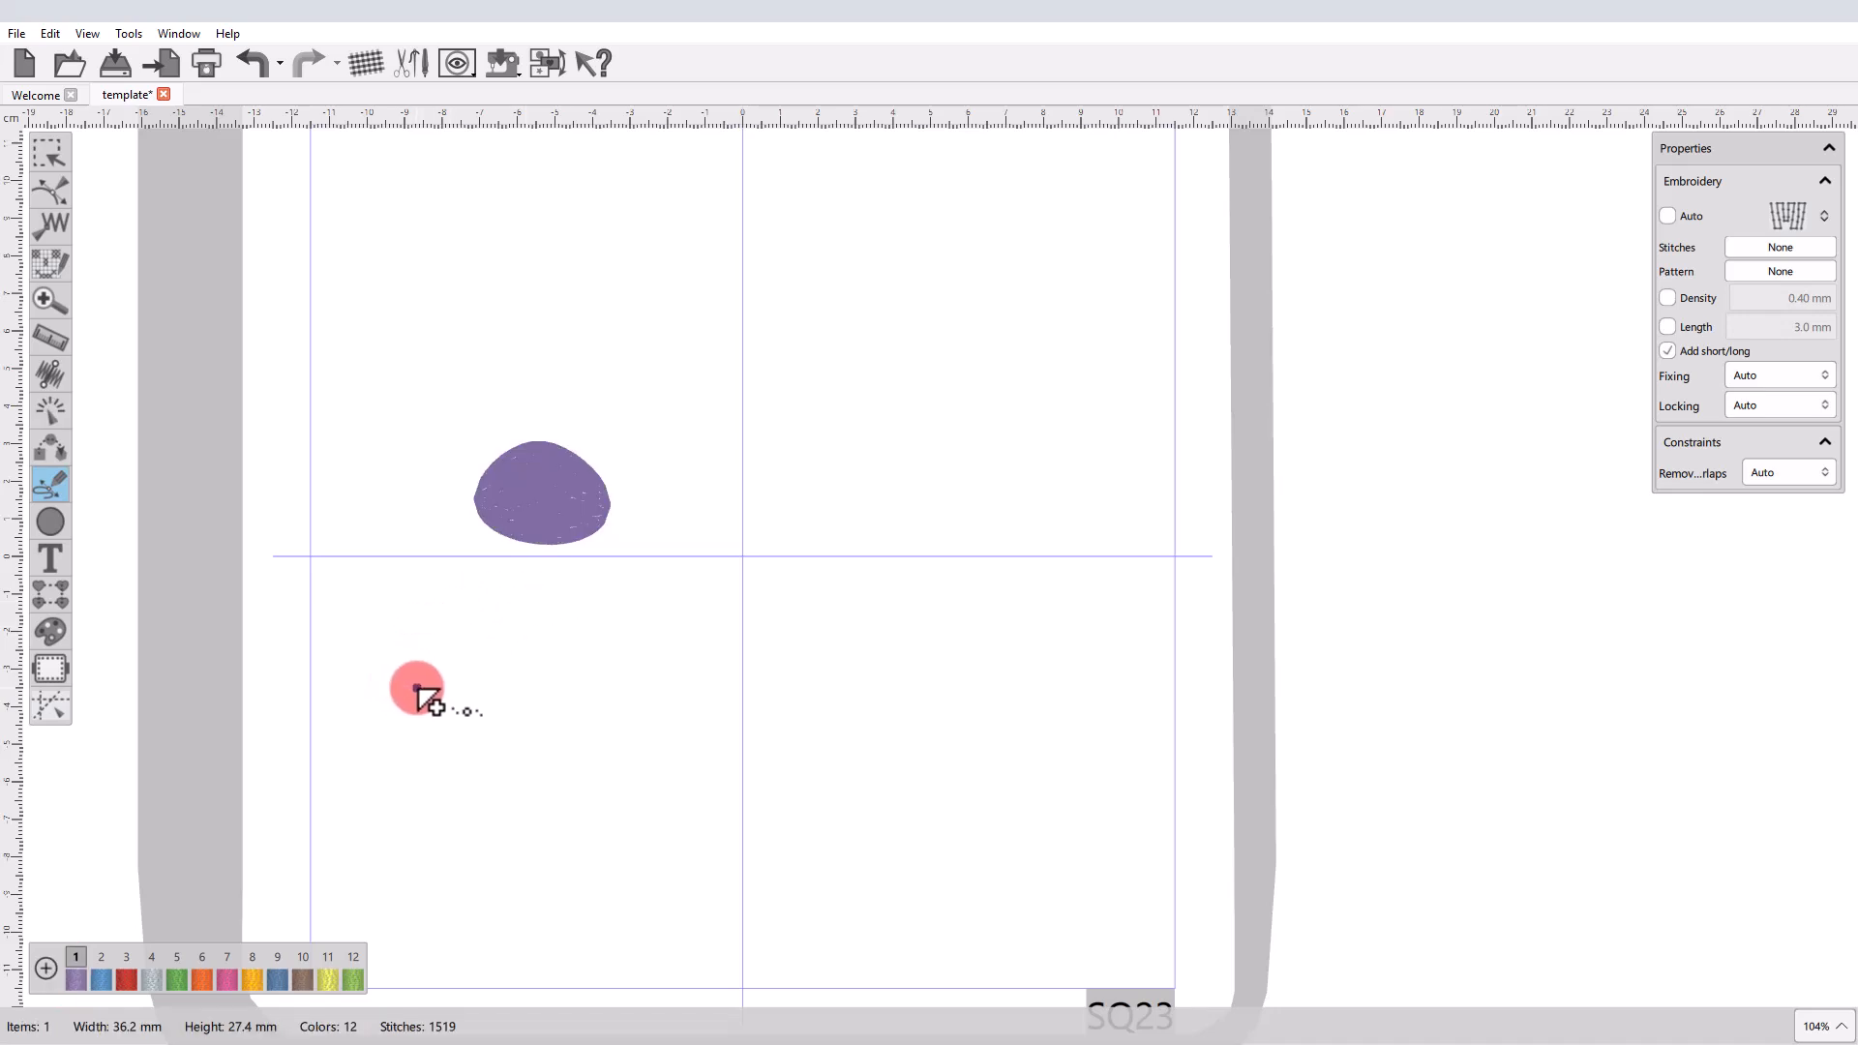
left_click(449, 626)
left_click(568, 657)
left_click(535, 727)
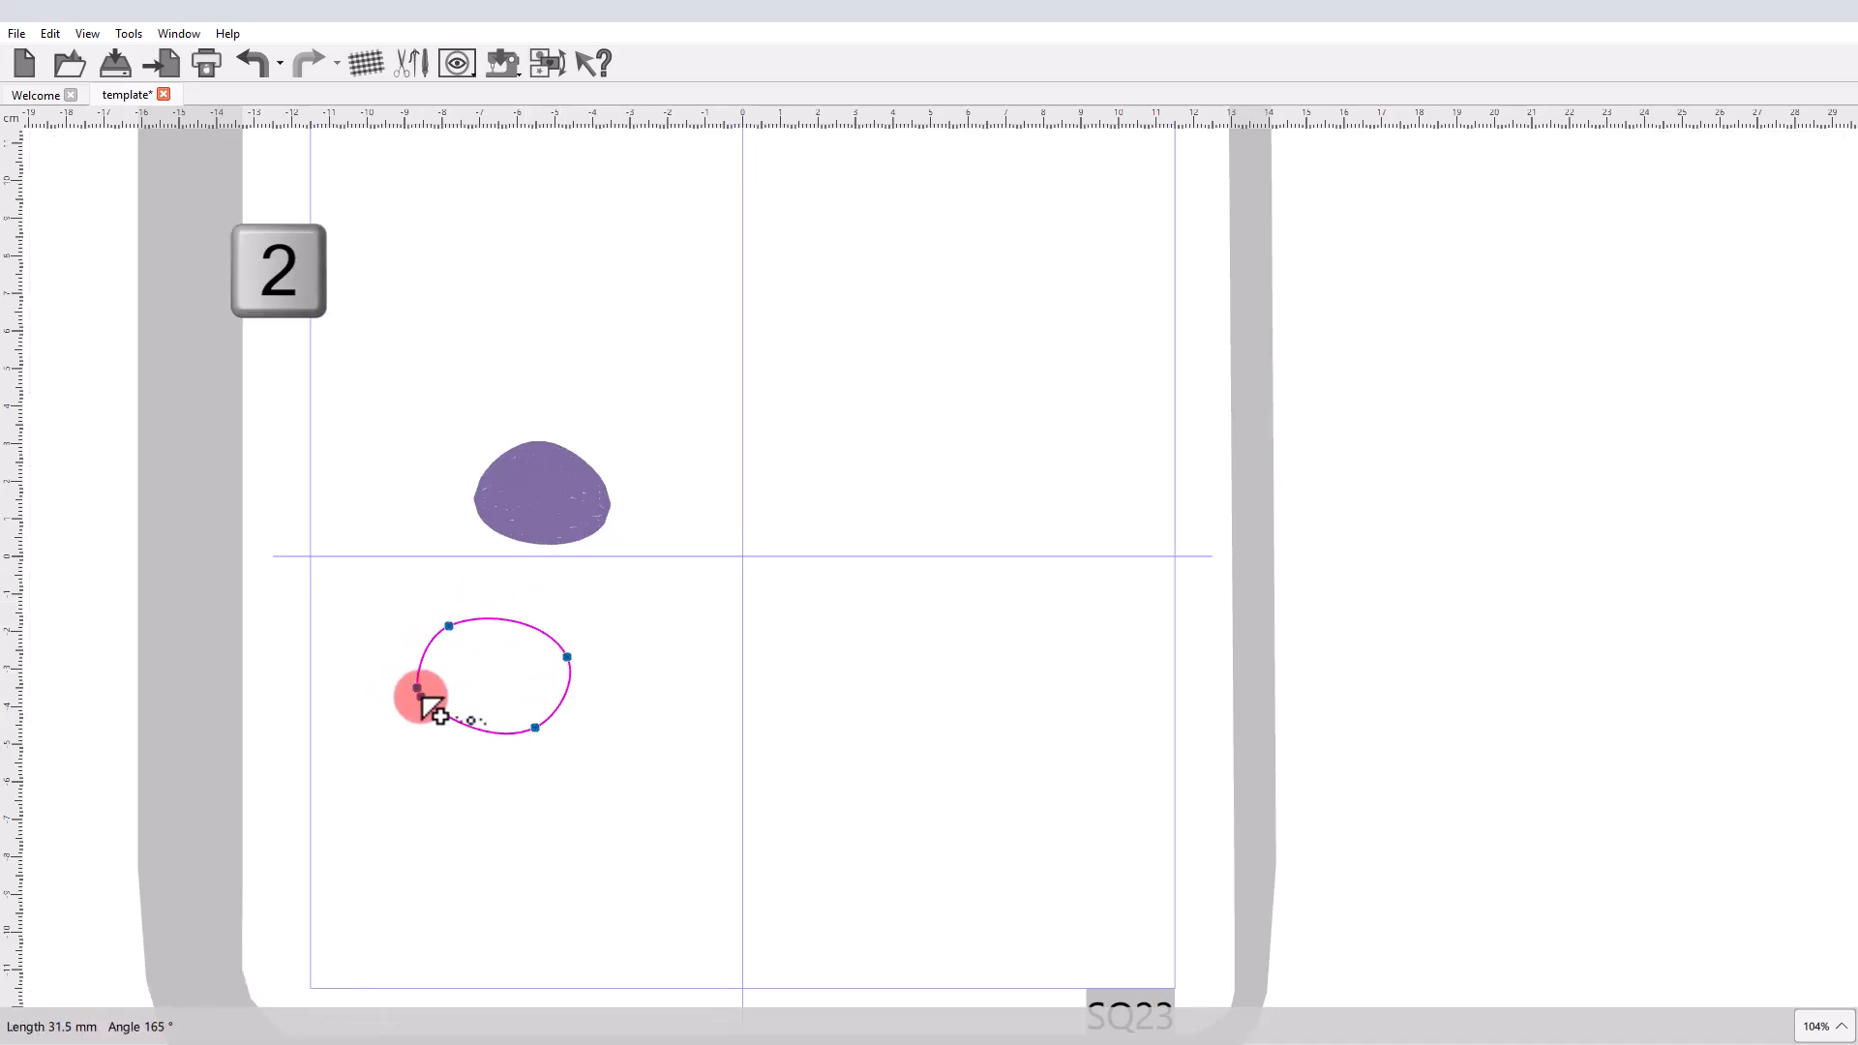
left_click(417, 688)
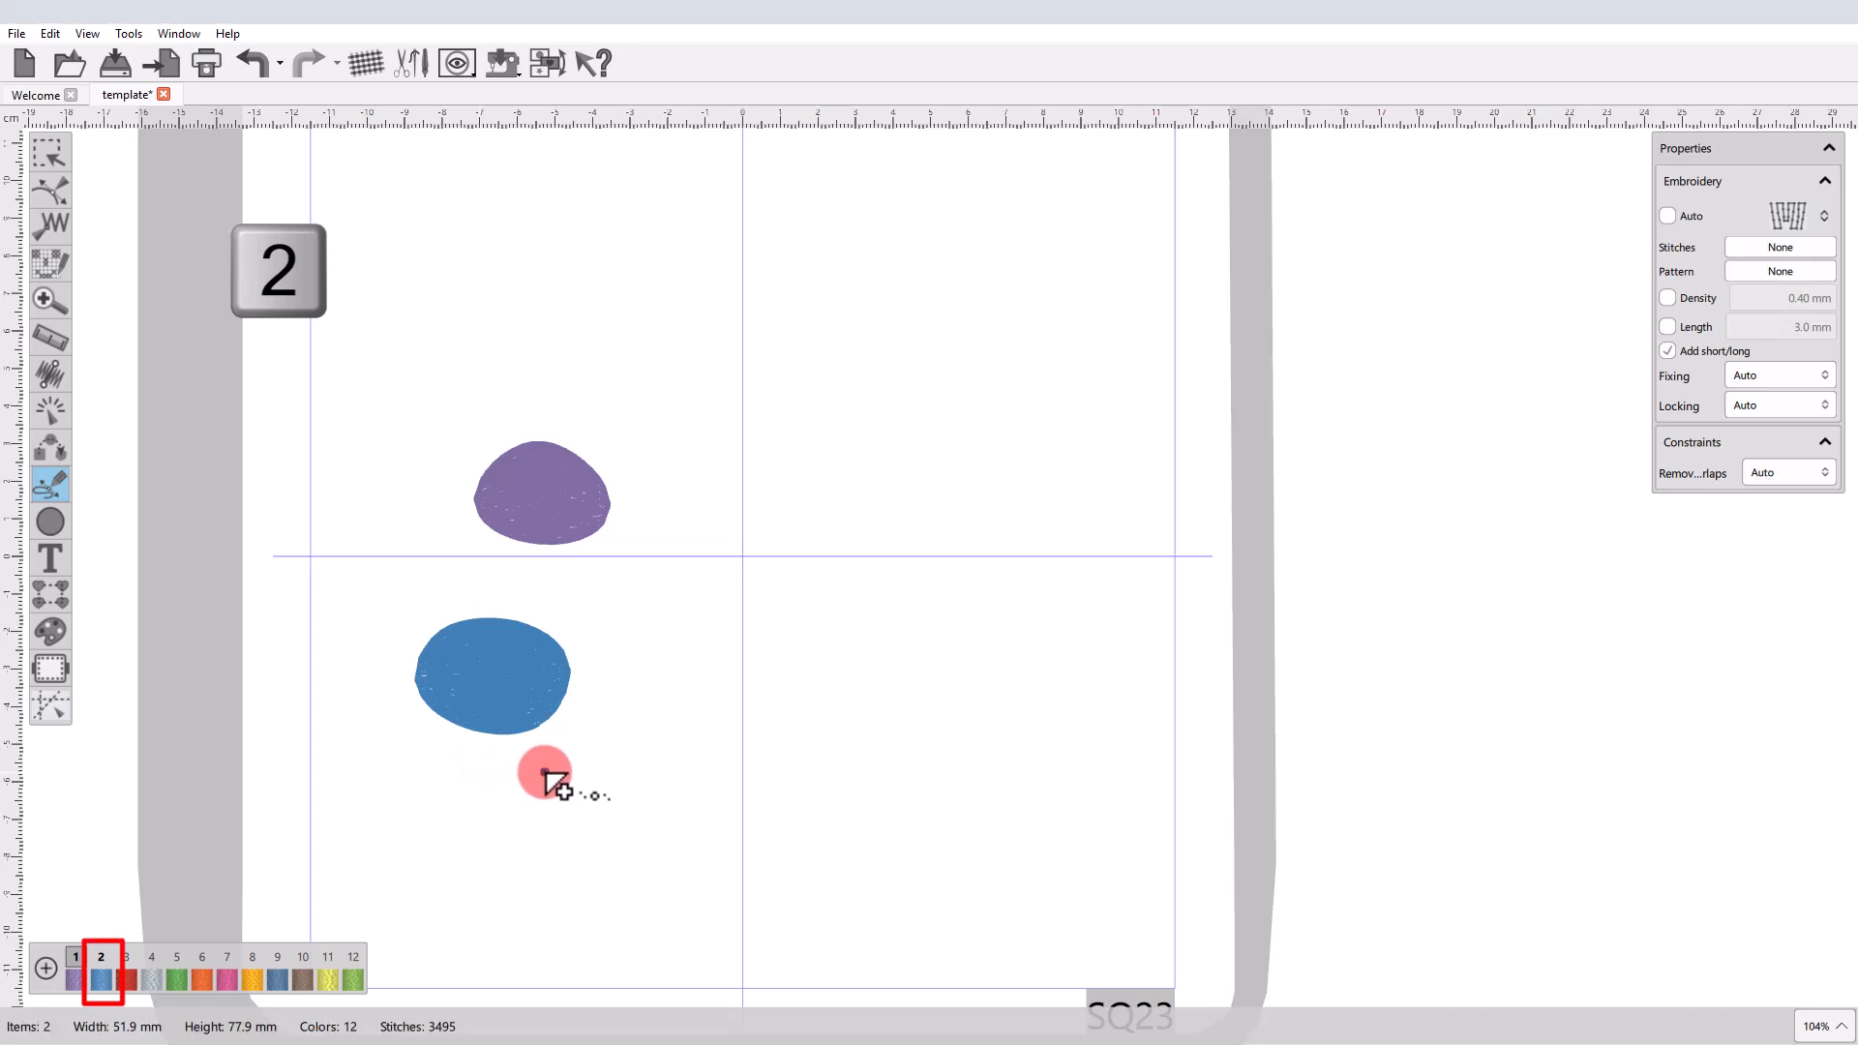
Outline-digitize a closed four-point oval about 36 × 22 mm below the blue shape, finalize it in orange palette color 8 and deselect it.
left_click(511, 847)
left_click(404, 818)
left_click(465, 782)
left_click(548, 813)
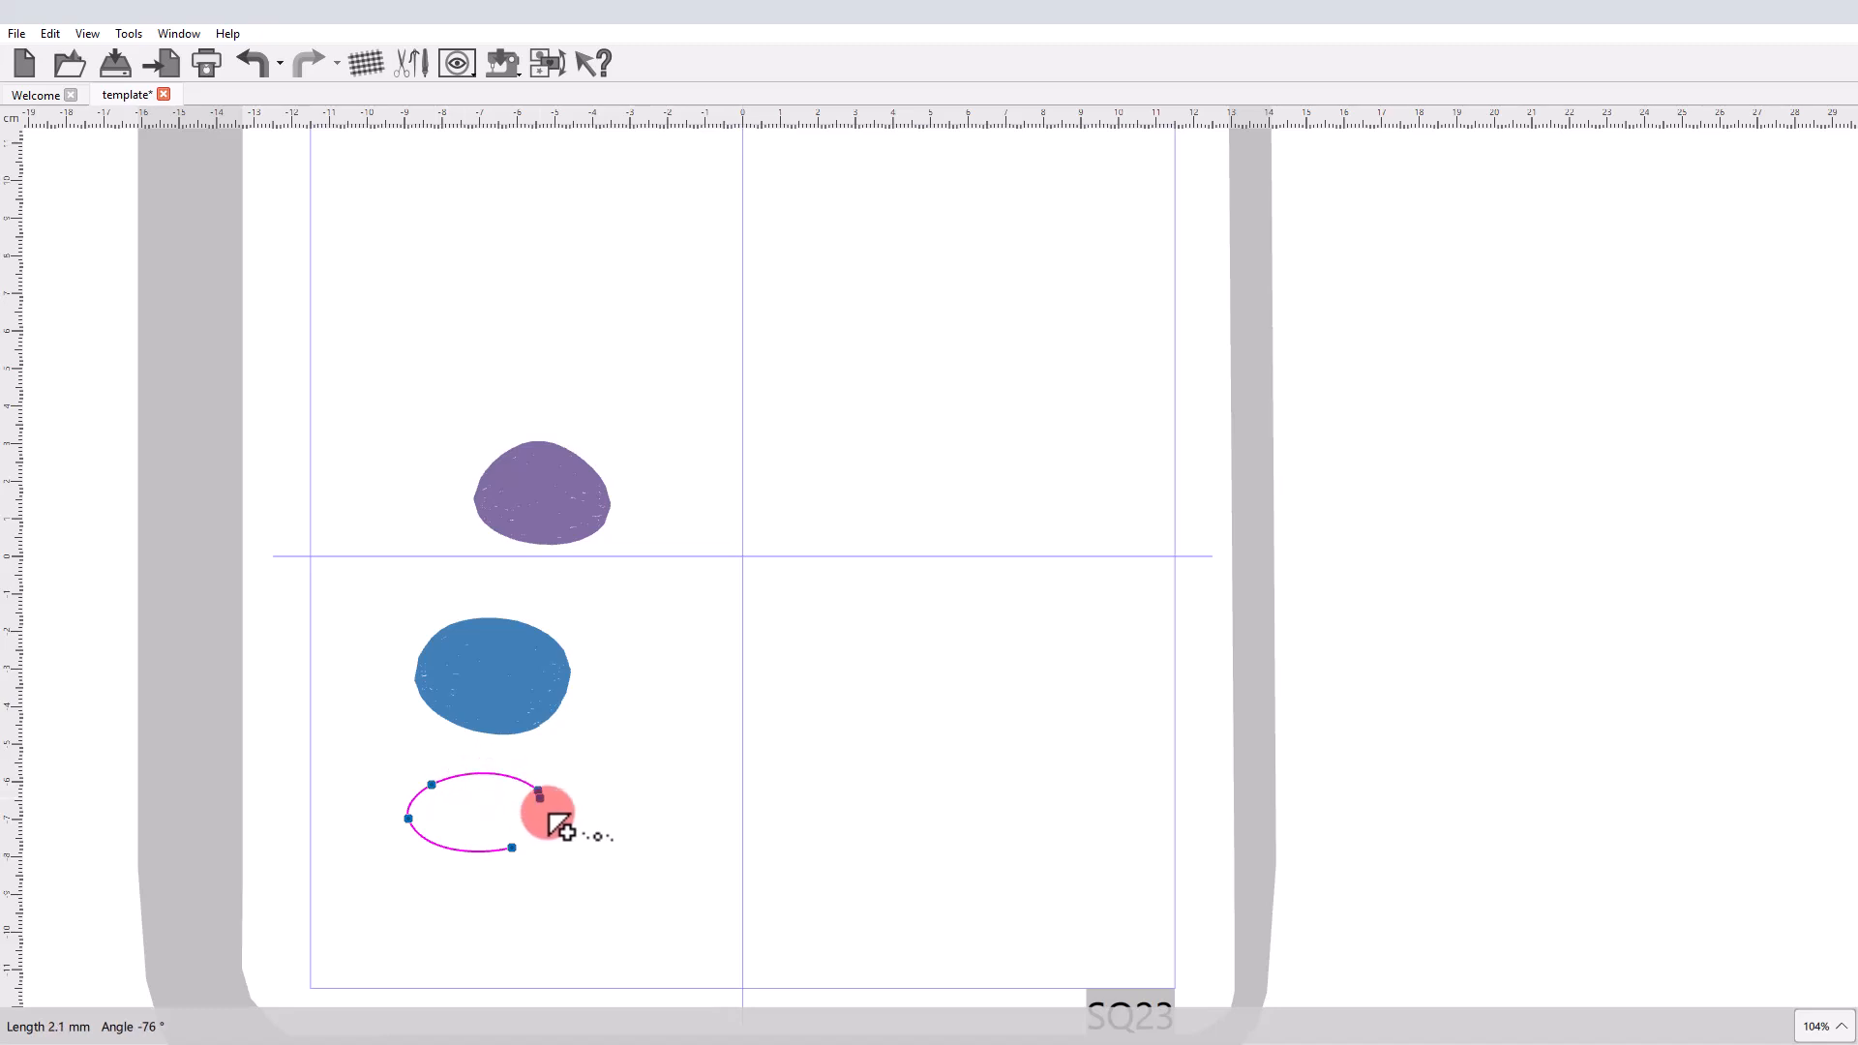
left_click(526, 848)
right_click(564, 849)
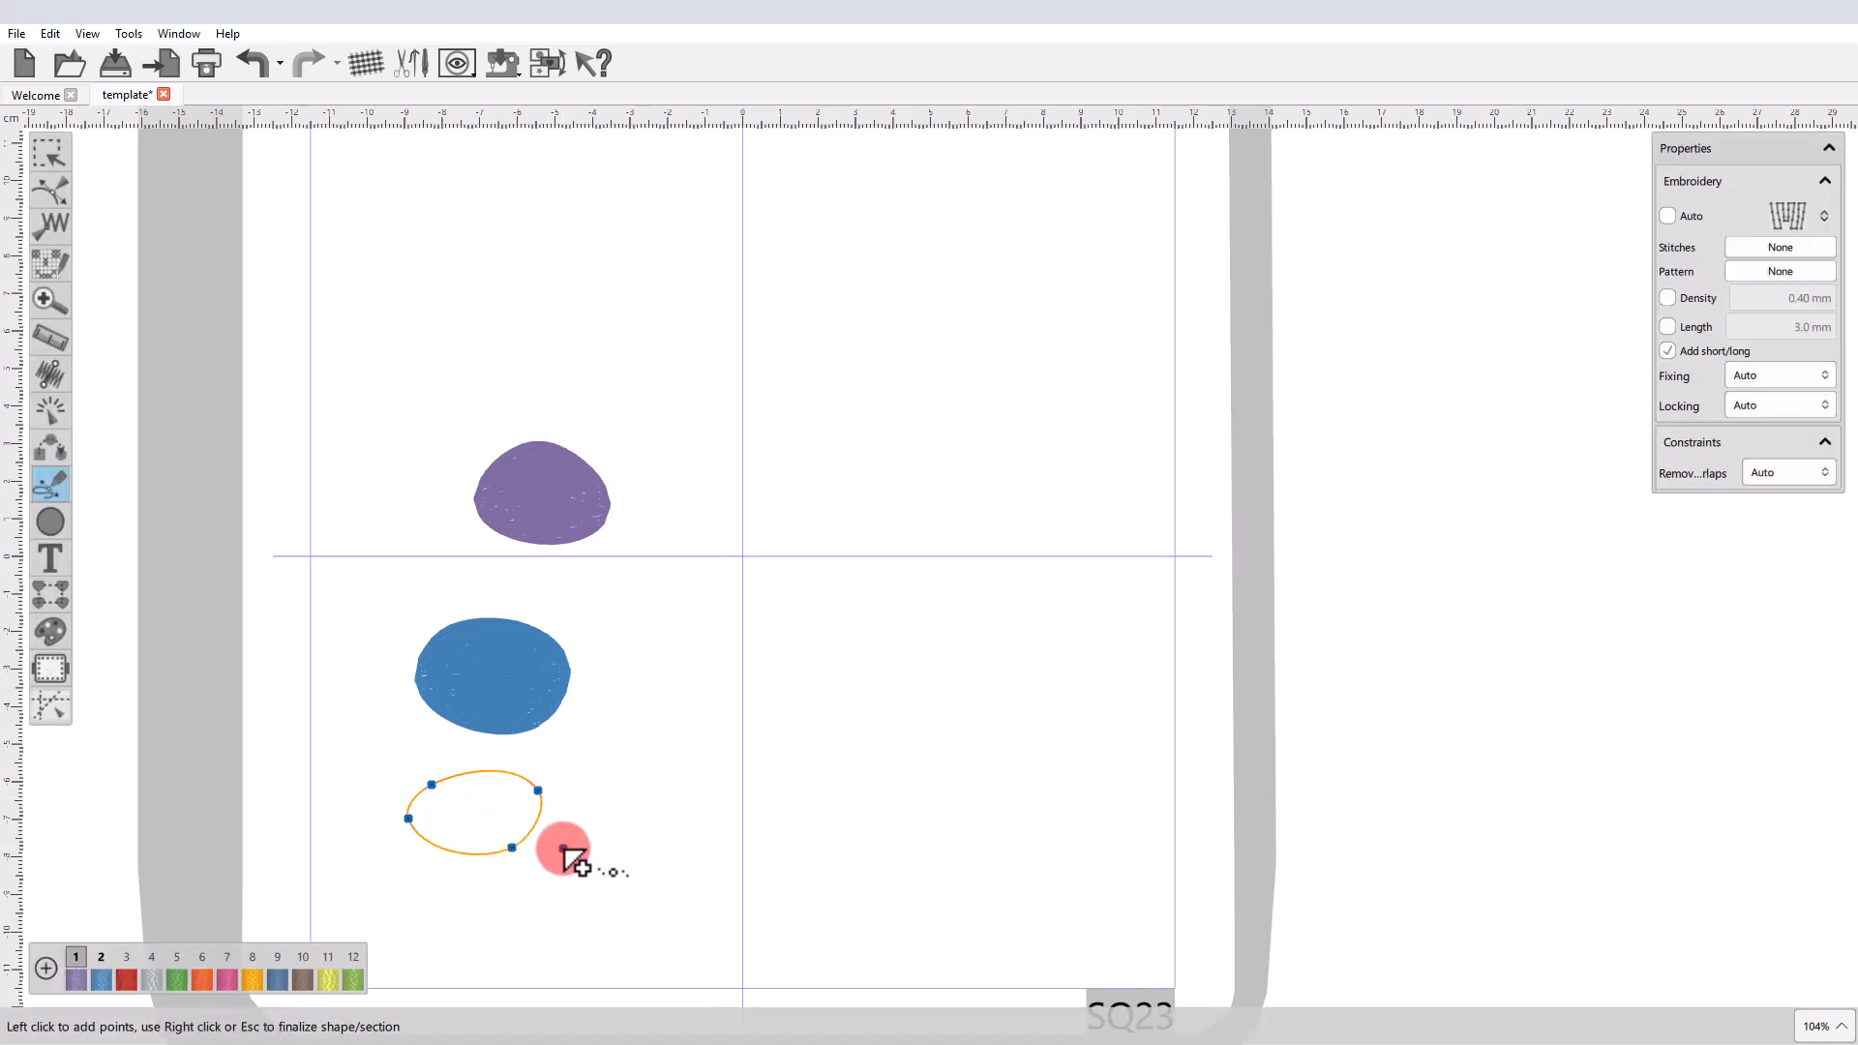
right_click(589, 835)
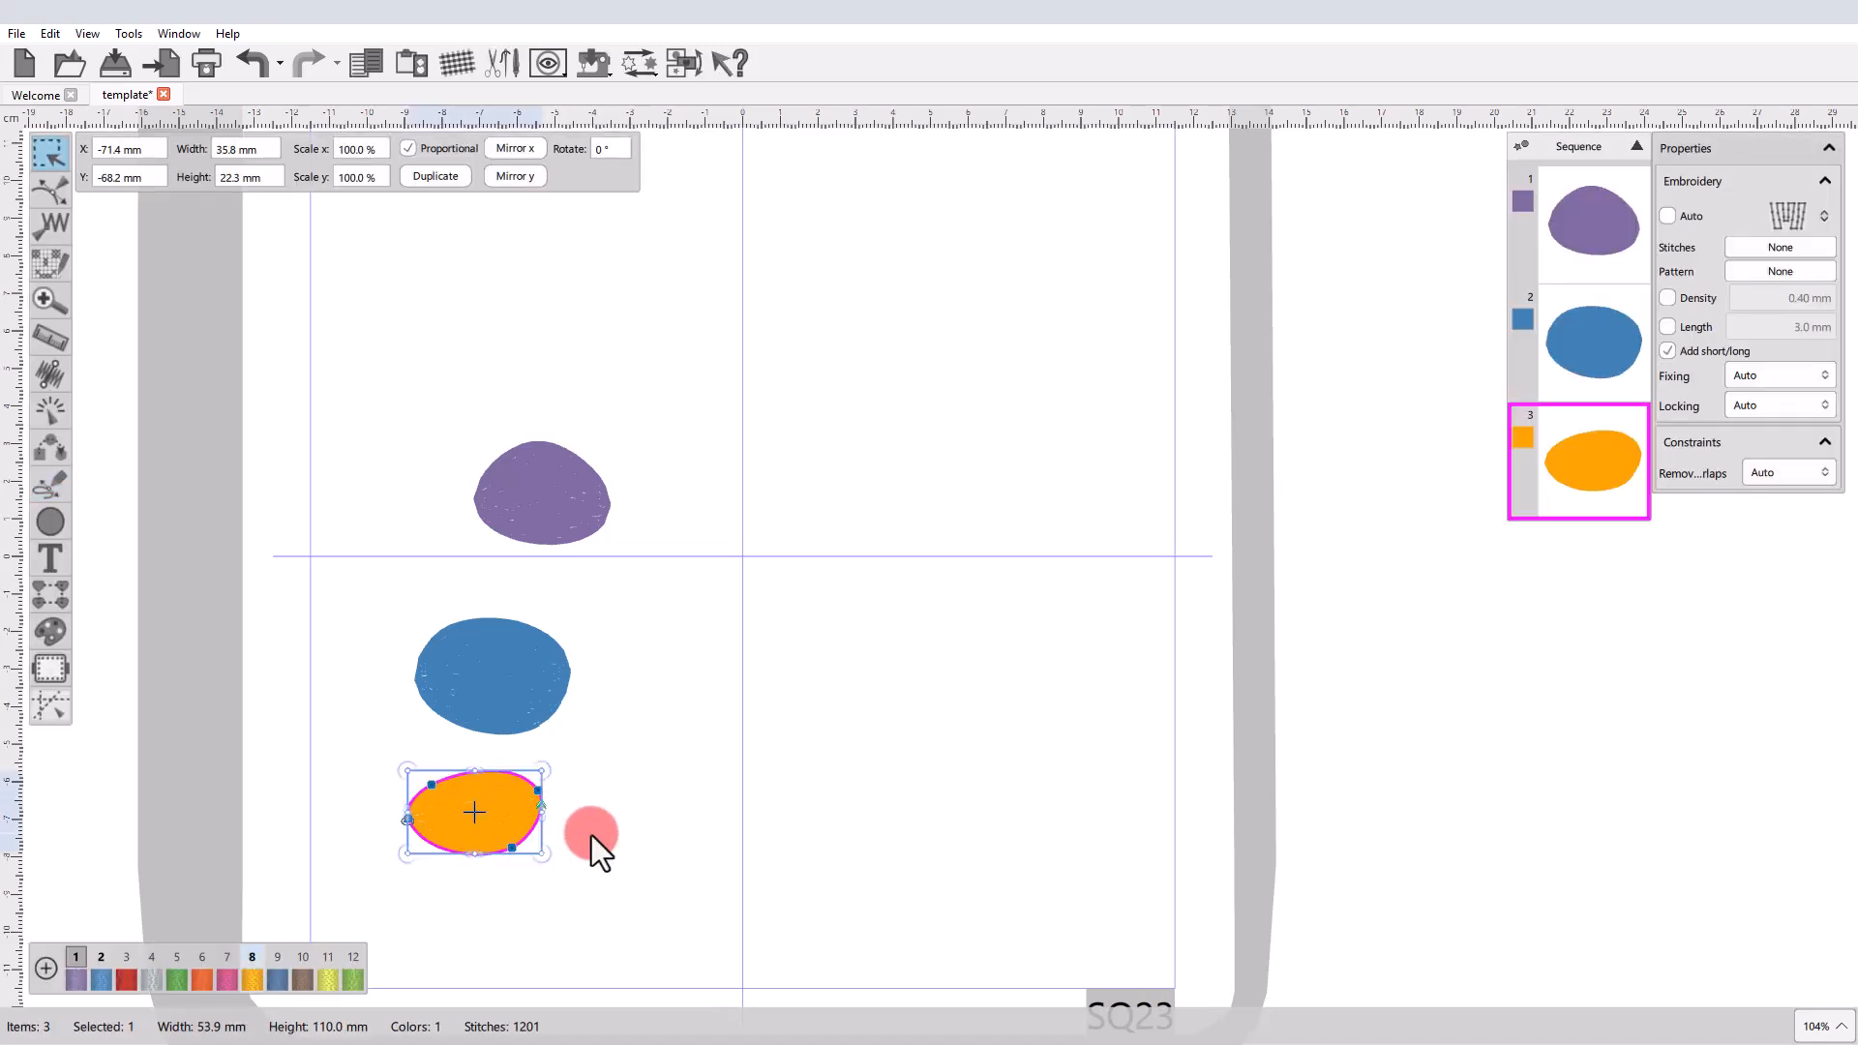
left_click(590, 834)
Start pair-point digitizing and set the stitch type for new shapes to the S-shaped satin type.
left_click_drag(62, 495, 135, 526)
left_click(1778, 245)
left_click(1782, 219)
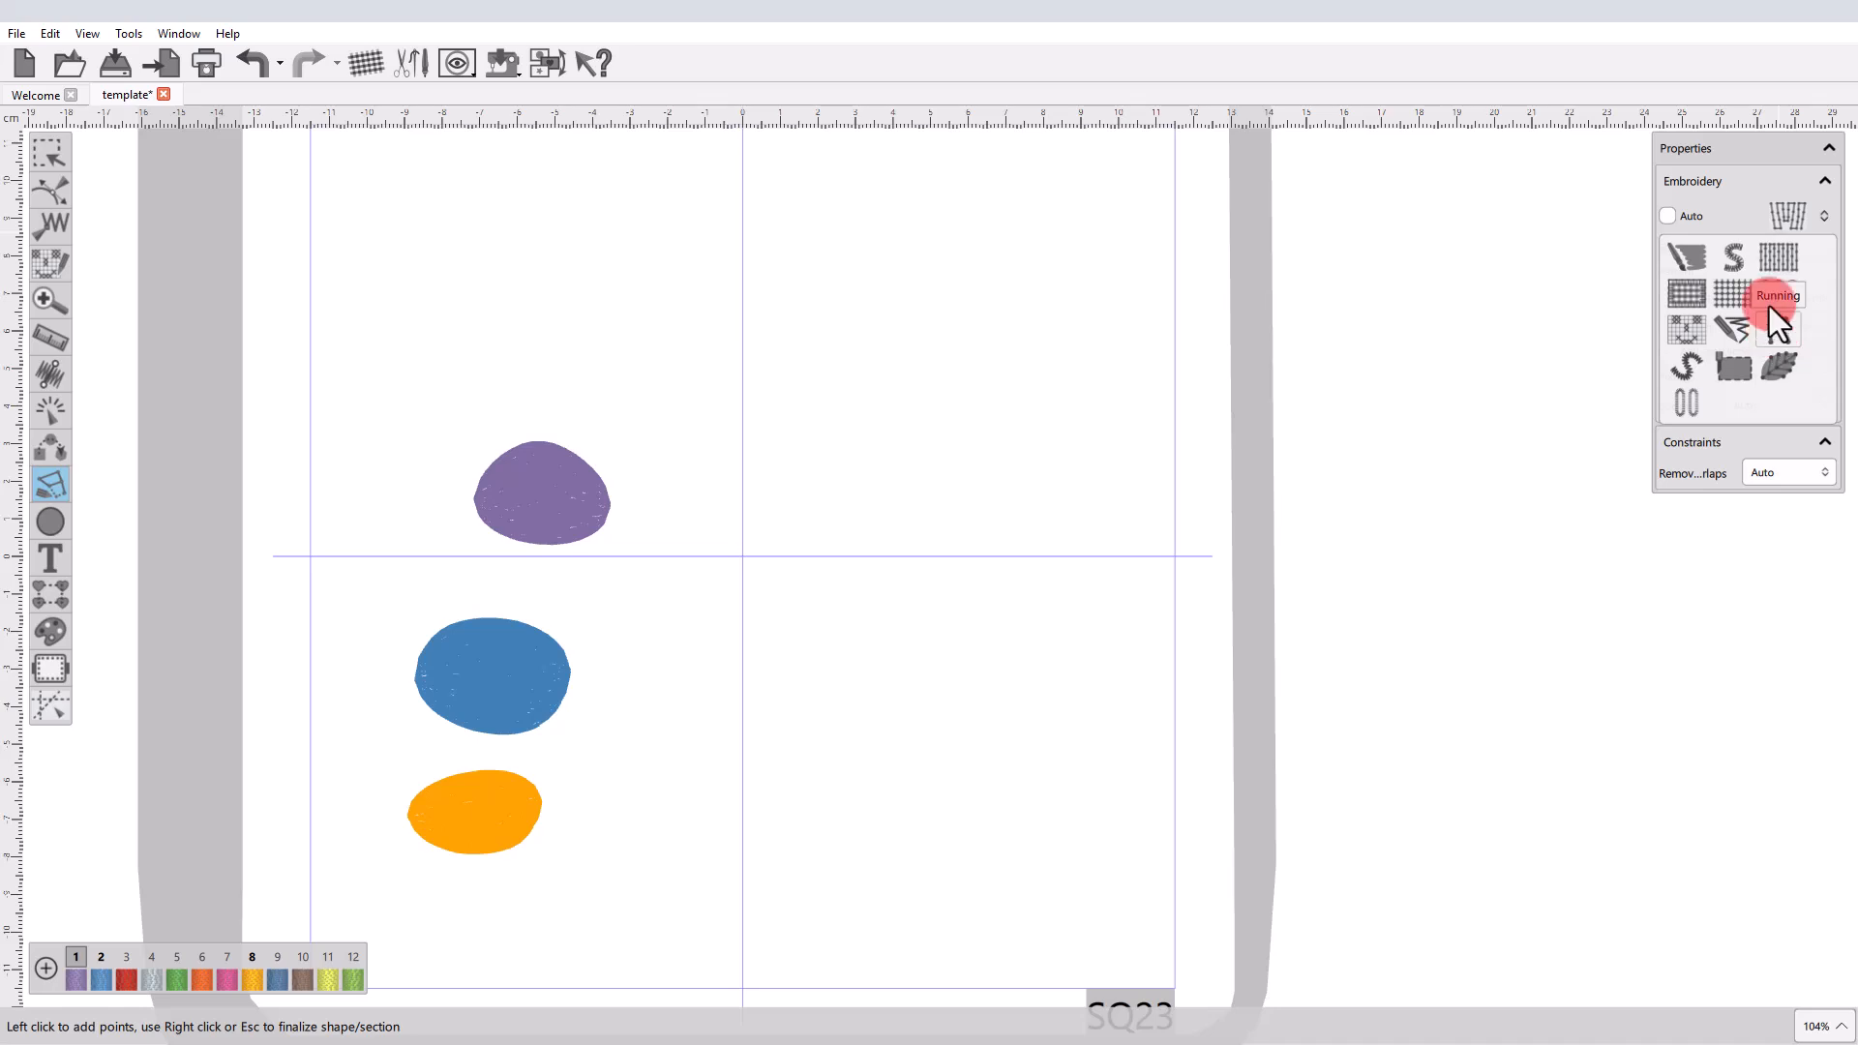
left_click(1751, 257)
Pair-point digitize a three-pair satin shape about 42 × 56 mm in the hoop's upper-right area and recolor it red with palette color 3.
left_click(833, 295)
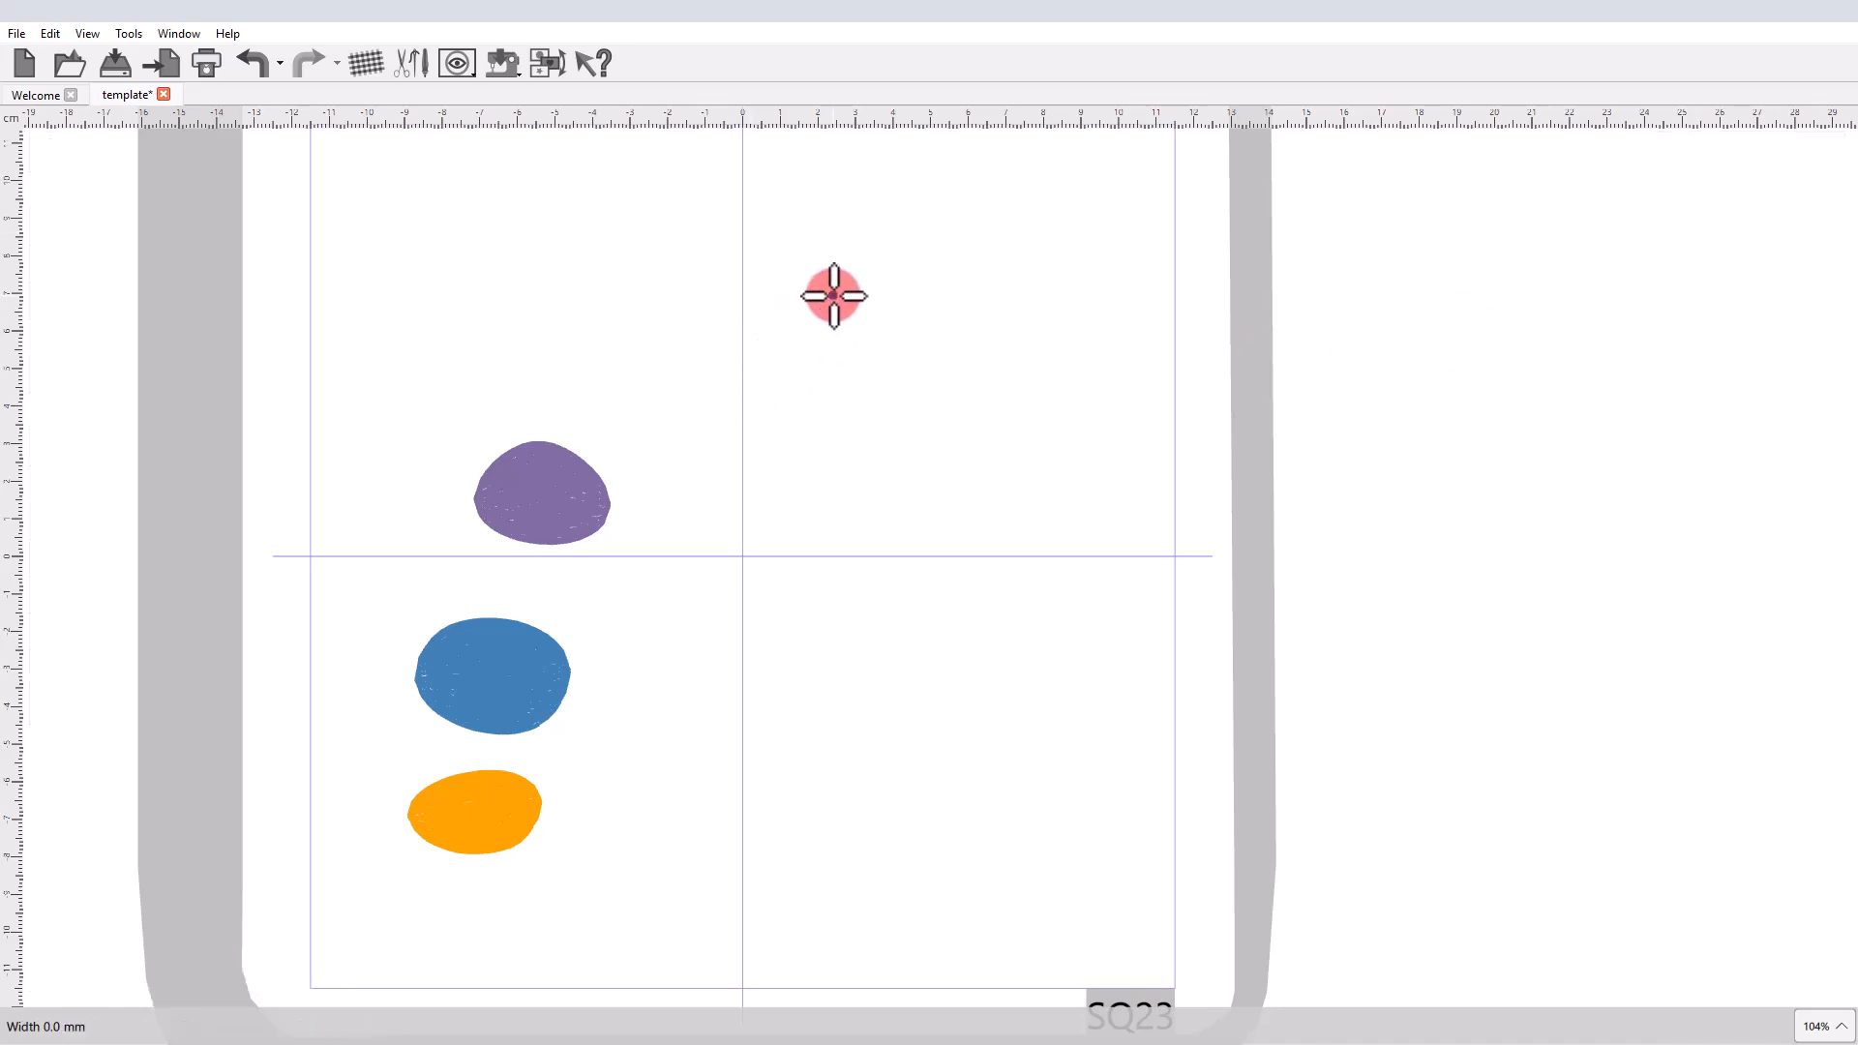
left_click(964, 298)
left_click(860, 405)
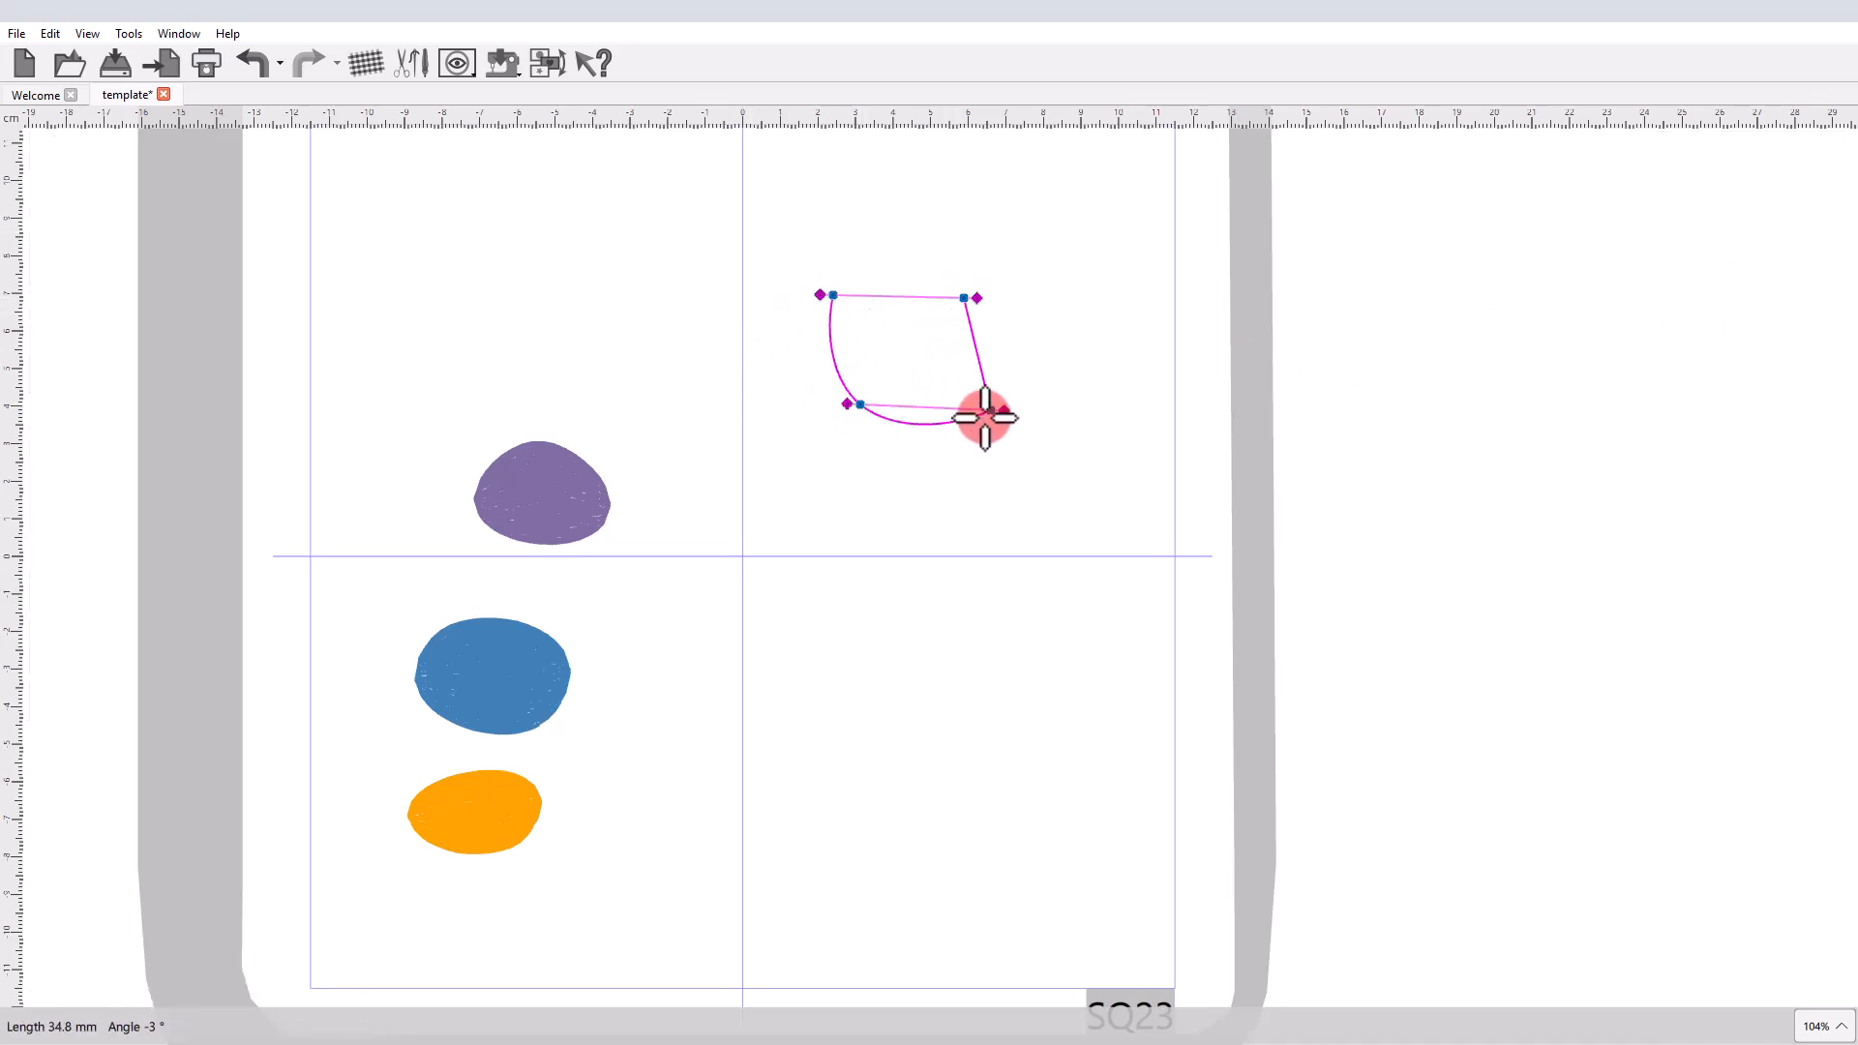
left_click(991, 410)
left_click(878, 507)
left_click(980, 506)
right_click(960, 522)
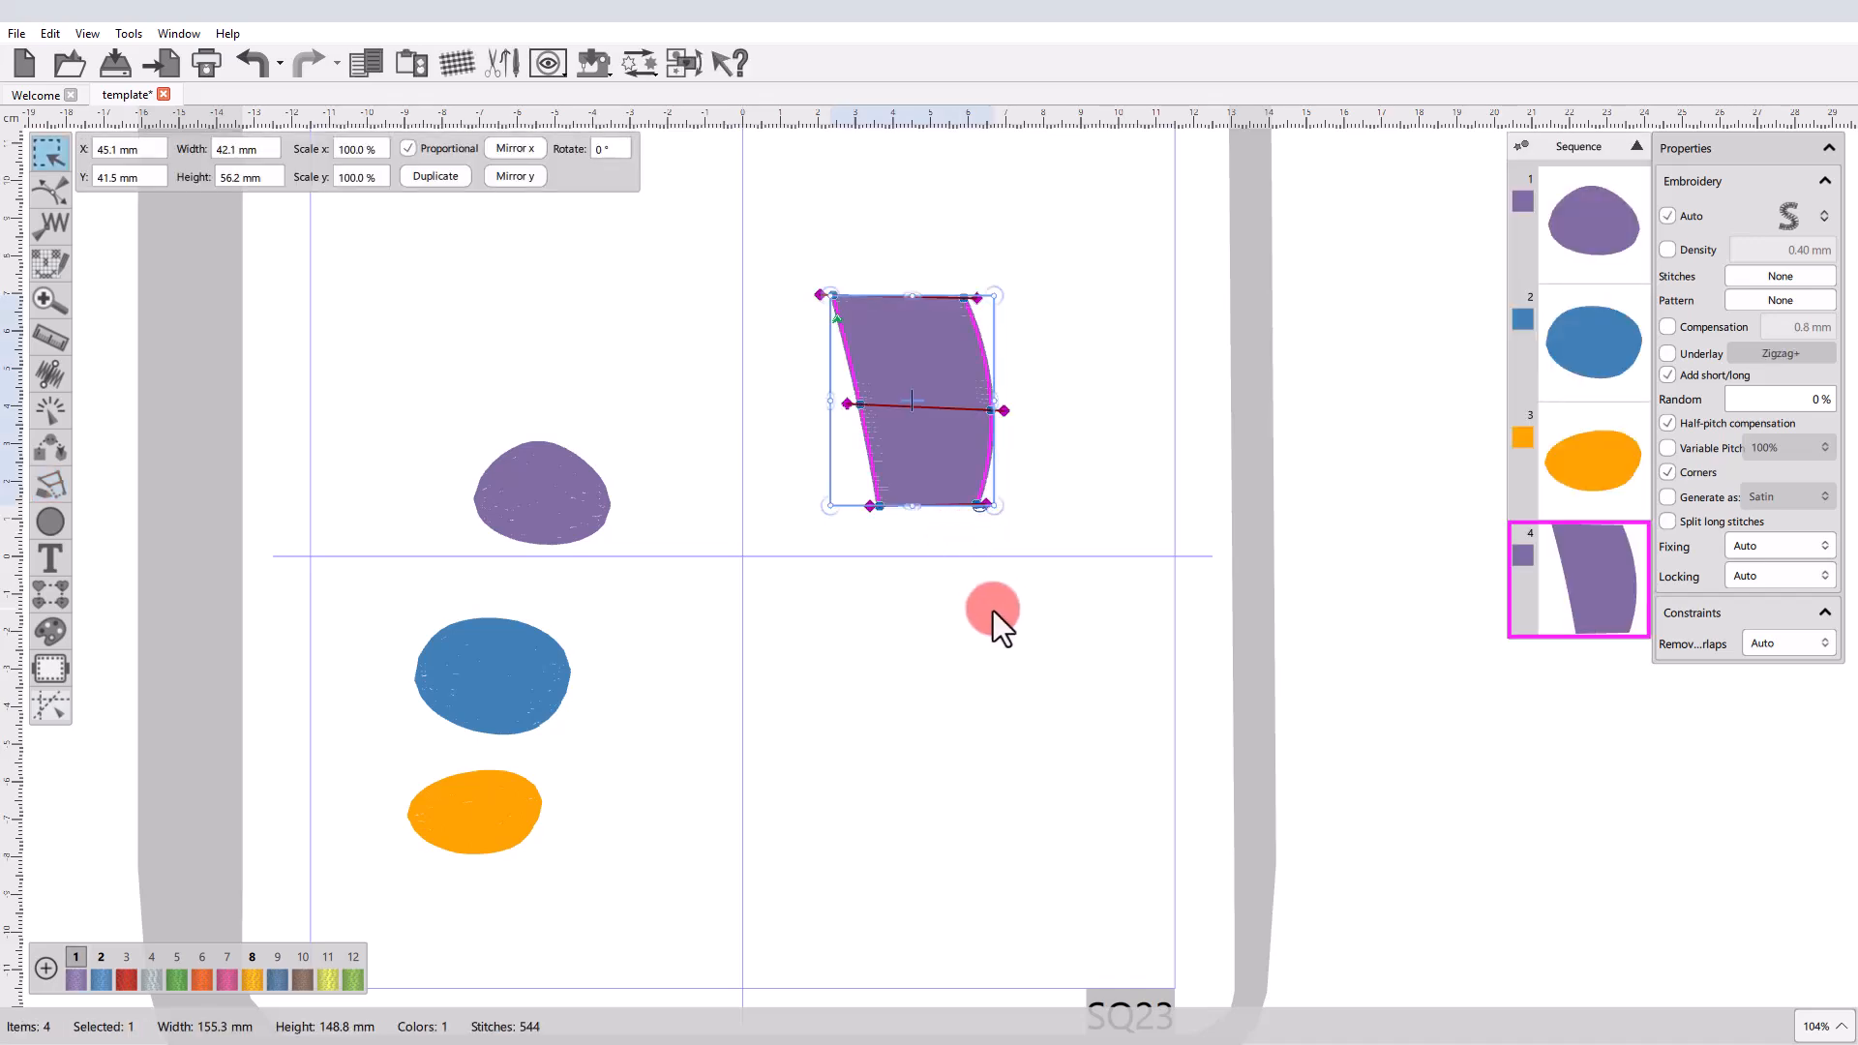
key("3")
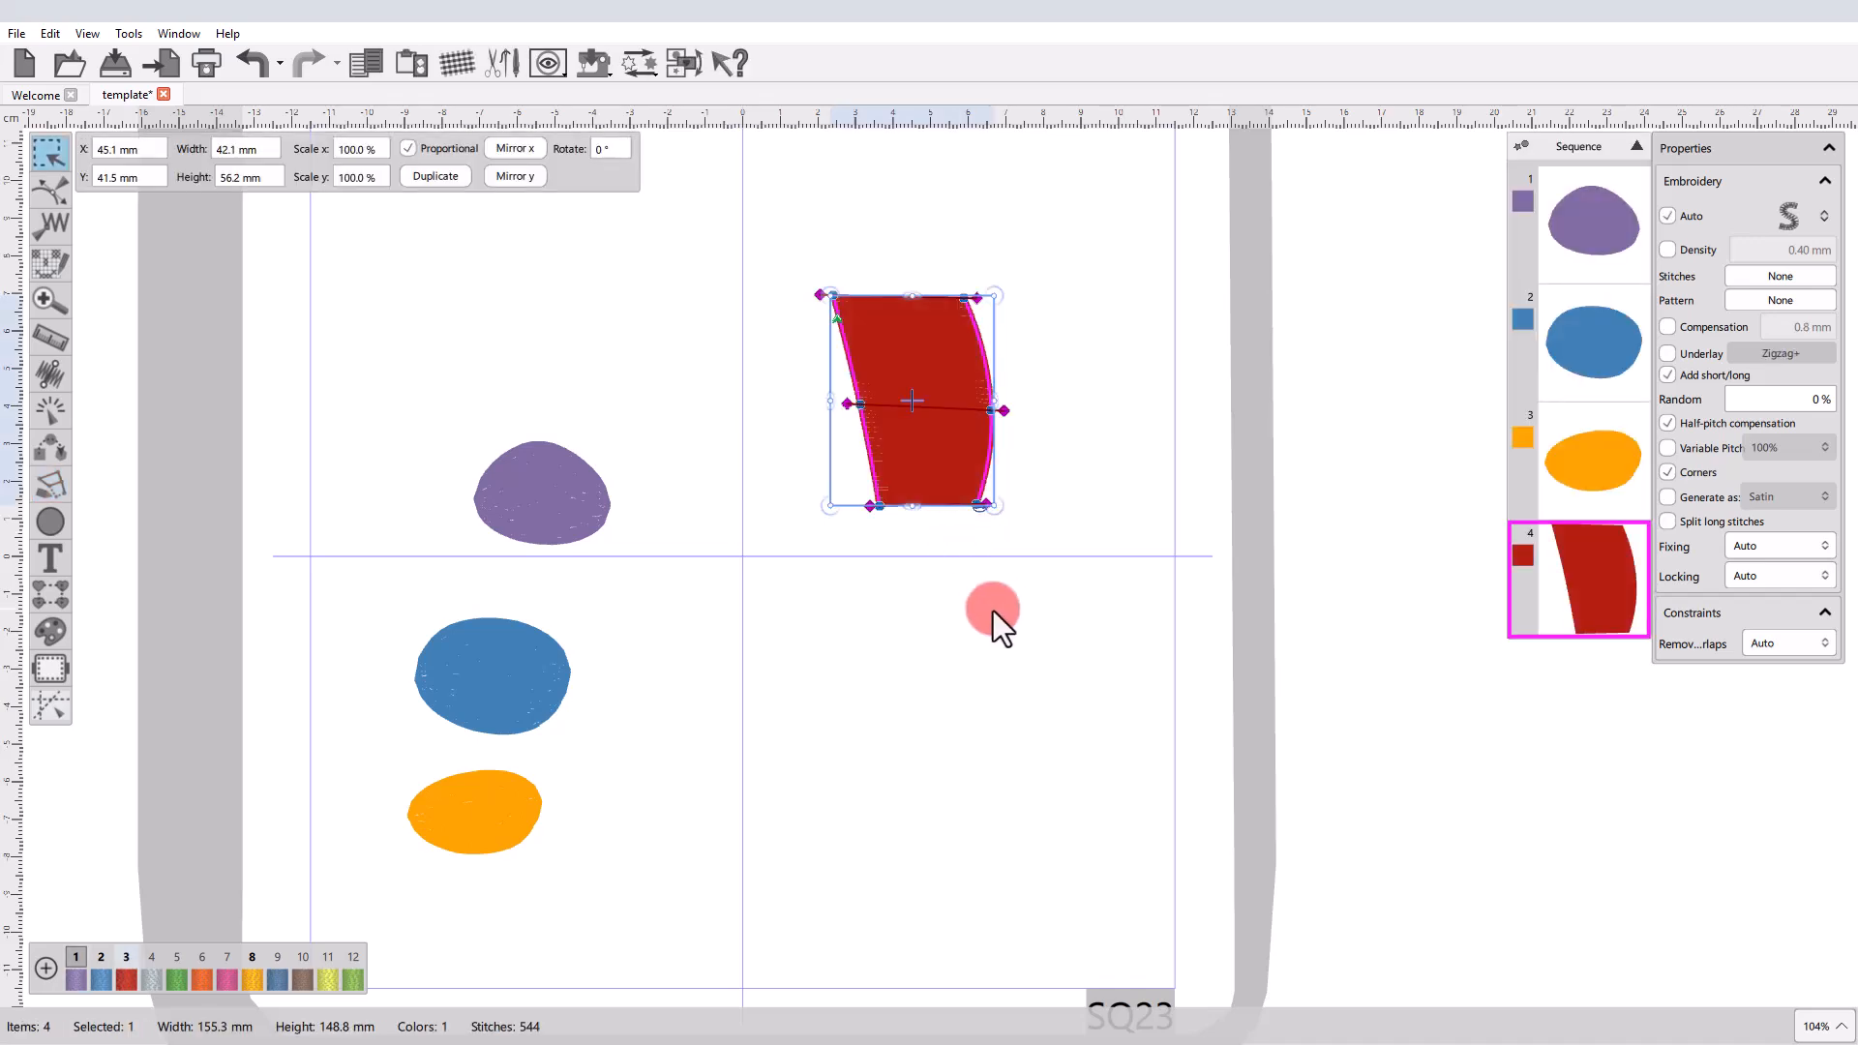
Pair-point digitize and finalize a three-pair shape that narrows downward, below the red satin shape in the hoop's lower-right area.
left_click(50, 483)
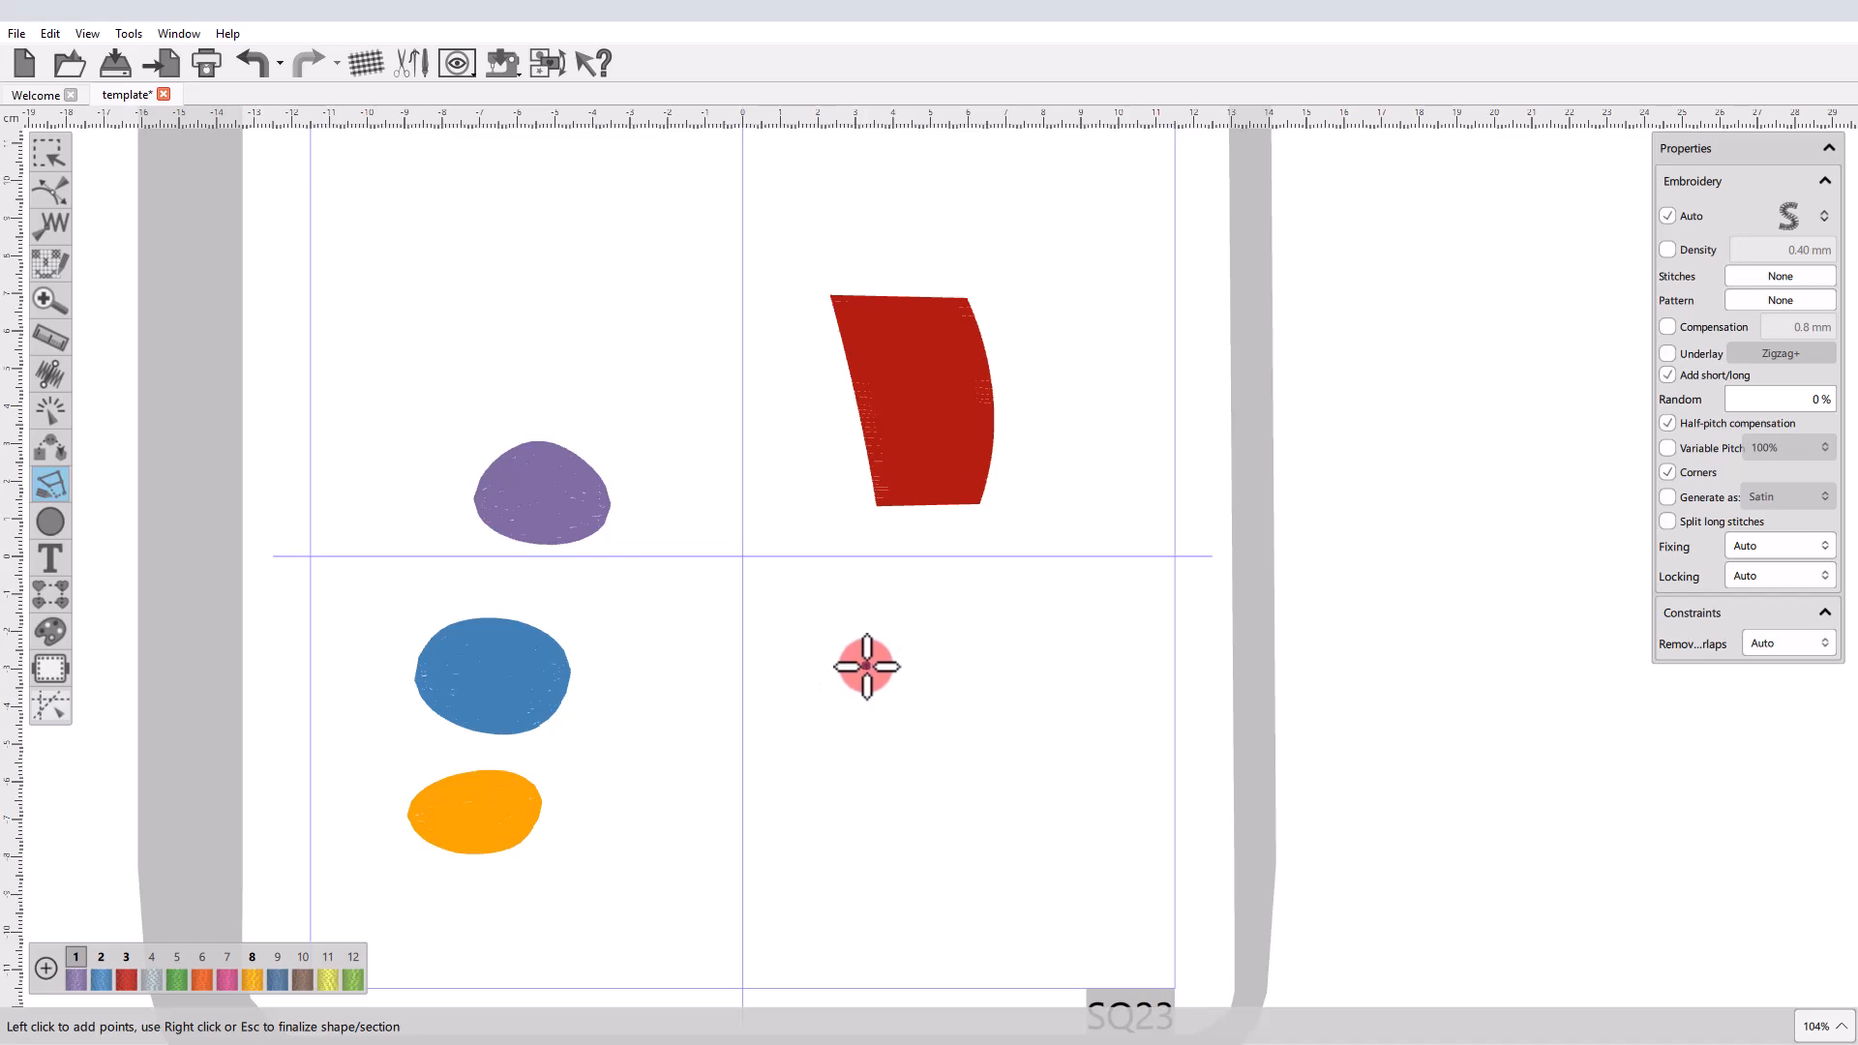
left_click(821, 656)
left_click(991, 656)
left_click(851, 746)
left_click(1000, 747)
left_click(886, 828)
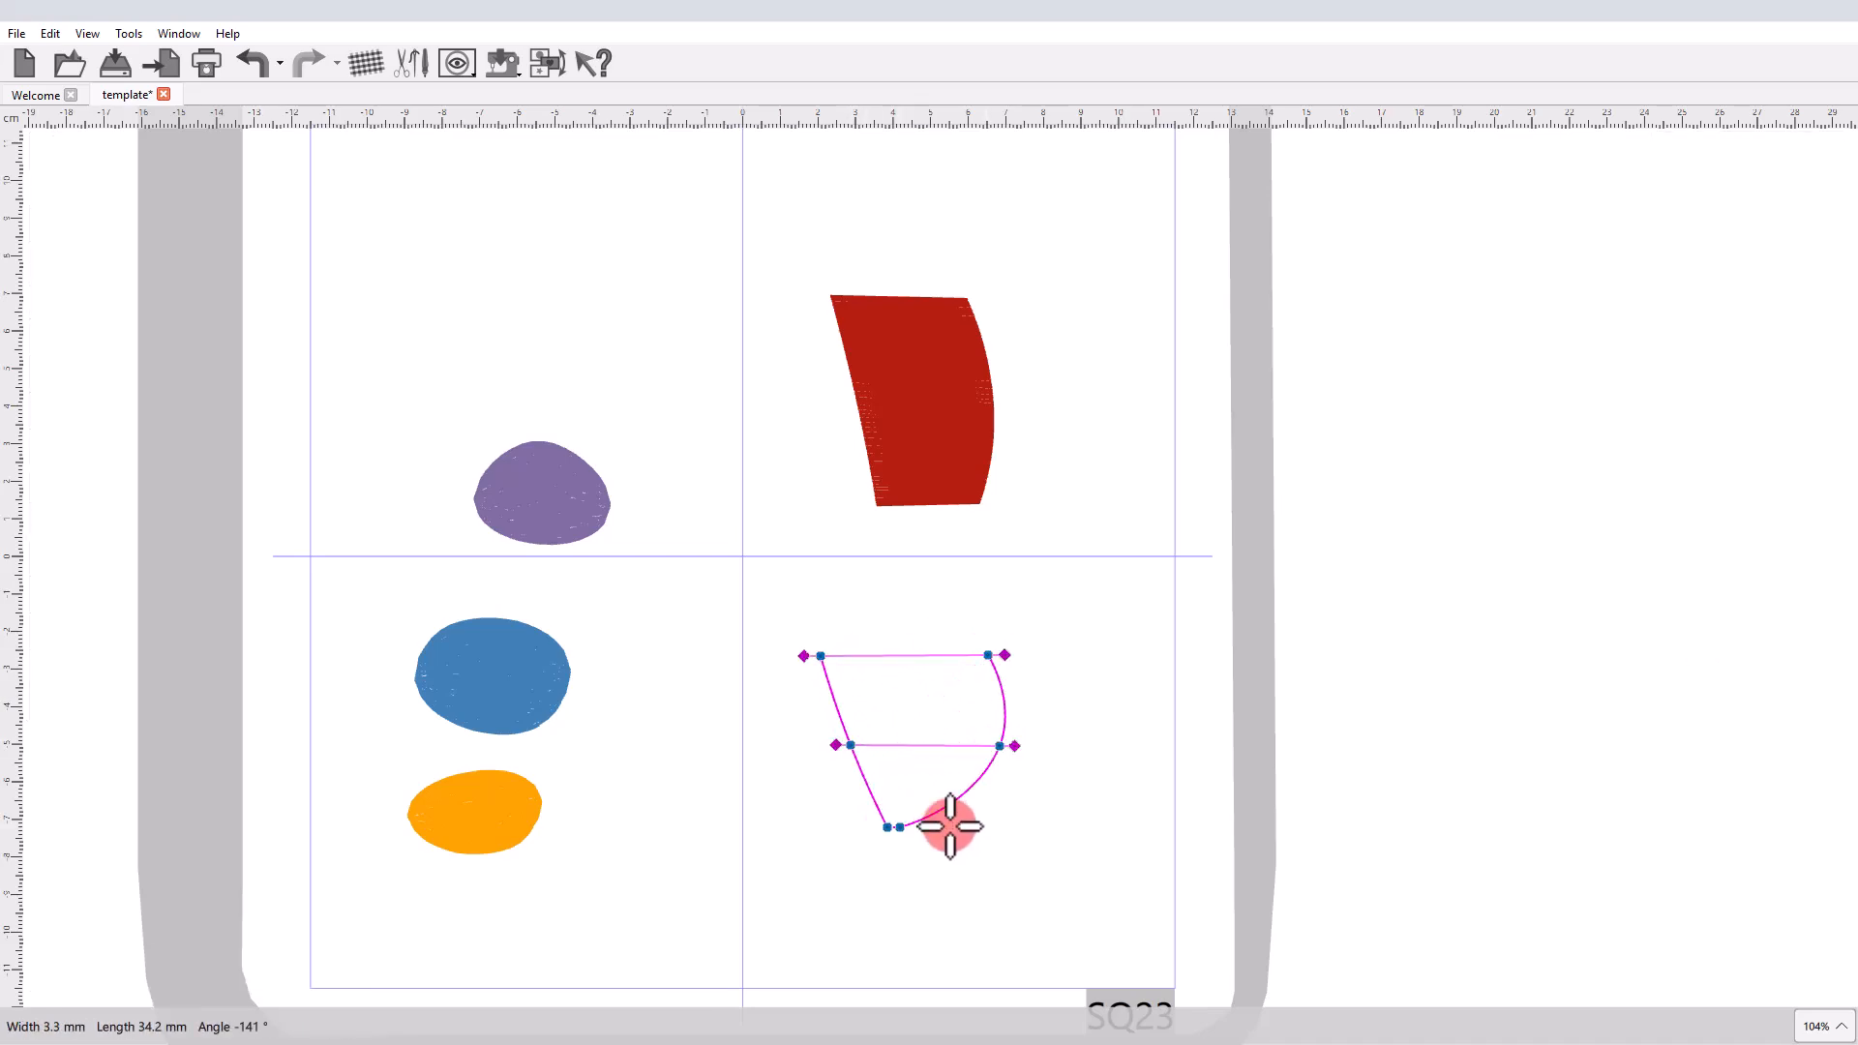
left_click(974, 824)
right_click(951, 834)
key("Escape")
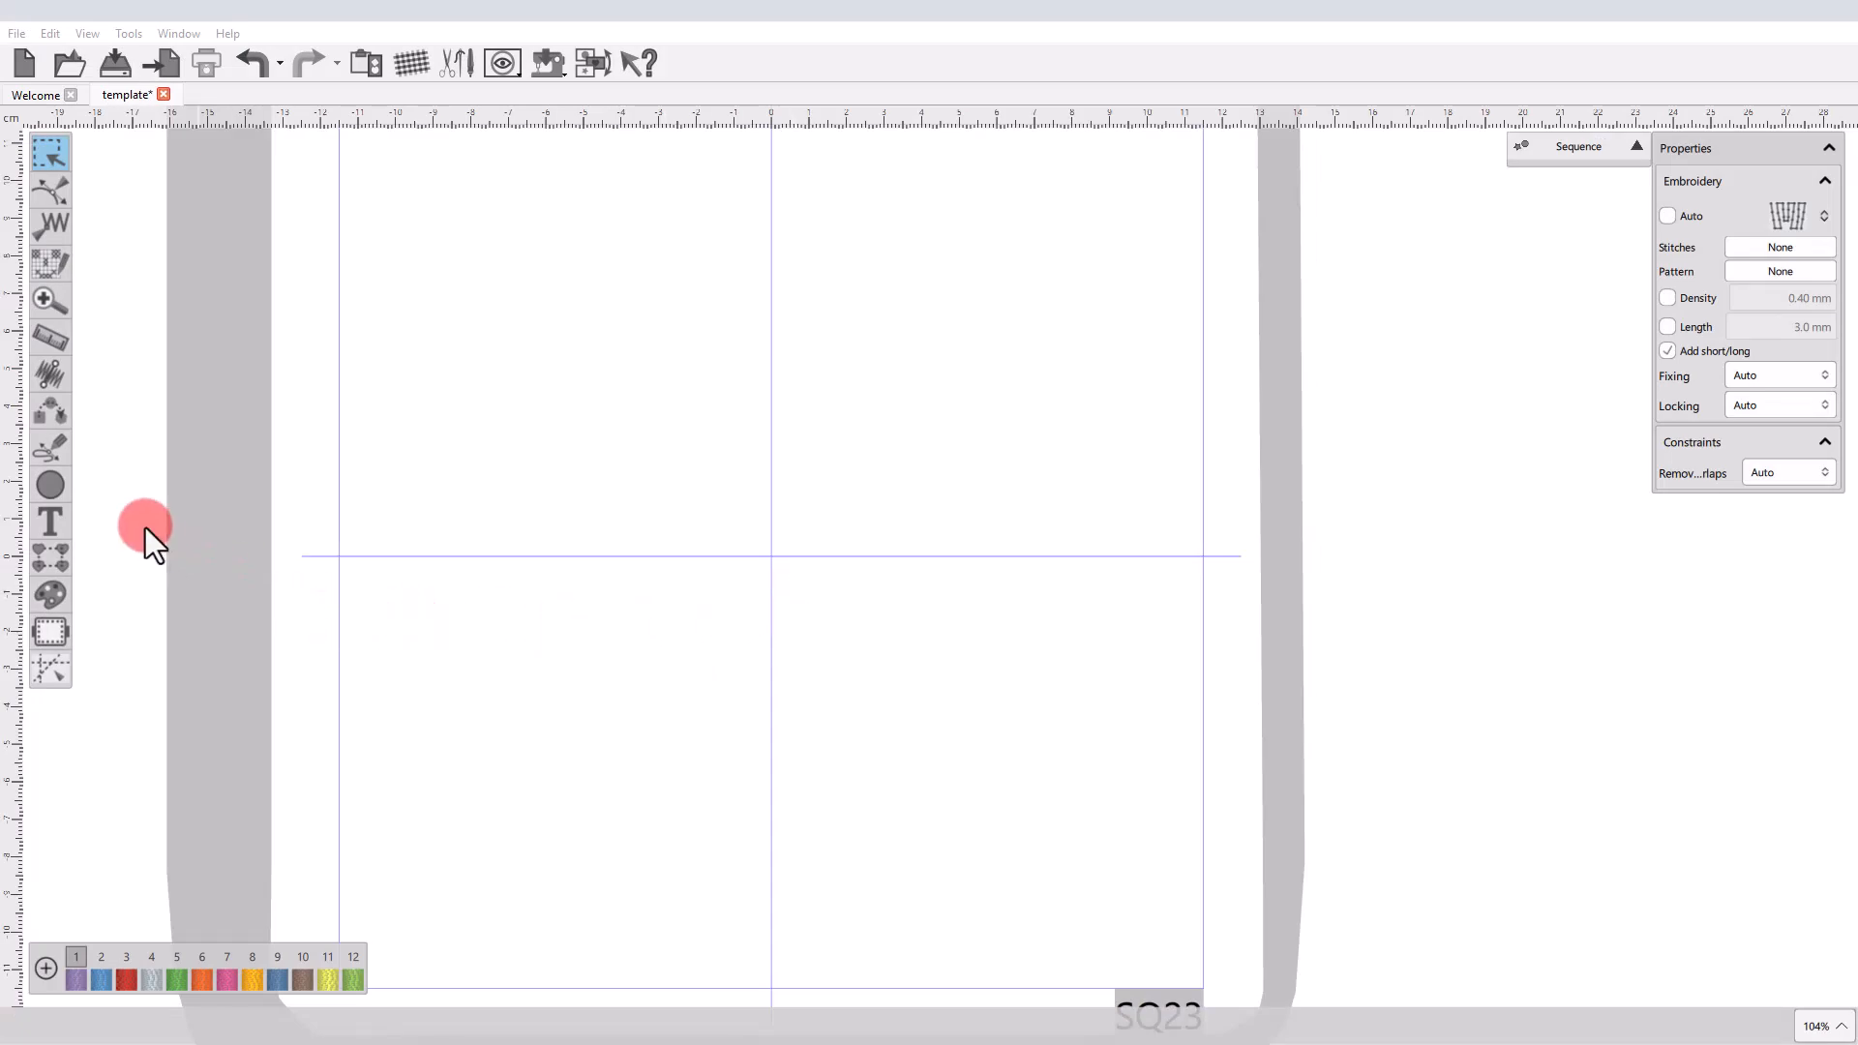
Start outline digitizing and set the stitch type for new shapes to the S-shaped satin outline type.
left_click(53, 450)
left_click(110, 466)
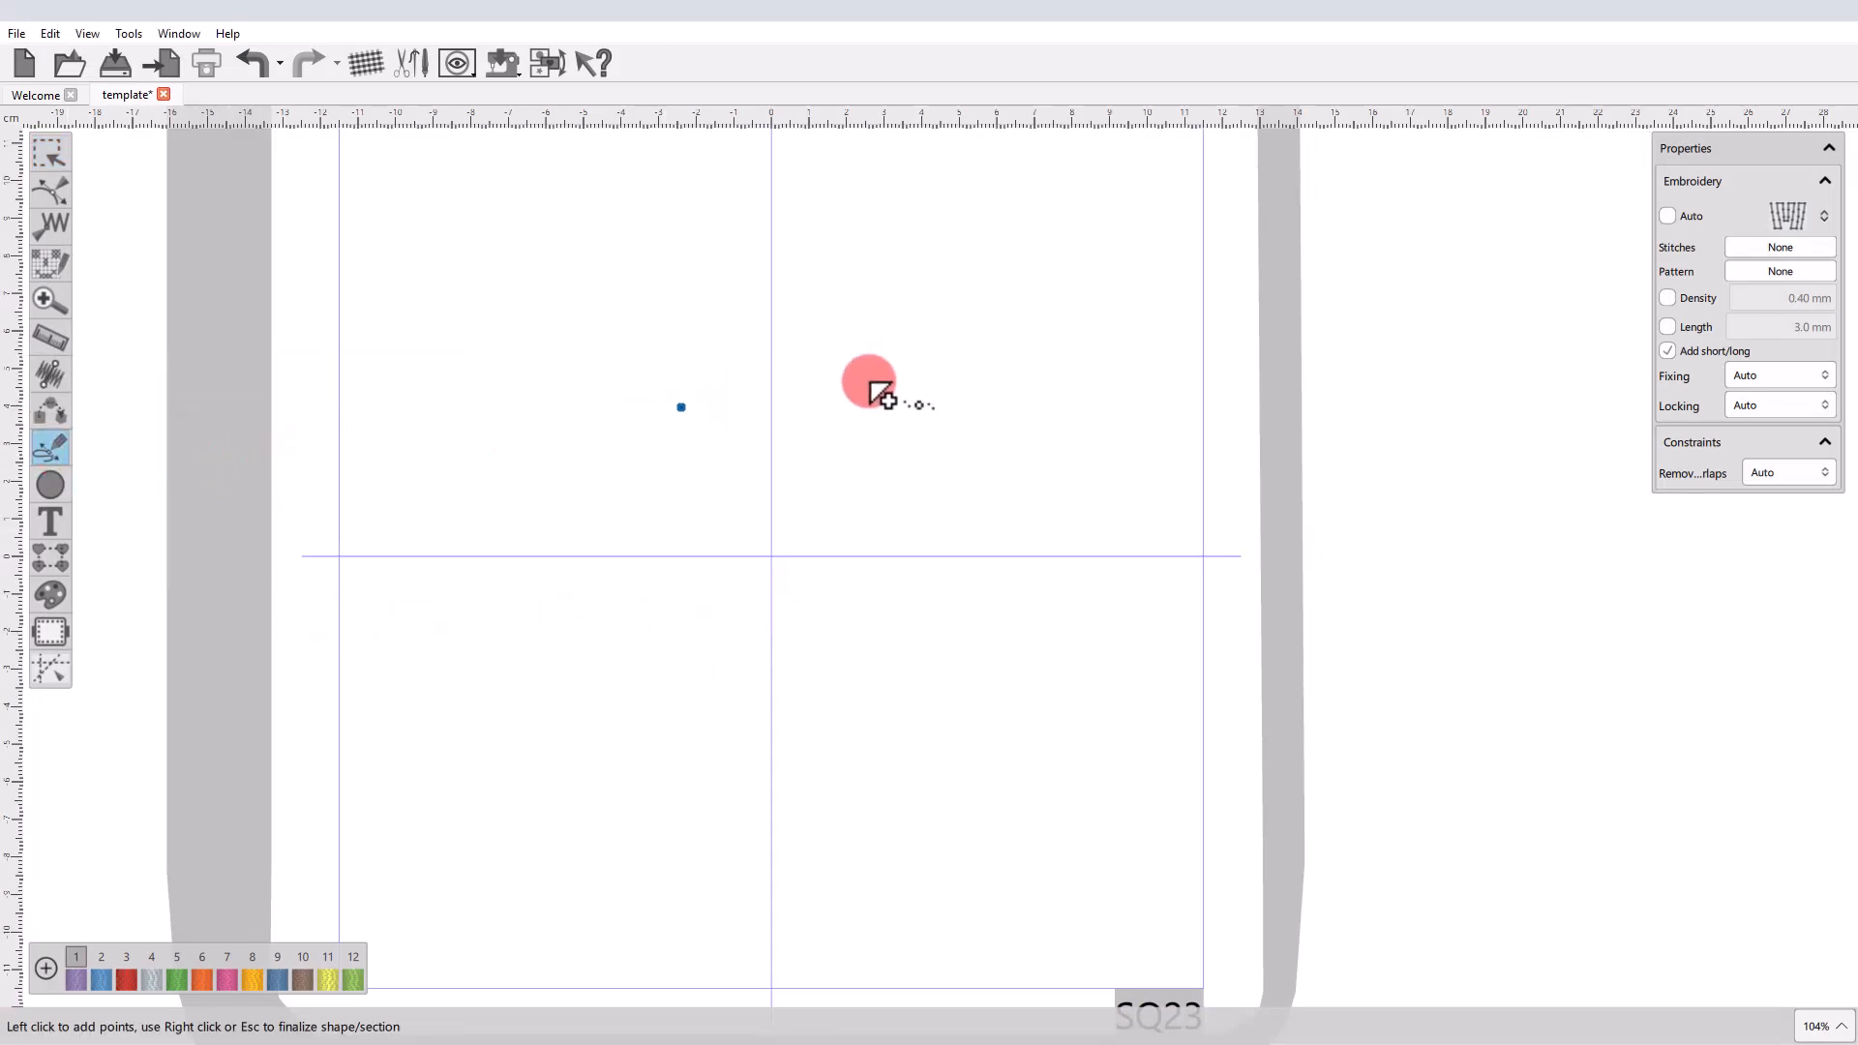
left_click(1802, 217)
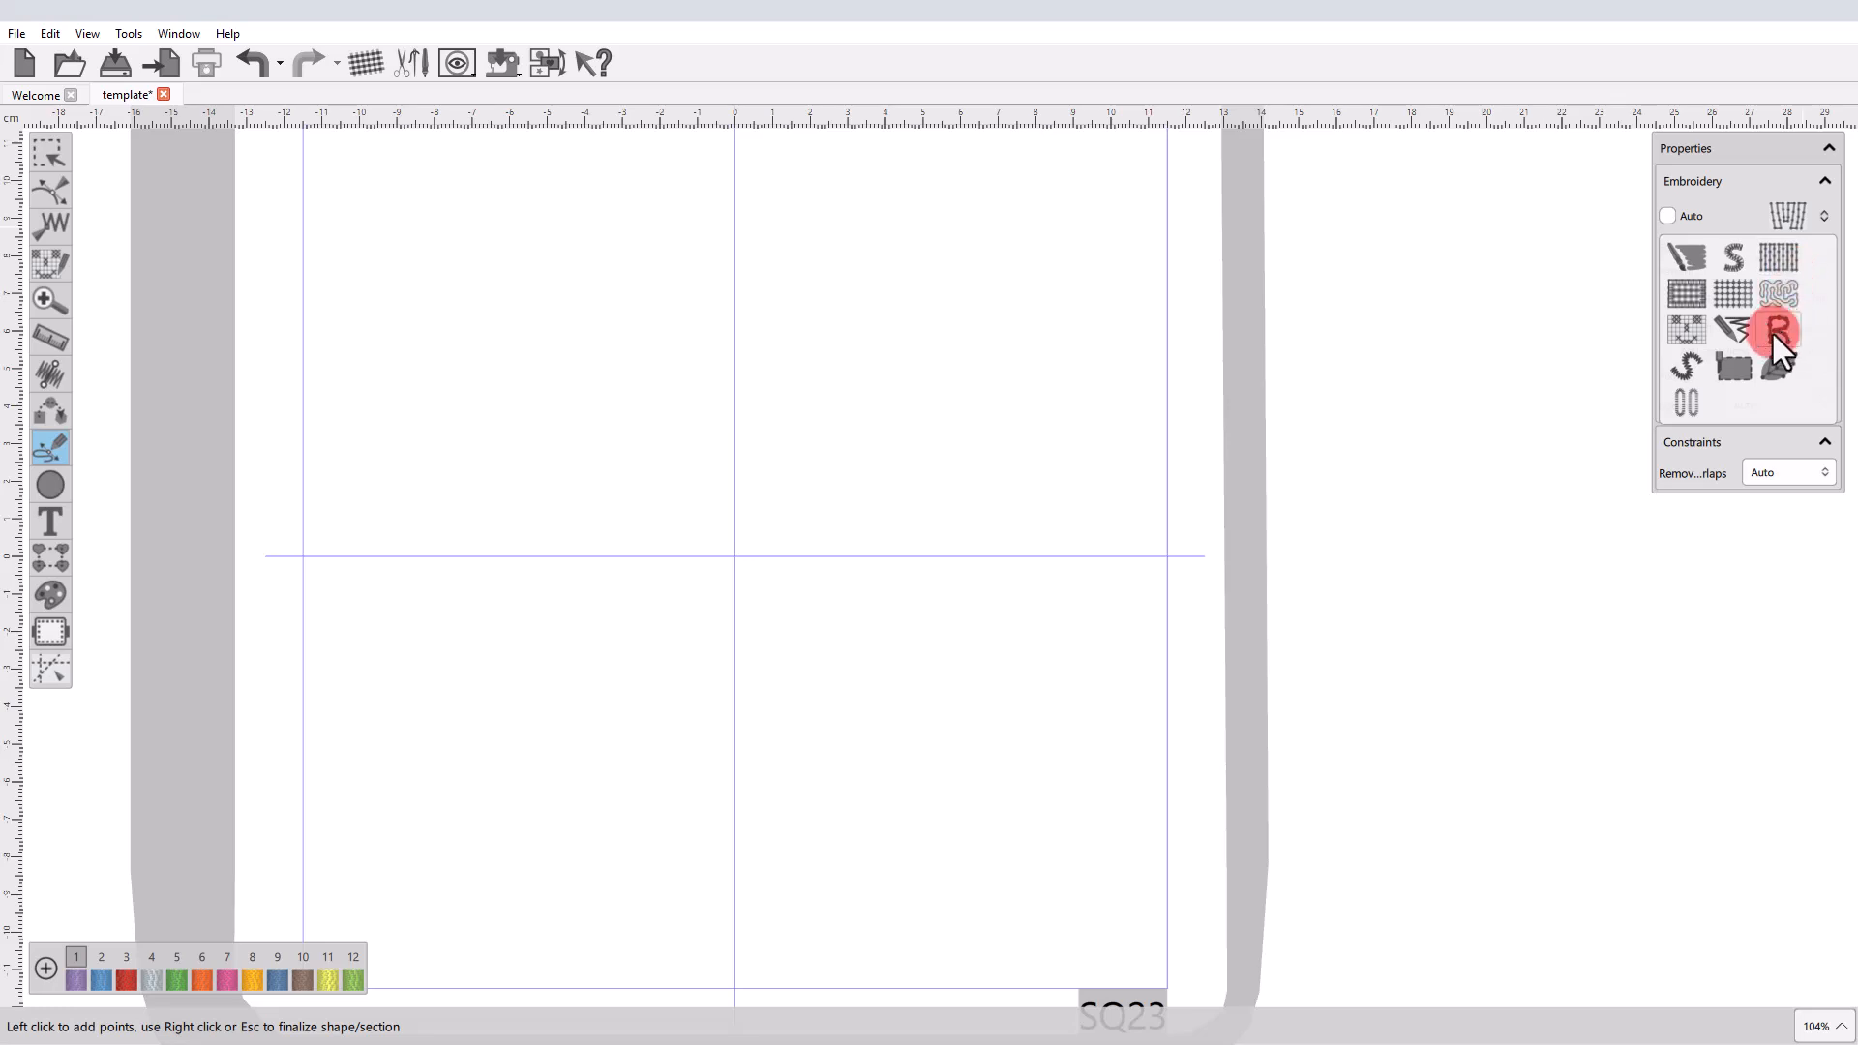
left_click(1681, 369)
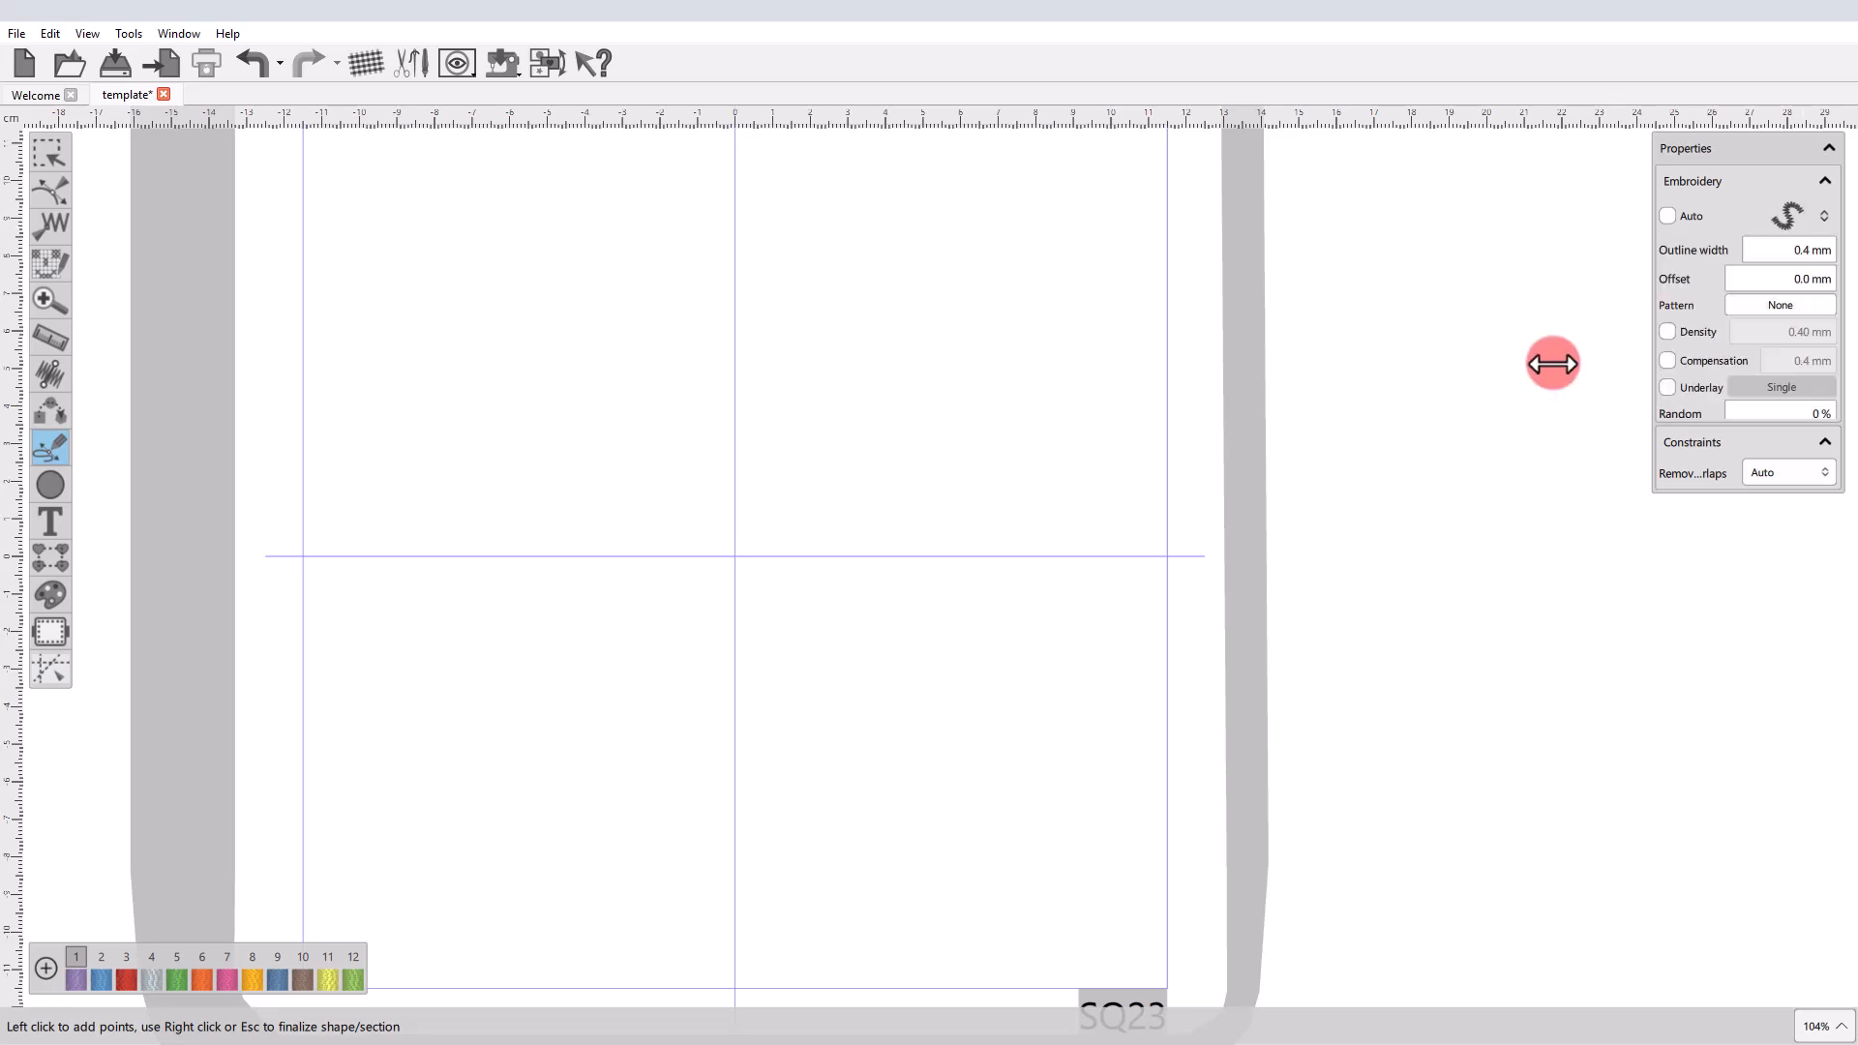
Outline-digitize an open four-point arch in the hoop's upper-left area and end the section while keeping the shape open for another one.
left_click(376, 369)
left_click(379, 300)
left_click(498, 314)
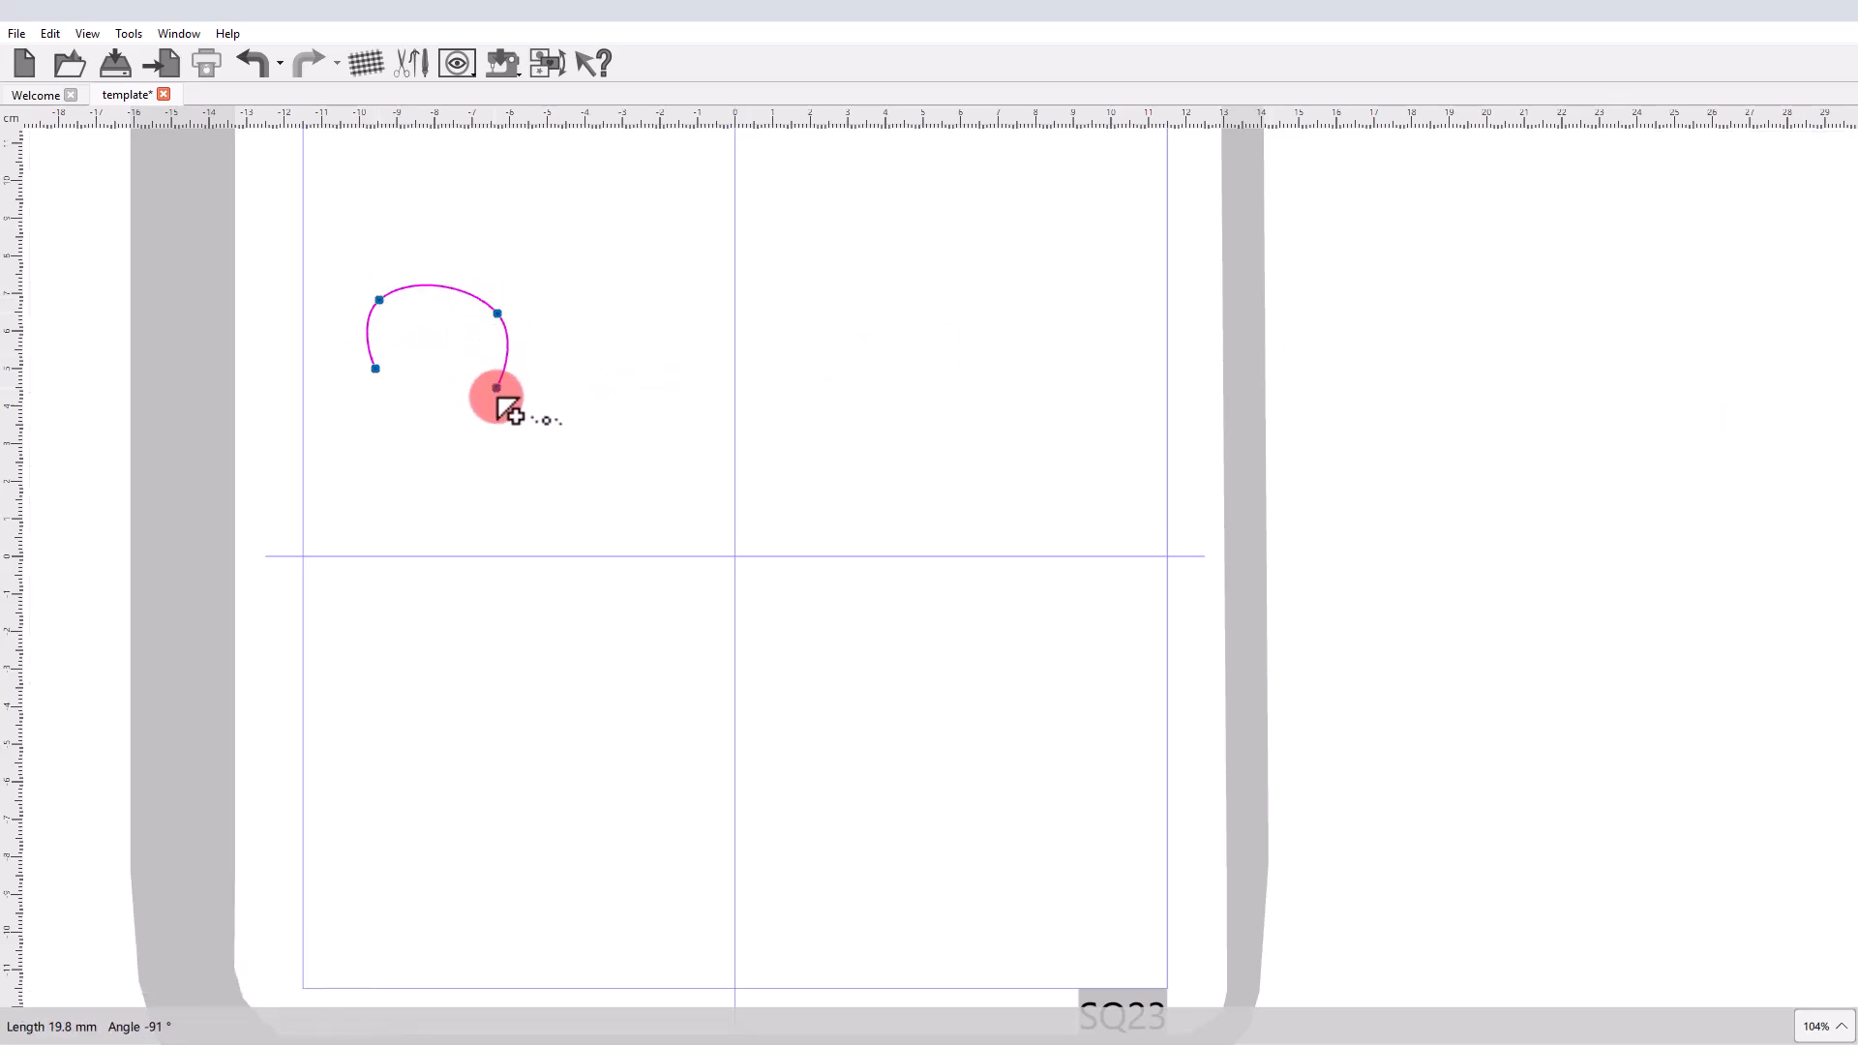
left_click(509, 376)
right_click(508, 385)
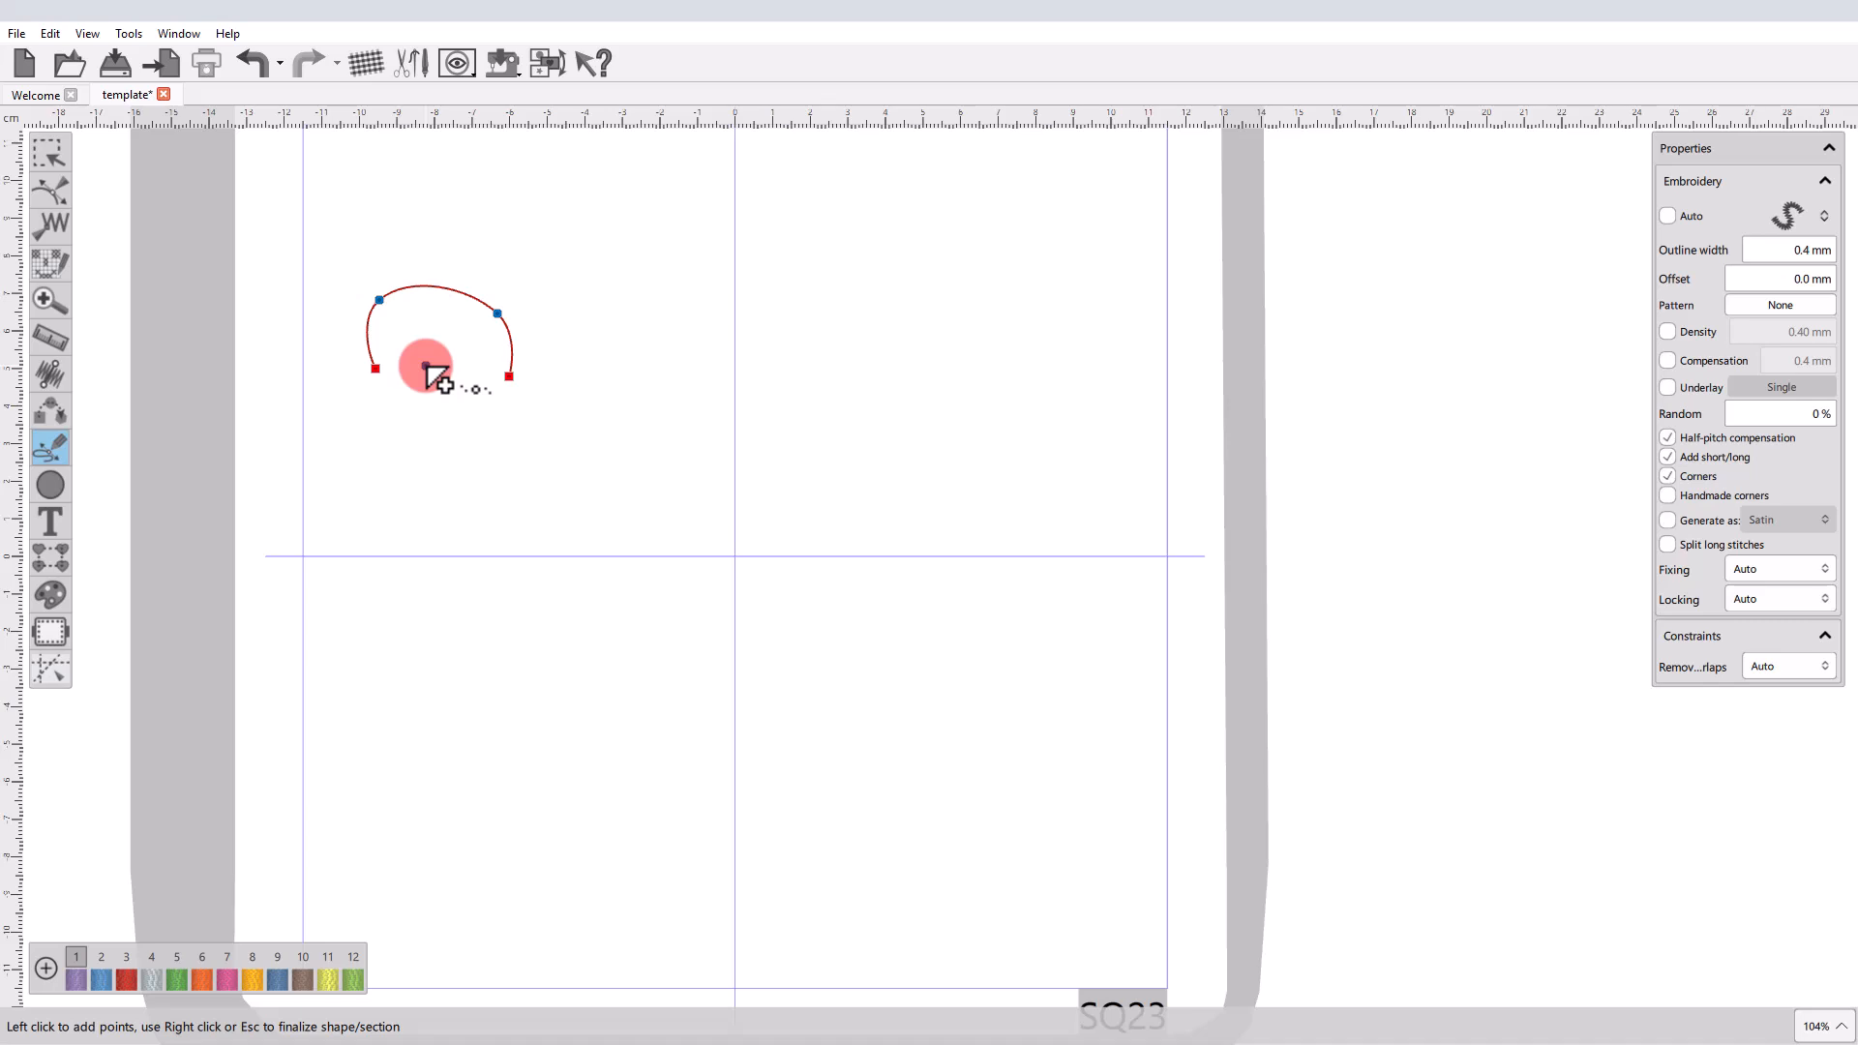
right_click(509, 376)
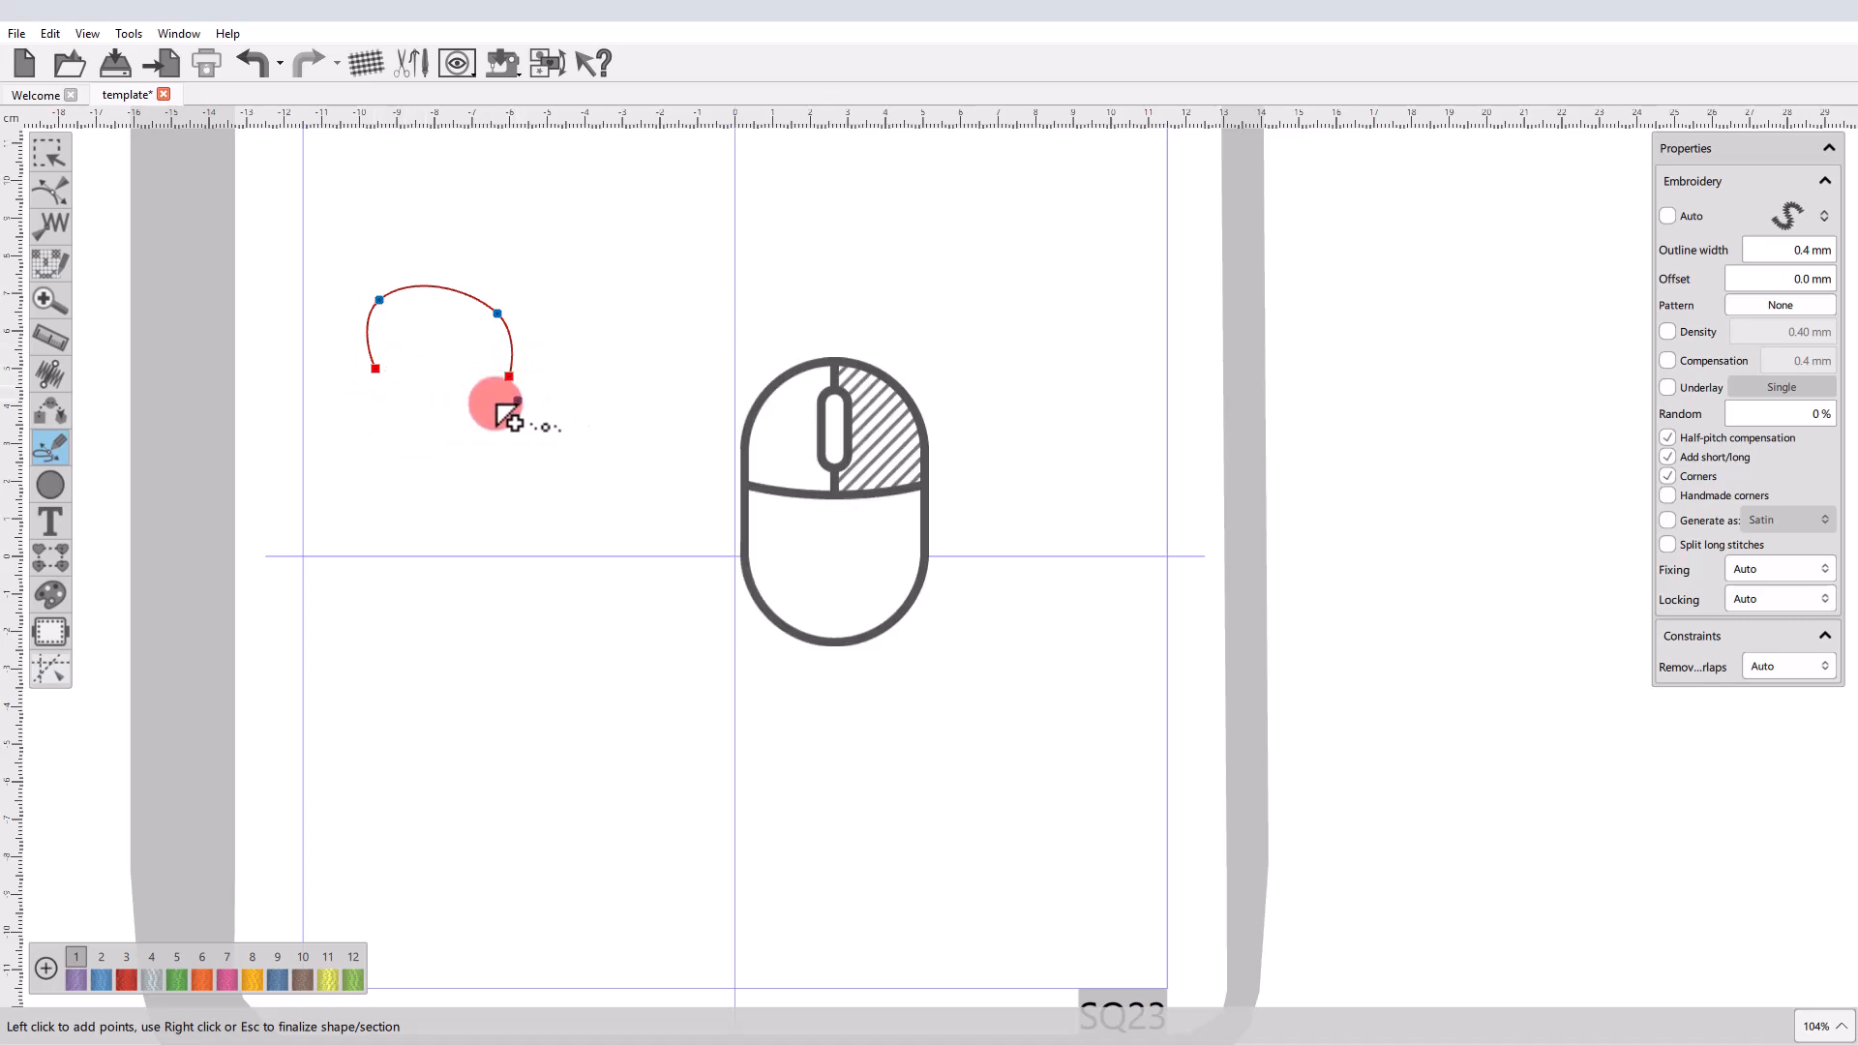
Add a second four-point arch section below the first and finalize both as one shape about 39 × 54 mm.
mouse_move(387, 472)
left_mouse_down()
mouse_move(448, 431)
mouse_move(522, 501)
left_mouse_up()
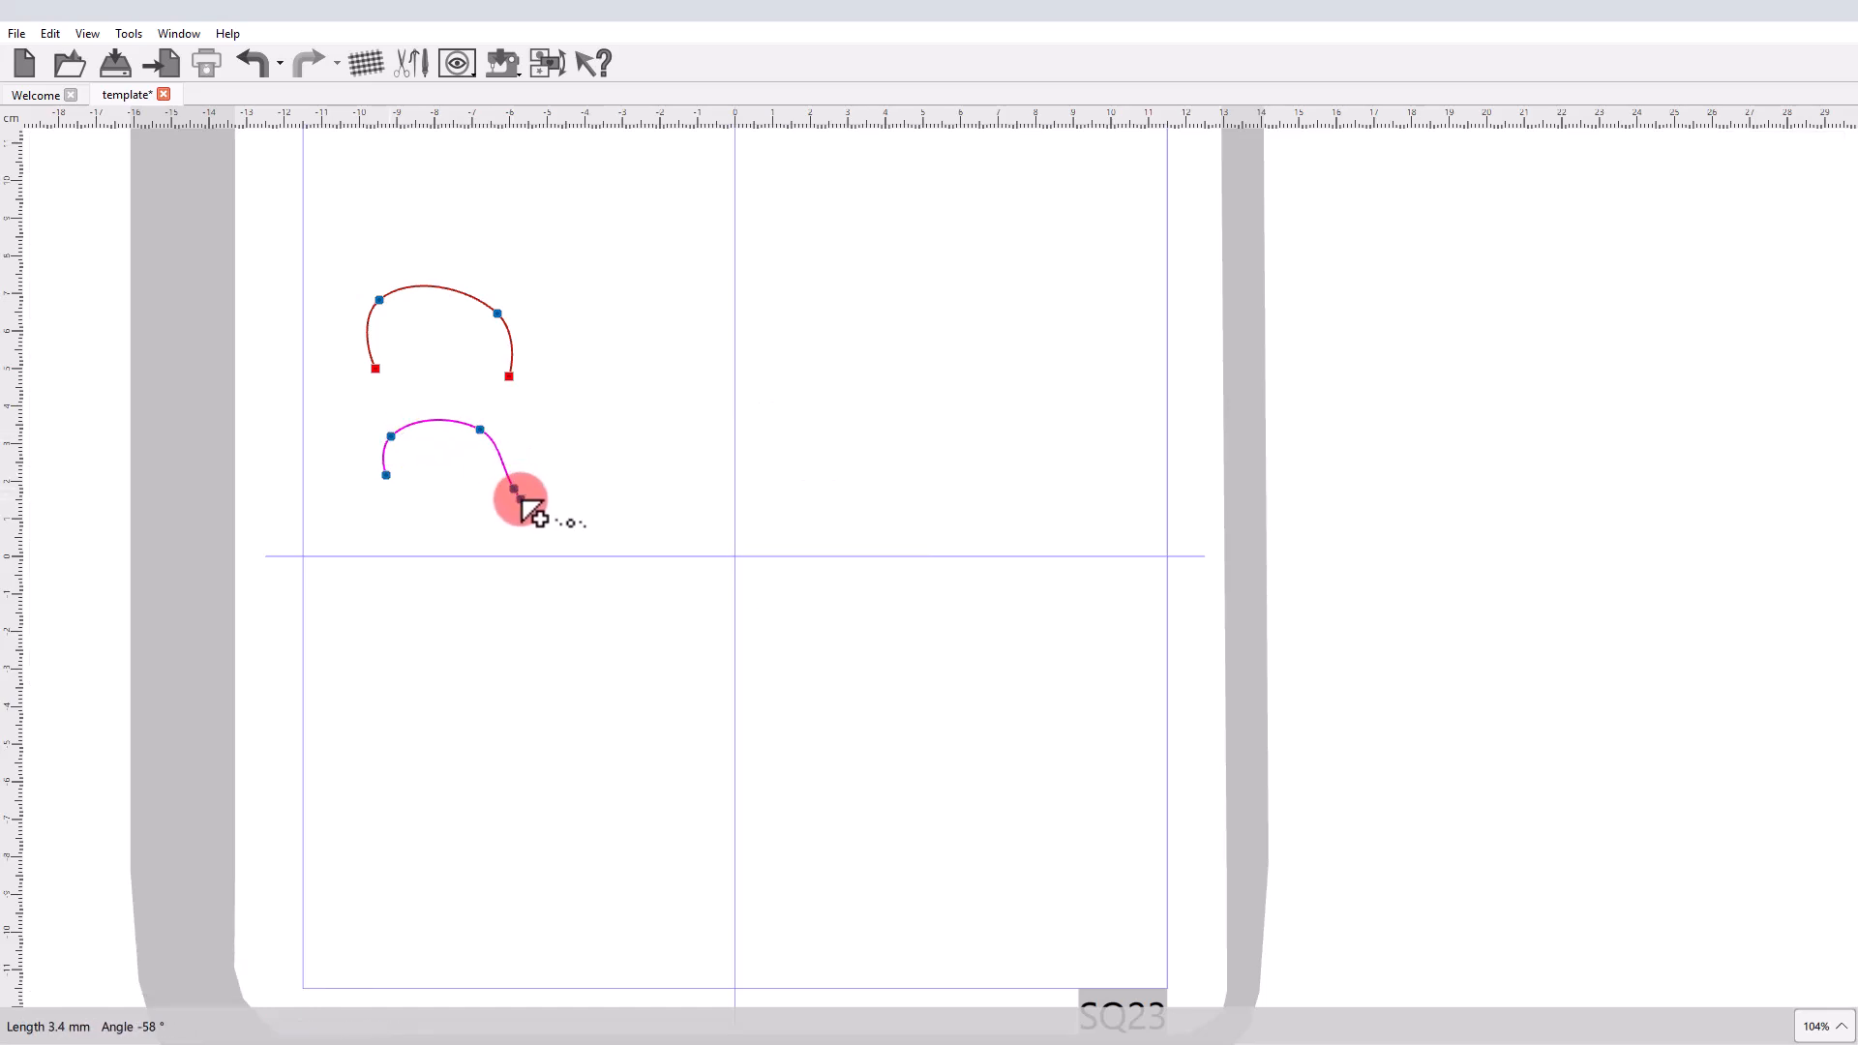
right_click(522, 501)
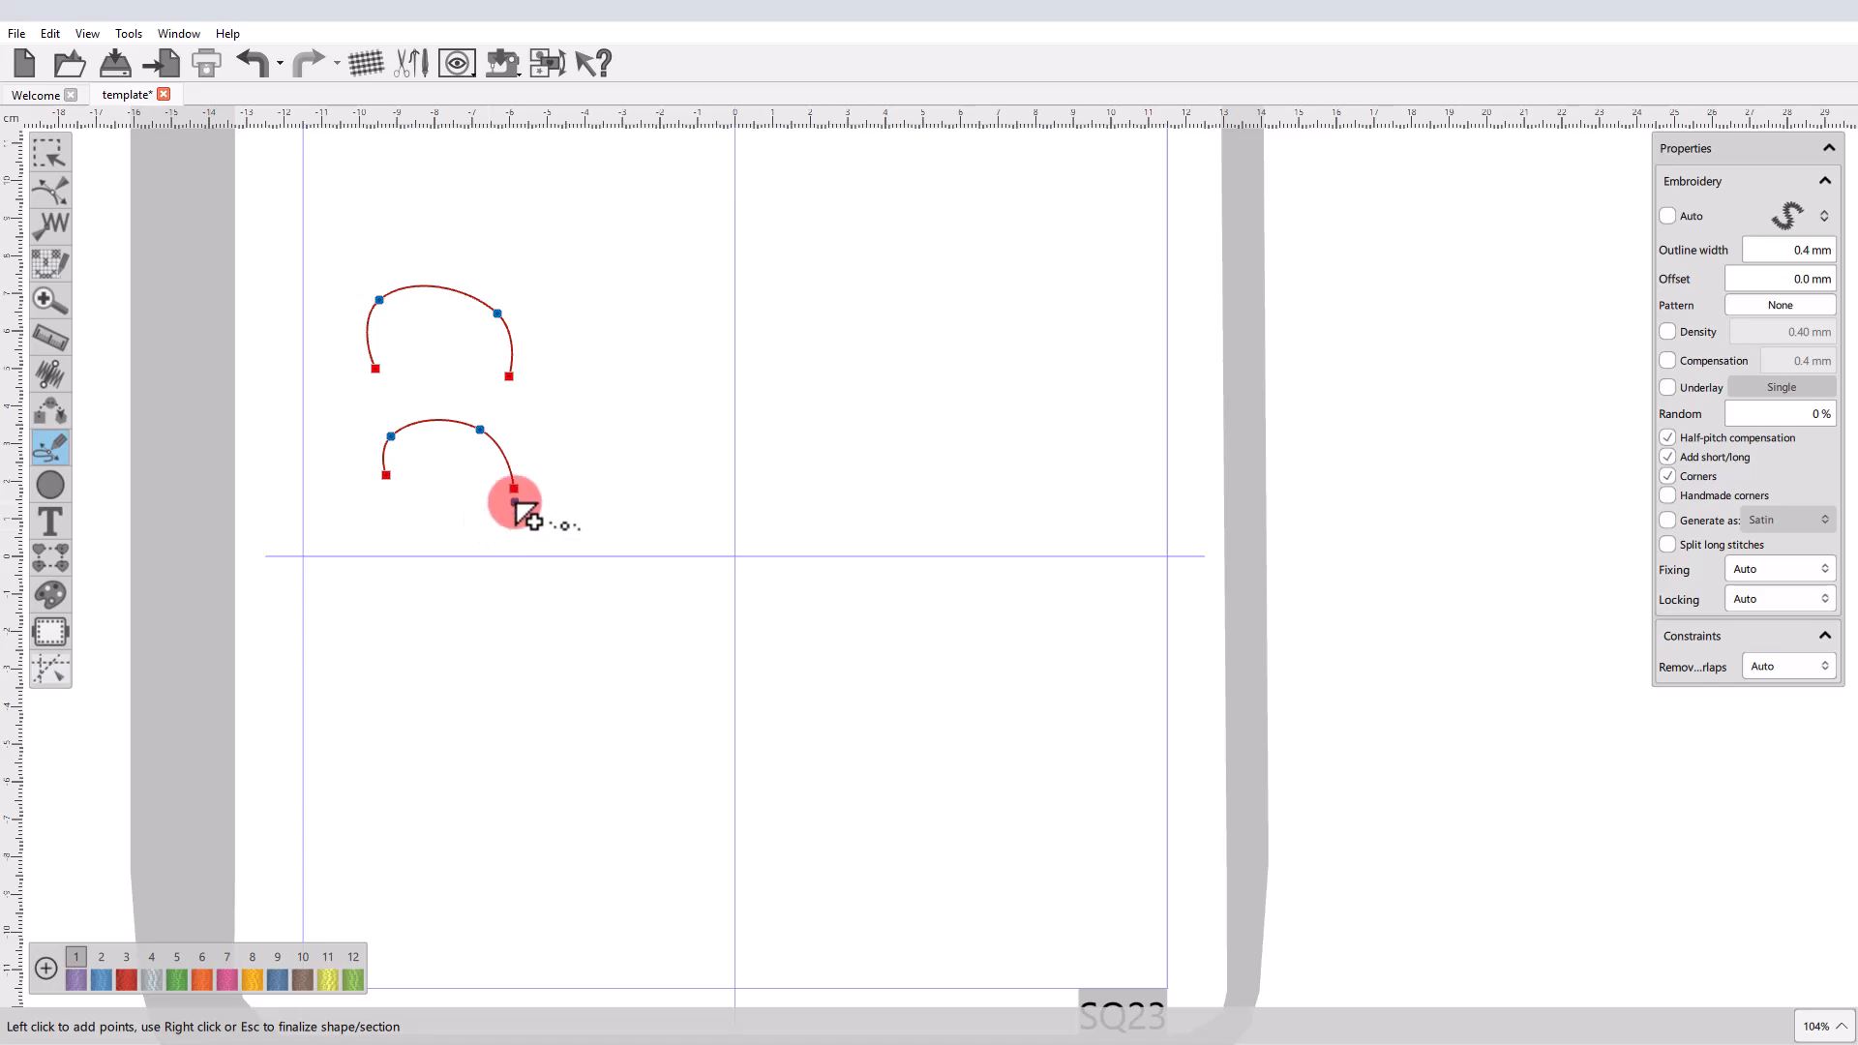
left_click(515, 501)
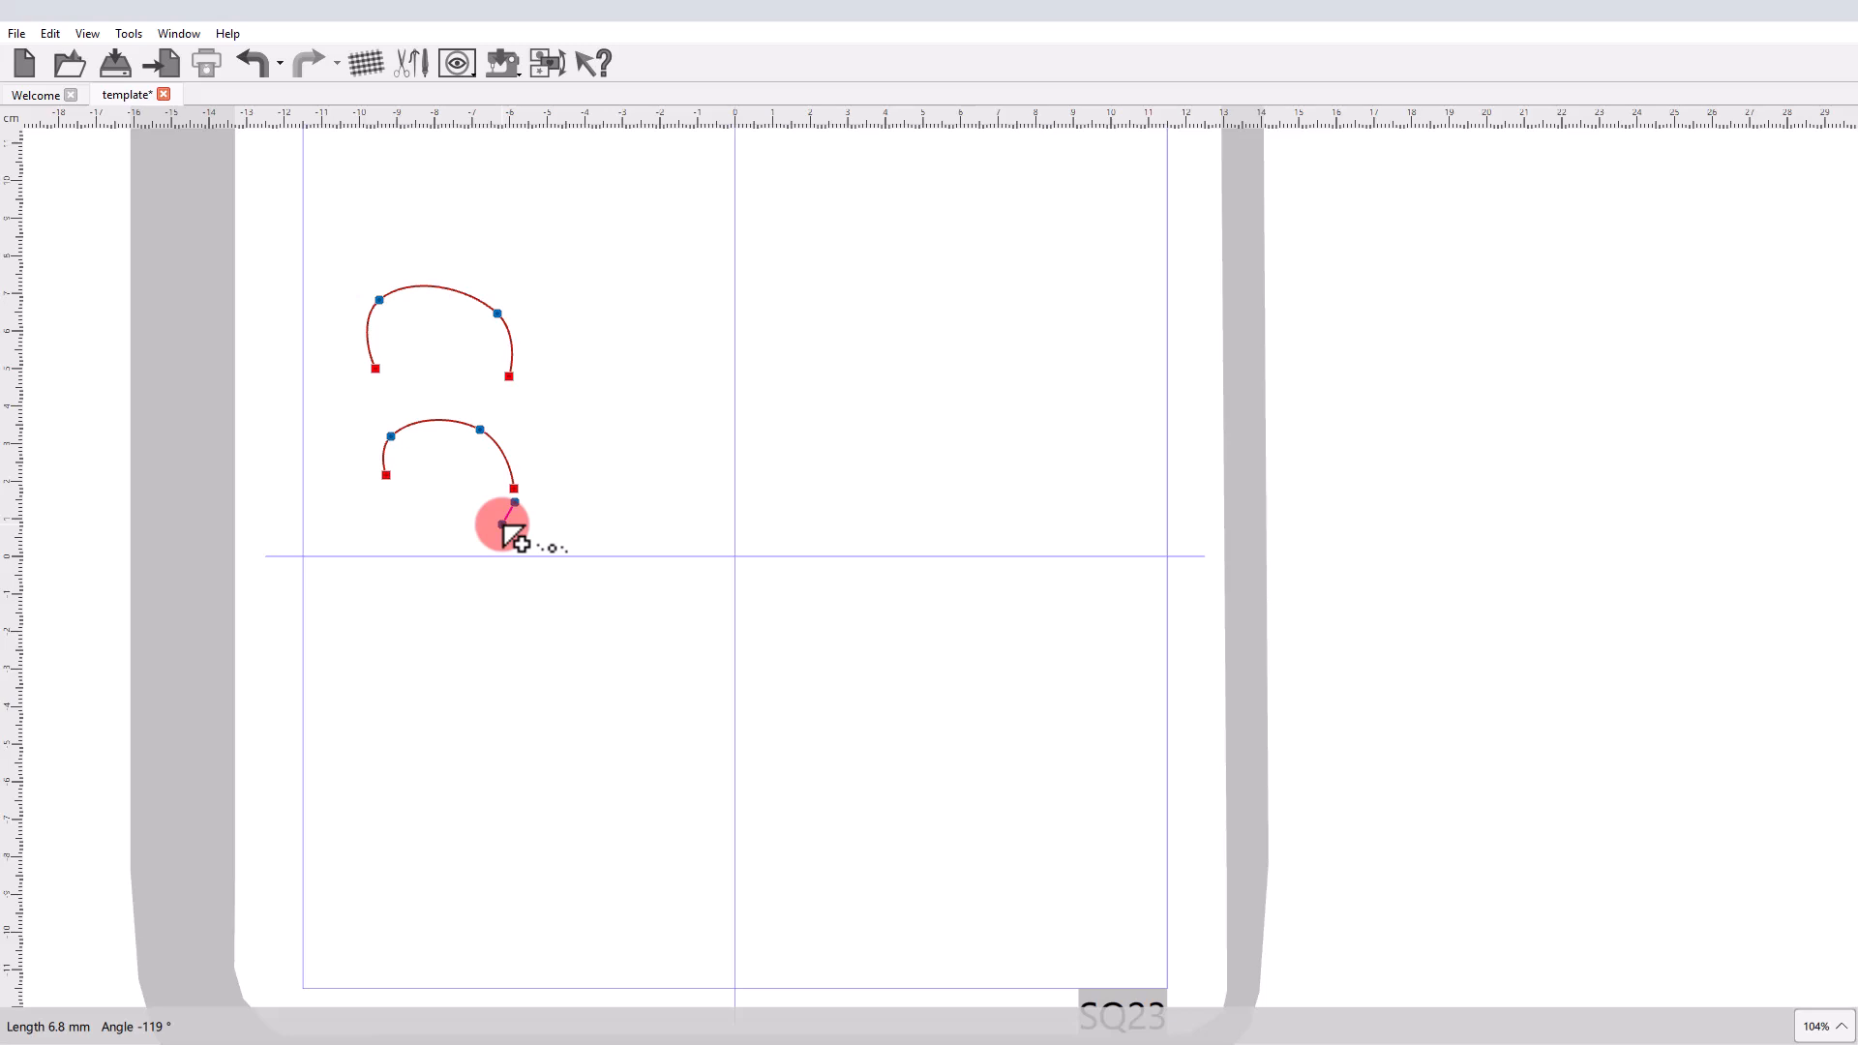
right_click(503, 523)
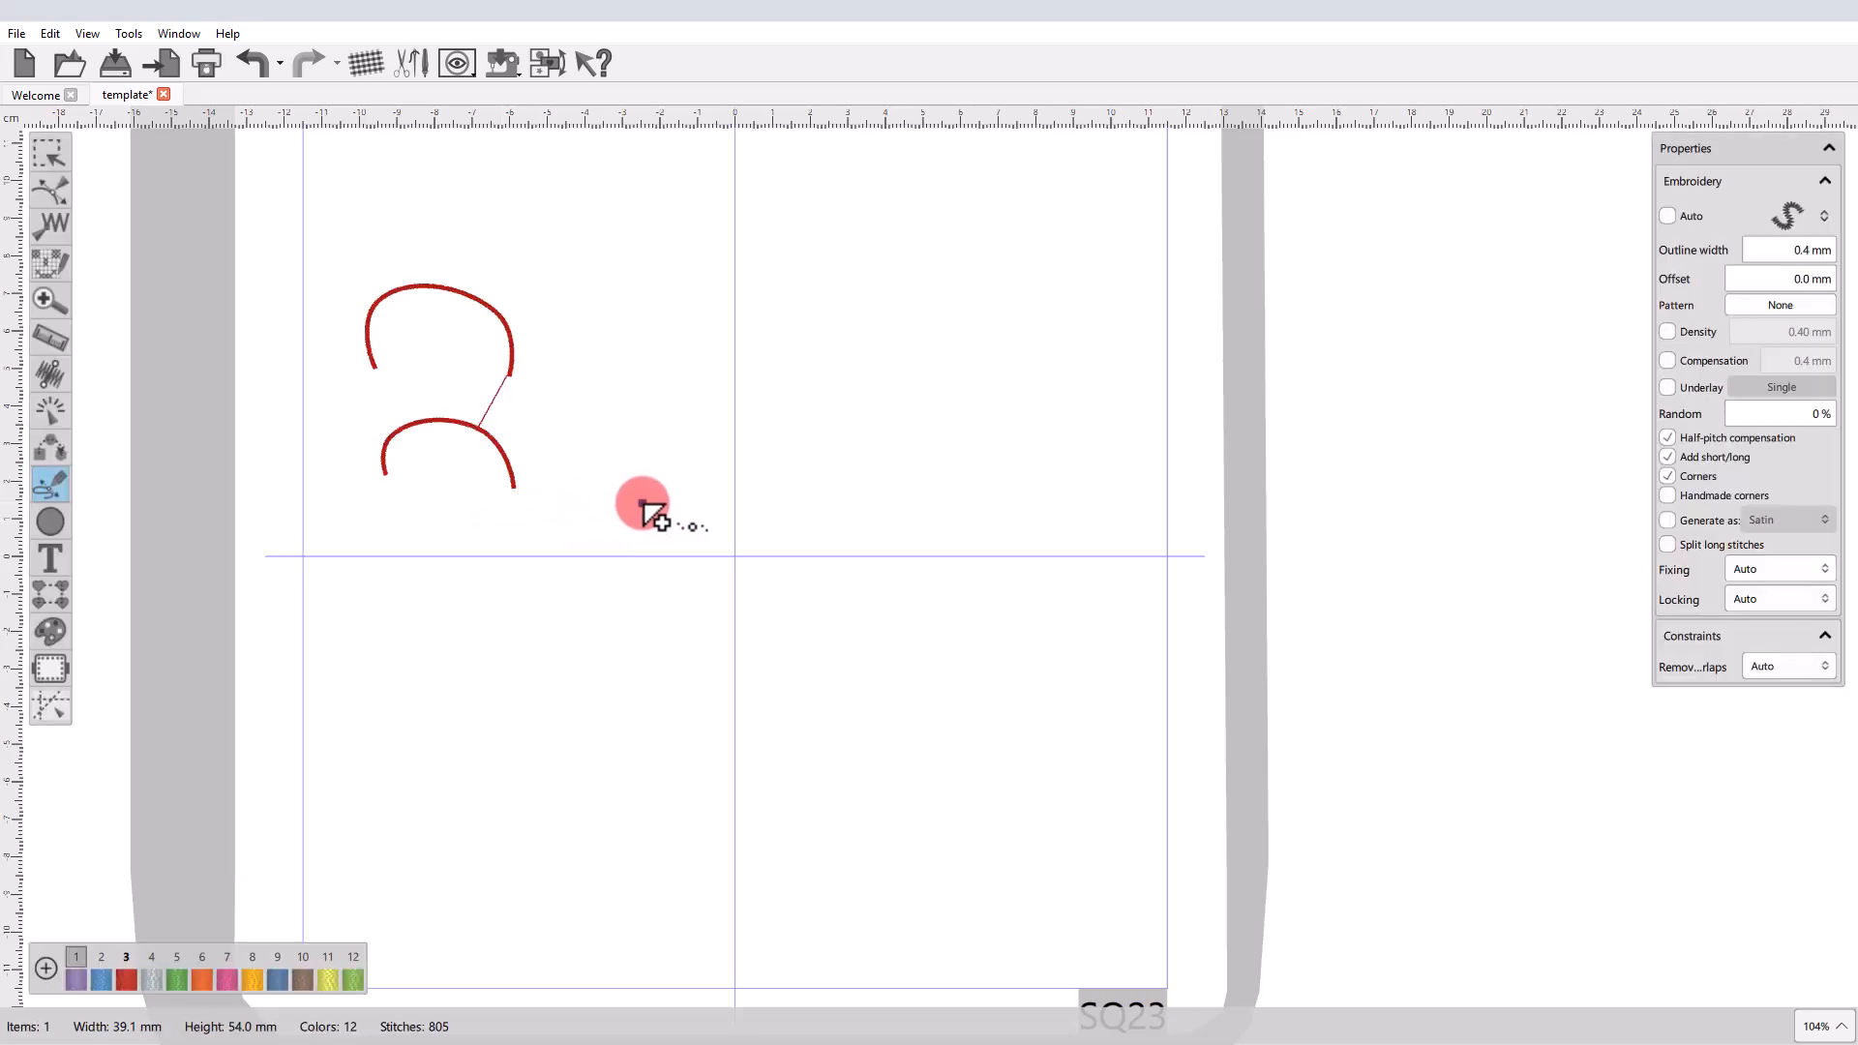
Outline-digitize an open four-point arch beside the upper arch section and finalize it as a separate shape.
left_click(566, 376)
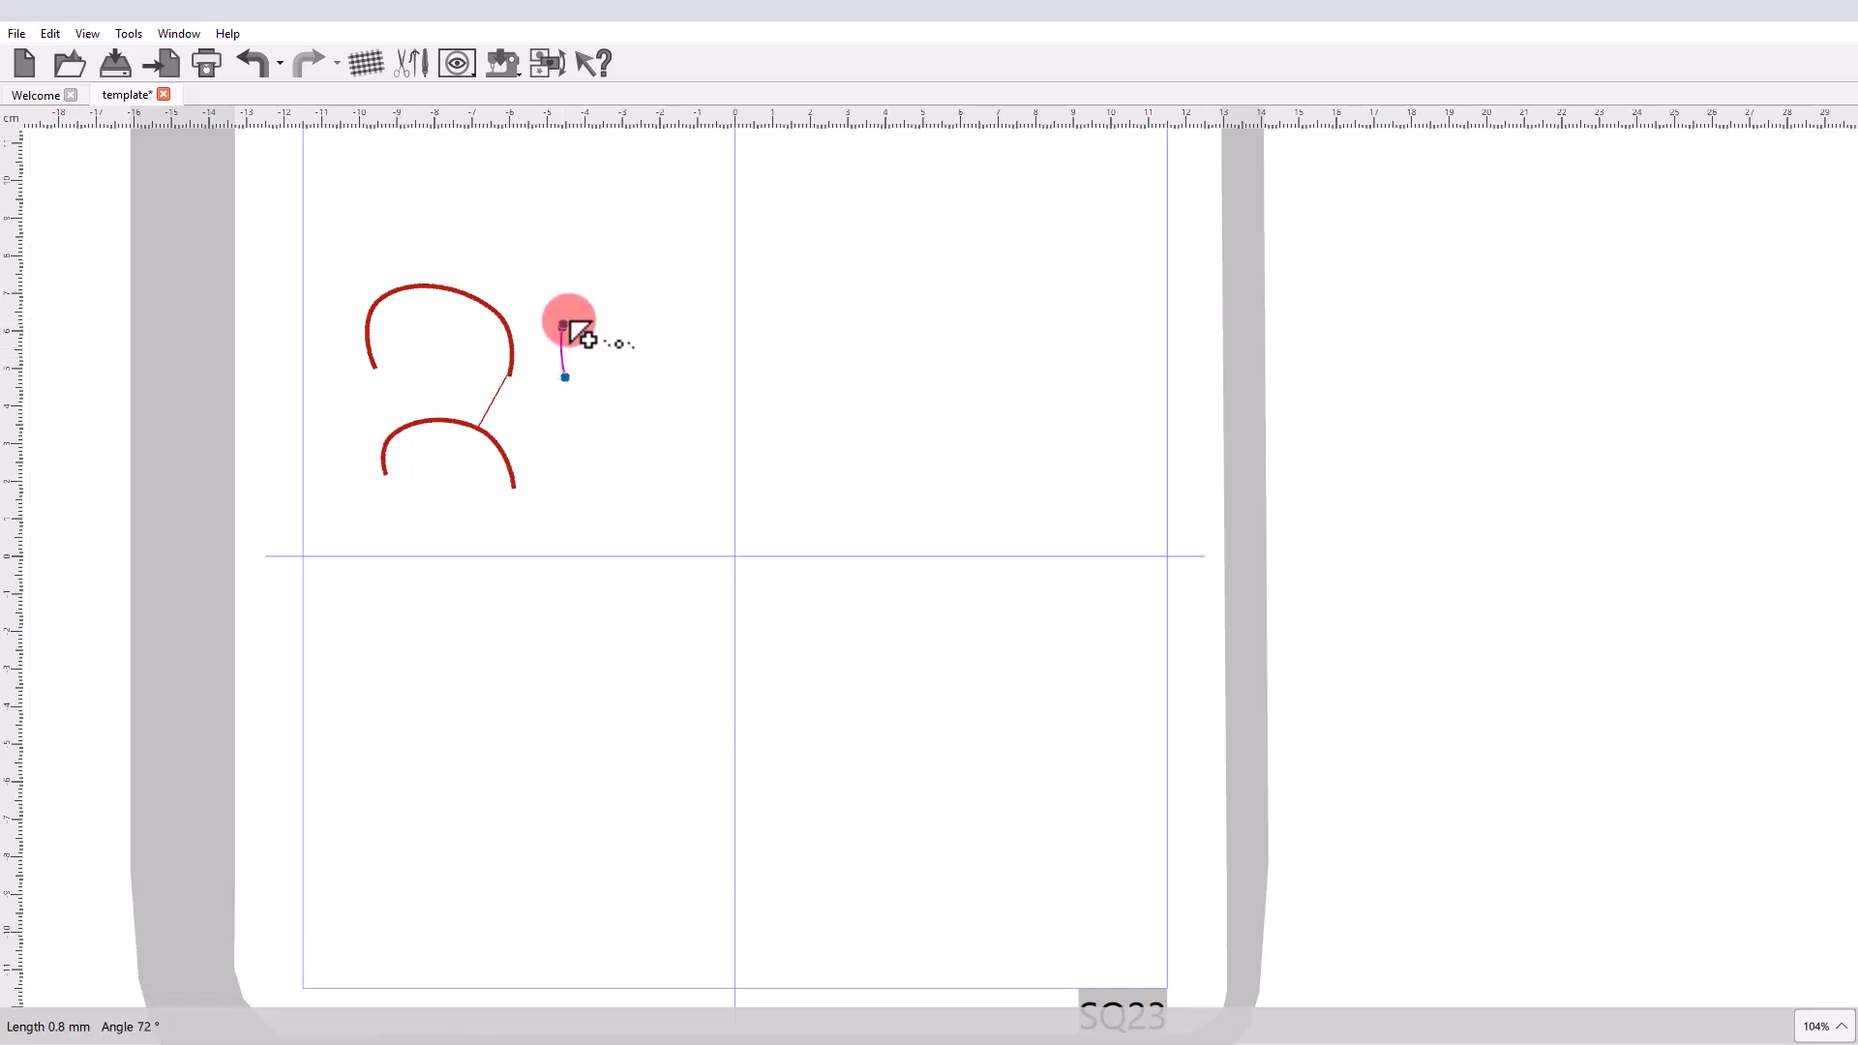
left_click(562, 328)
left_click(656, 368)
key("Return")
key("Escape")
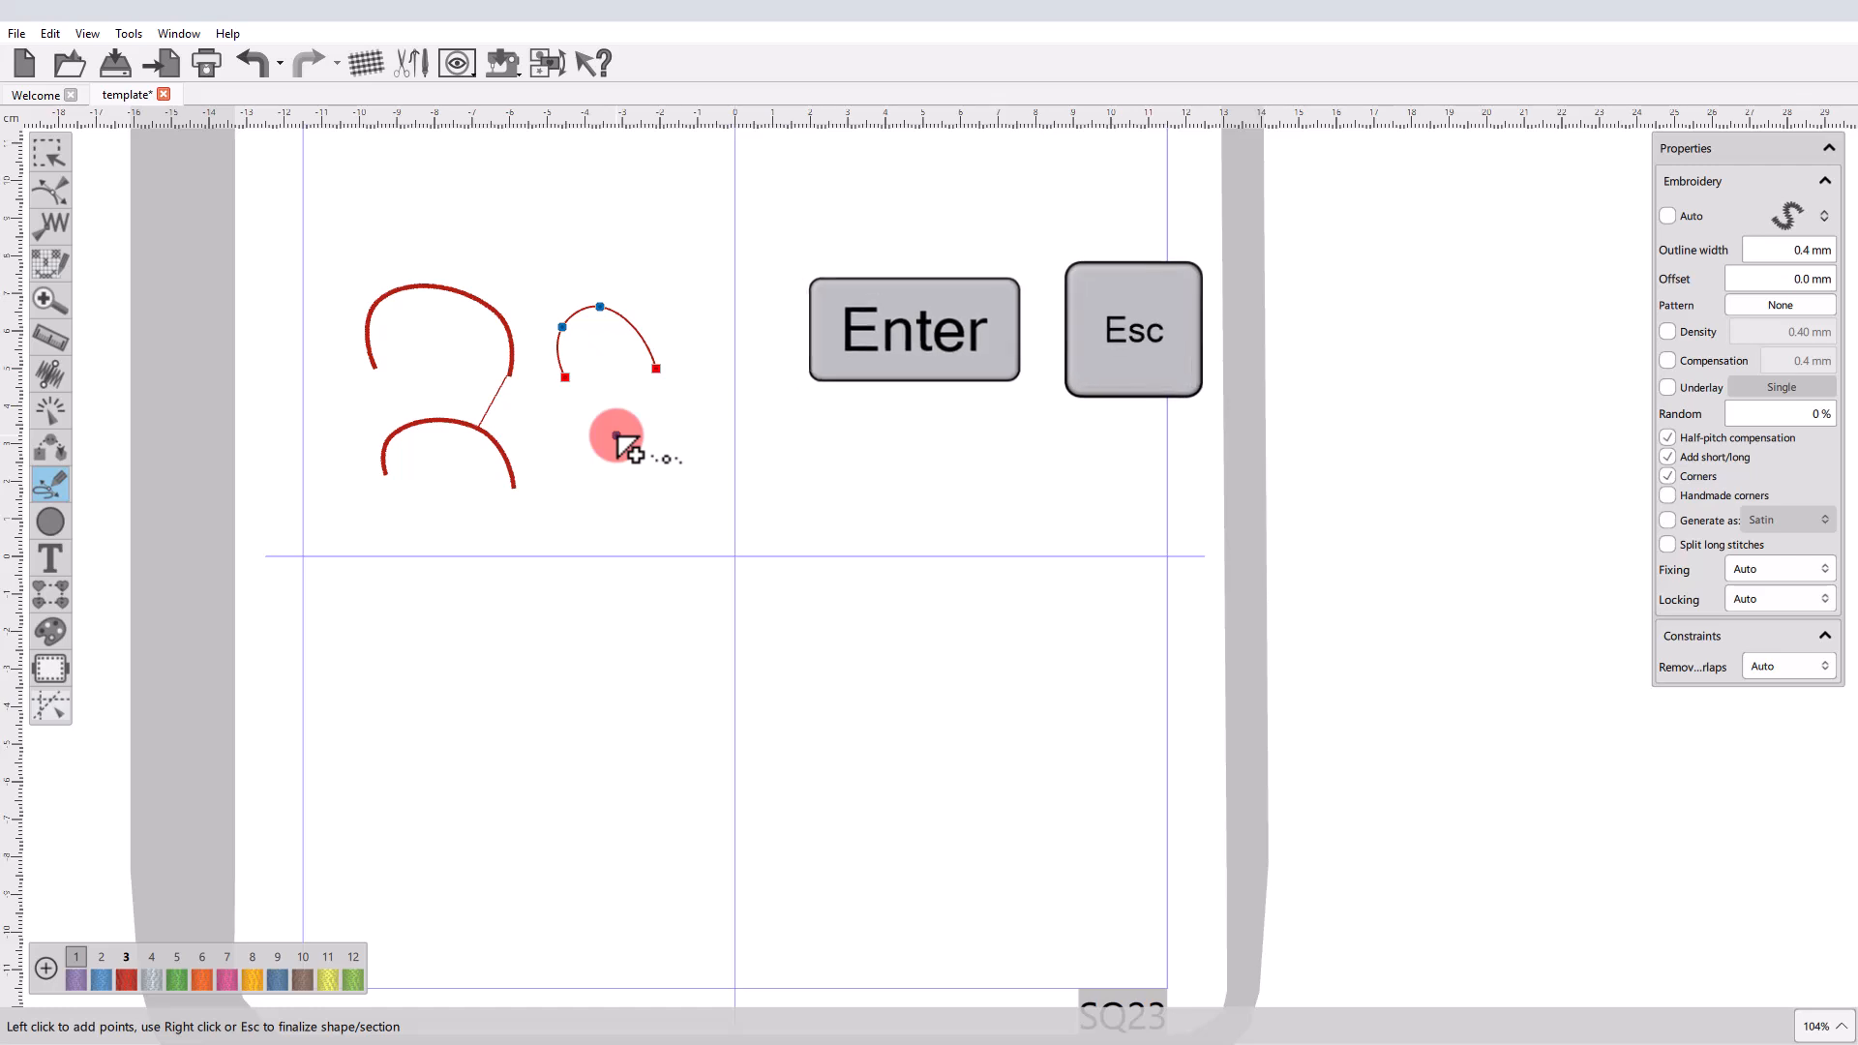
key("Escape")
Outline-digitize an open four-point arch about 31 × 22 mm below the separate arch, finalize it and leave the digitizing tool.
left_click(560, 470)
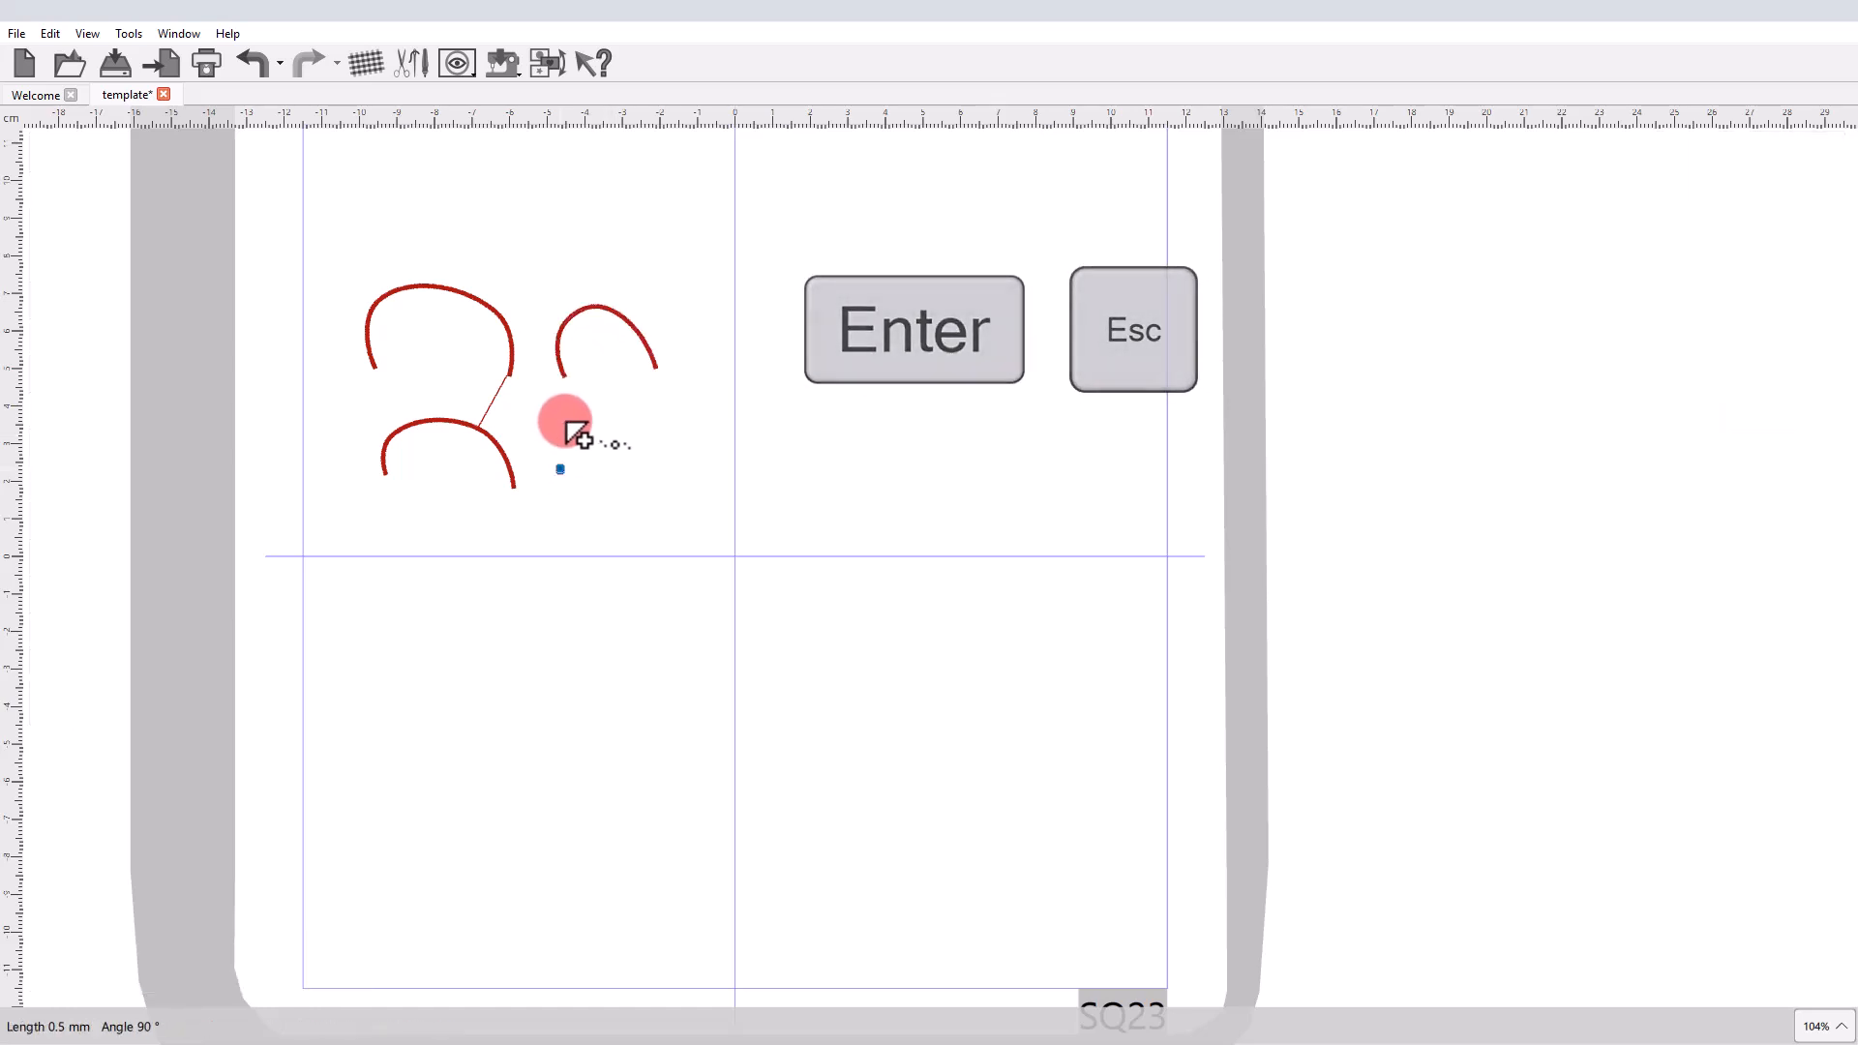
left_click(572, 401)
left_click(613, 398)
left_click(668, 415)
left_click(650, 458)
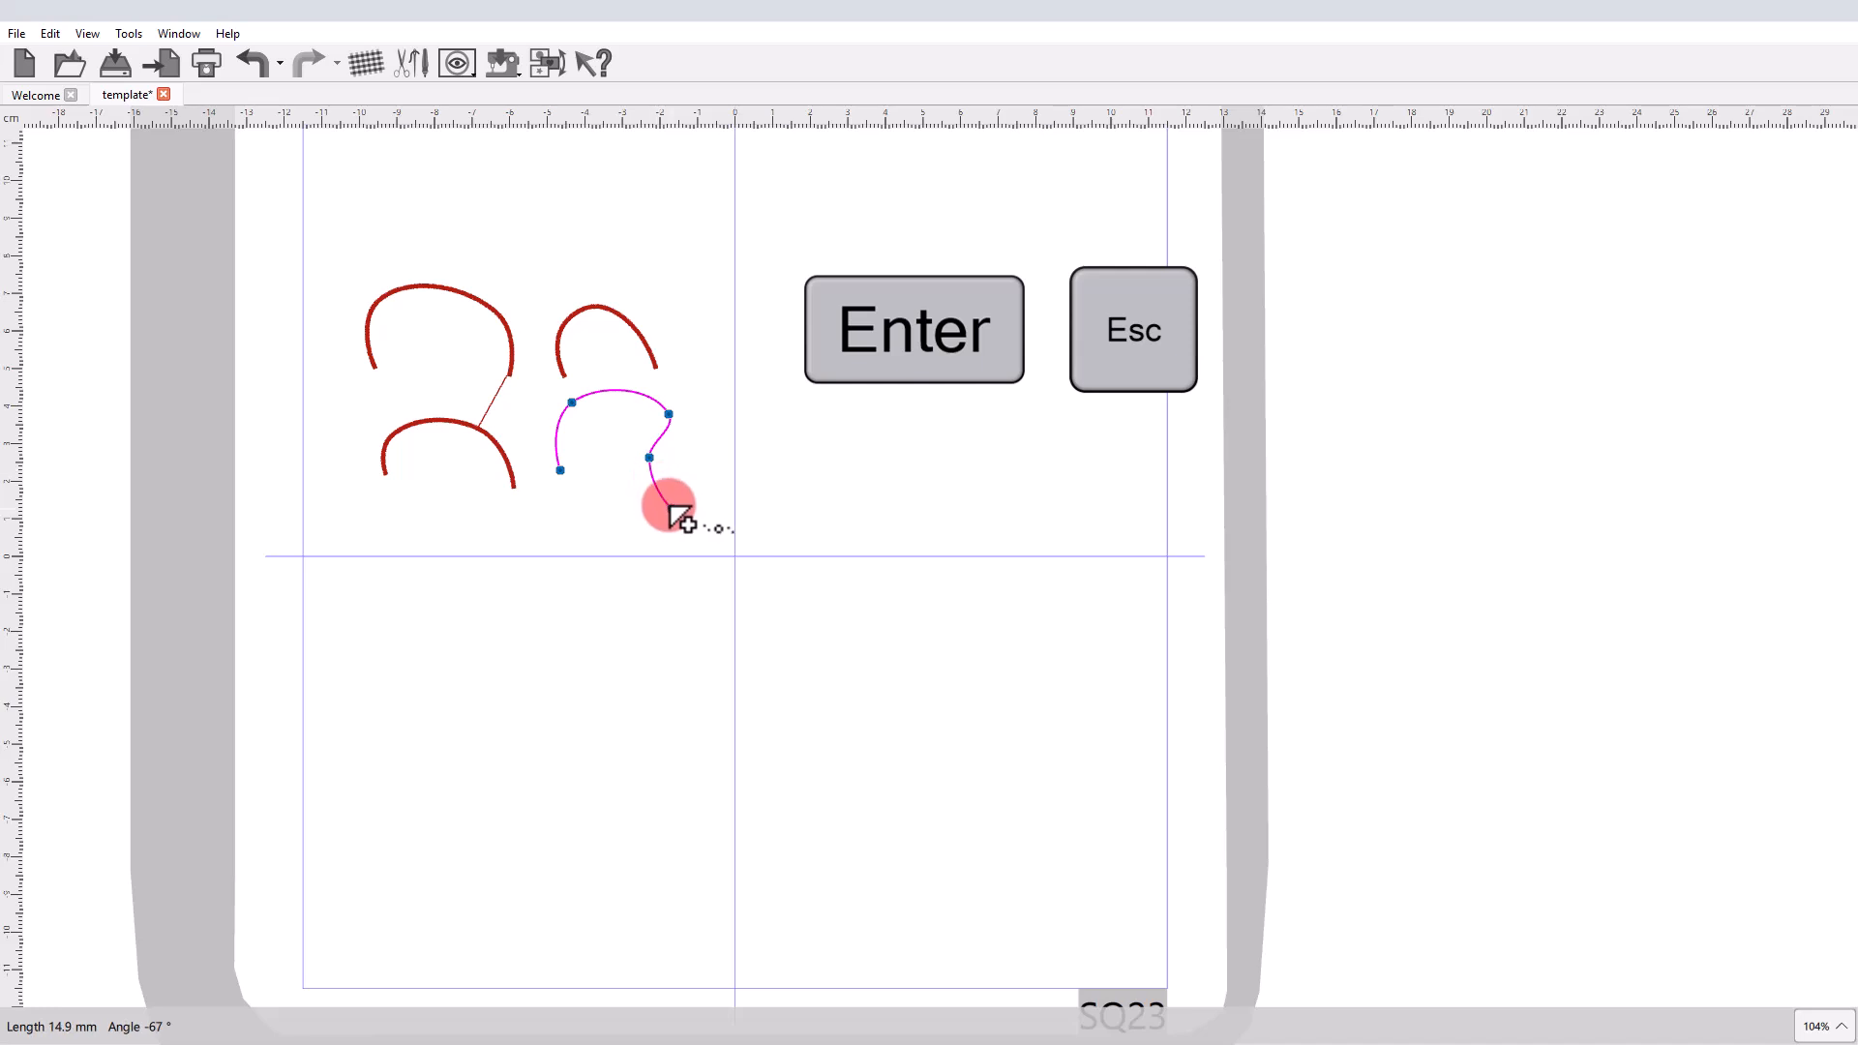
right_click(668, 503)
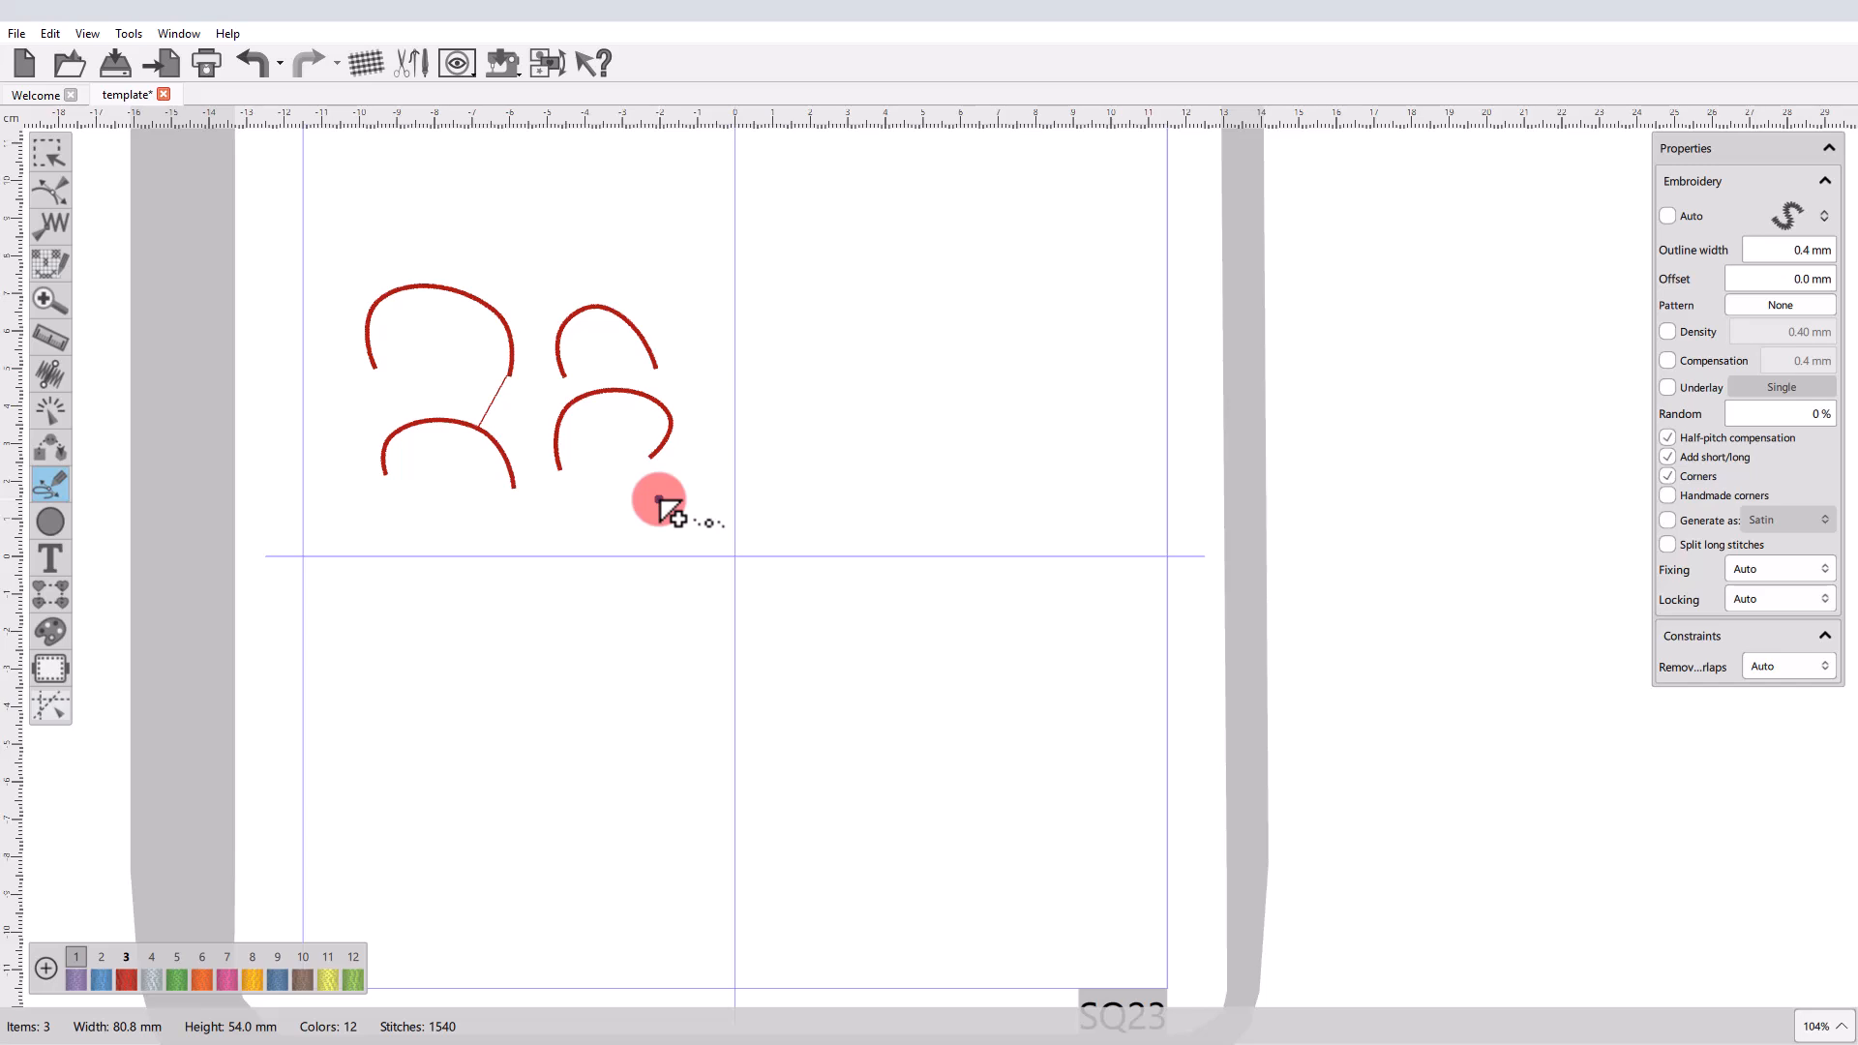
right_click(659, 499)
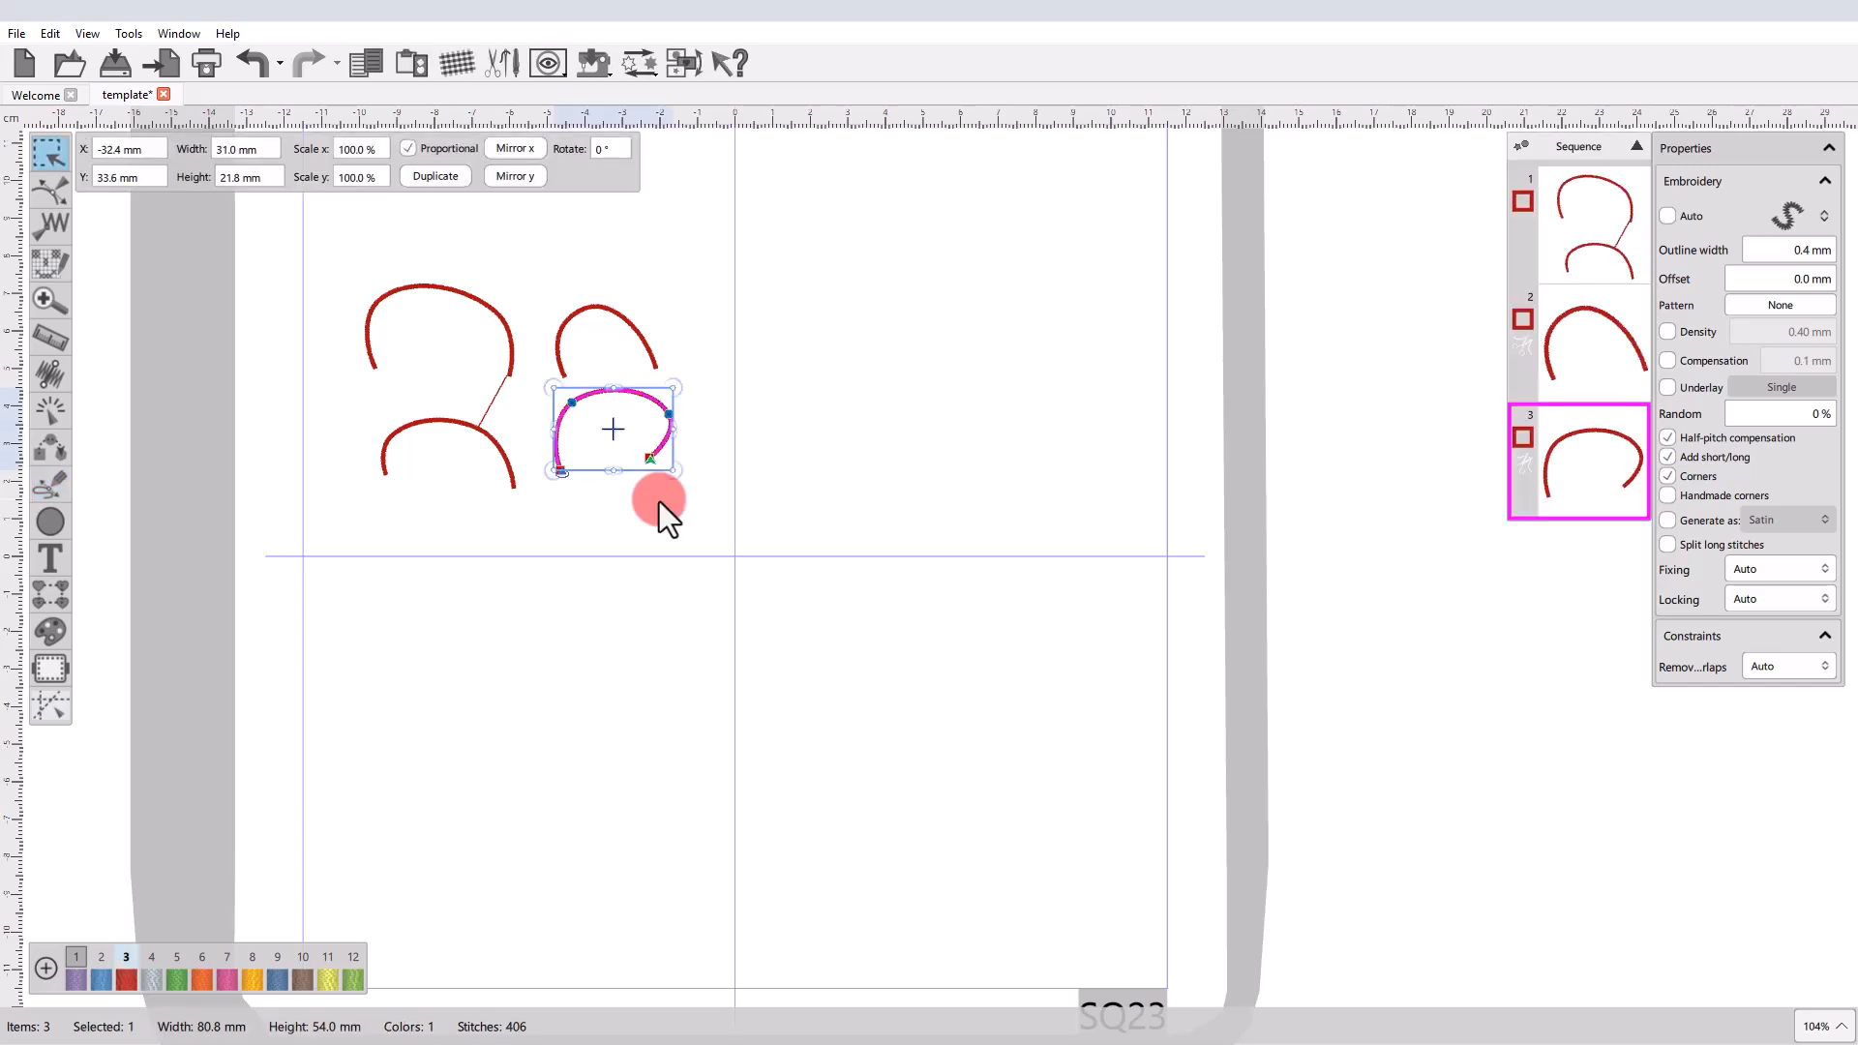
Select the two separate arches and the two-section shape in turn to check how they are grouped, and deselect.
left_click(659, 501)
left_click(659, 449)
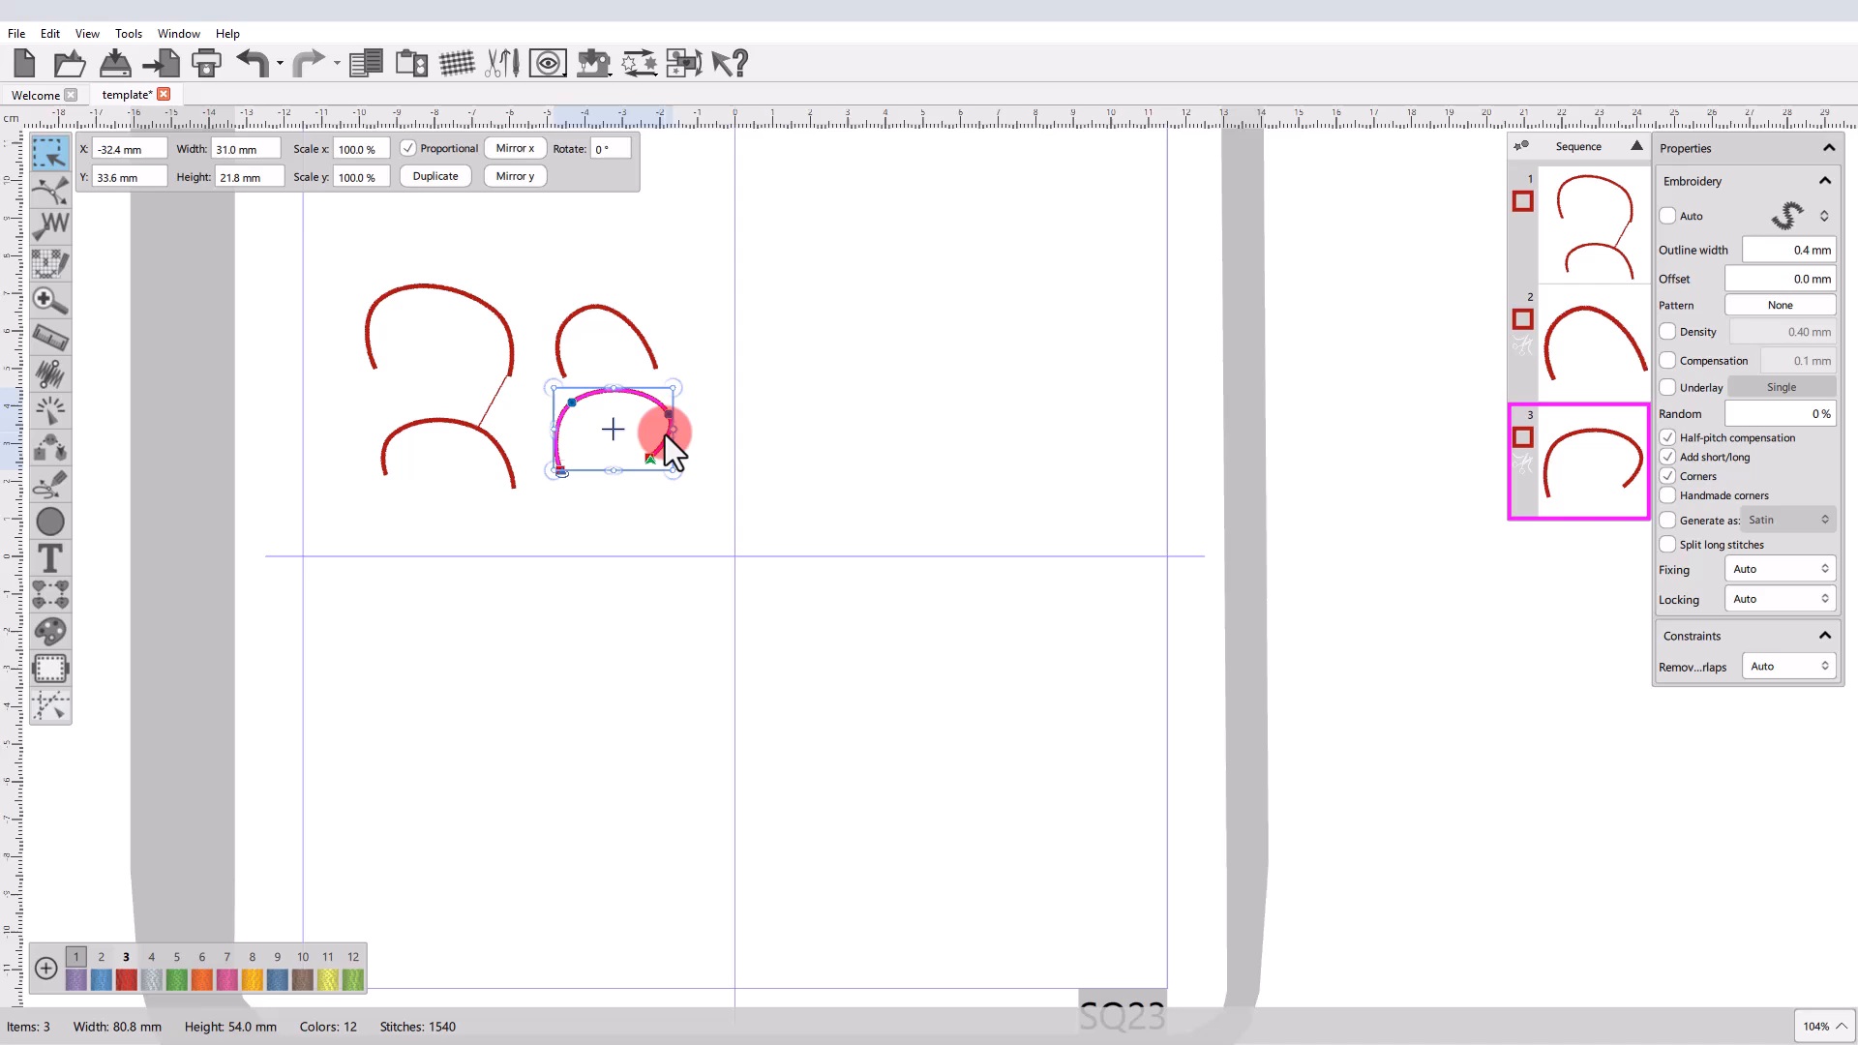
left_click(607, 313)
left_click(507, 343)
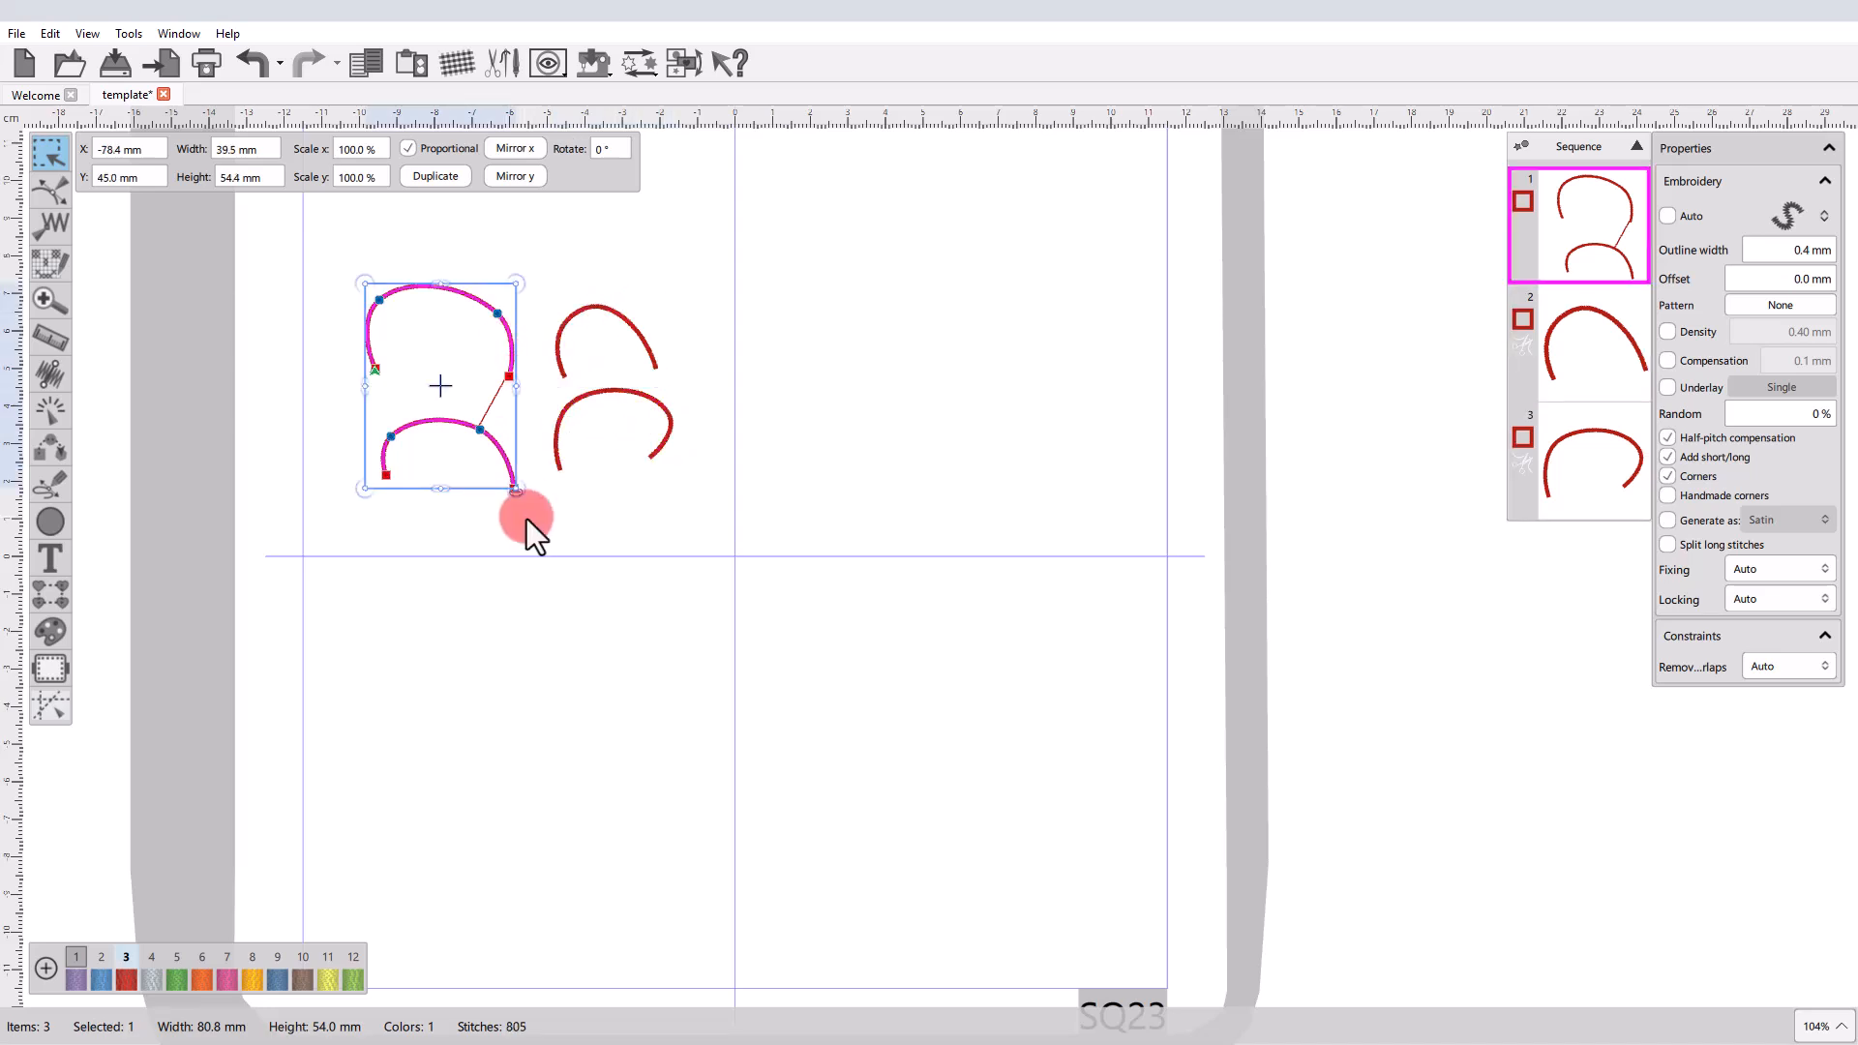
left_click(565, 525)
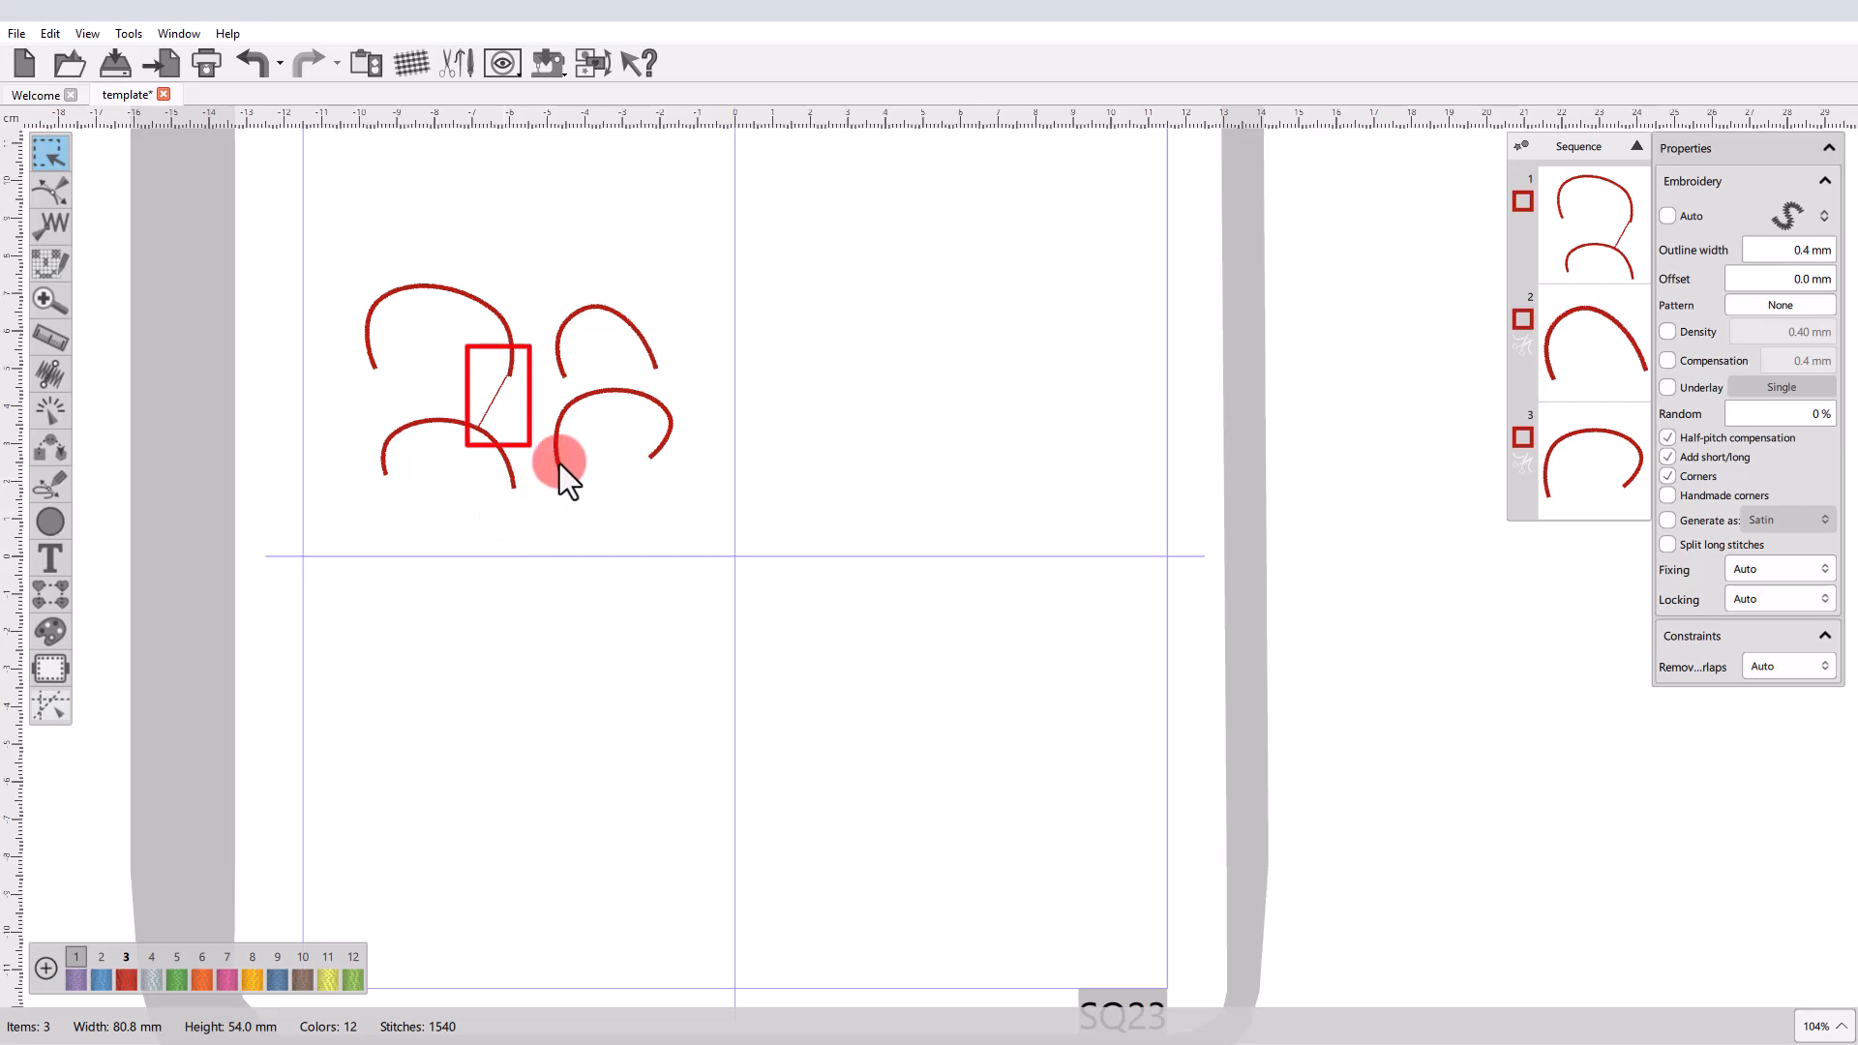
Select the two-section shape and examine the connecting stitch between its two arches up close.
left_click(497, 455)
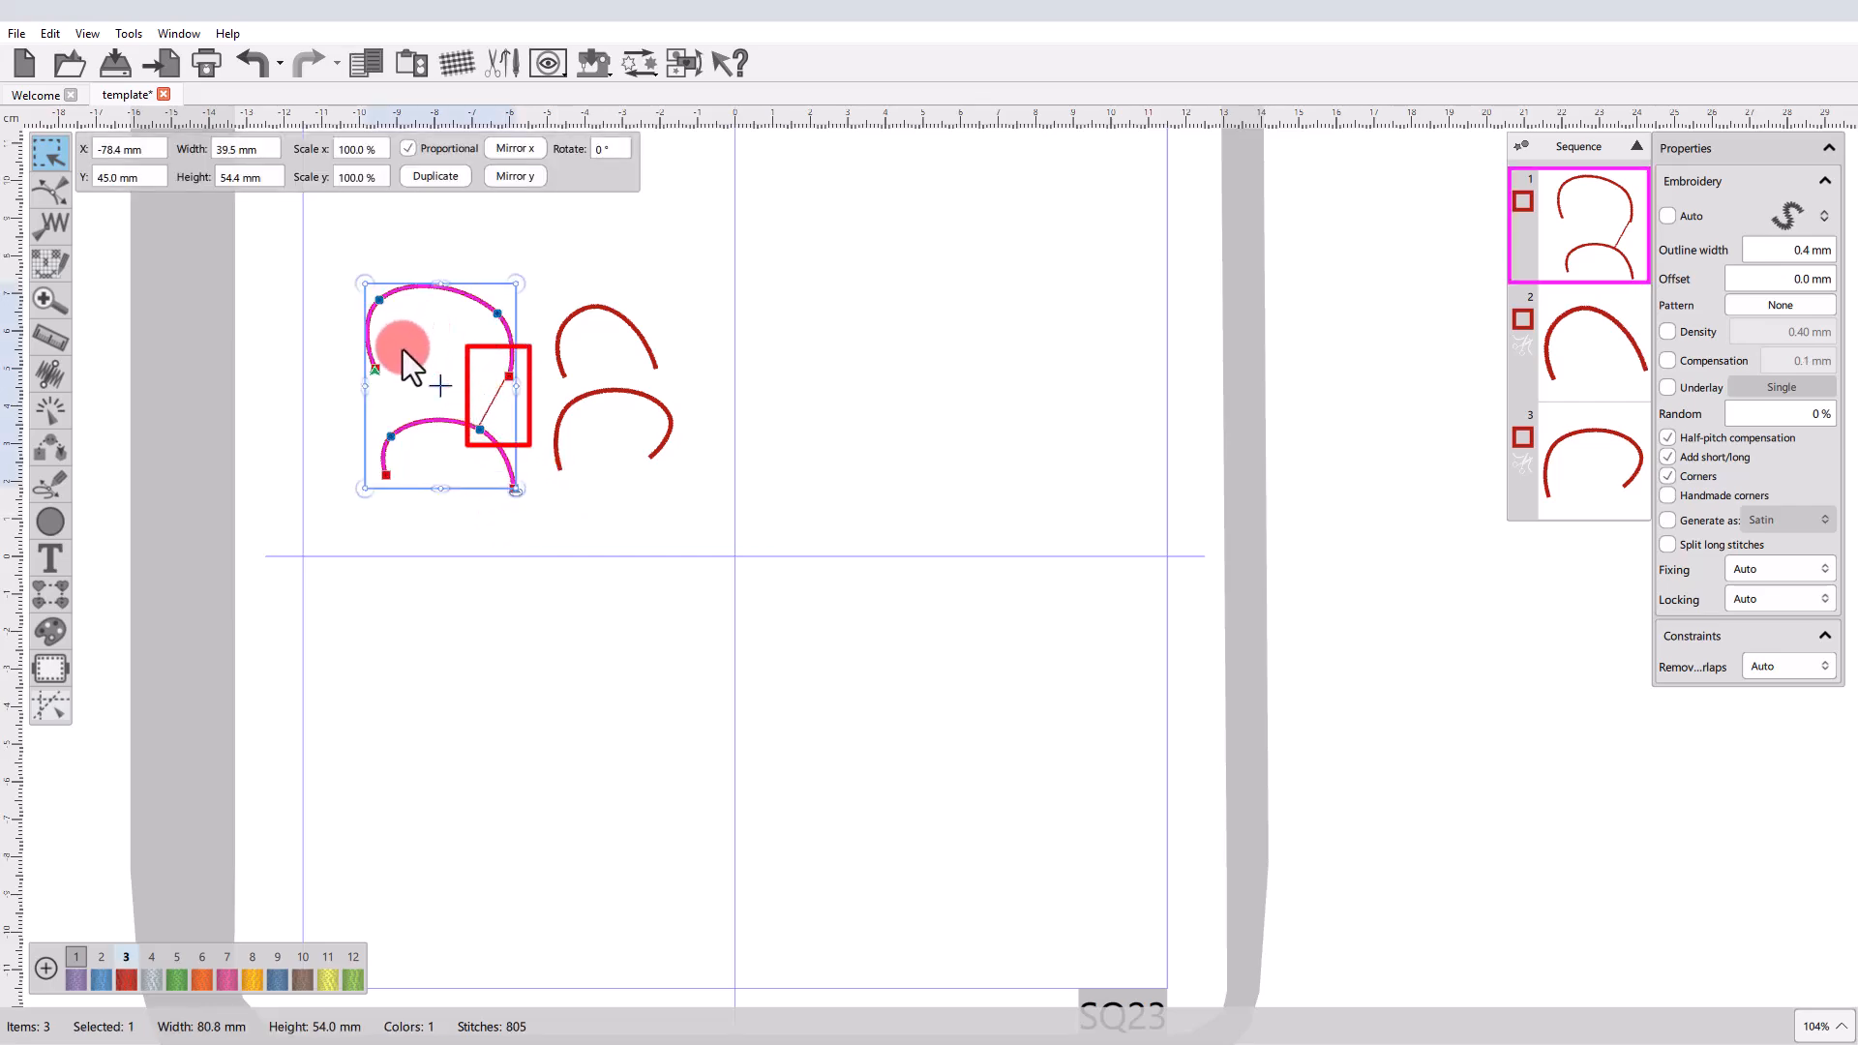
scroll(405, 353, "up", 5)
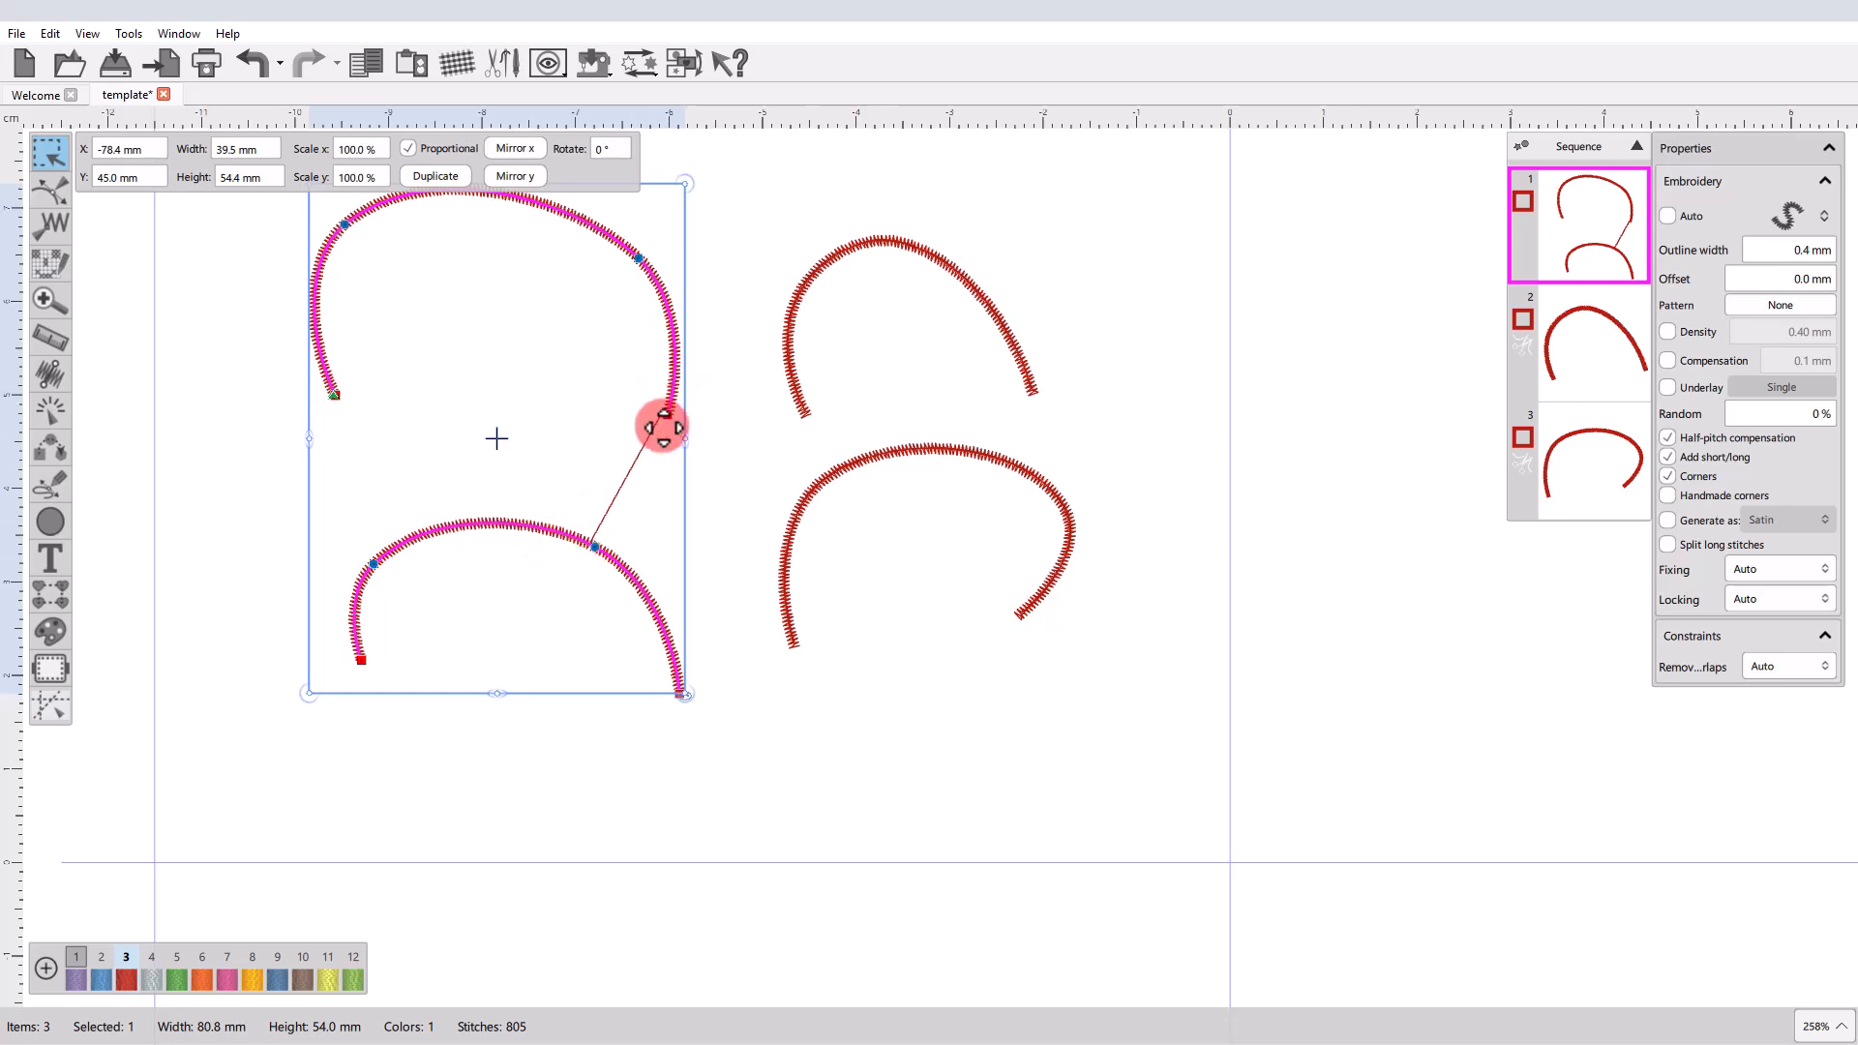
left_click(742, 453)
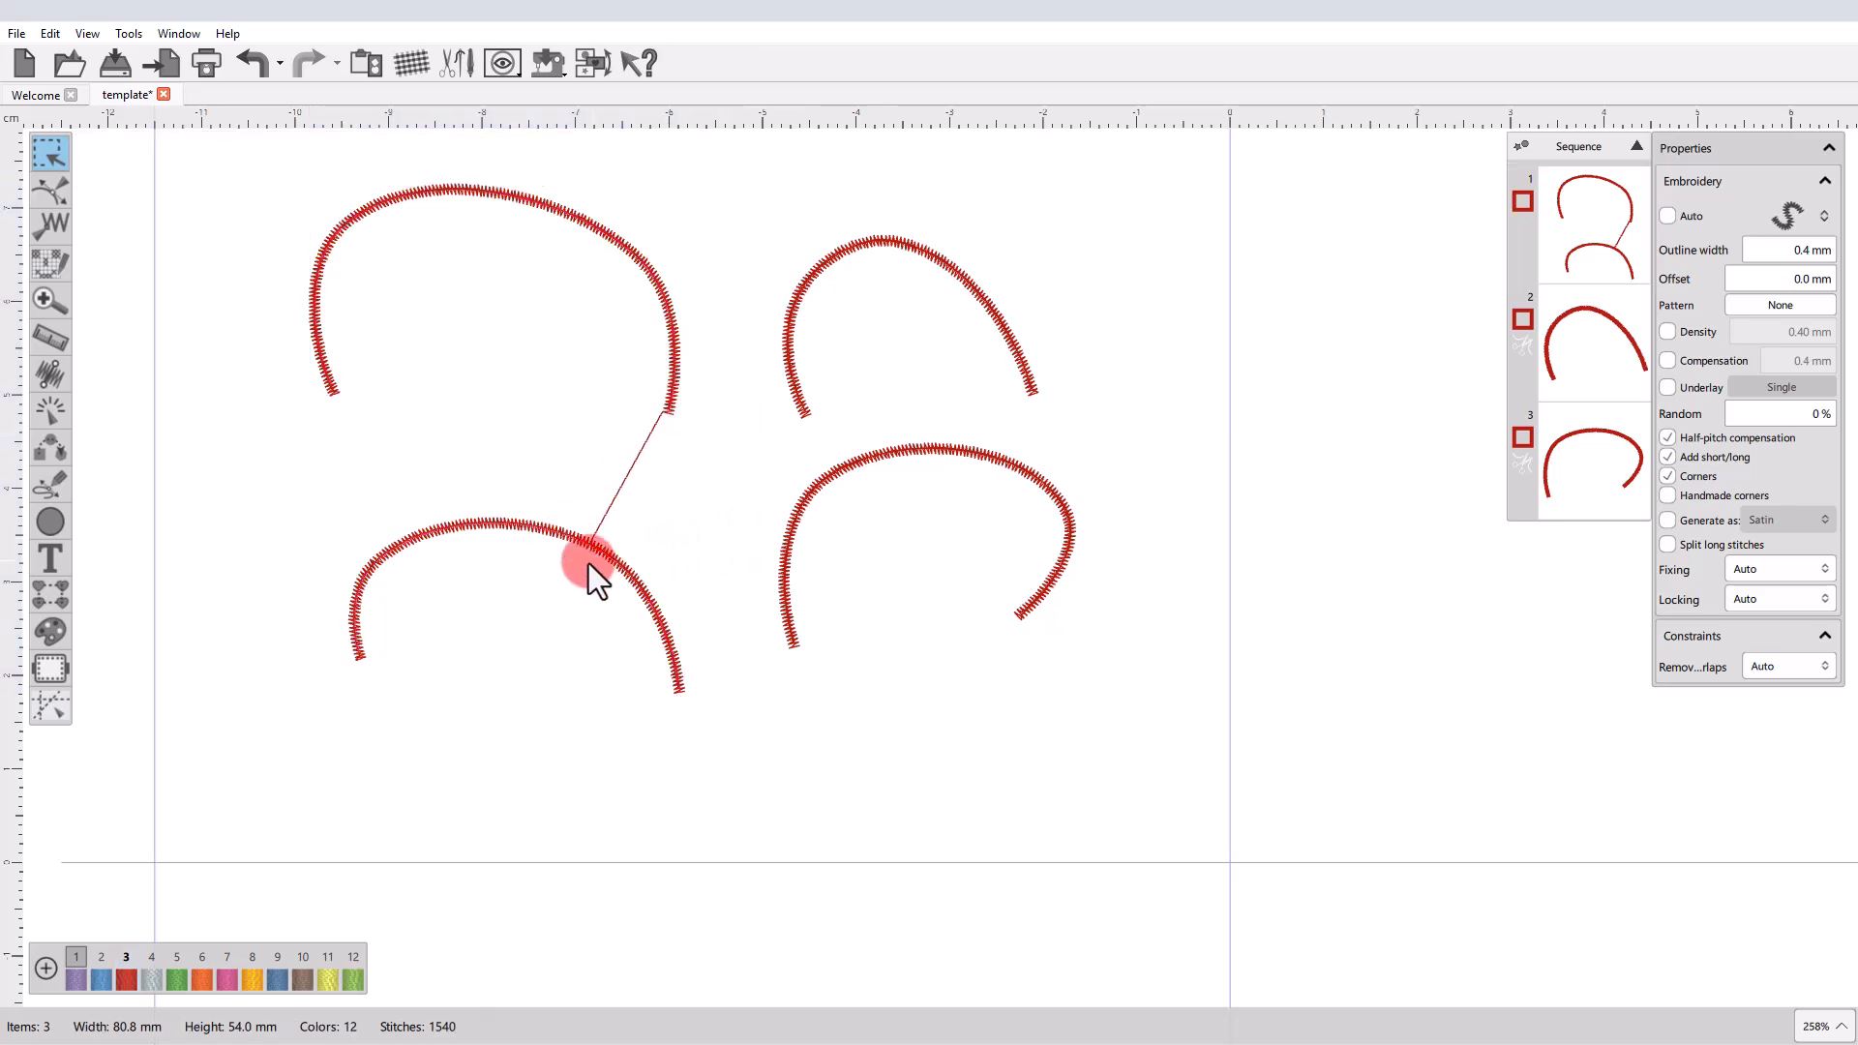
scroll(555, 491, "down", 2)
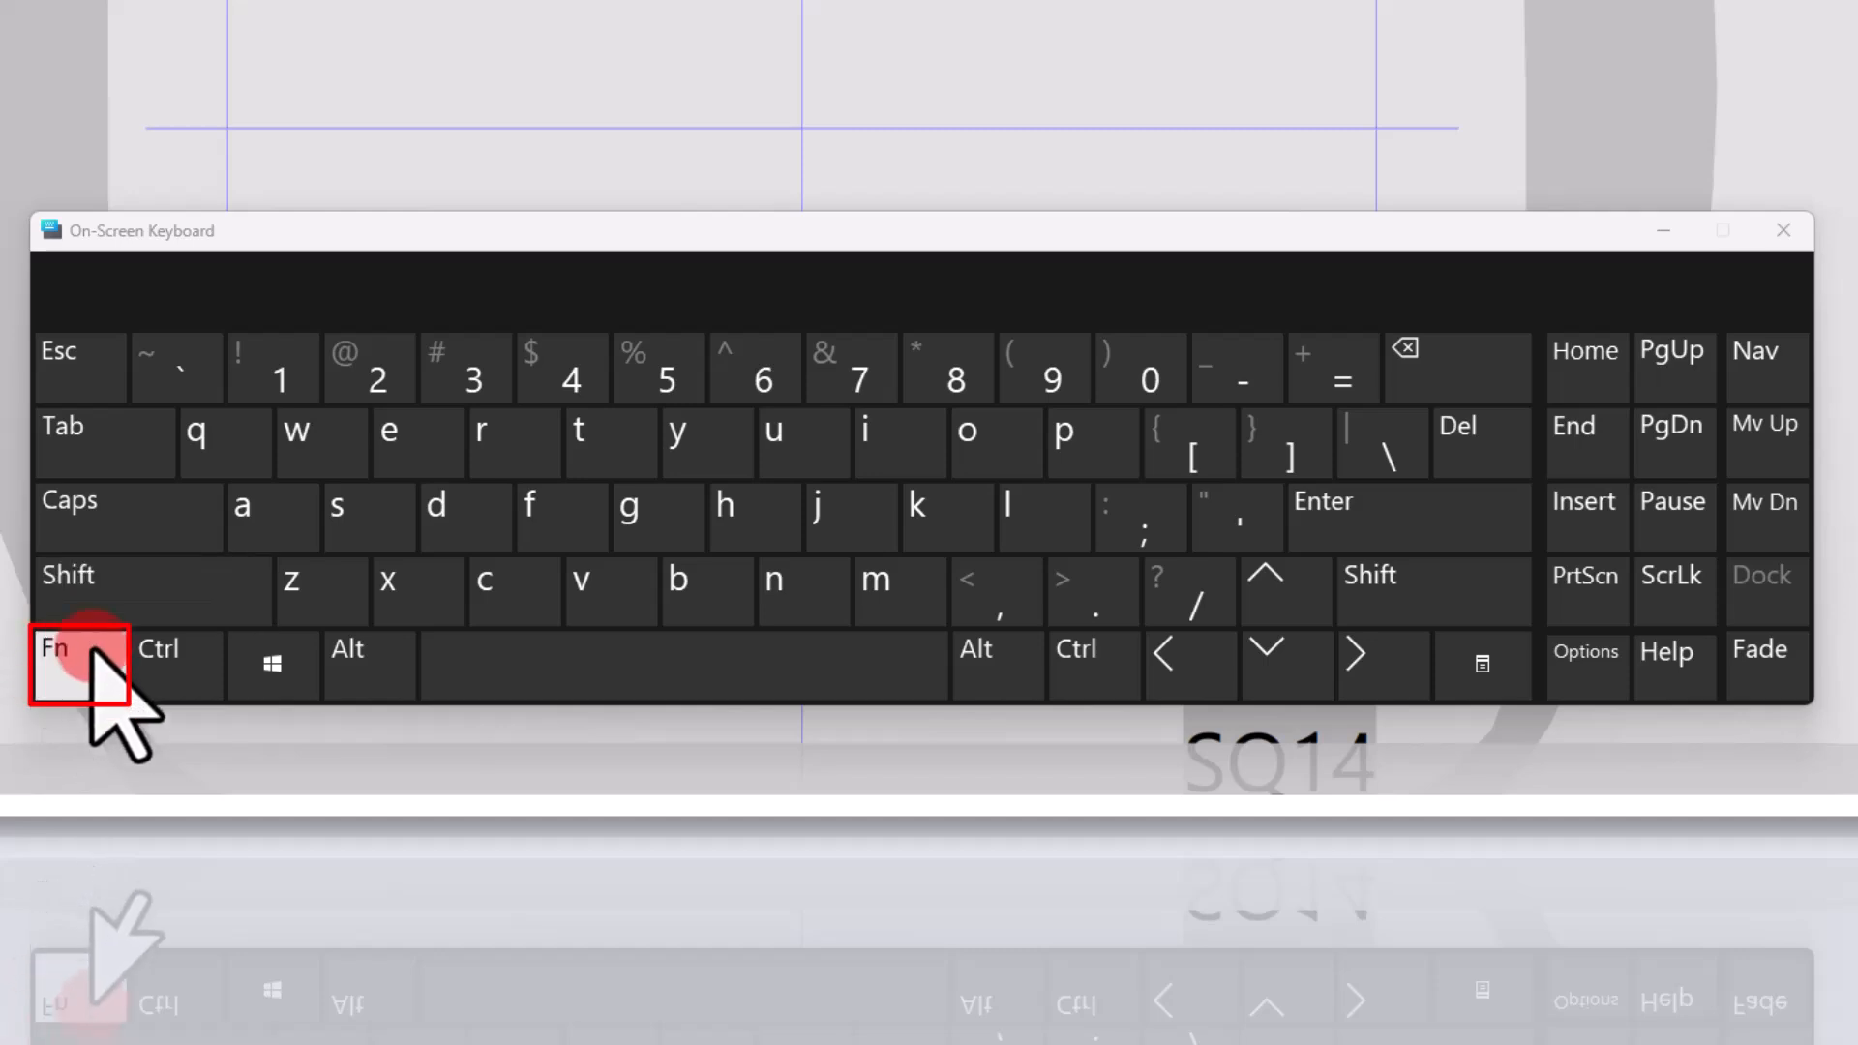
Enable the function keys on the on-screen keyboard and outline-digitize a three-point curve in the new design's upper-left quadrant.
left_click(73, 666)
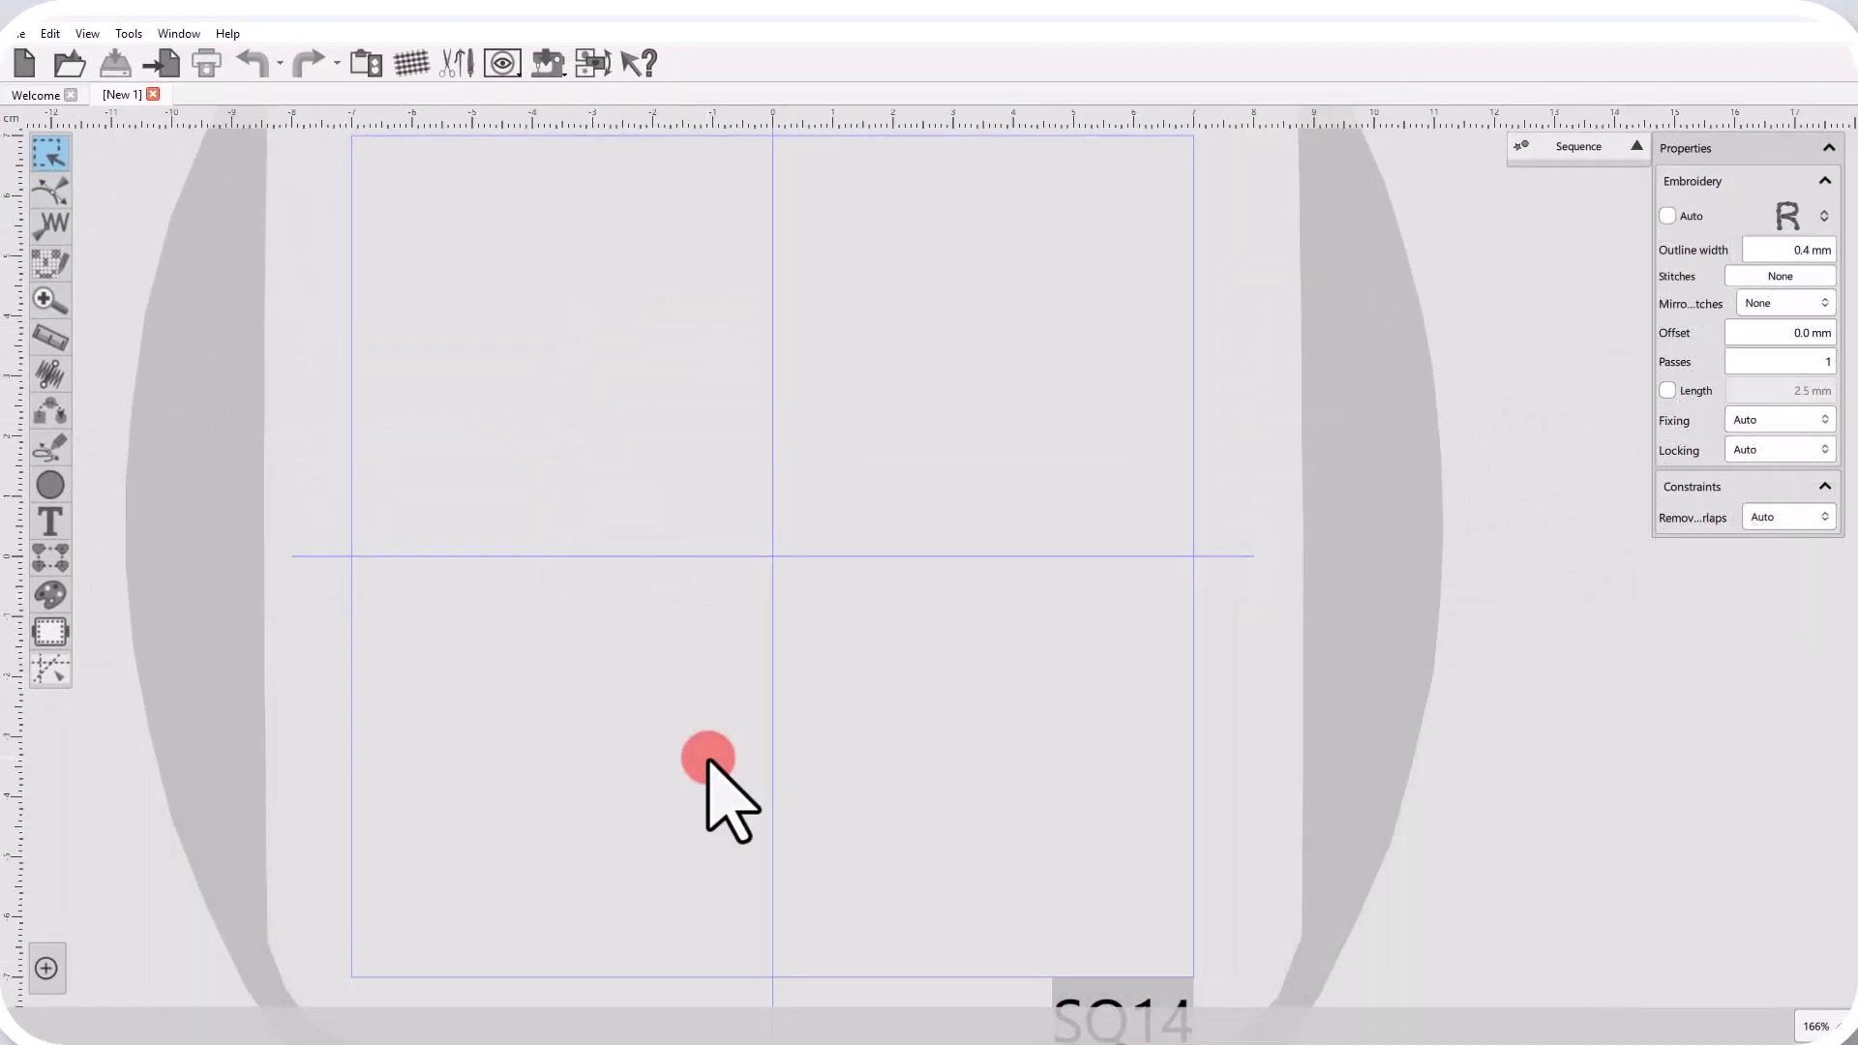
key("F3")
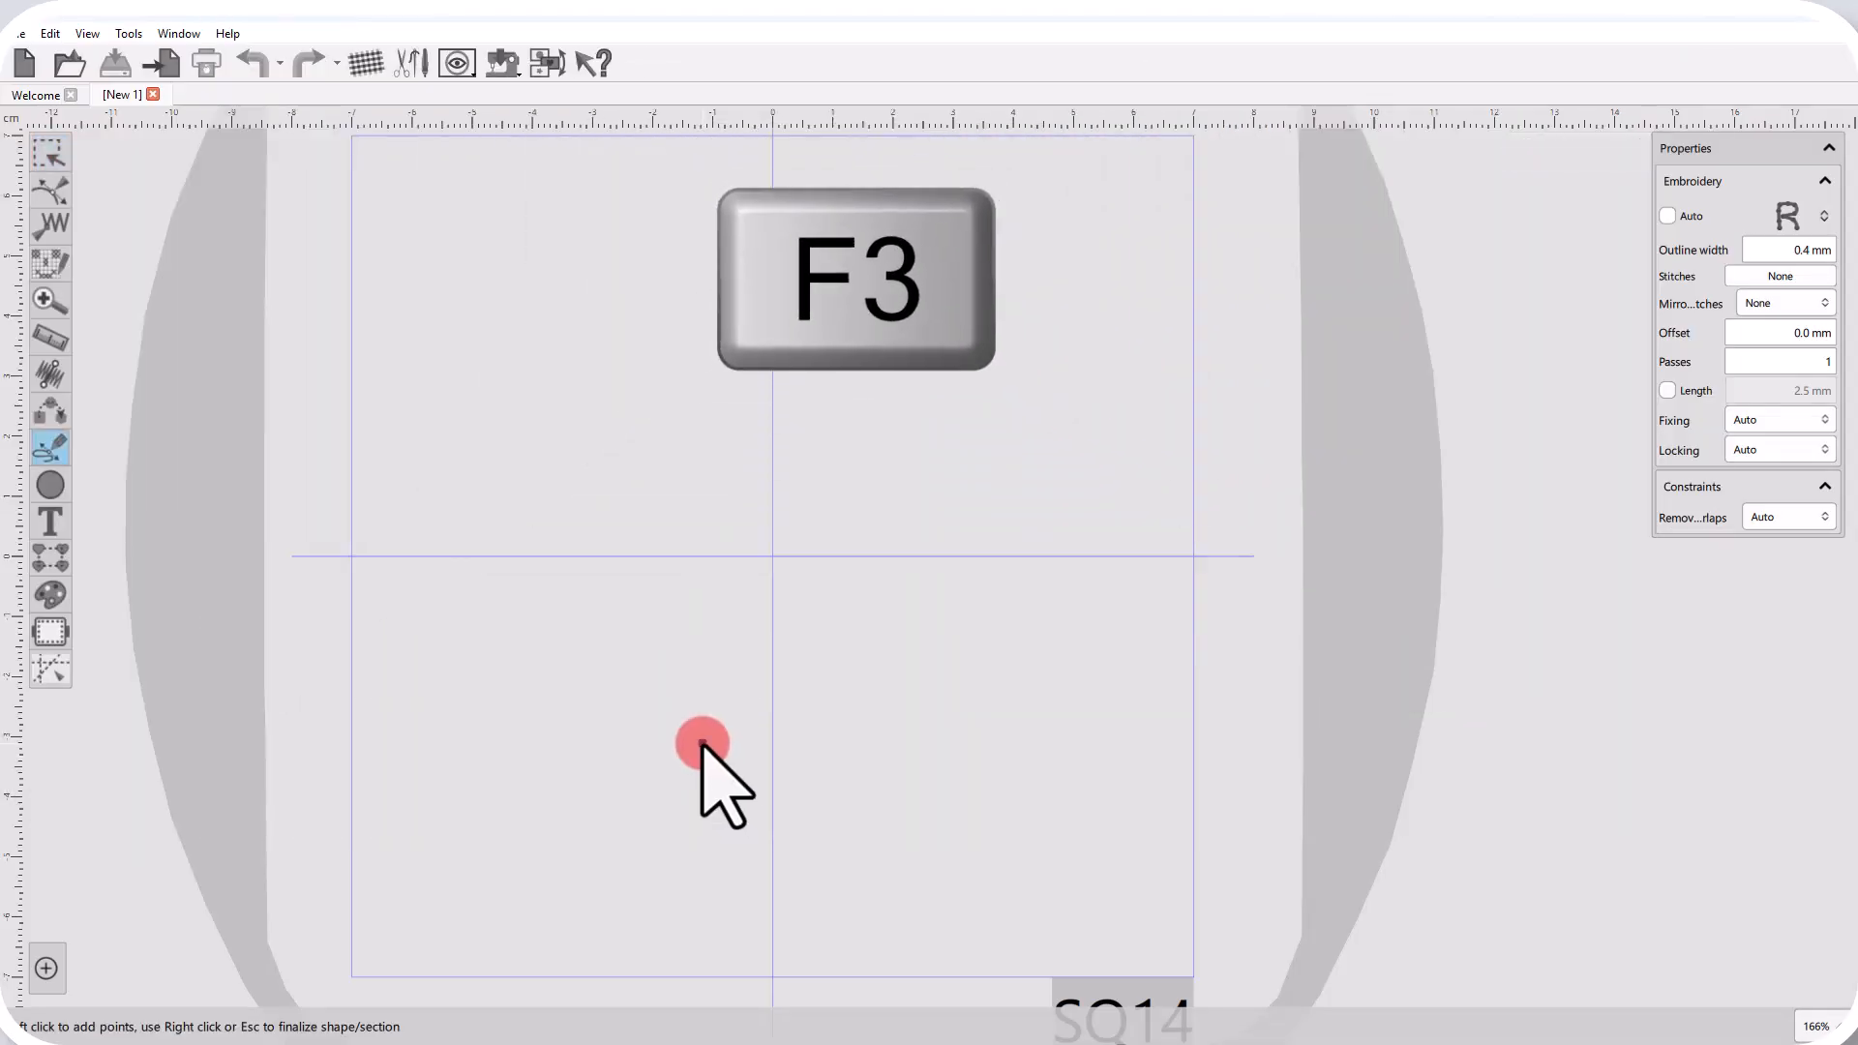
left_click(436, 452)
left_click(458, 359)
left_click(649, 450)
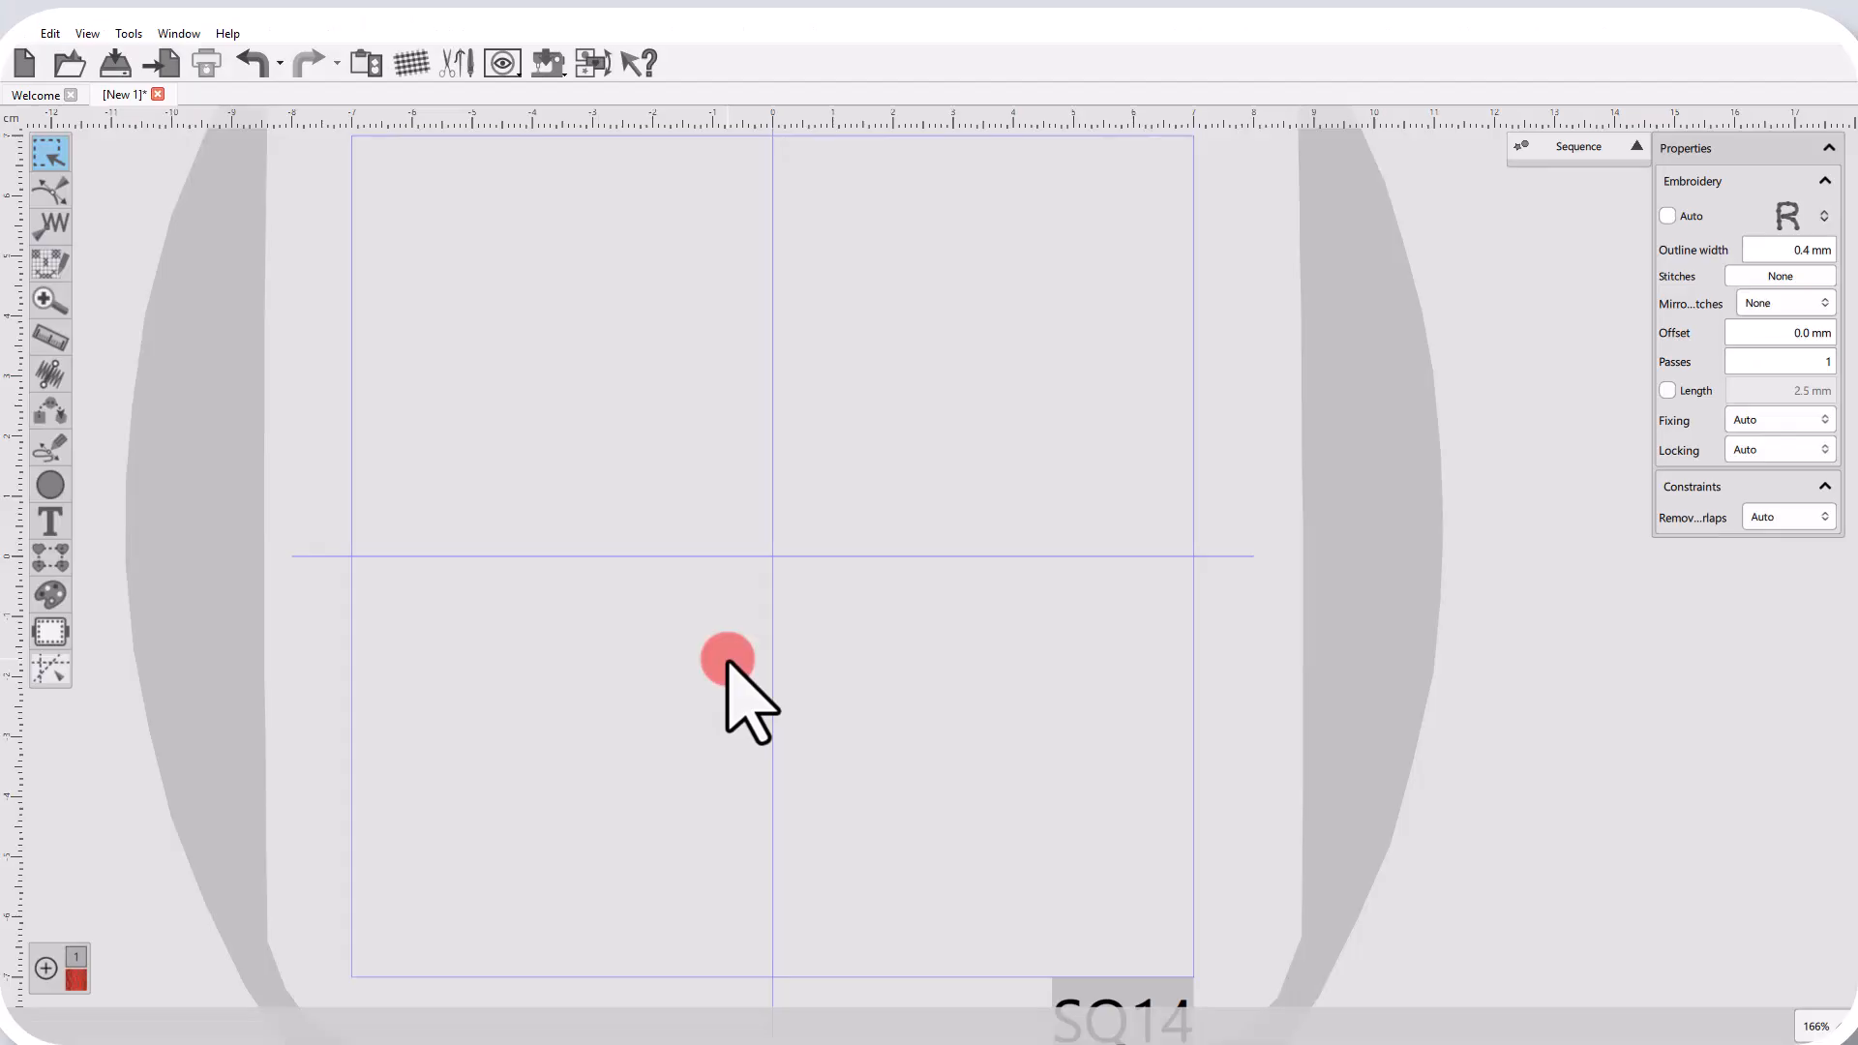
Pair-point digitize a three-pair satin shape about 36 × 45 mm in the hoop's upper-left quadrant, finalize it and inspect its stitches up close.
key("F4")
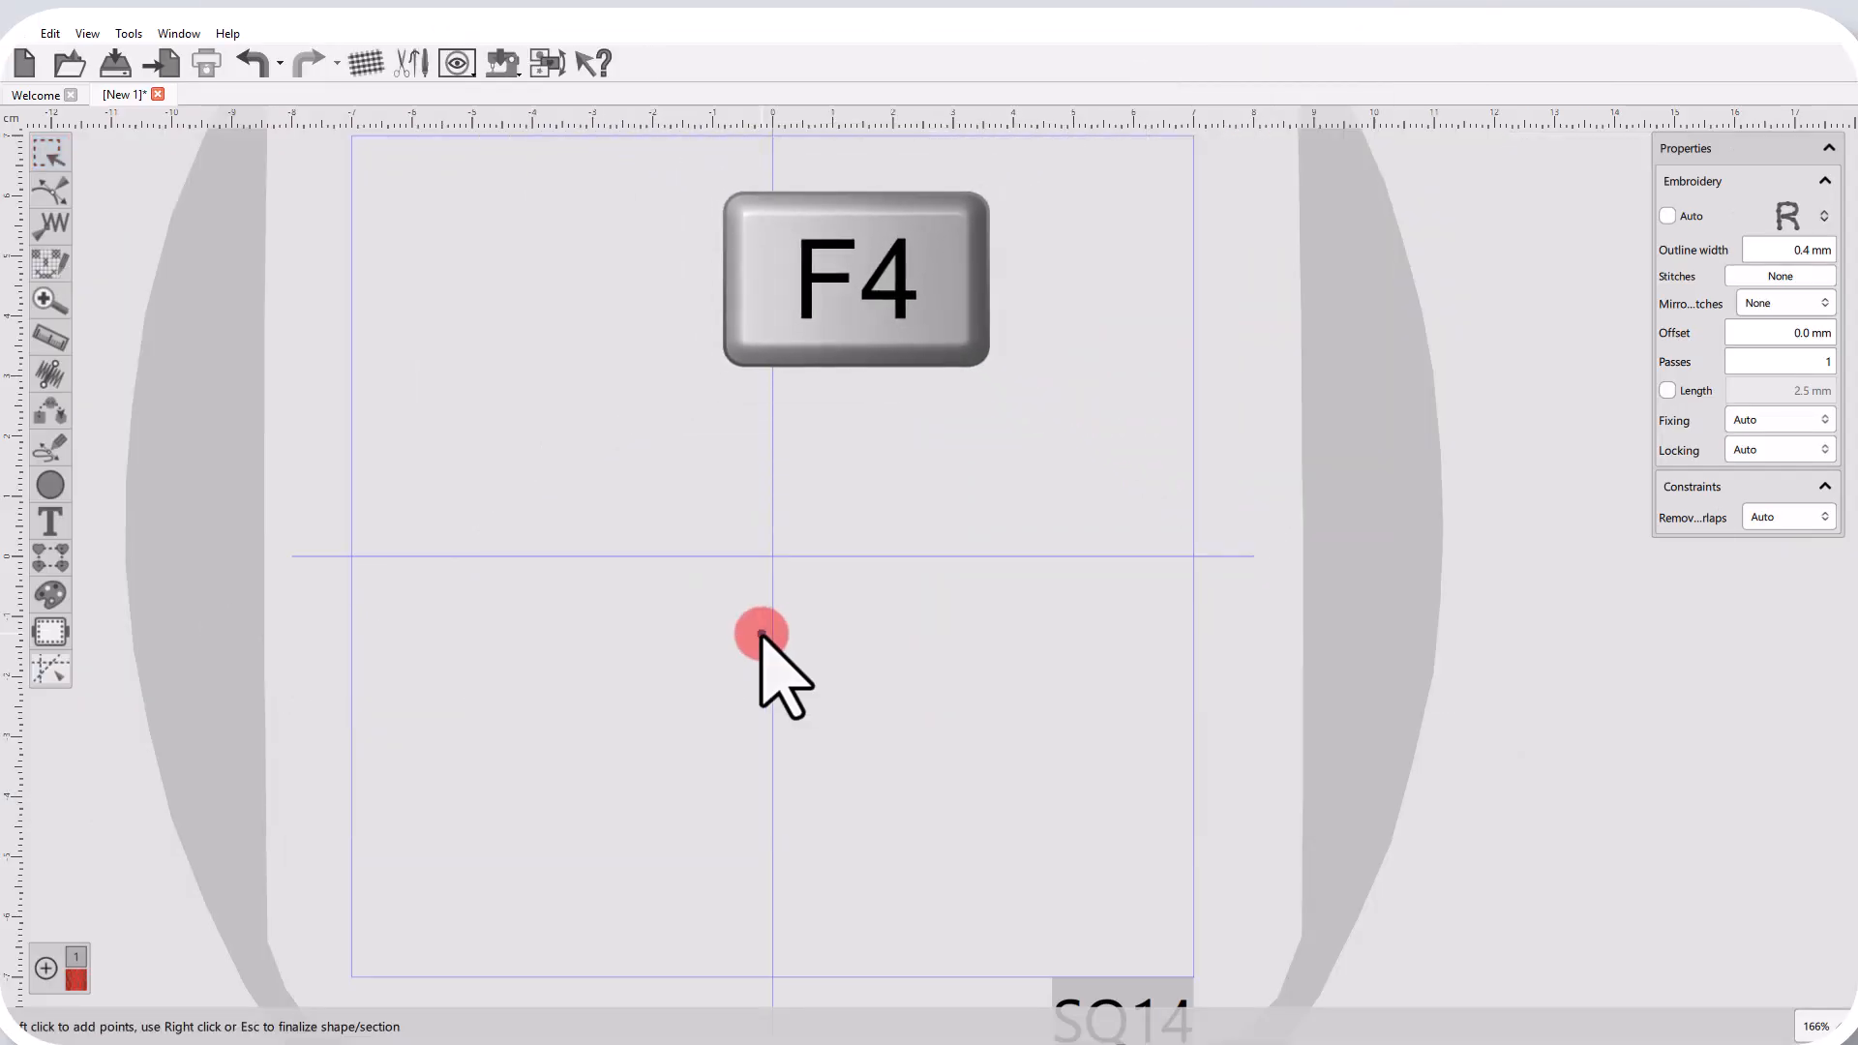
left_click(432, 220)
left_click(648, 224)
left_click(516, 332)
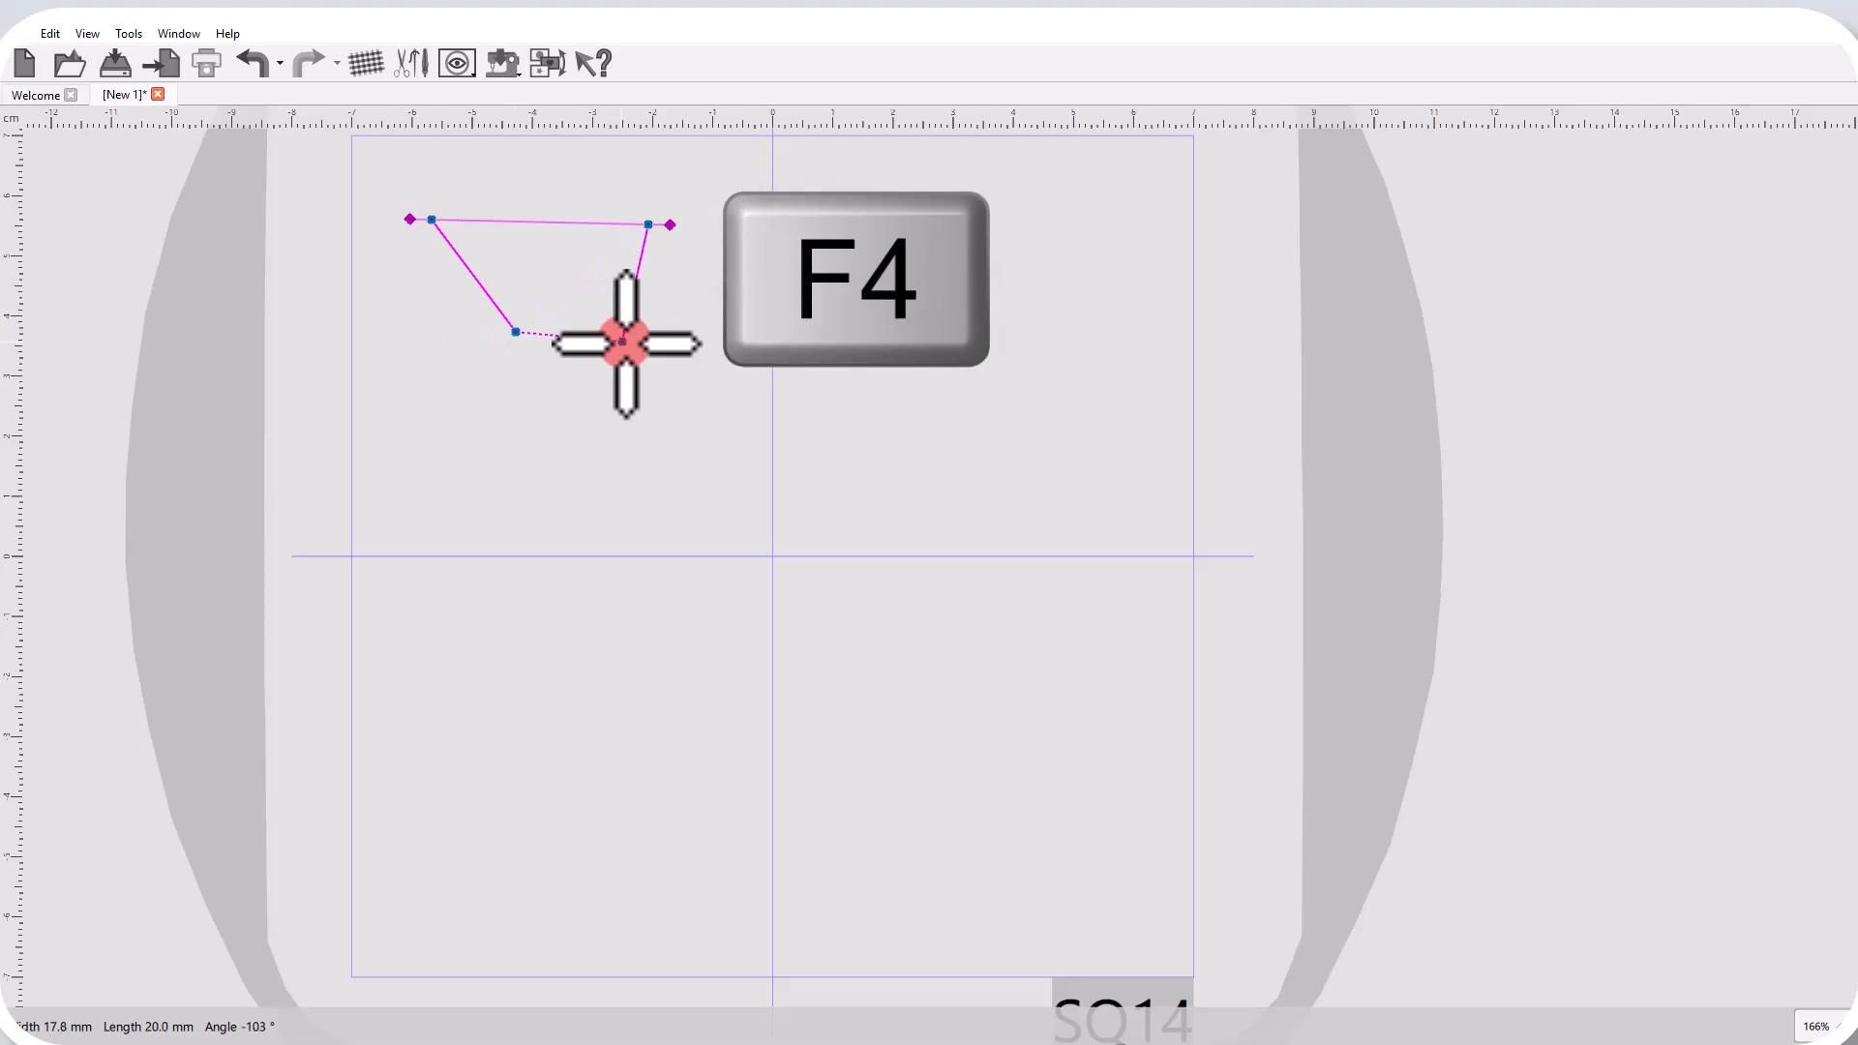
left_click(624, 342)
left_click(518, 466)
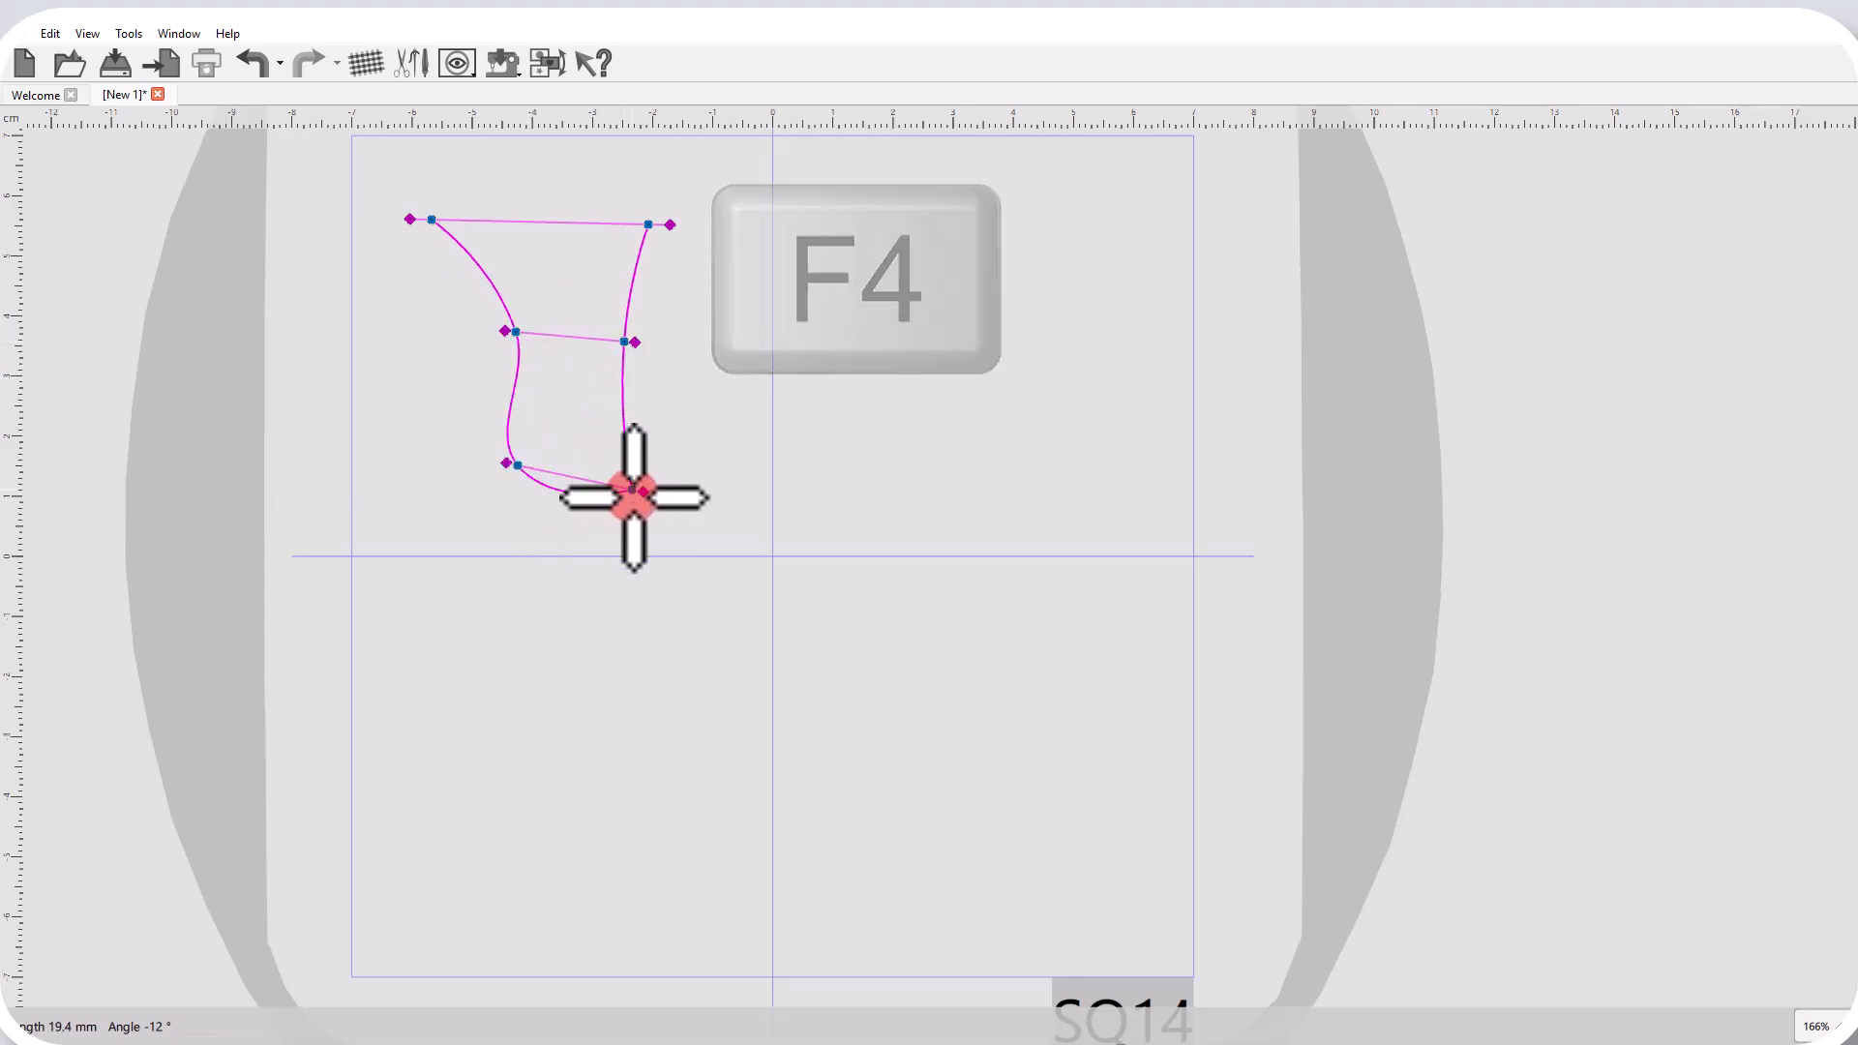
right_click(633, 498)
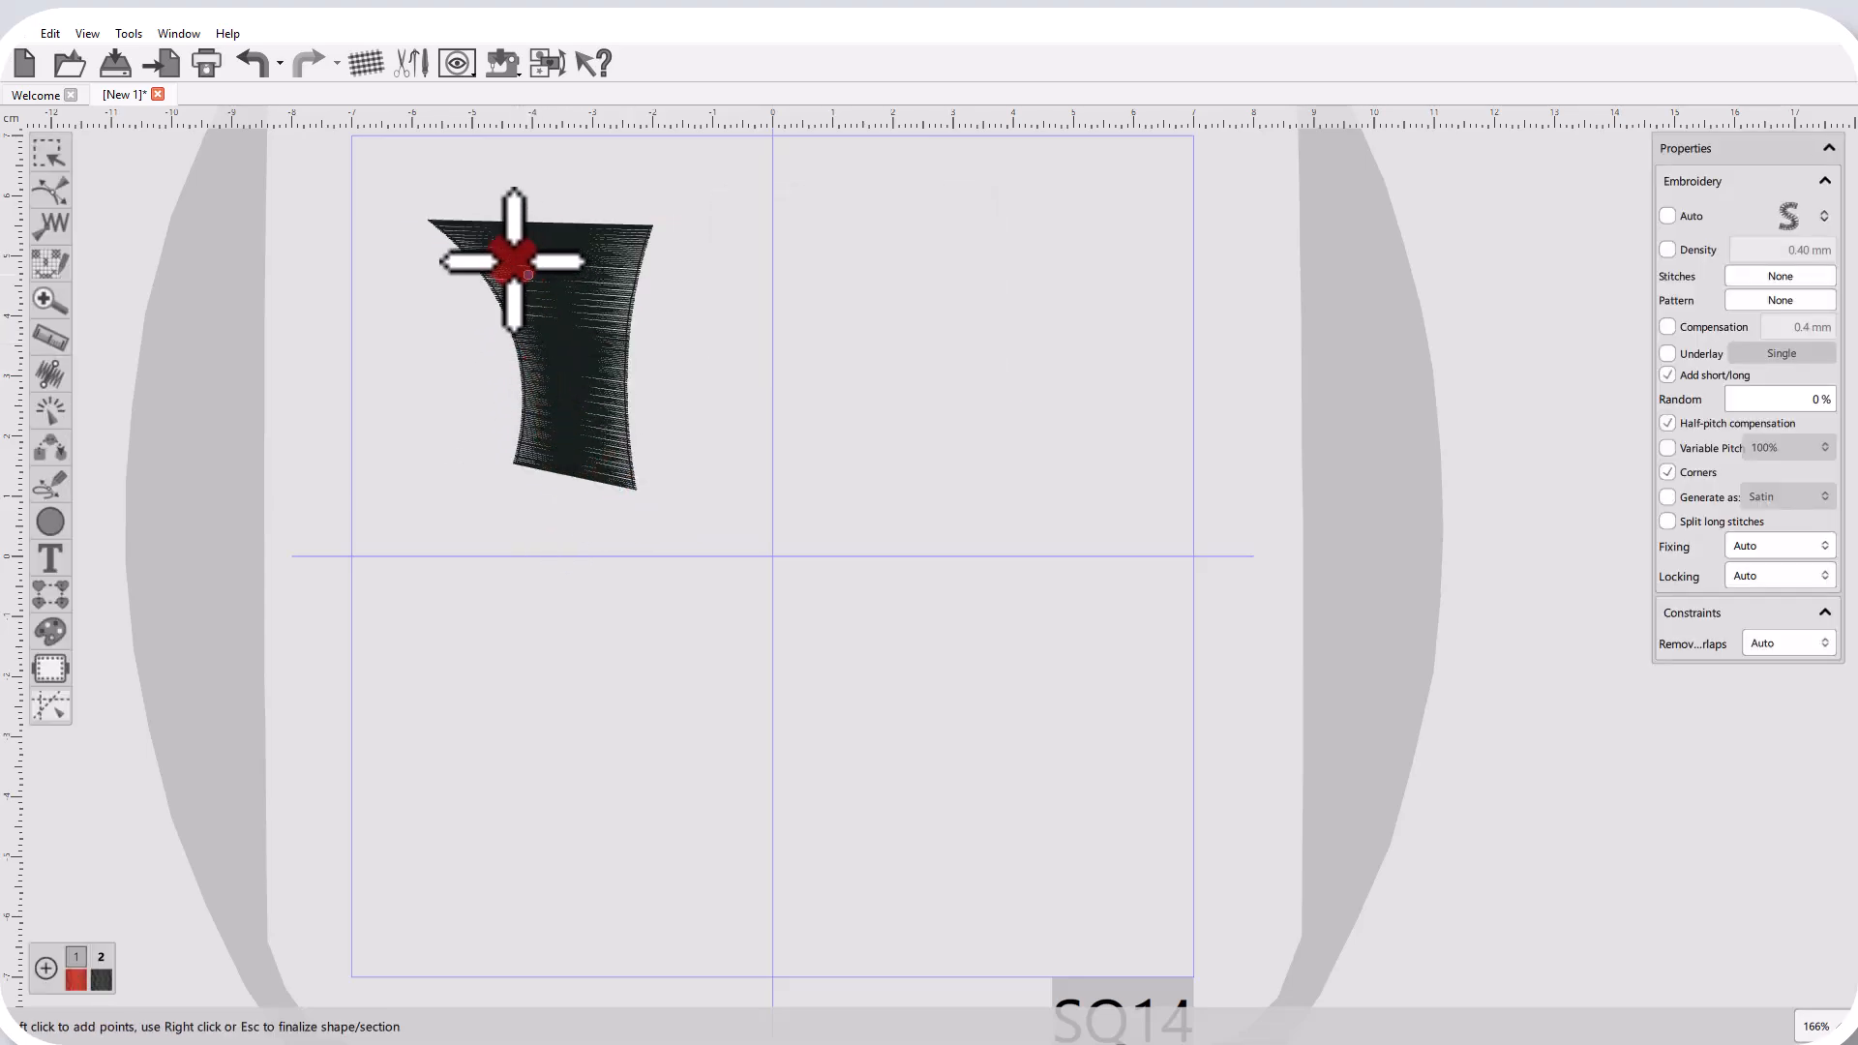
scroll(520, 268, "up", 5)
right_click(614, 431)
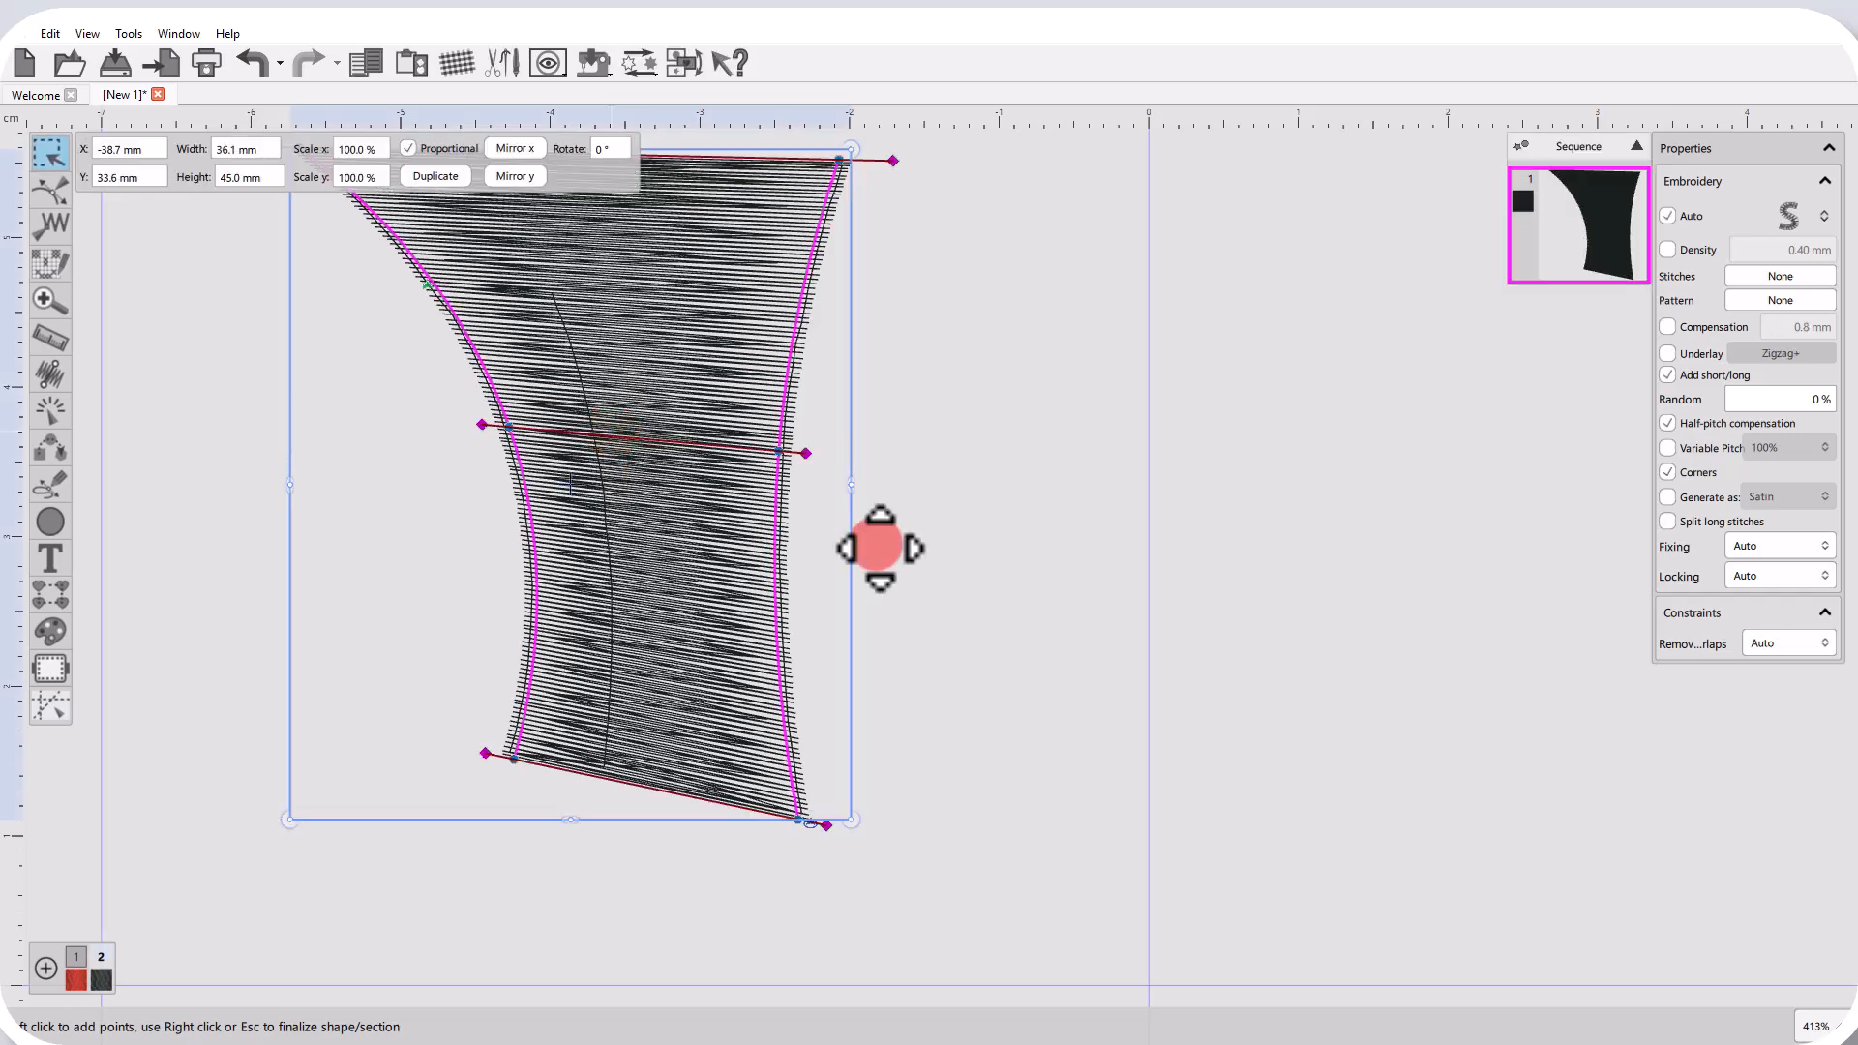
left_click(1040, 580)
left_click(711, 554)
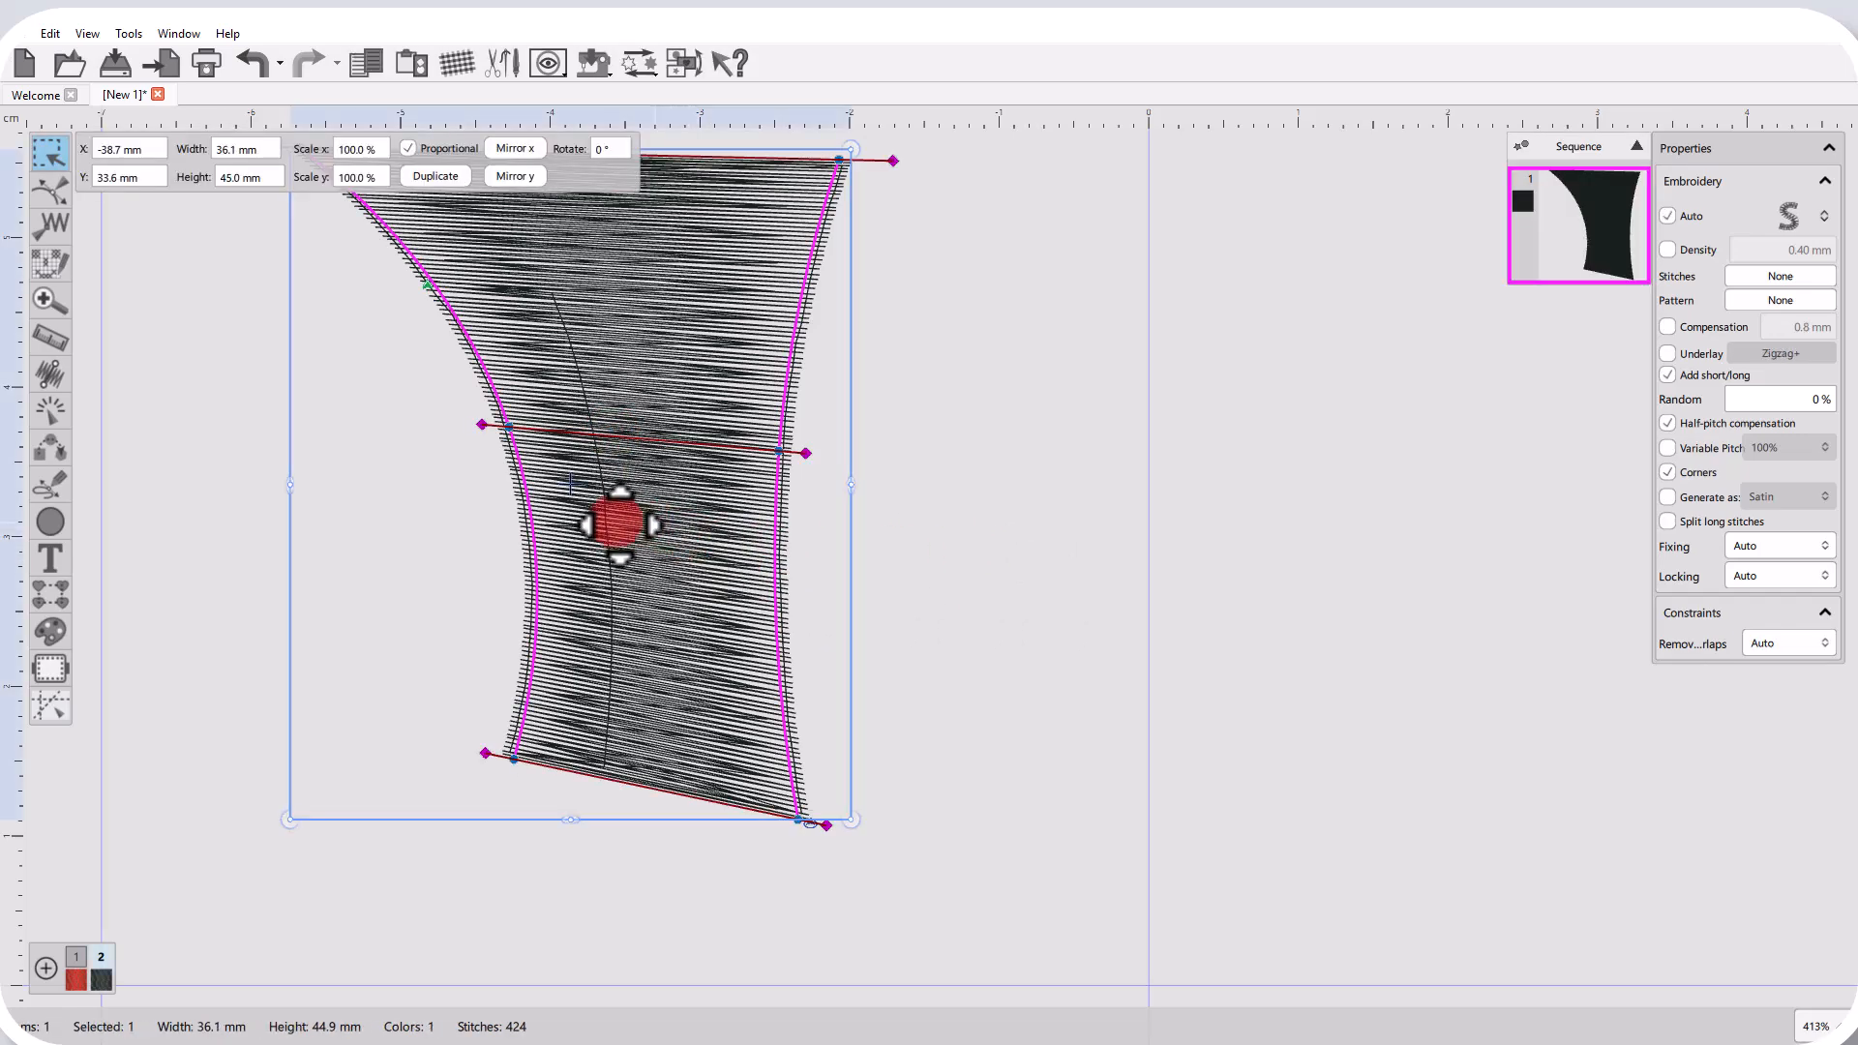
Outline-digitize a closed, elongated seven-point satin shape in the hoop's upper-left quadrant, finalize it and deselect.
scroll(620, 524, "down", 4)
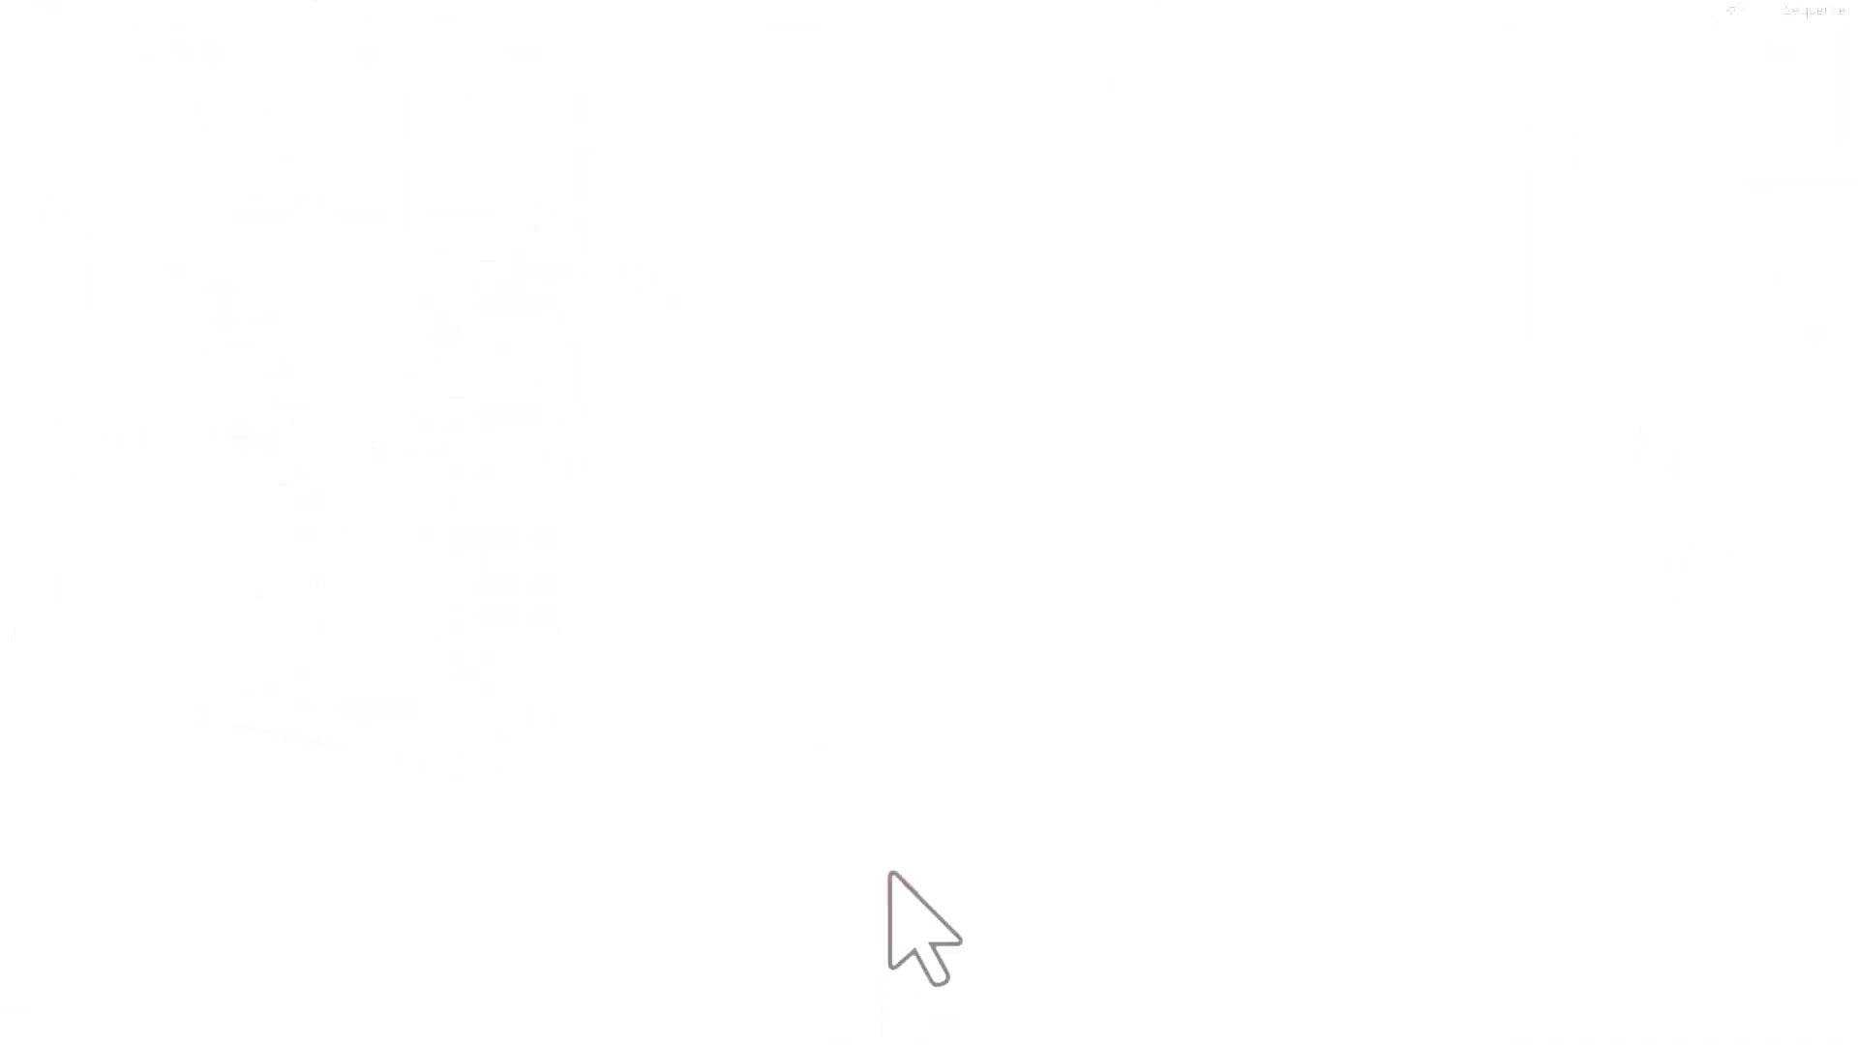
key("shift+F4")
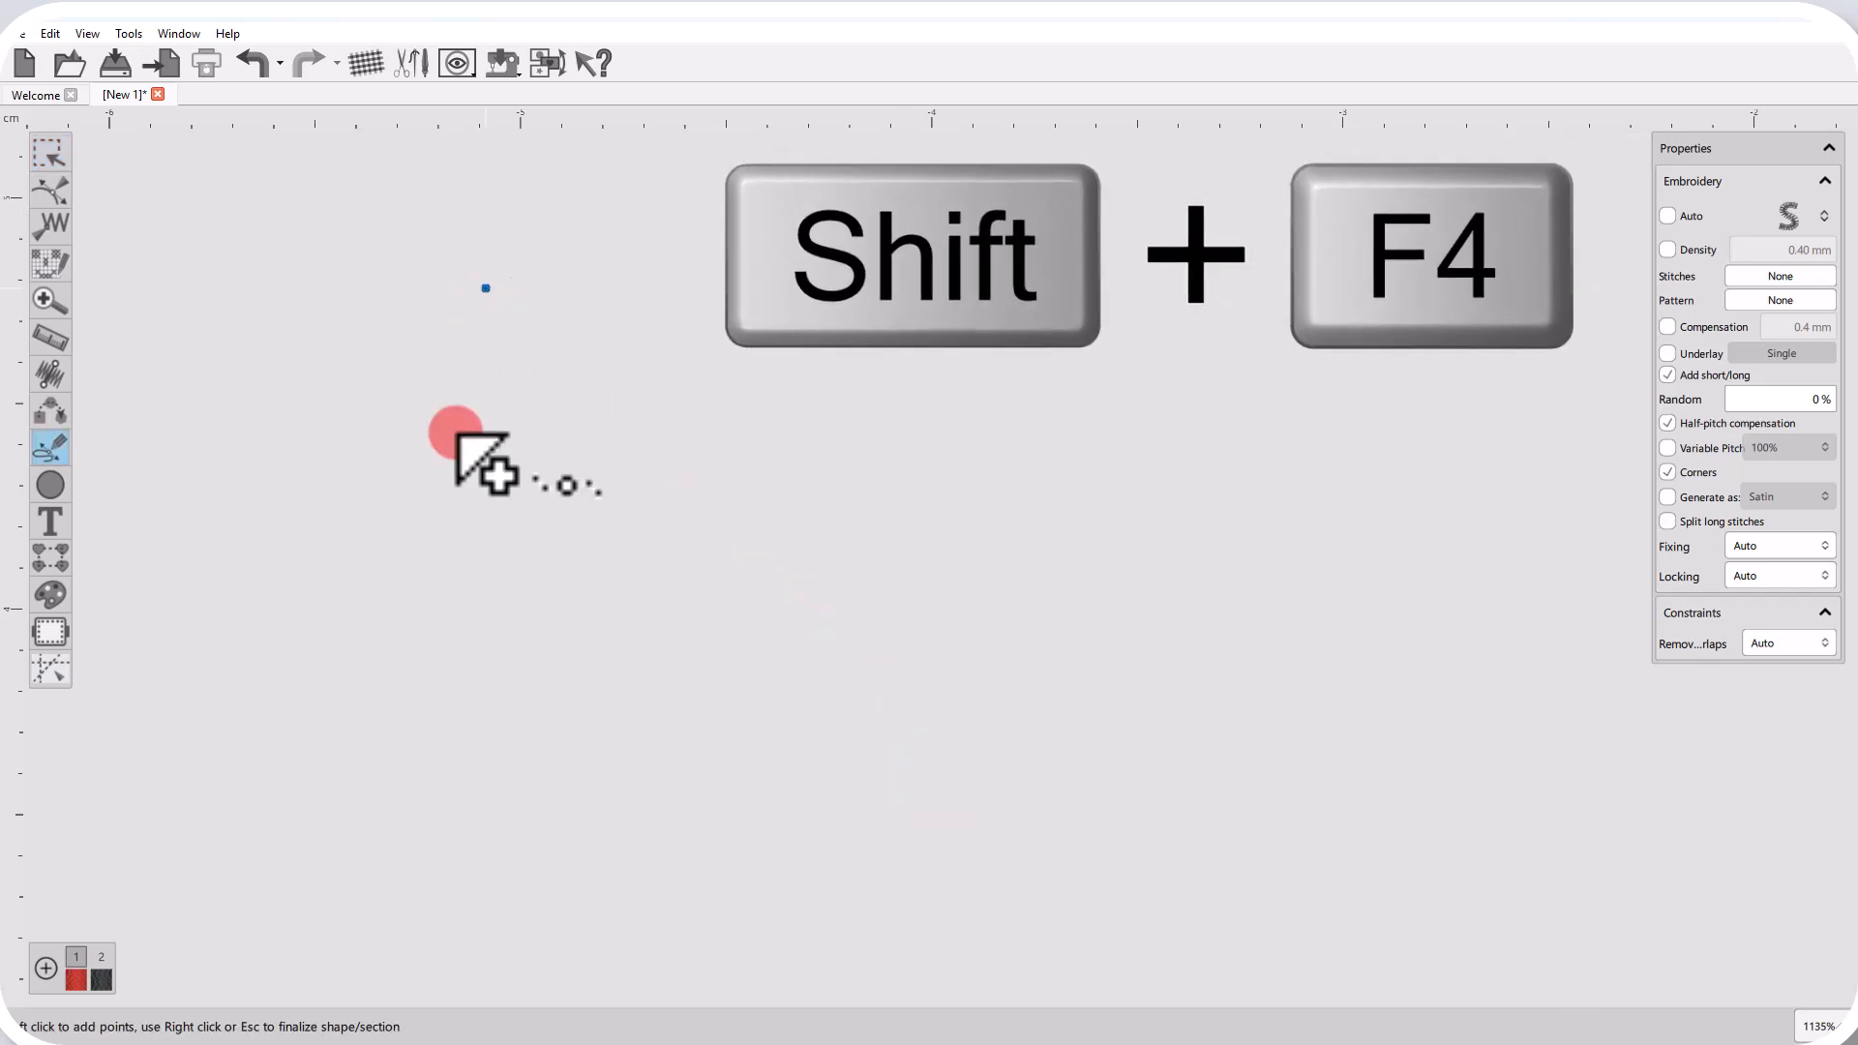
left_click(365, 762)
left_click(382, 482)
left_click(473, 319)
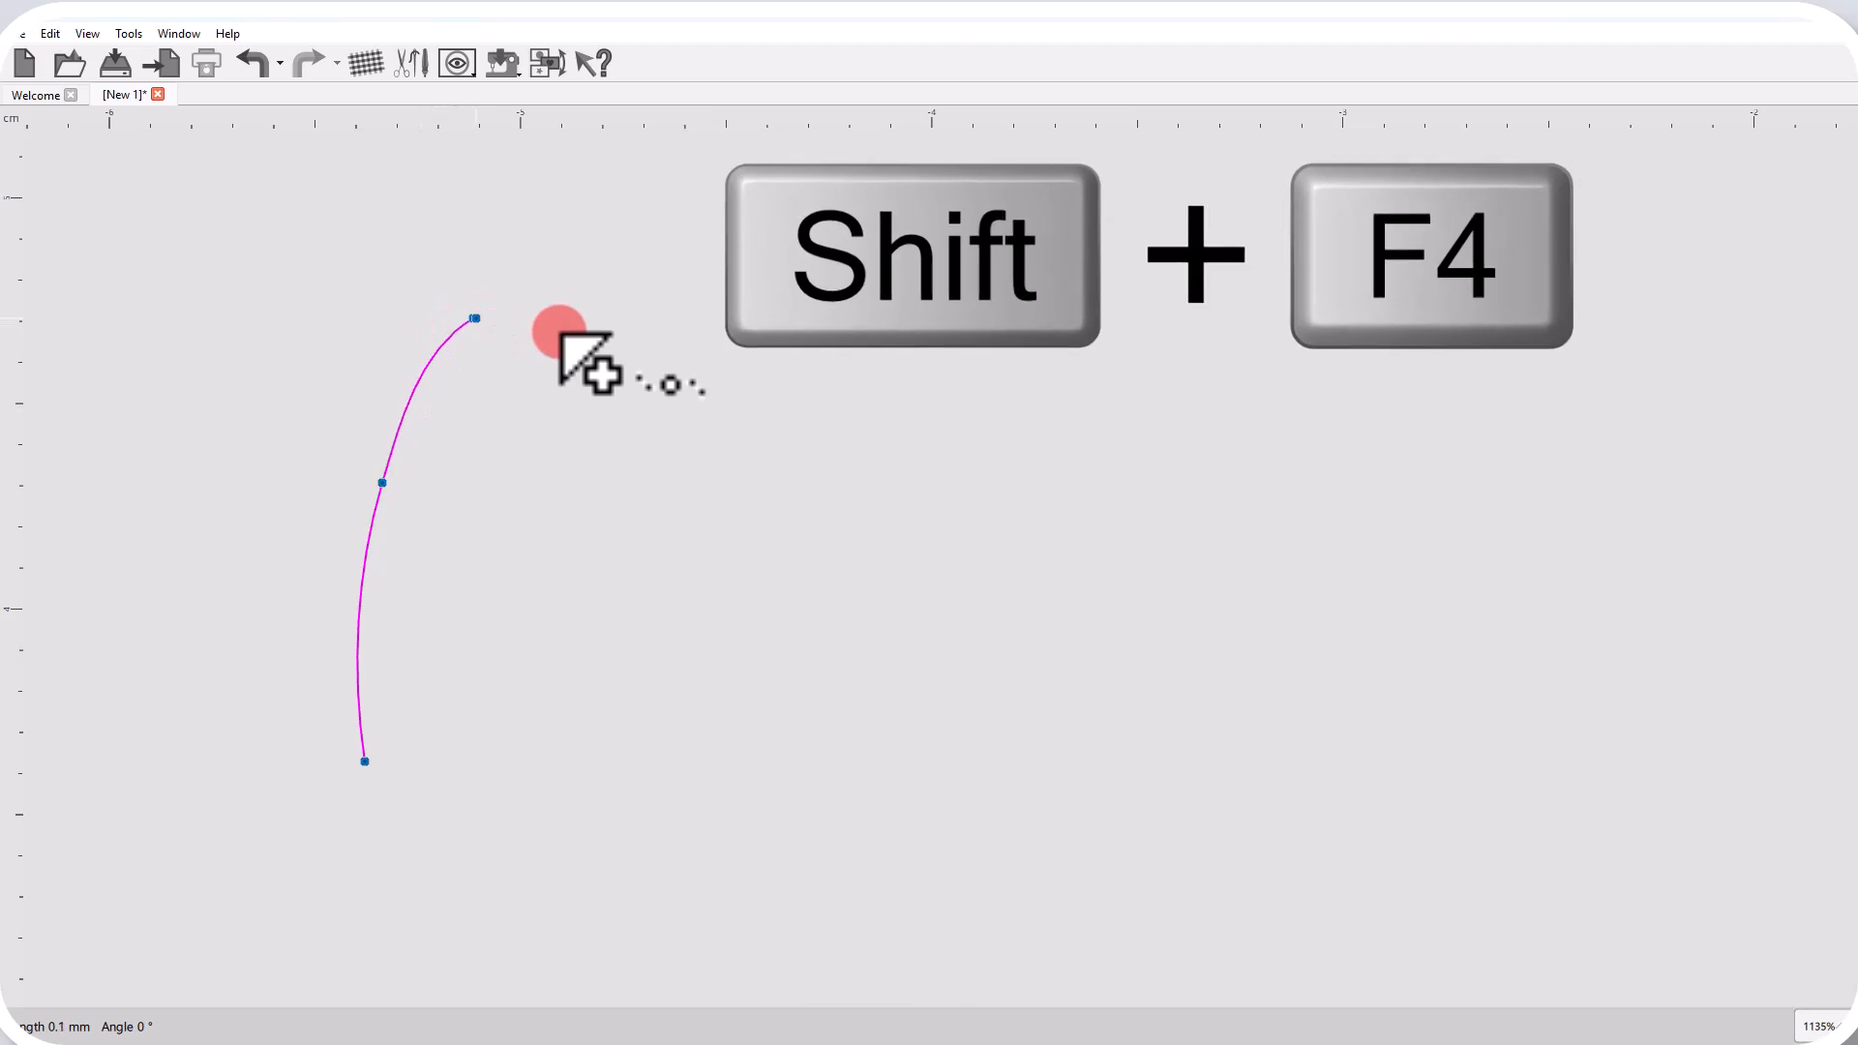
left_click(521, 425)
left_click(528, 641)
left_click(514, 859)
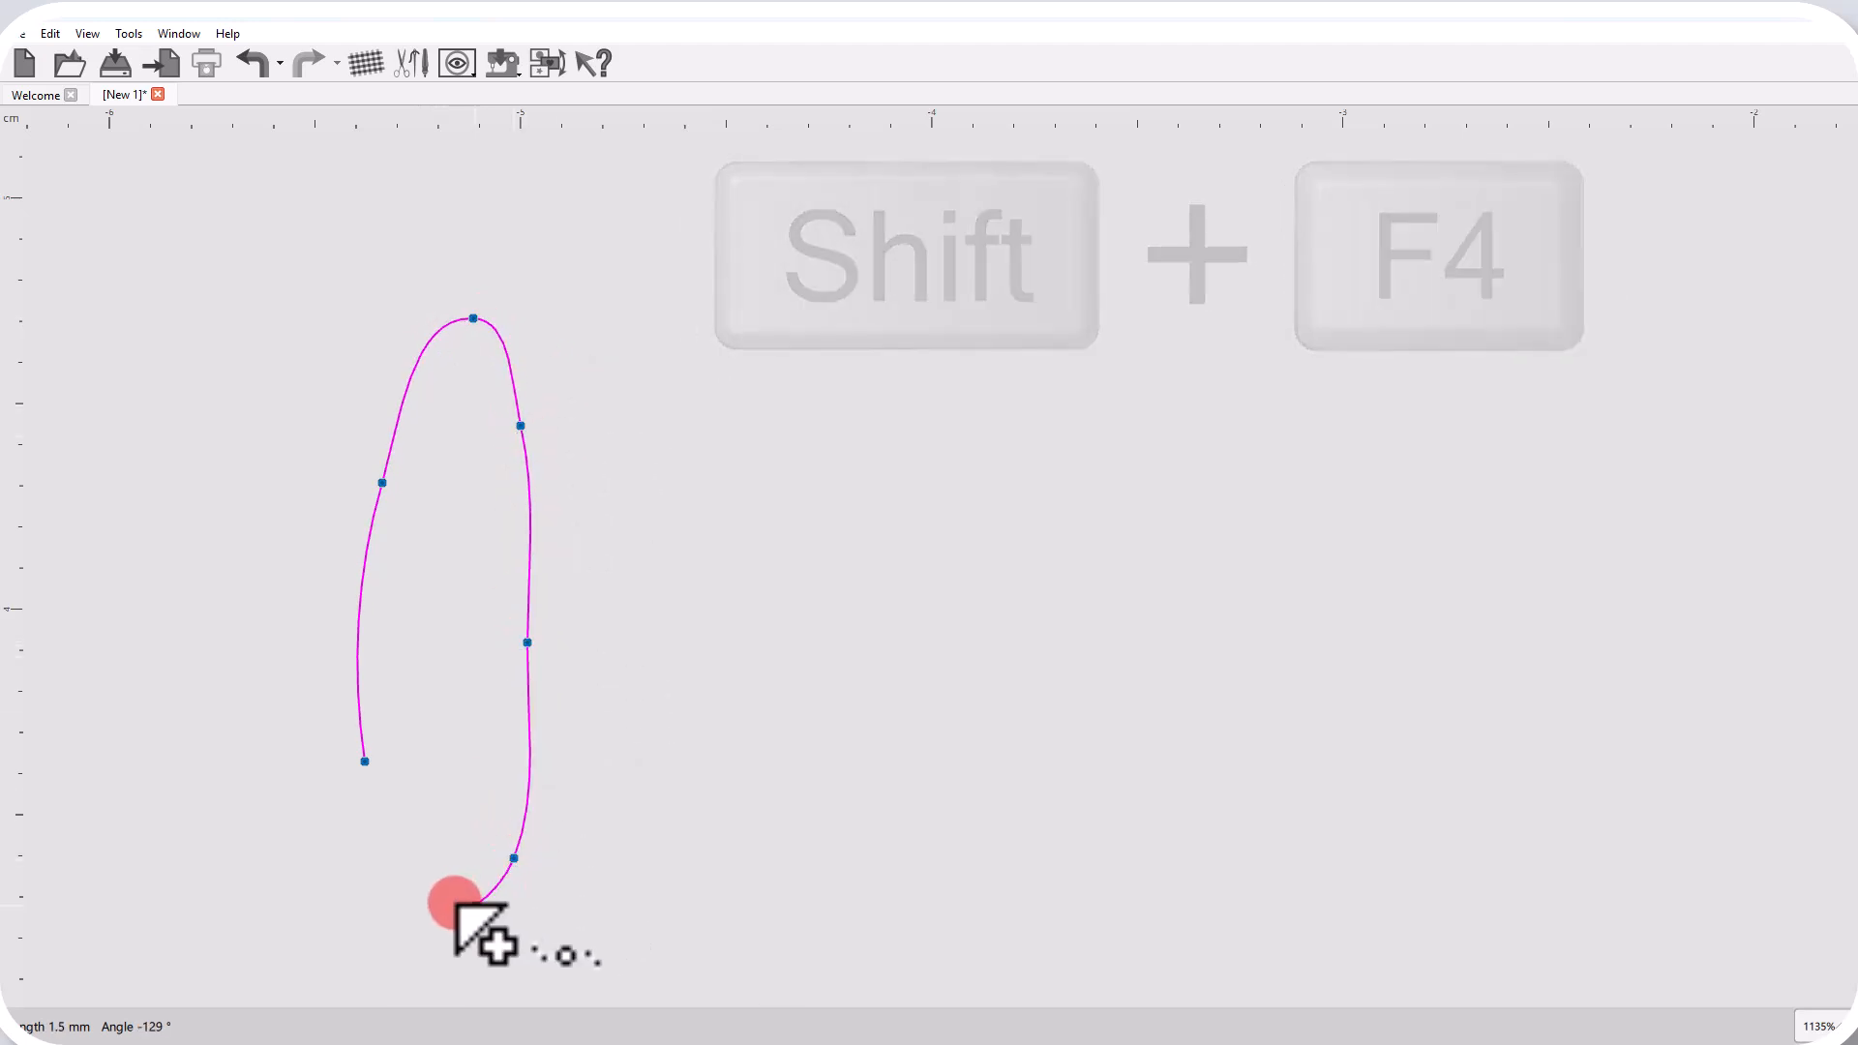
left_click(423, 898)
left_click(366, 764)
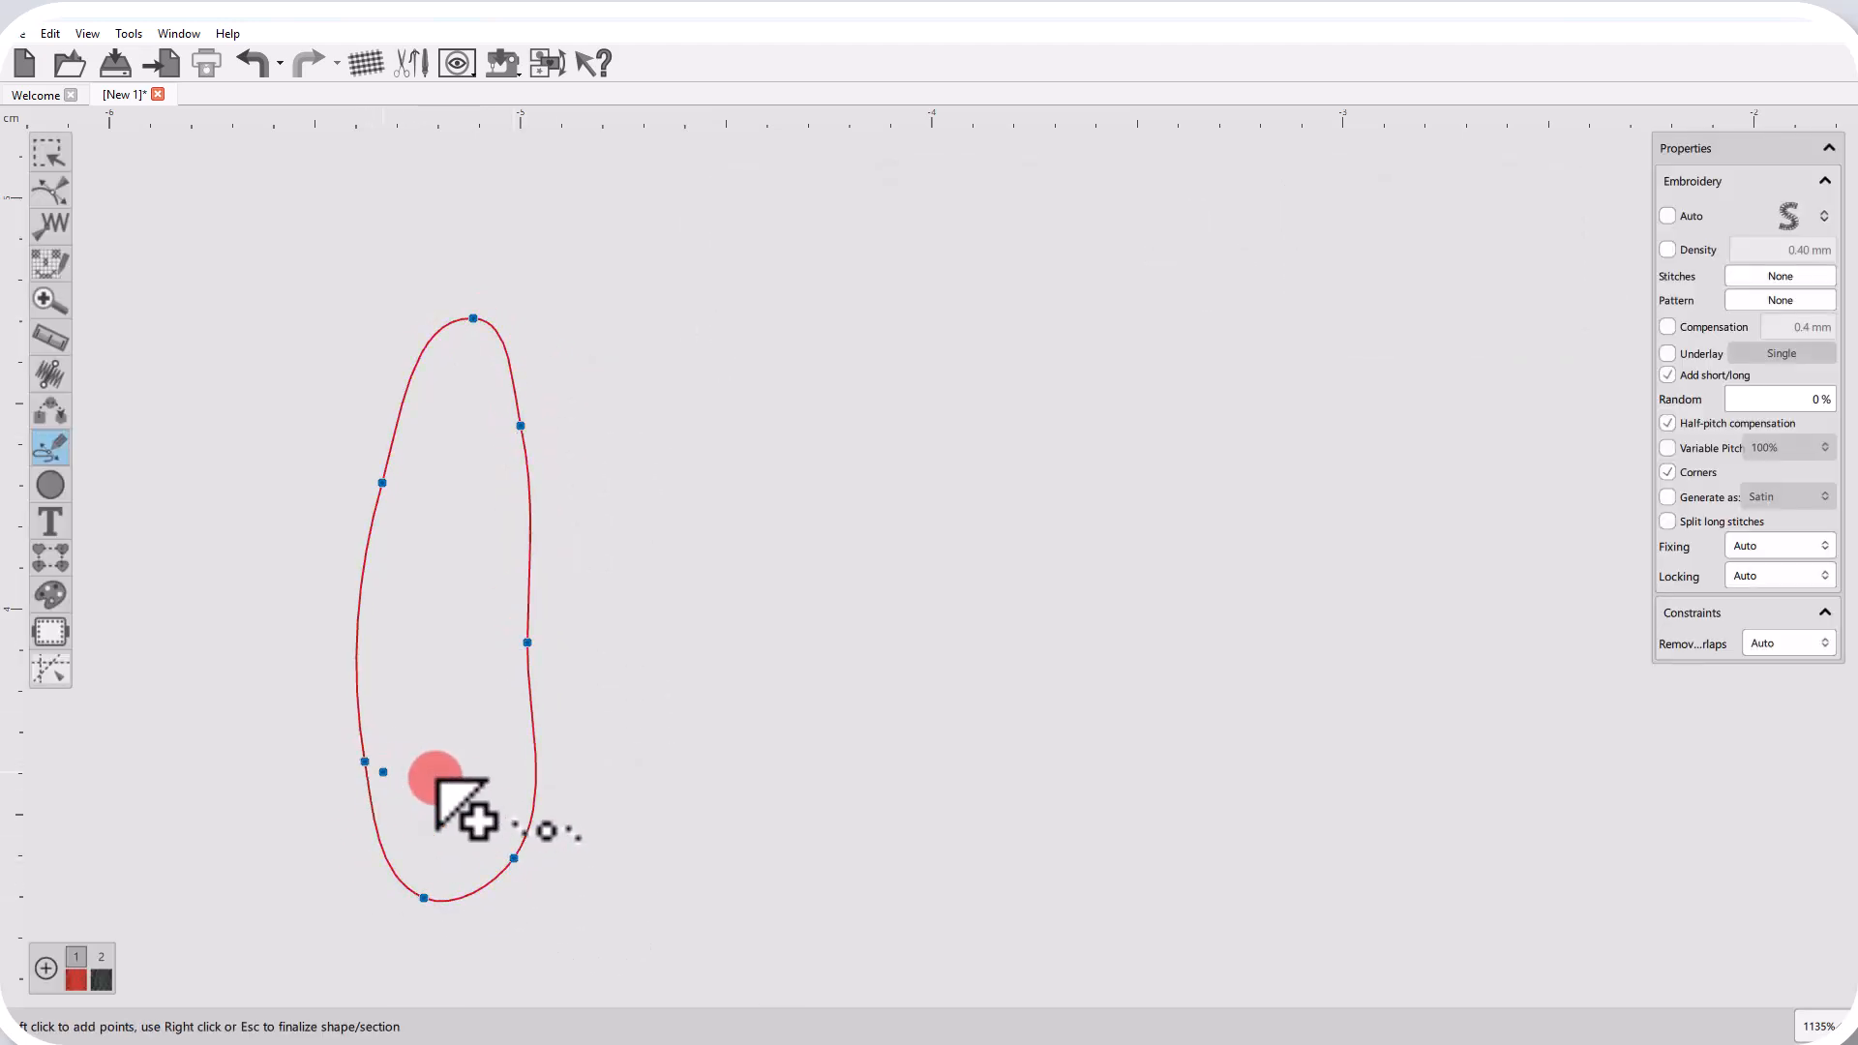
right_click(437, 776)
right_click(438, 777)
left_click(780, 709)
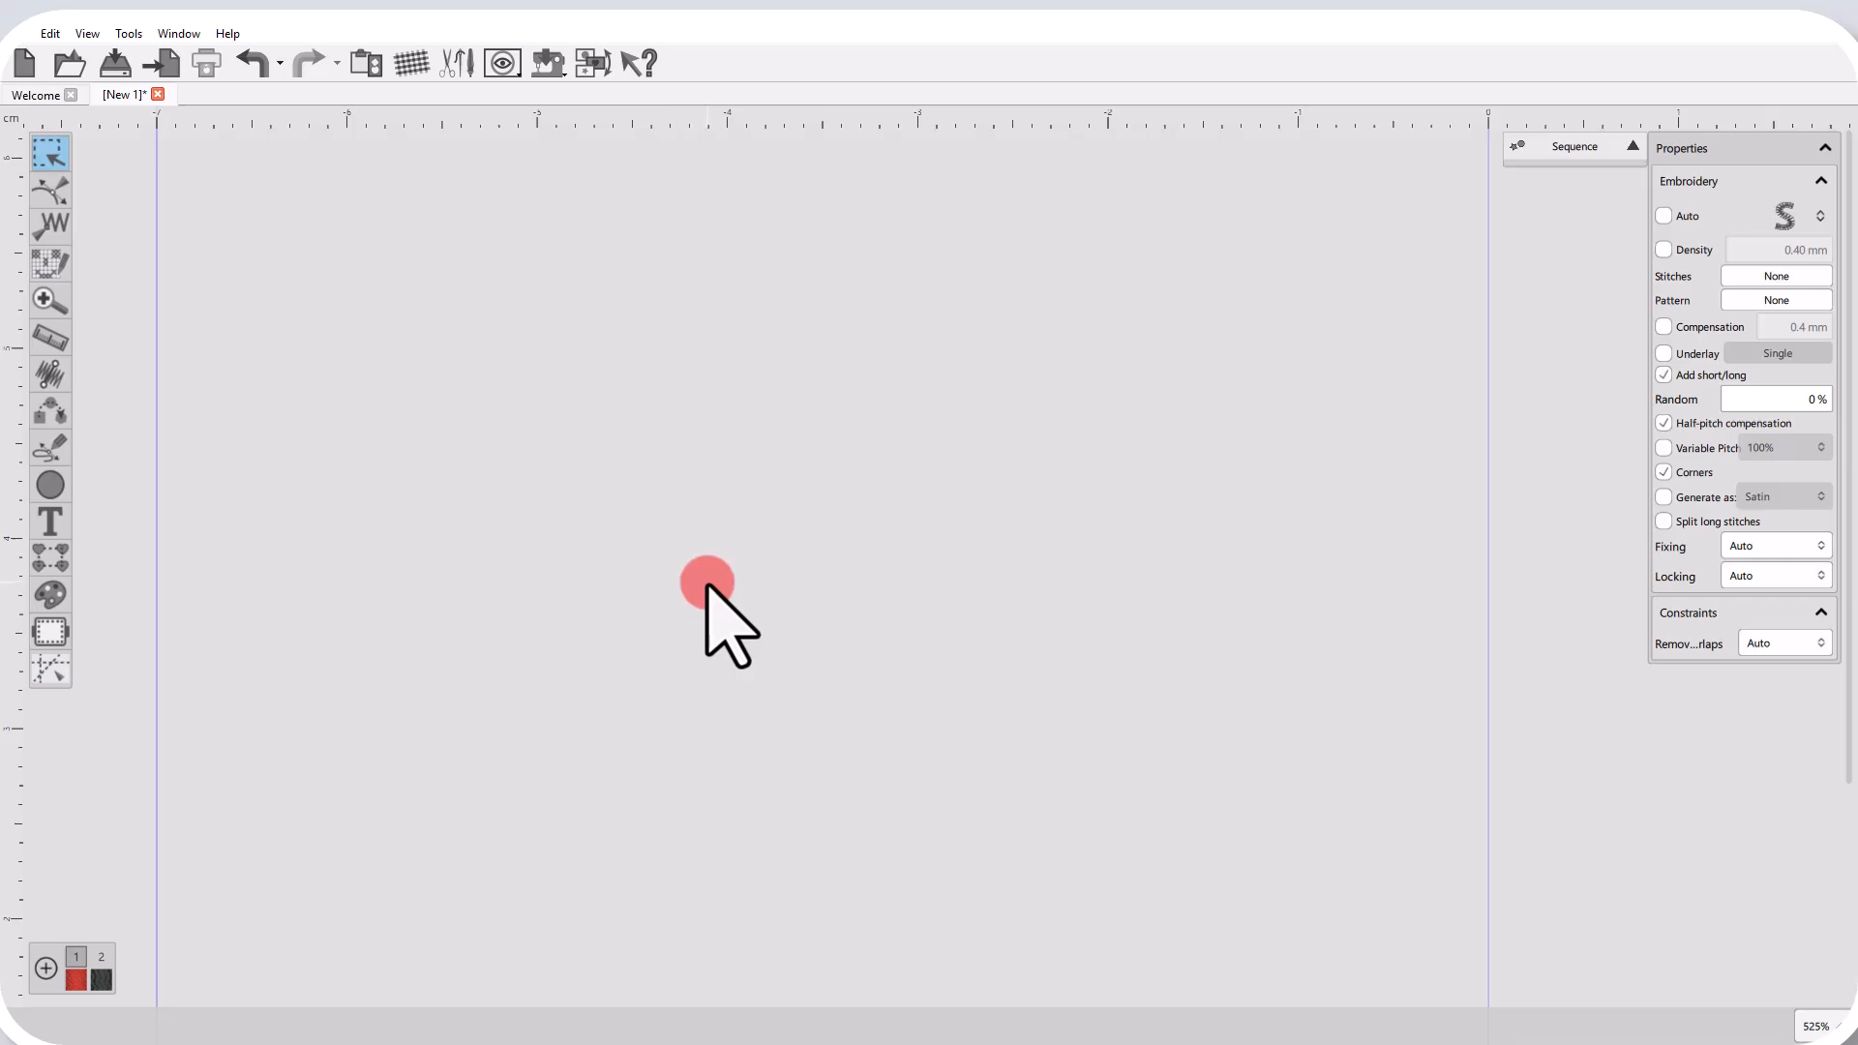
Set a slightly rising stitch direction line, outline-digitize a closed six-point step-fill shape around it, and finalize it.
key("F5")
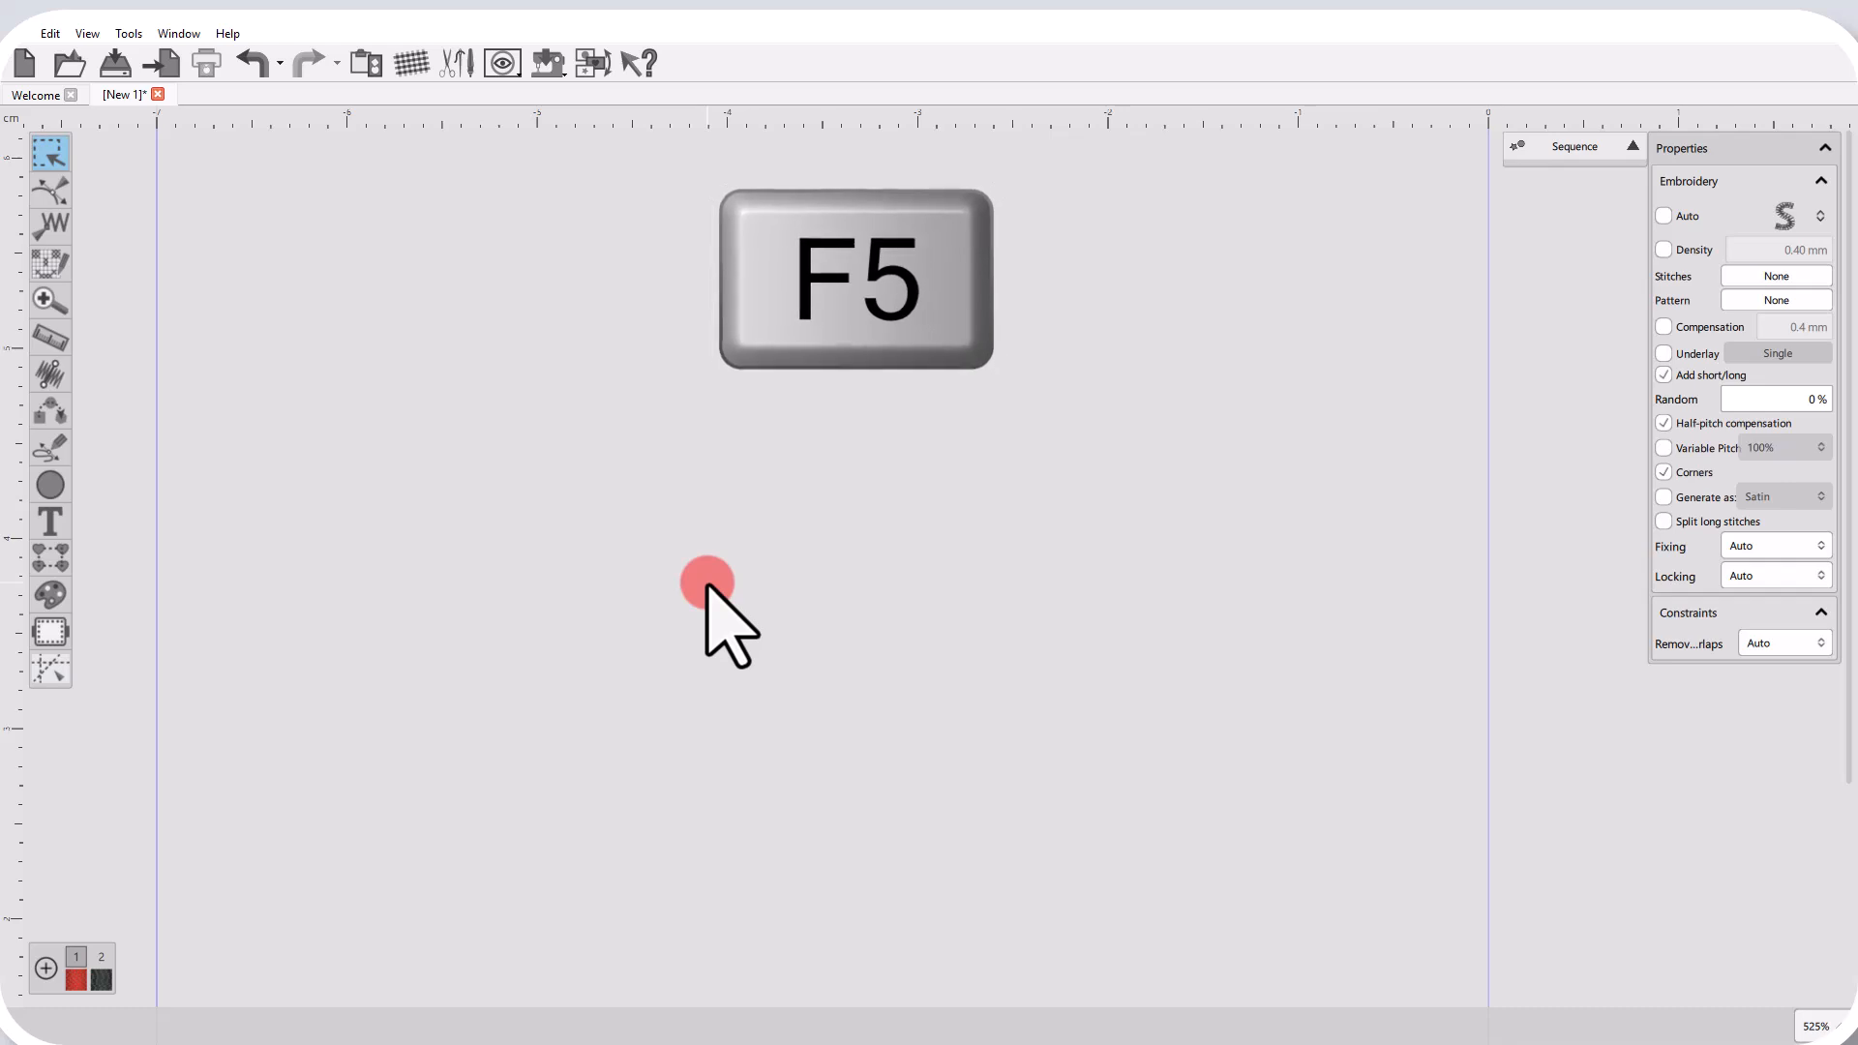
key("F5")
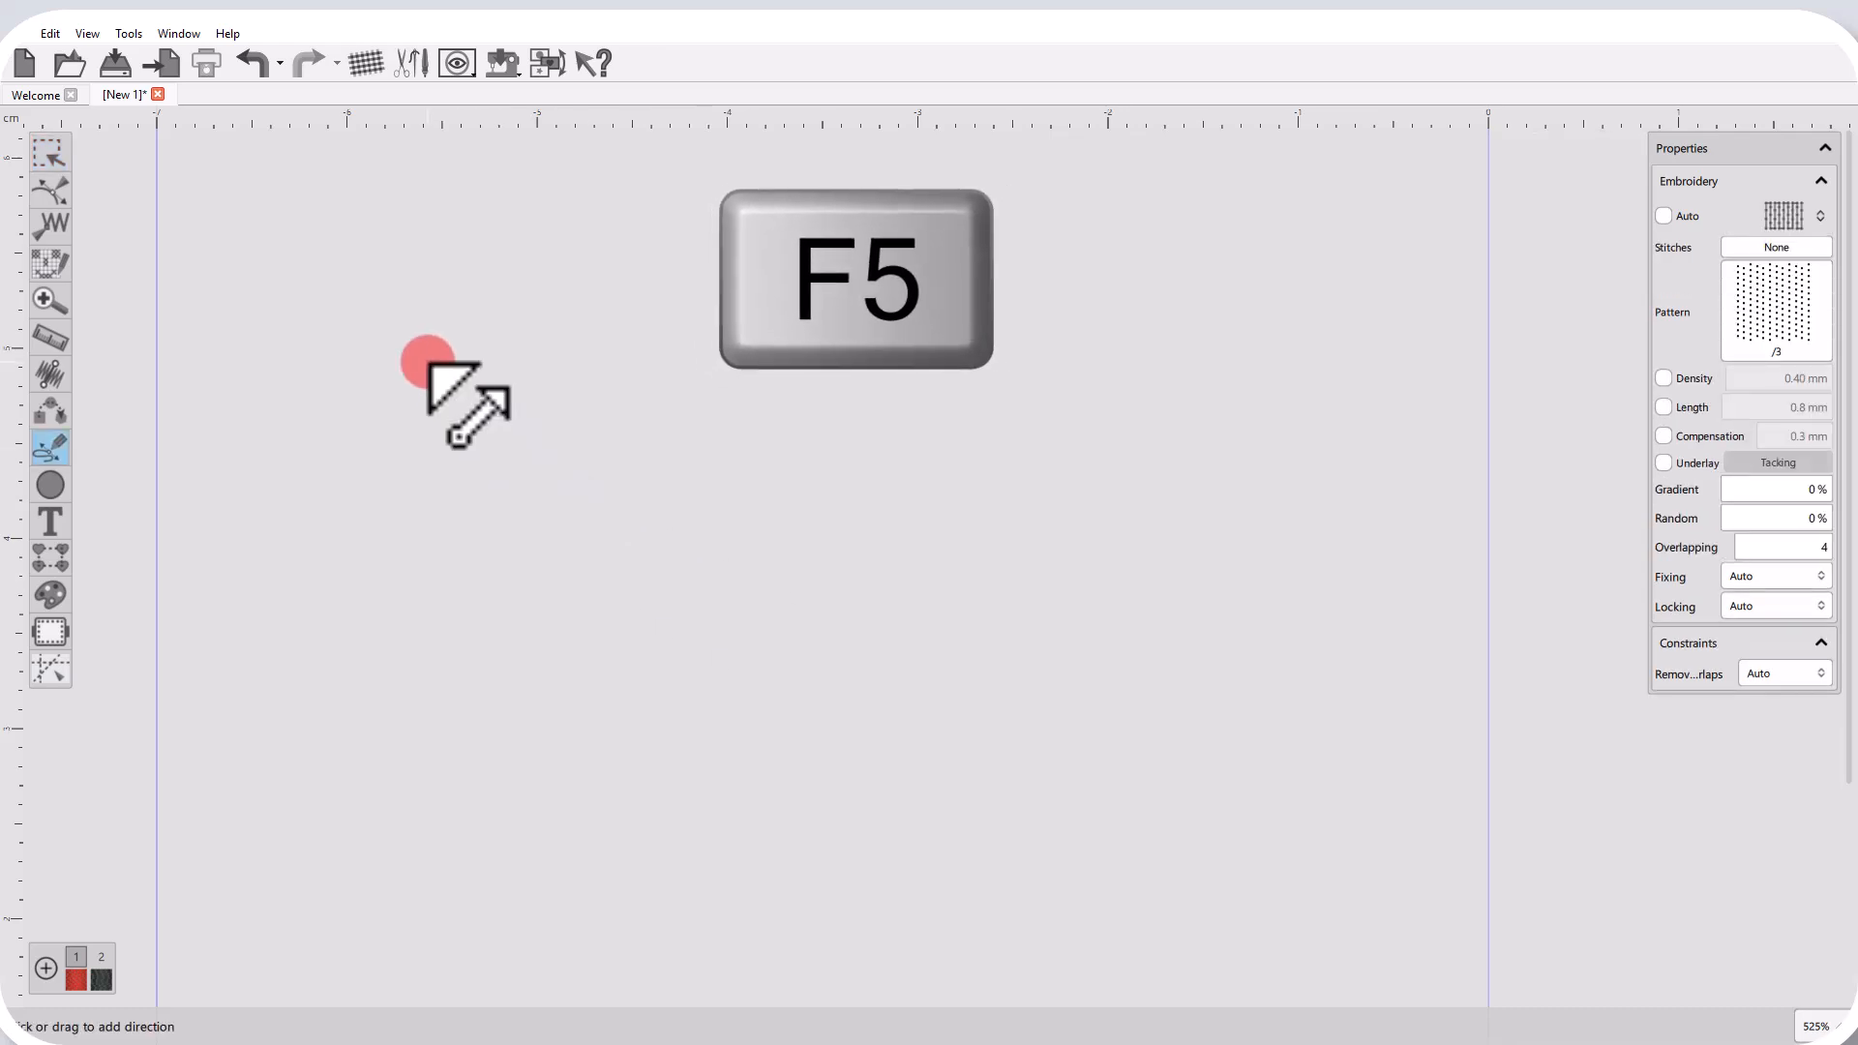
left_click_drag(426, 363, 631, 328)
left_click(464, 468)
left_click(416, 366)
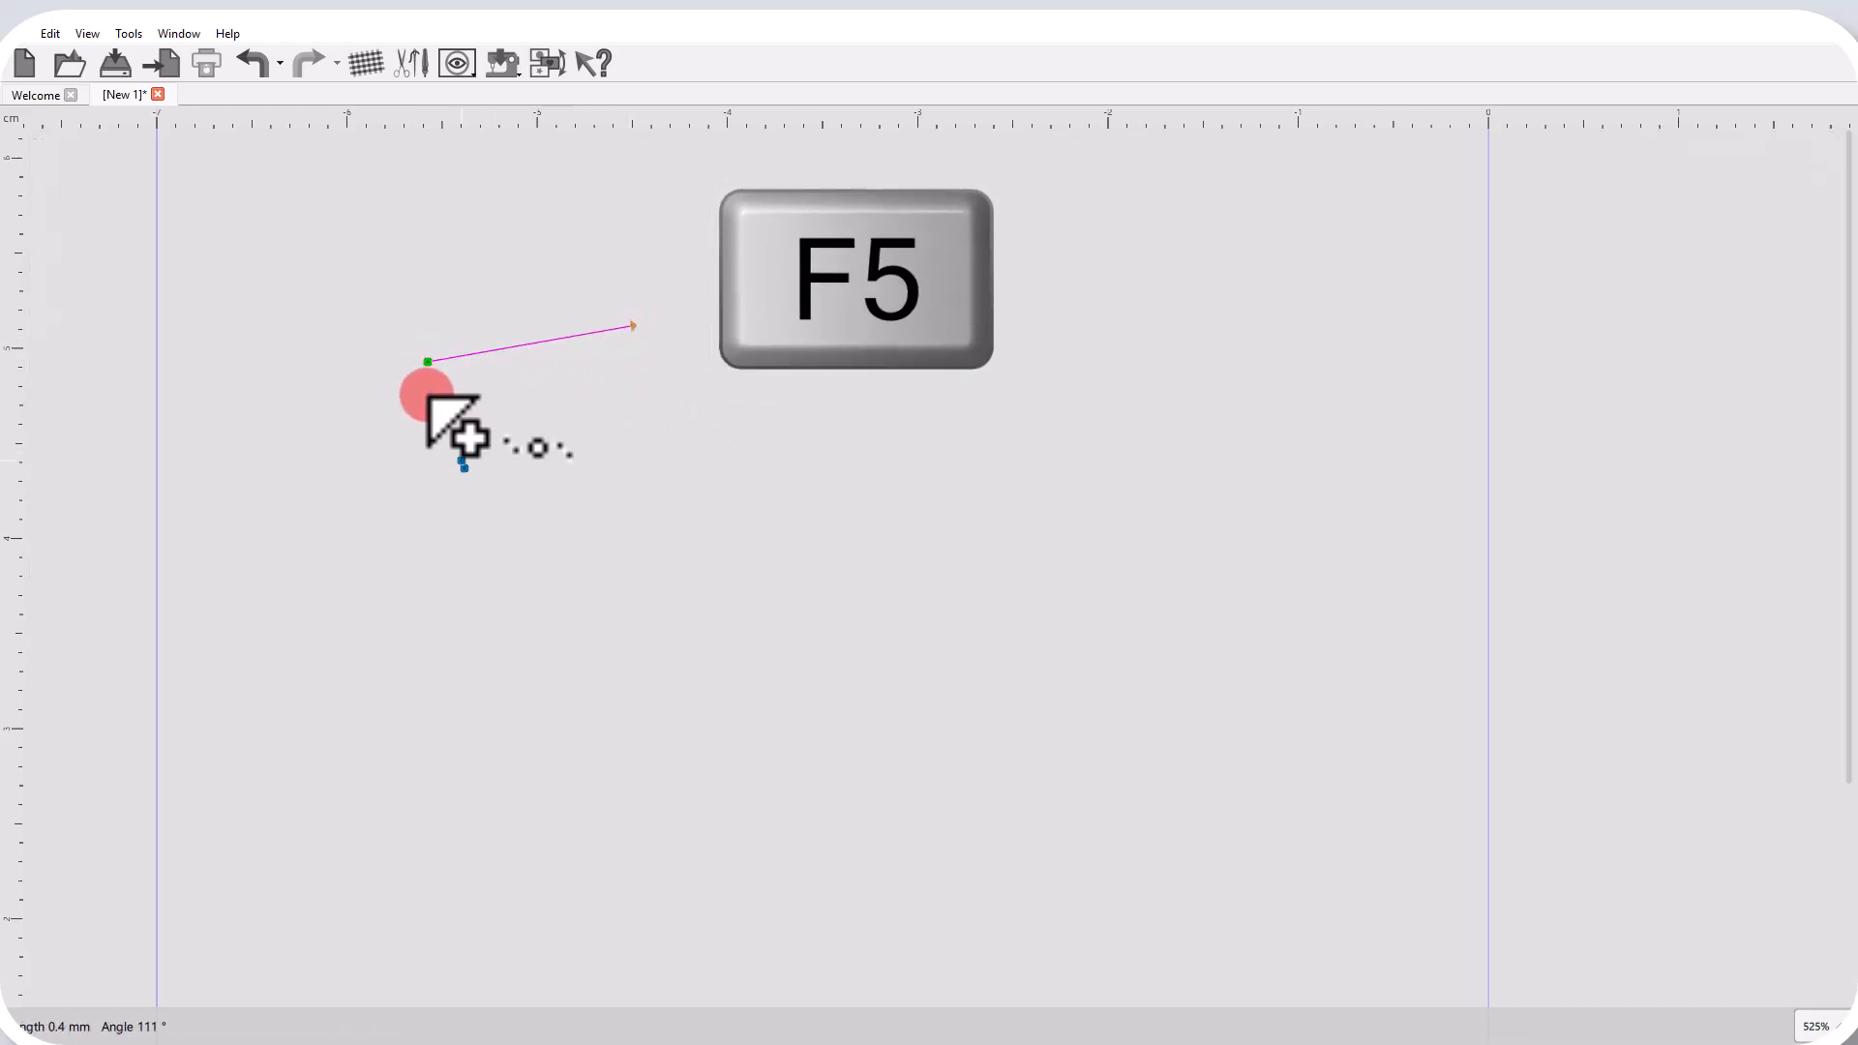
left_click(531, 271)
left_click(756, 321)
left_click(704, 508)
left_click(571, 567)
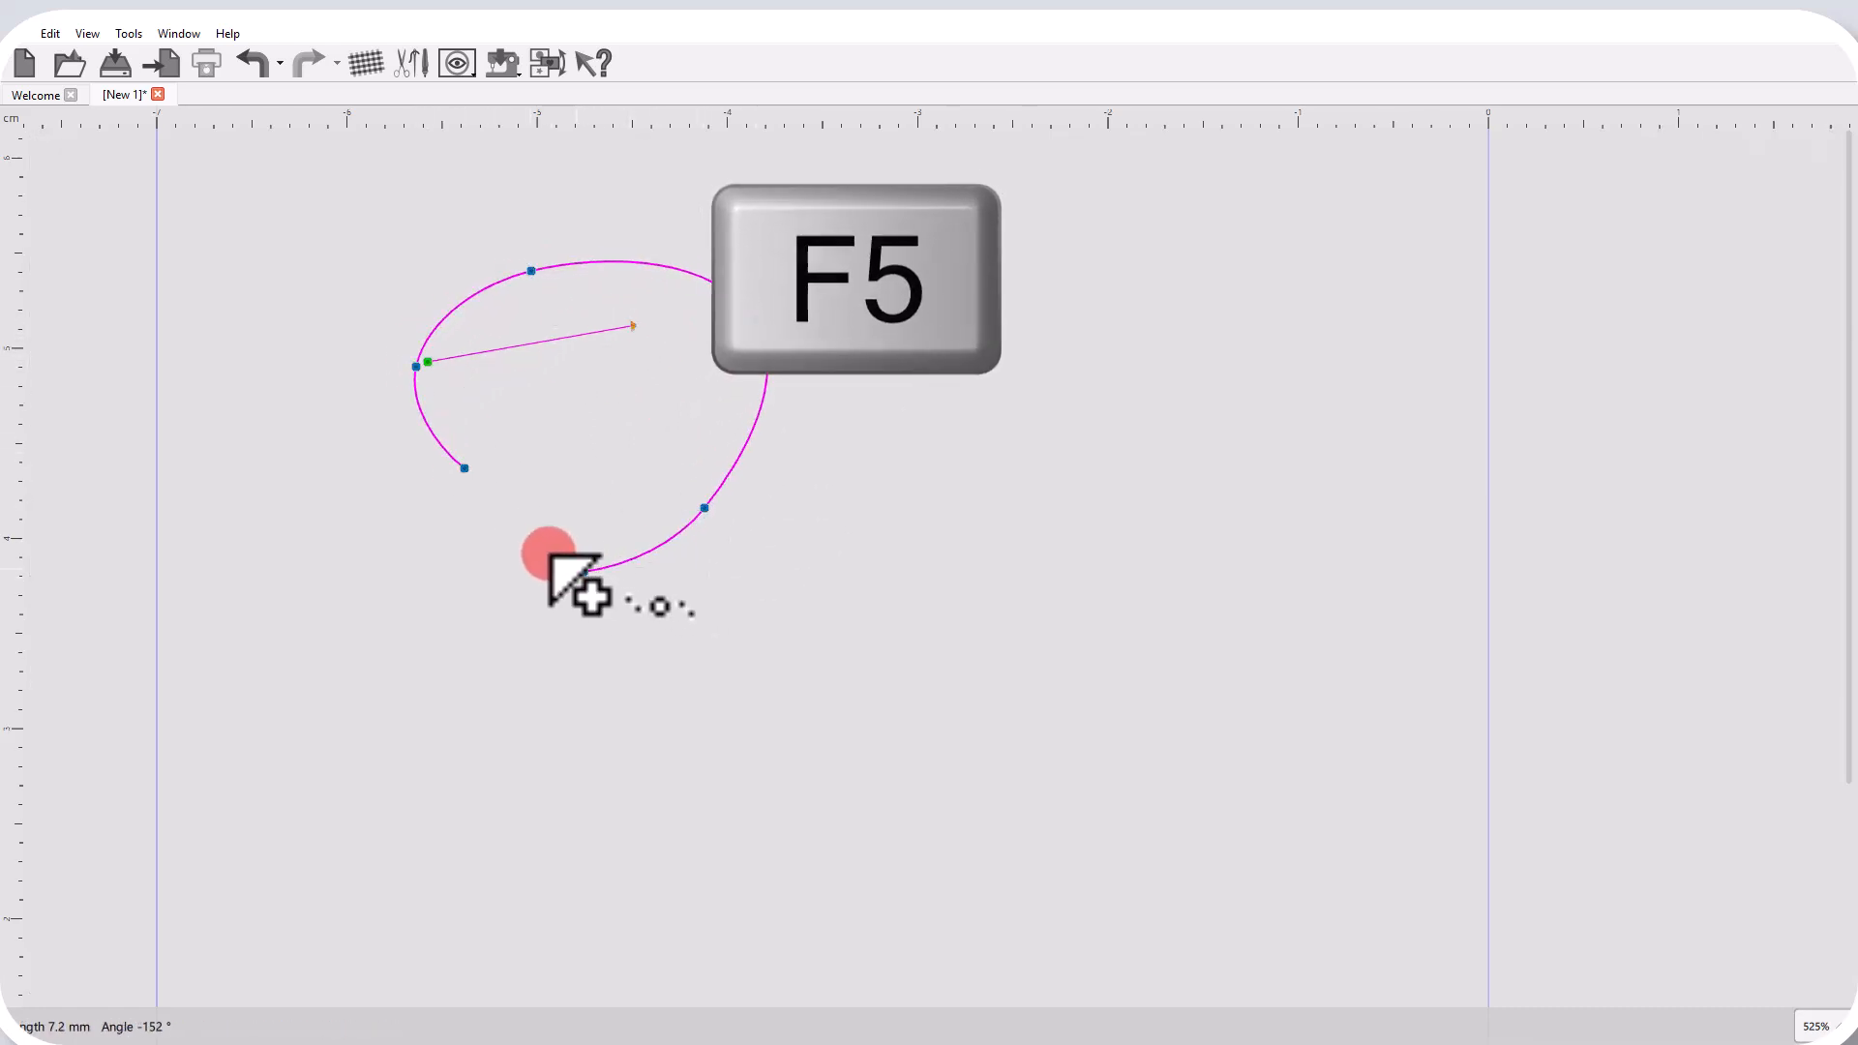
left_click(468, 468)
right_click(592, 470)
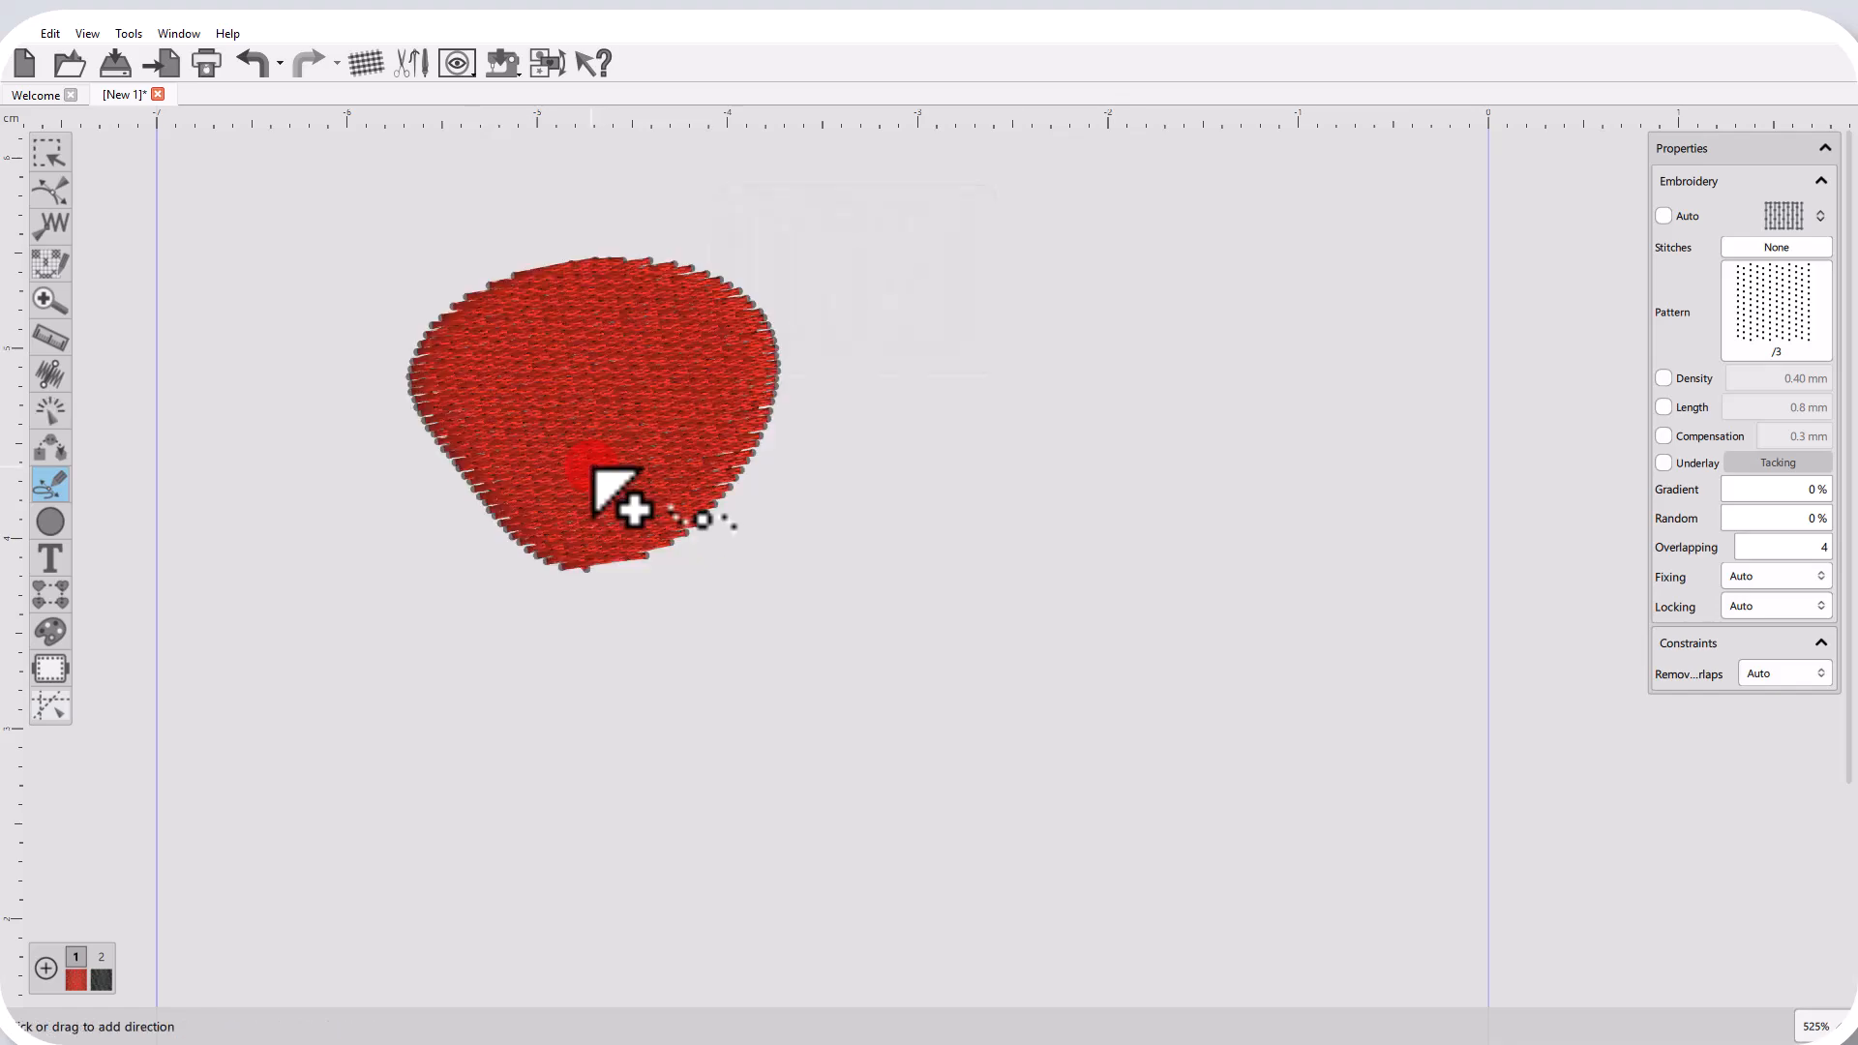
right_click(662, 490)
left_click(910, 513)
scroll(569, 321, "up", 4)
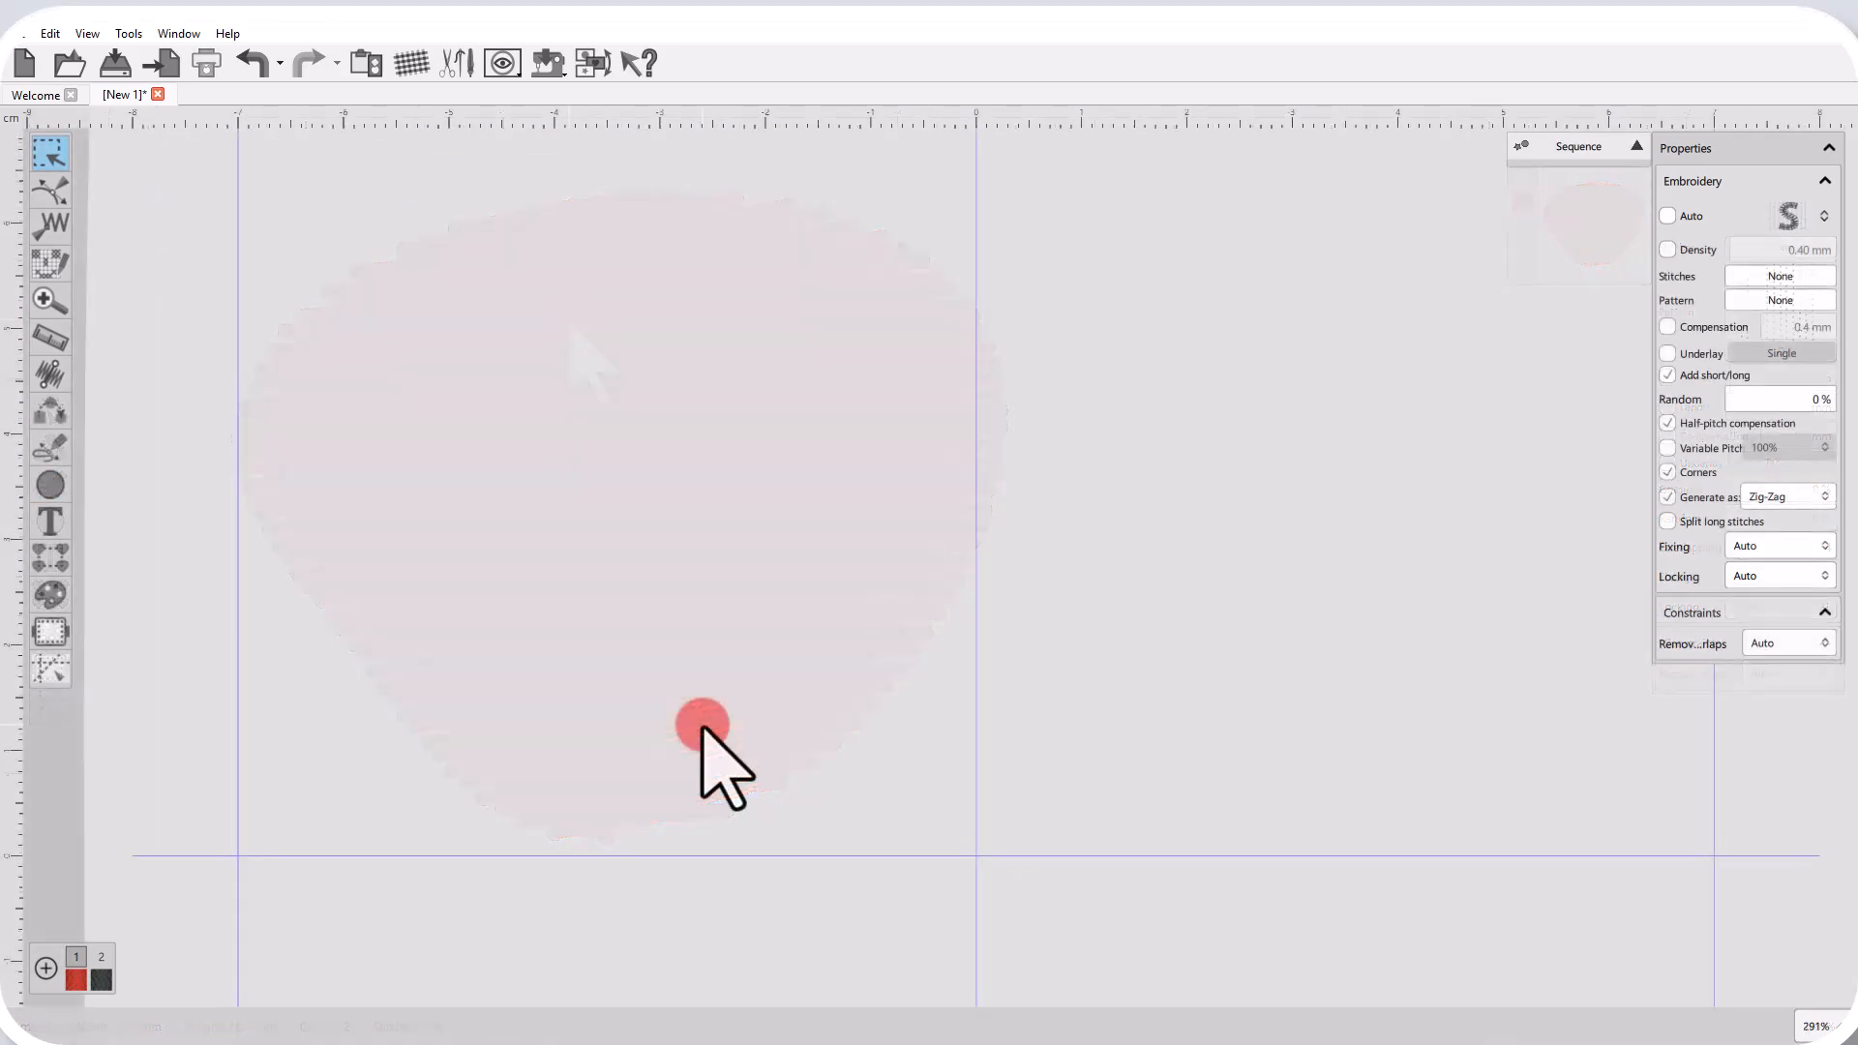
Pair-point digitize a four-pair S-shaped zig-zag strip about 16 mm tall in the hoop's upper-left quadrant and finalize it.
key("F6")
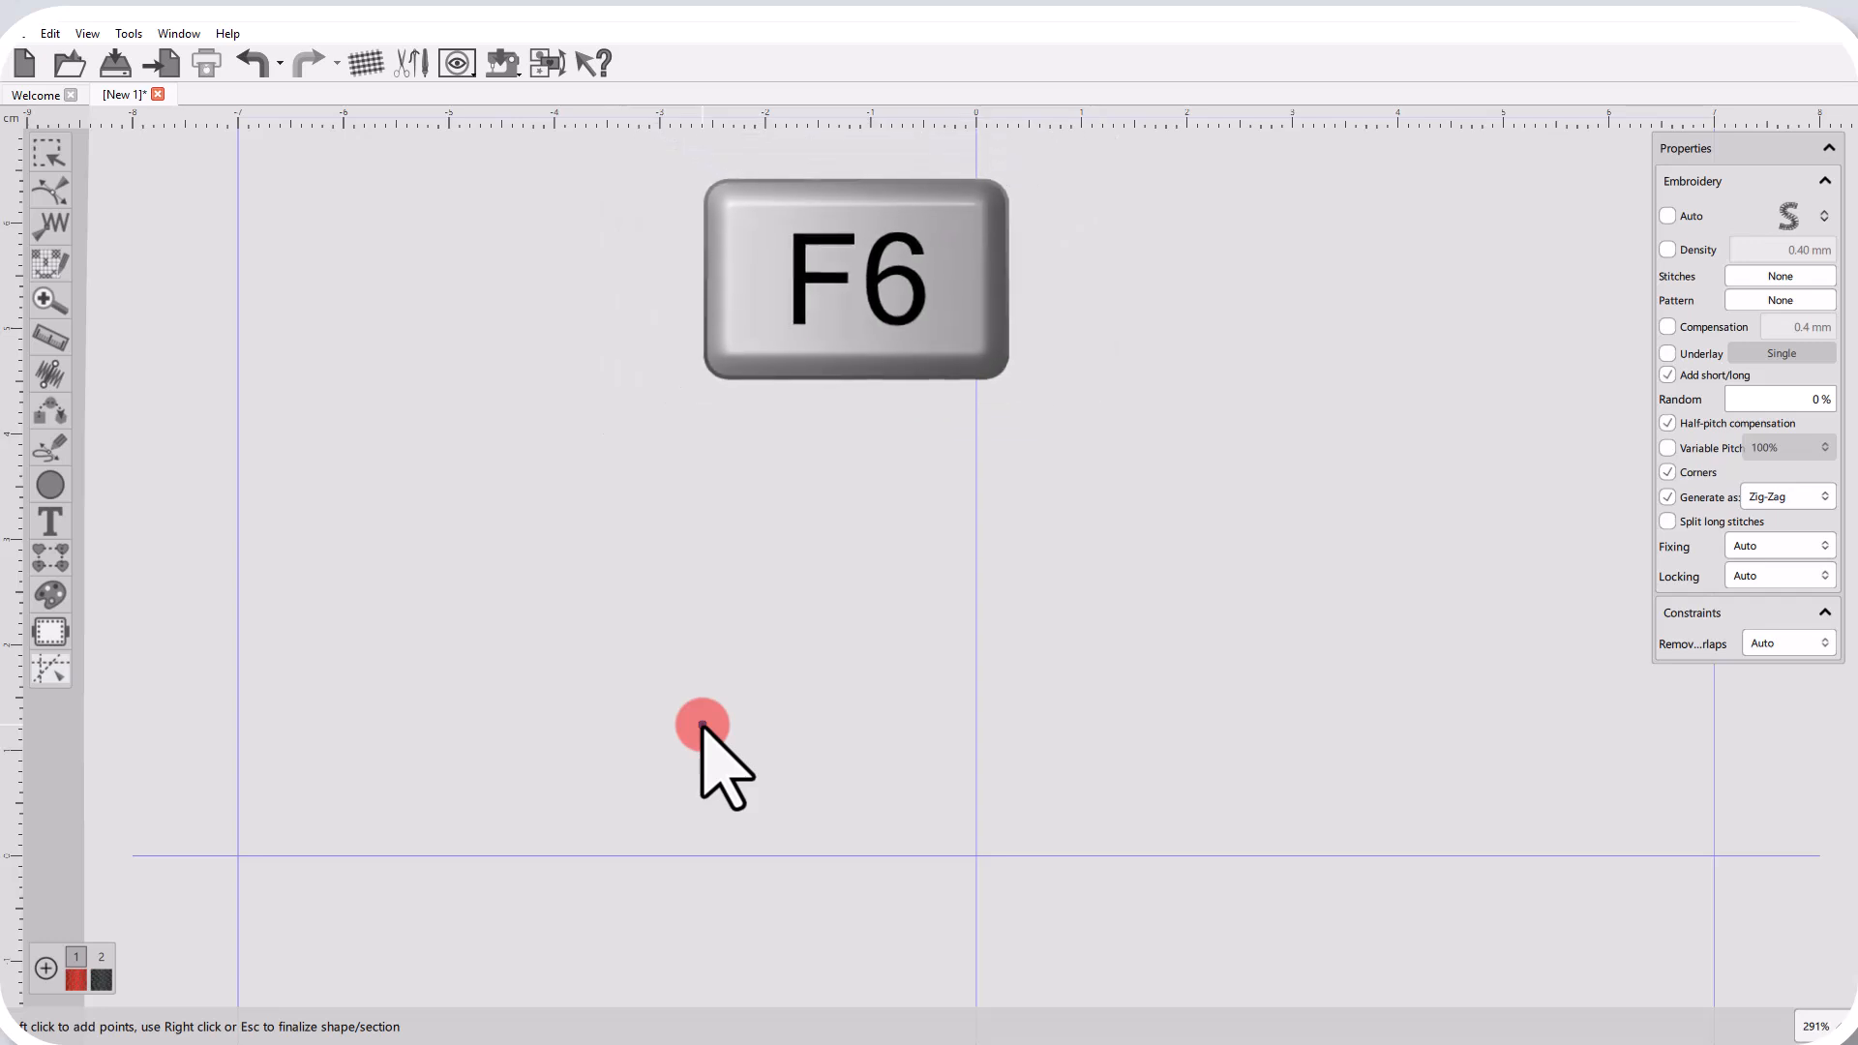
left_click(483, 251)
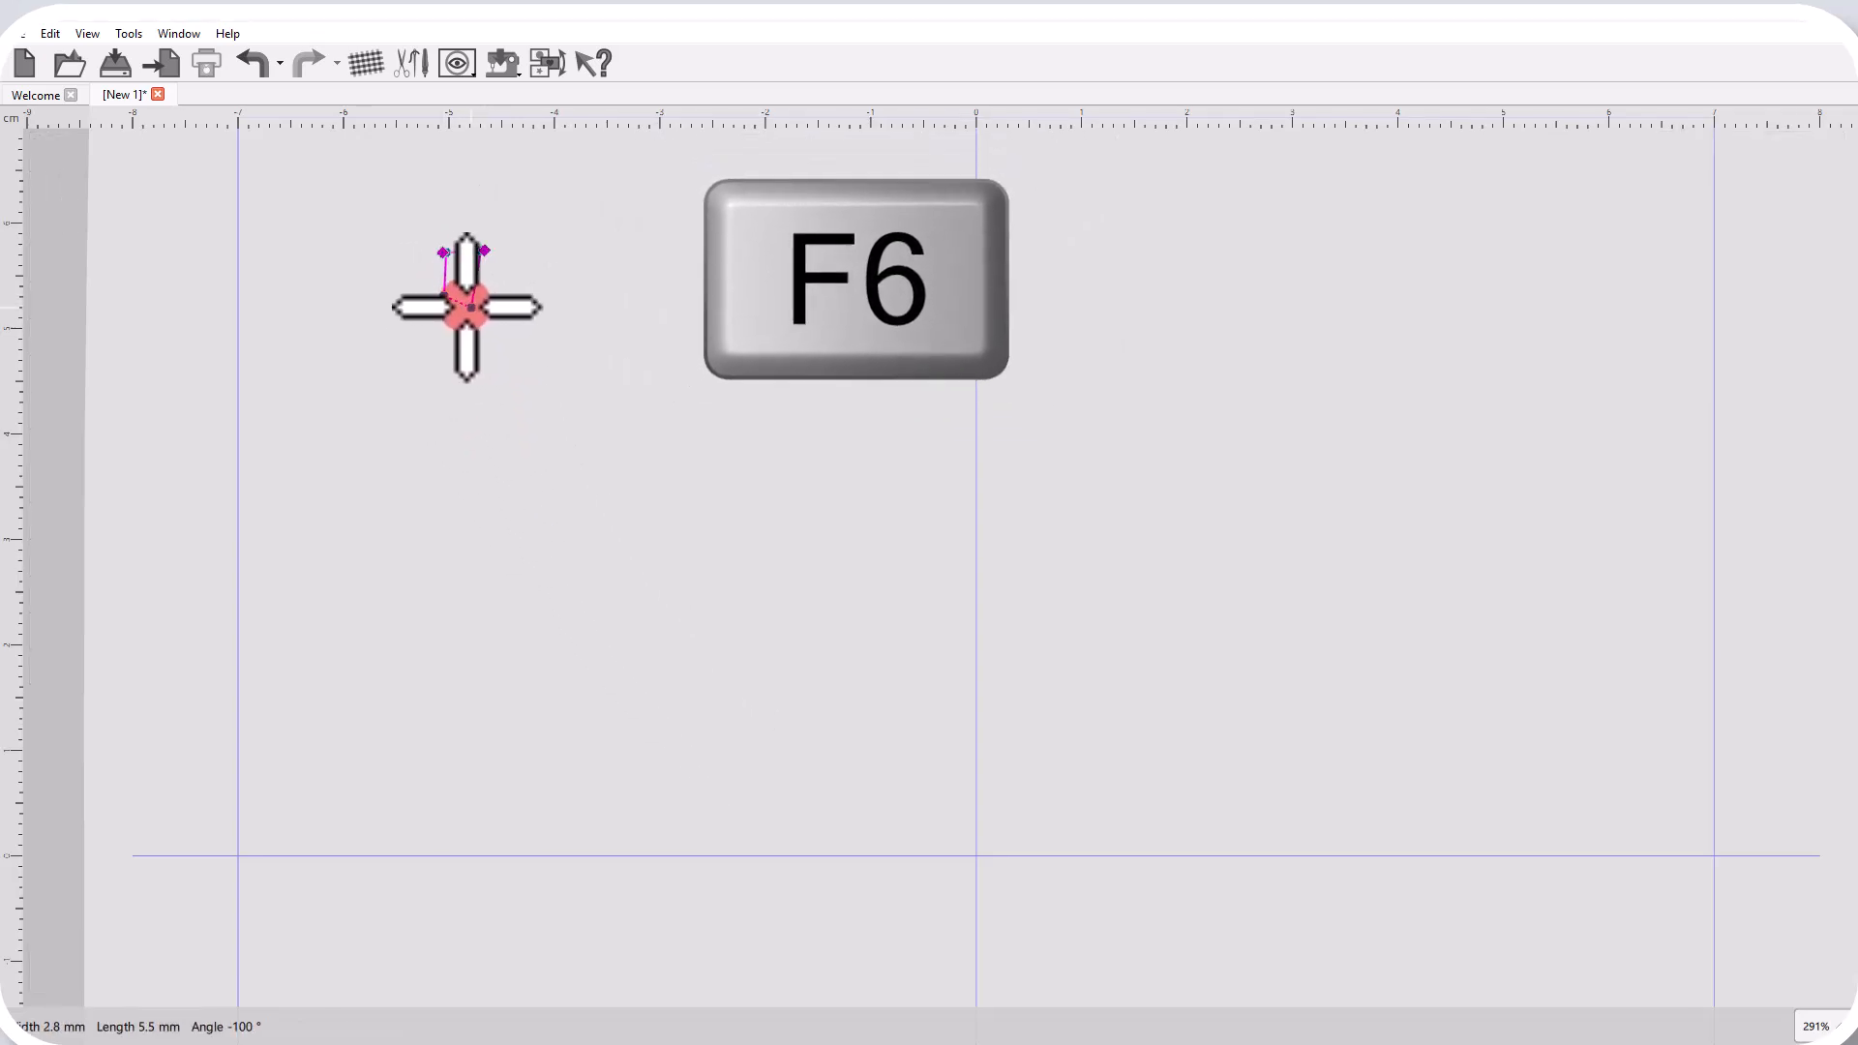
left_click(464, 301)
left_click(397, 335)
left_click(414, 352)
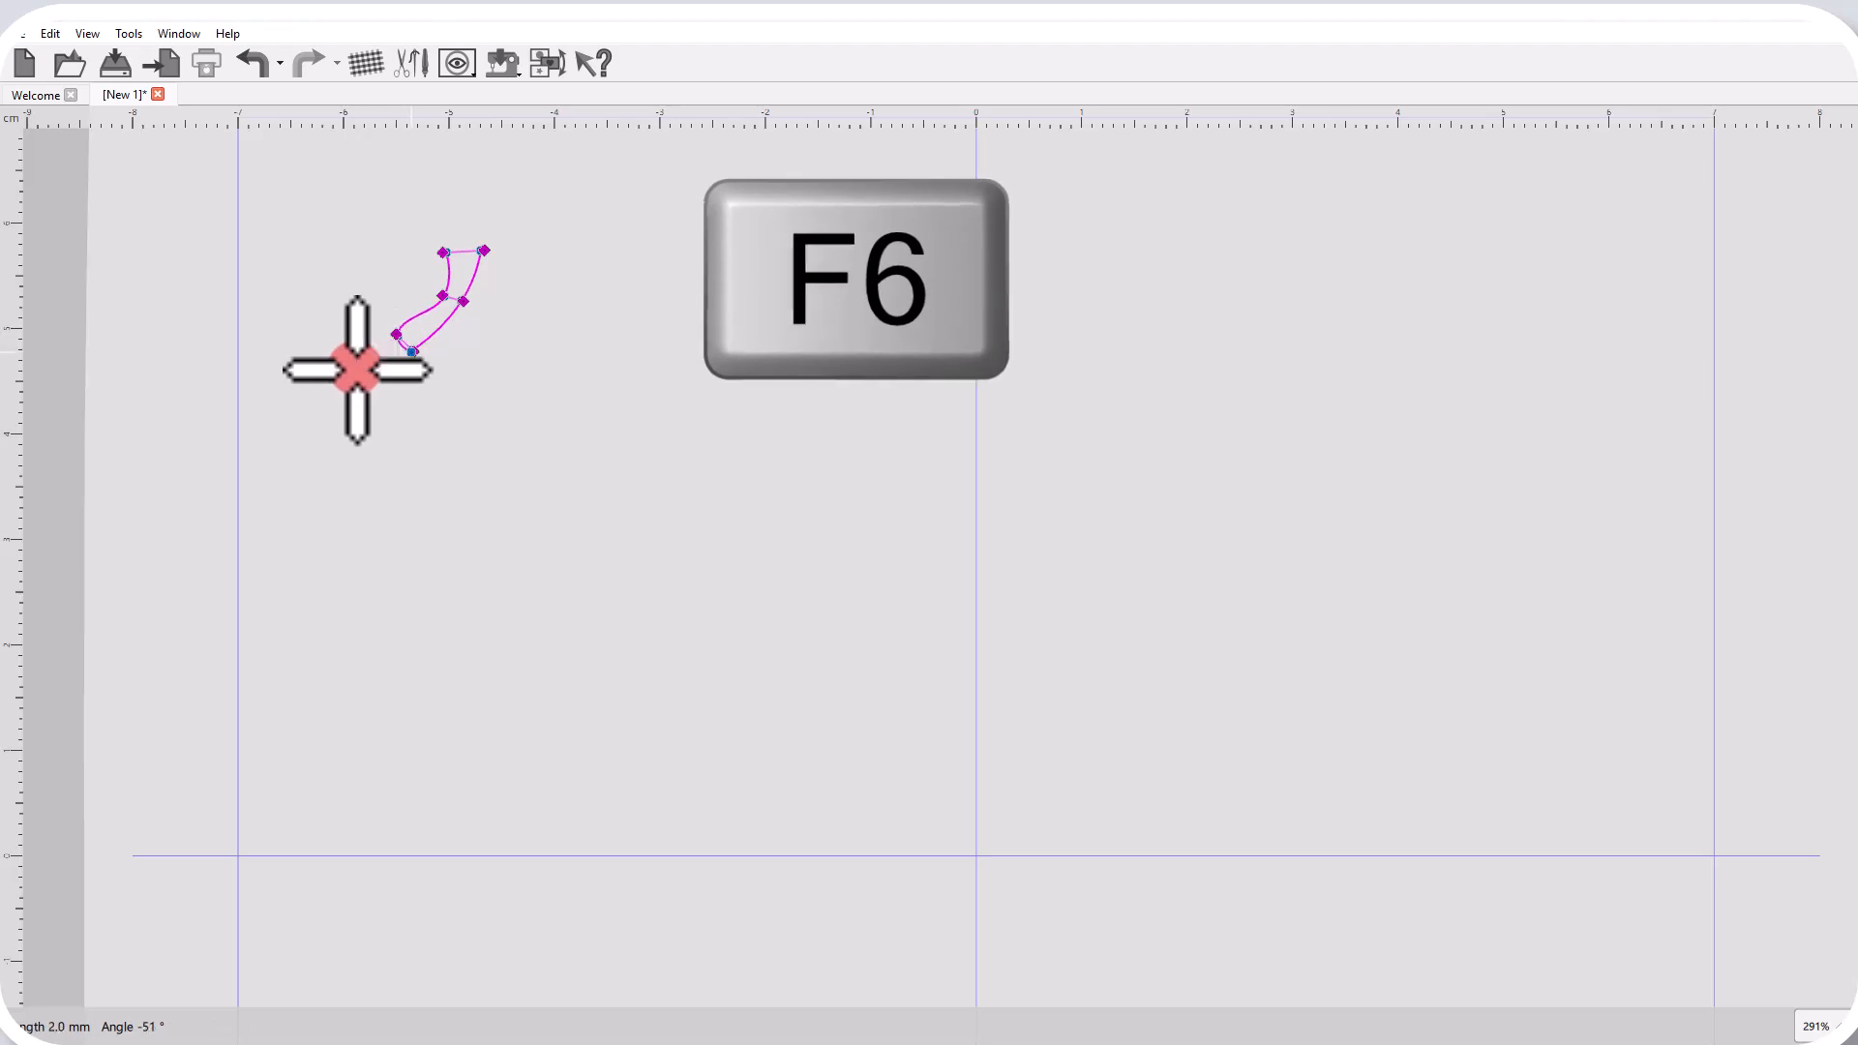
left_click(394, 416)
right_click(395, 416)
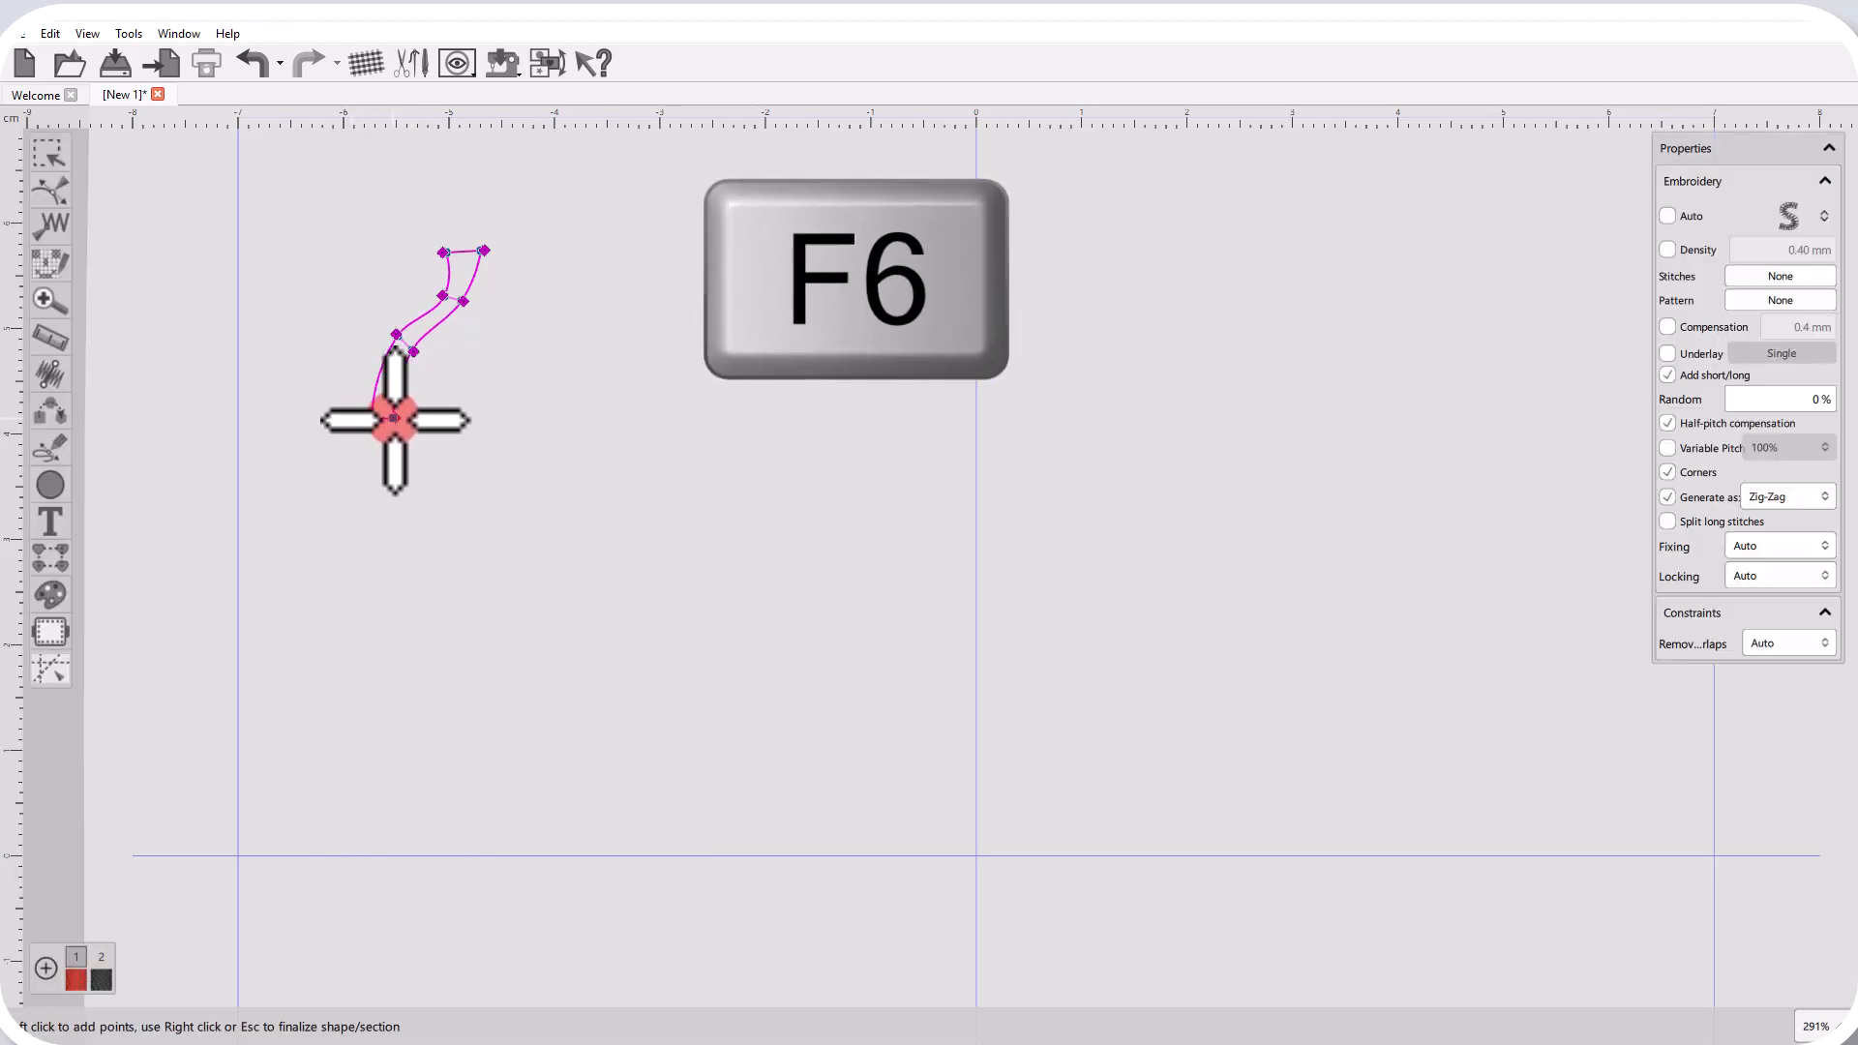
scroll(419, 280, "up", 7)
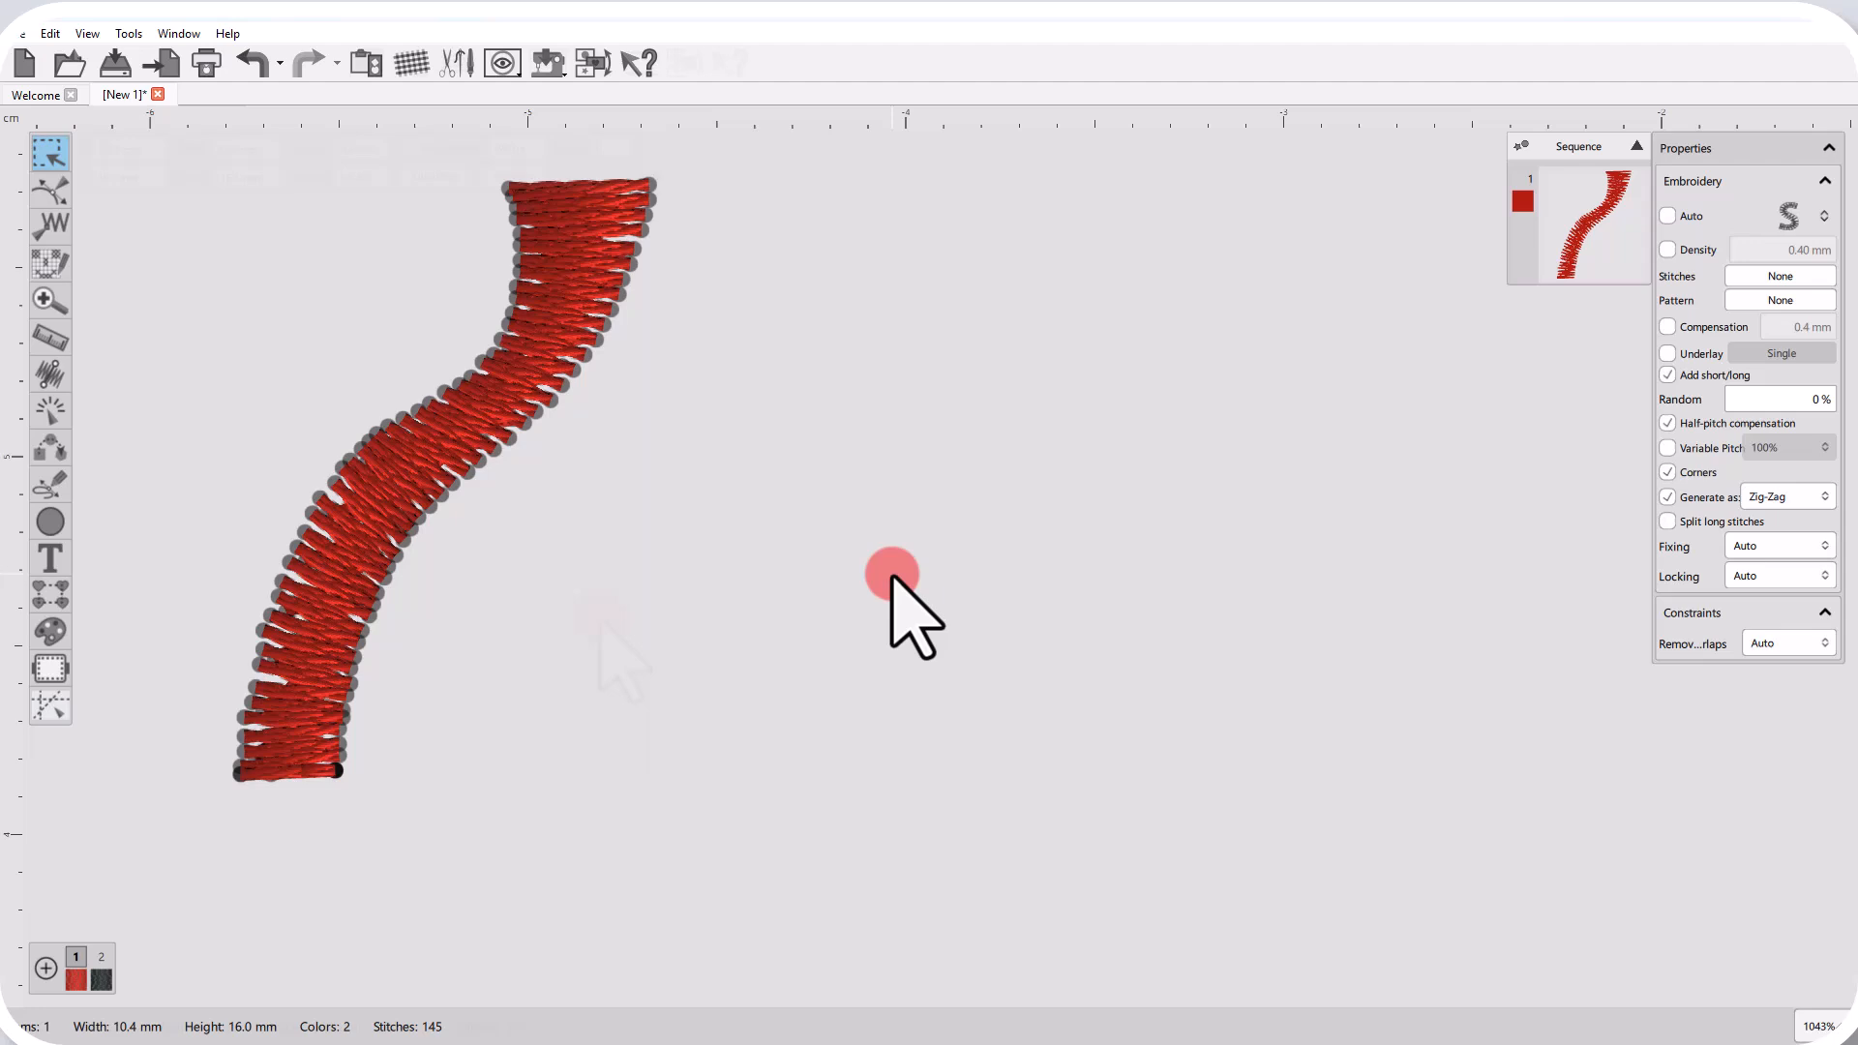
Outline-digitize a closed zig-zag oval about 5.7 × 2.8 mm beside the S-shaped strip, finalize it and check its Generate as options.
key("shift+F6")
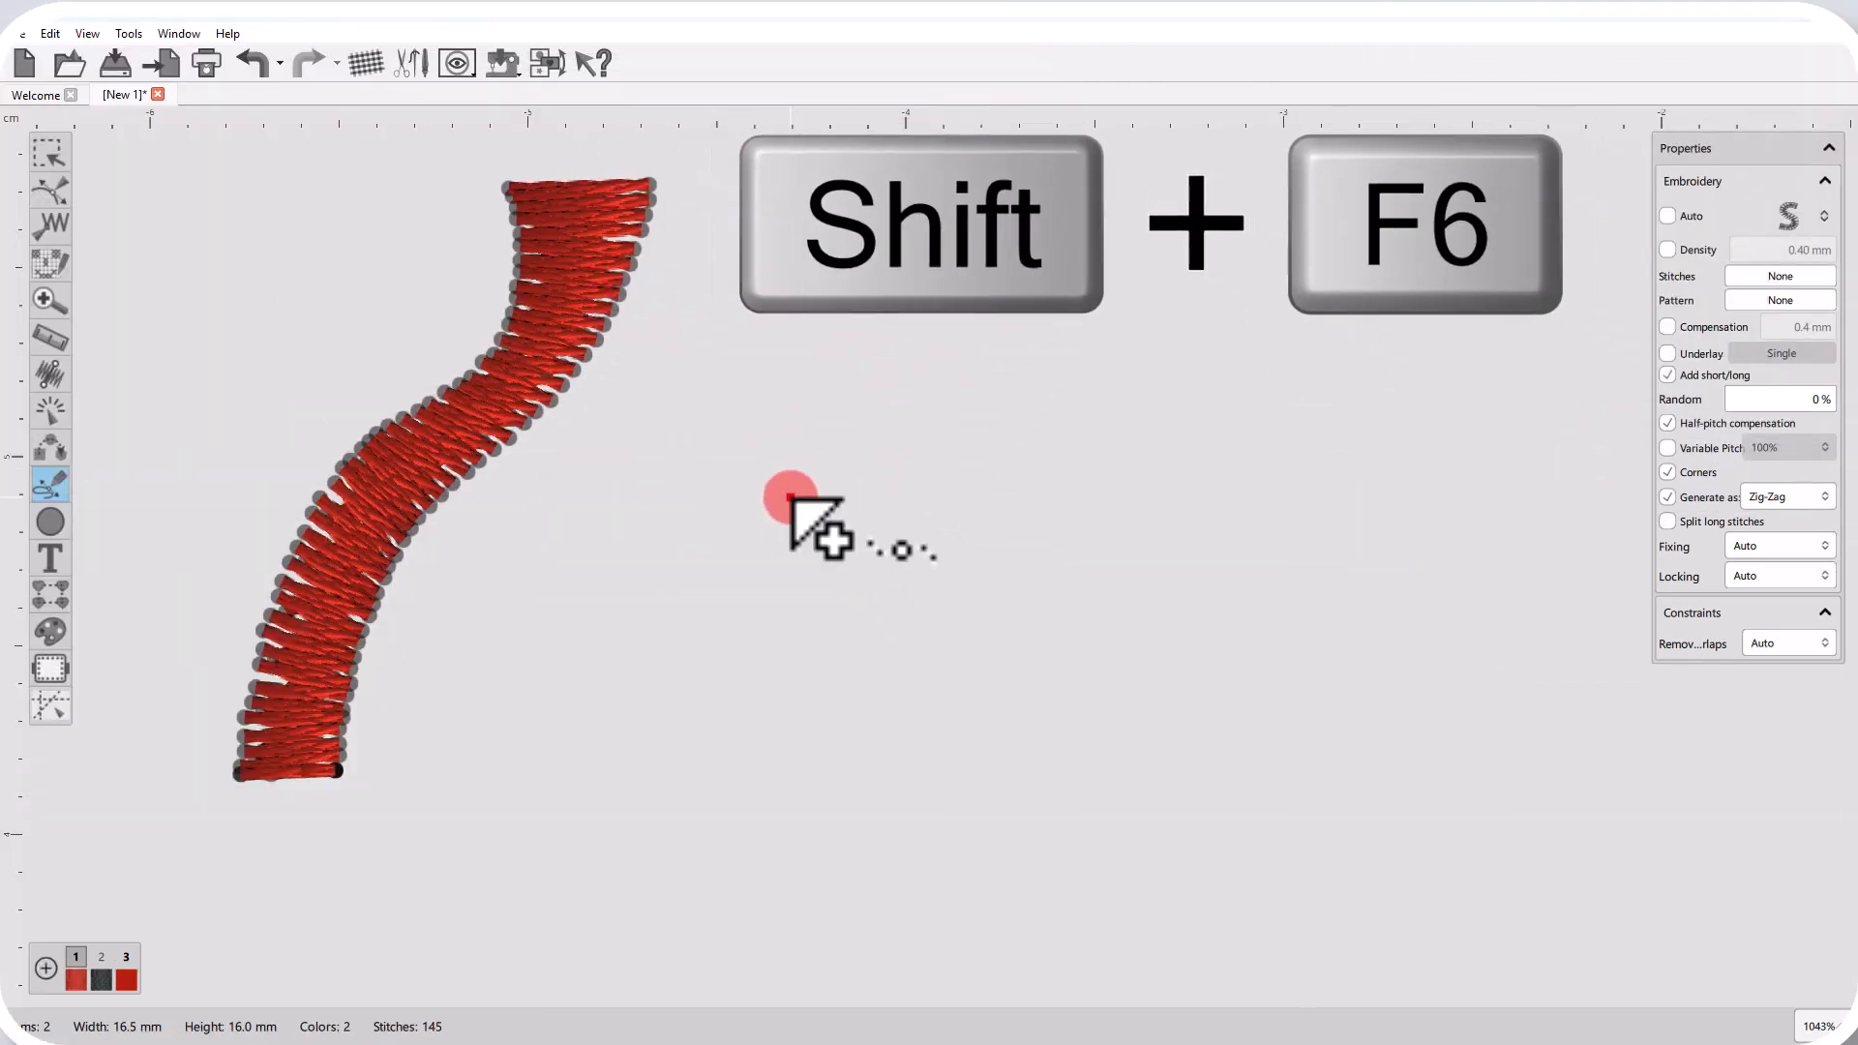
left_click(791, 499)
left_click(736, 494)
left_click(858, 498)
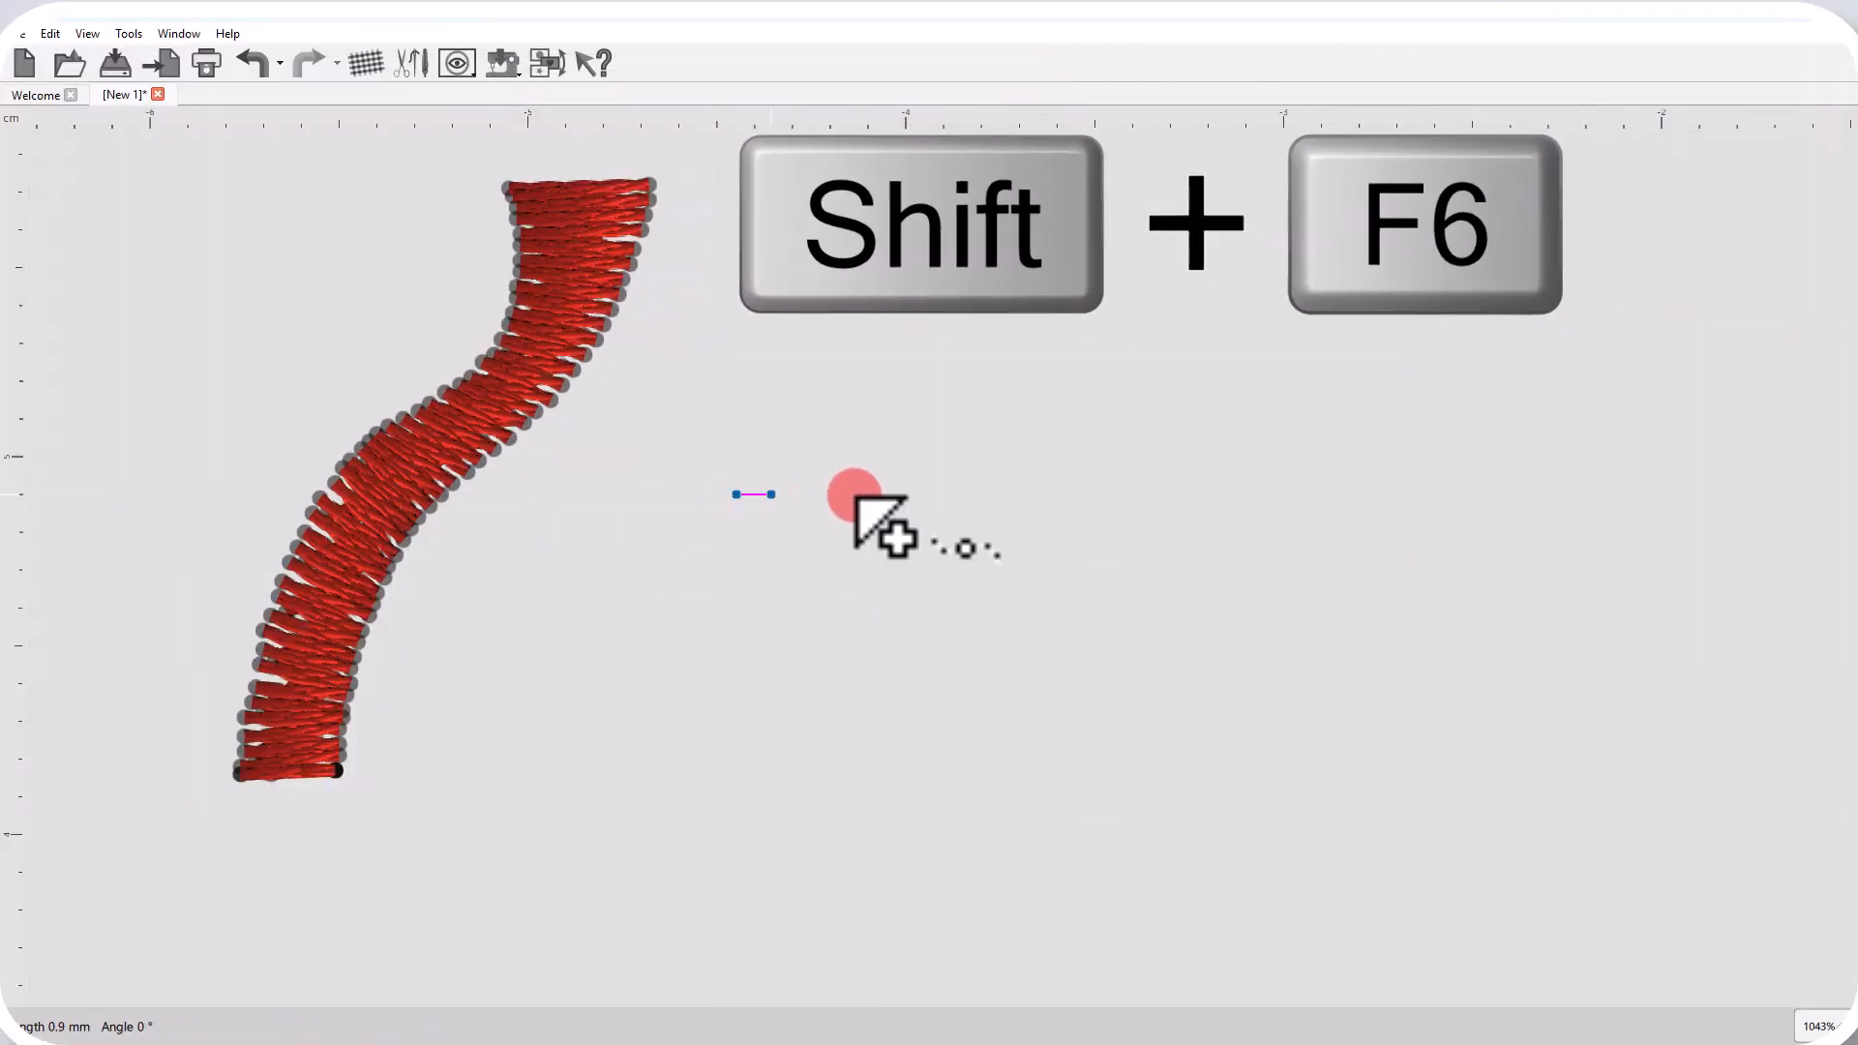
left_click(751, 571)
left_click(651, 549)
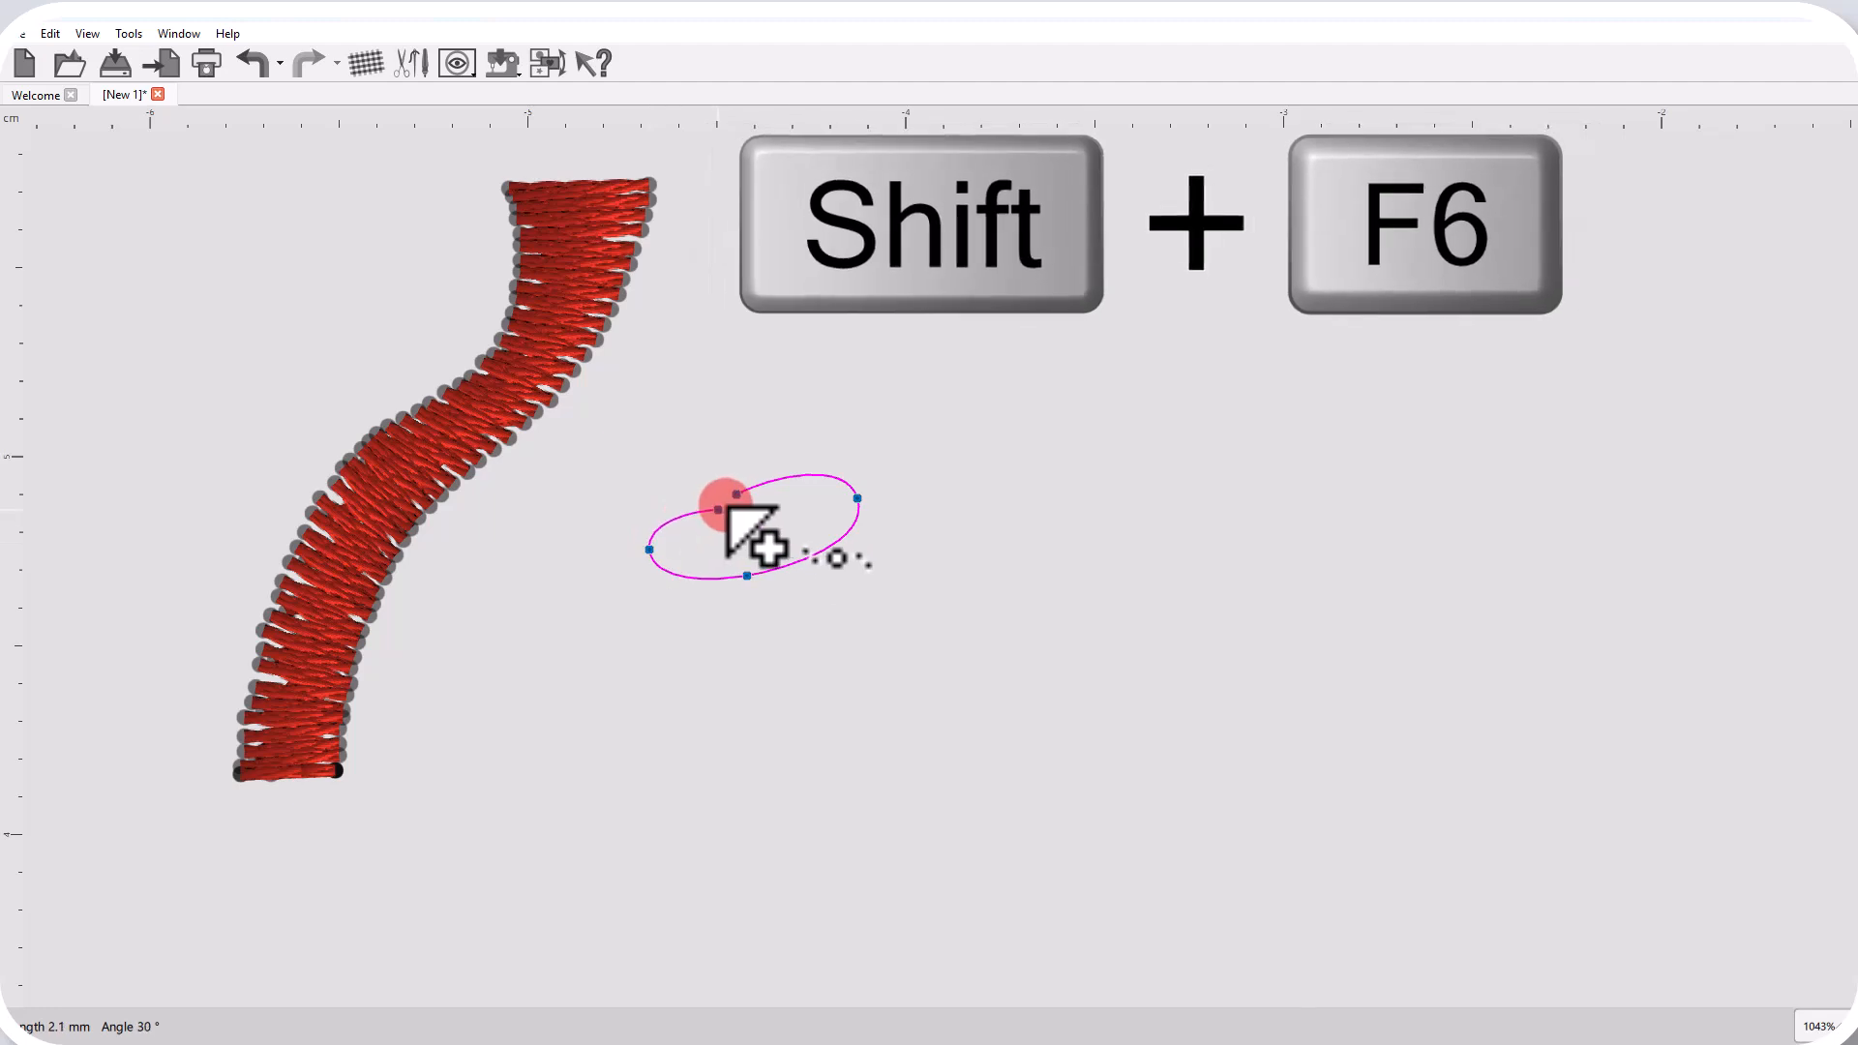
left_click(736, 494)
right_click(687, 544)
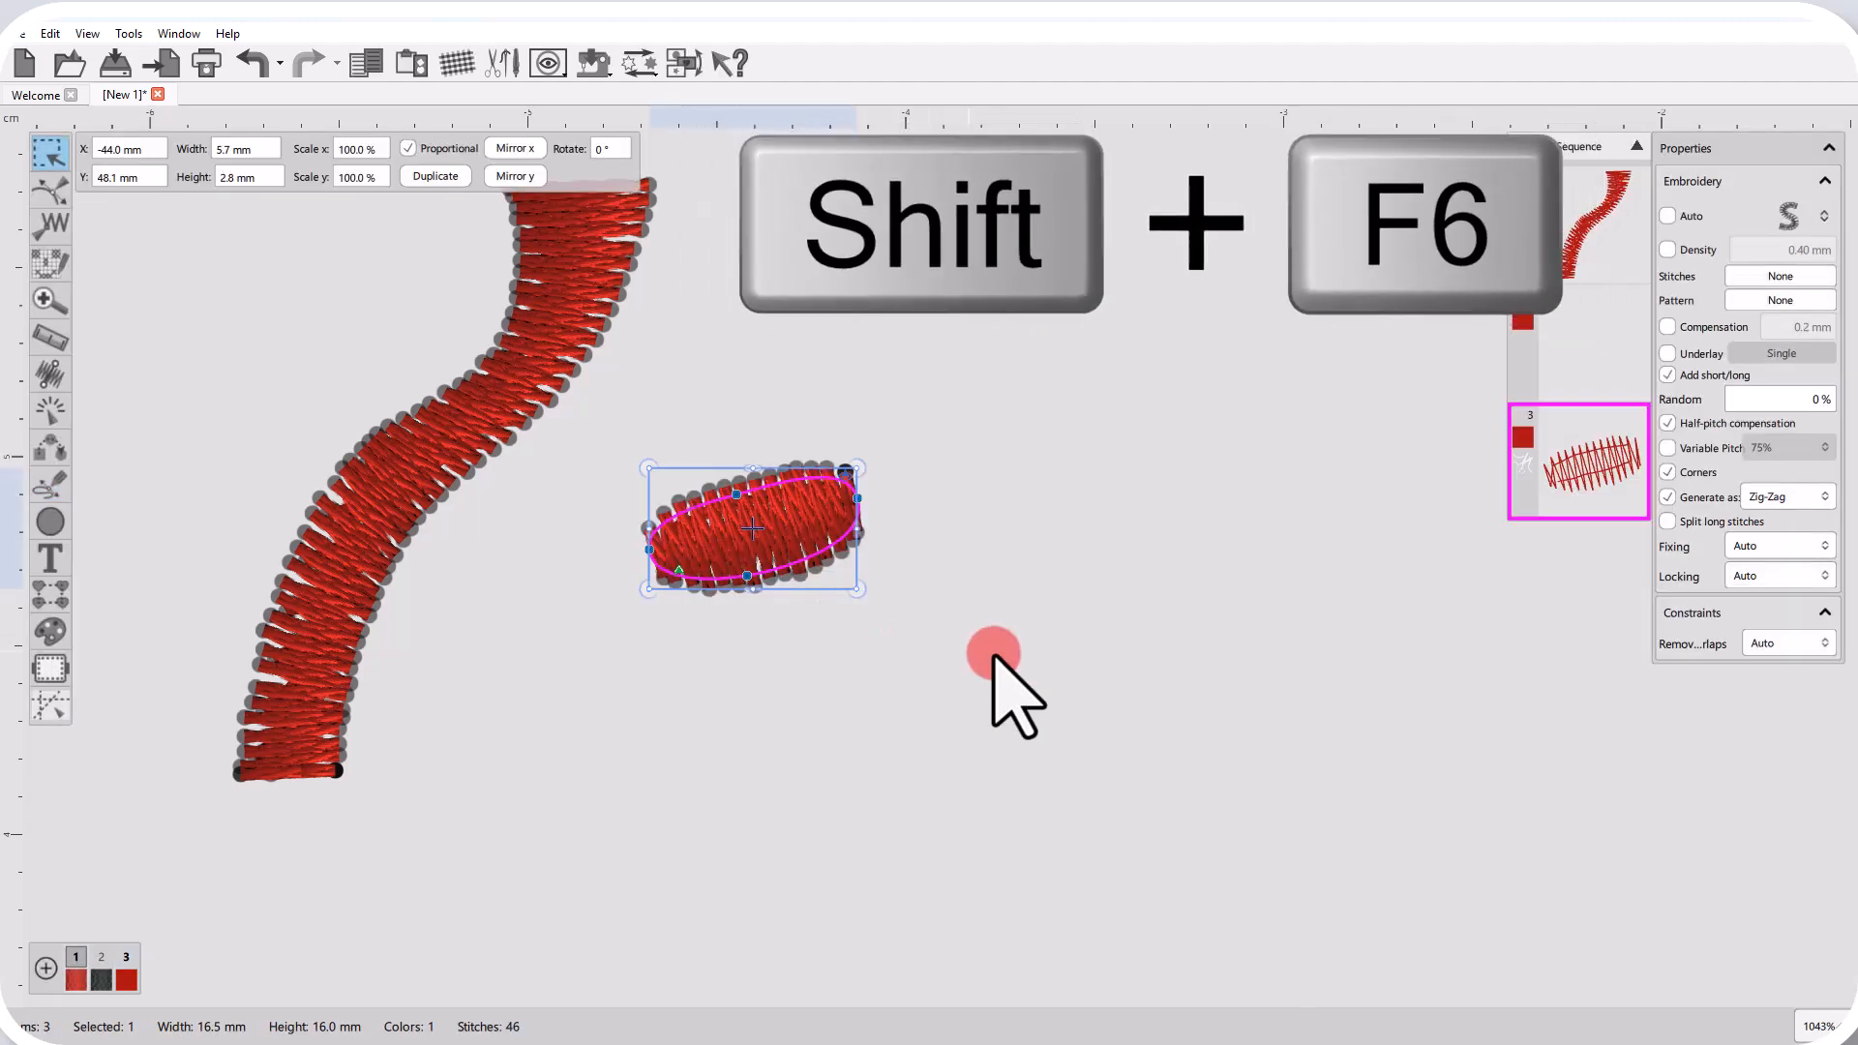
left_click(1790, 496)
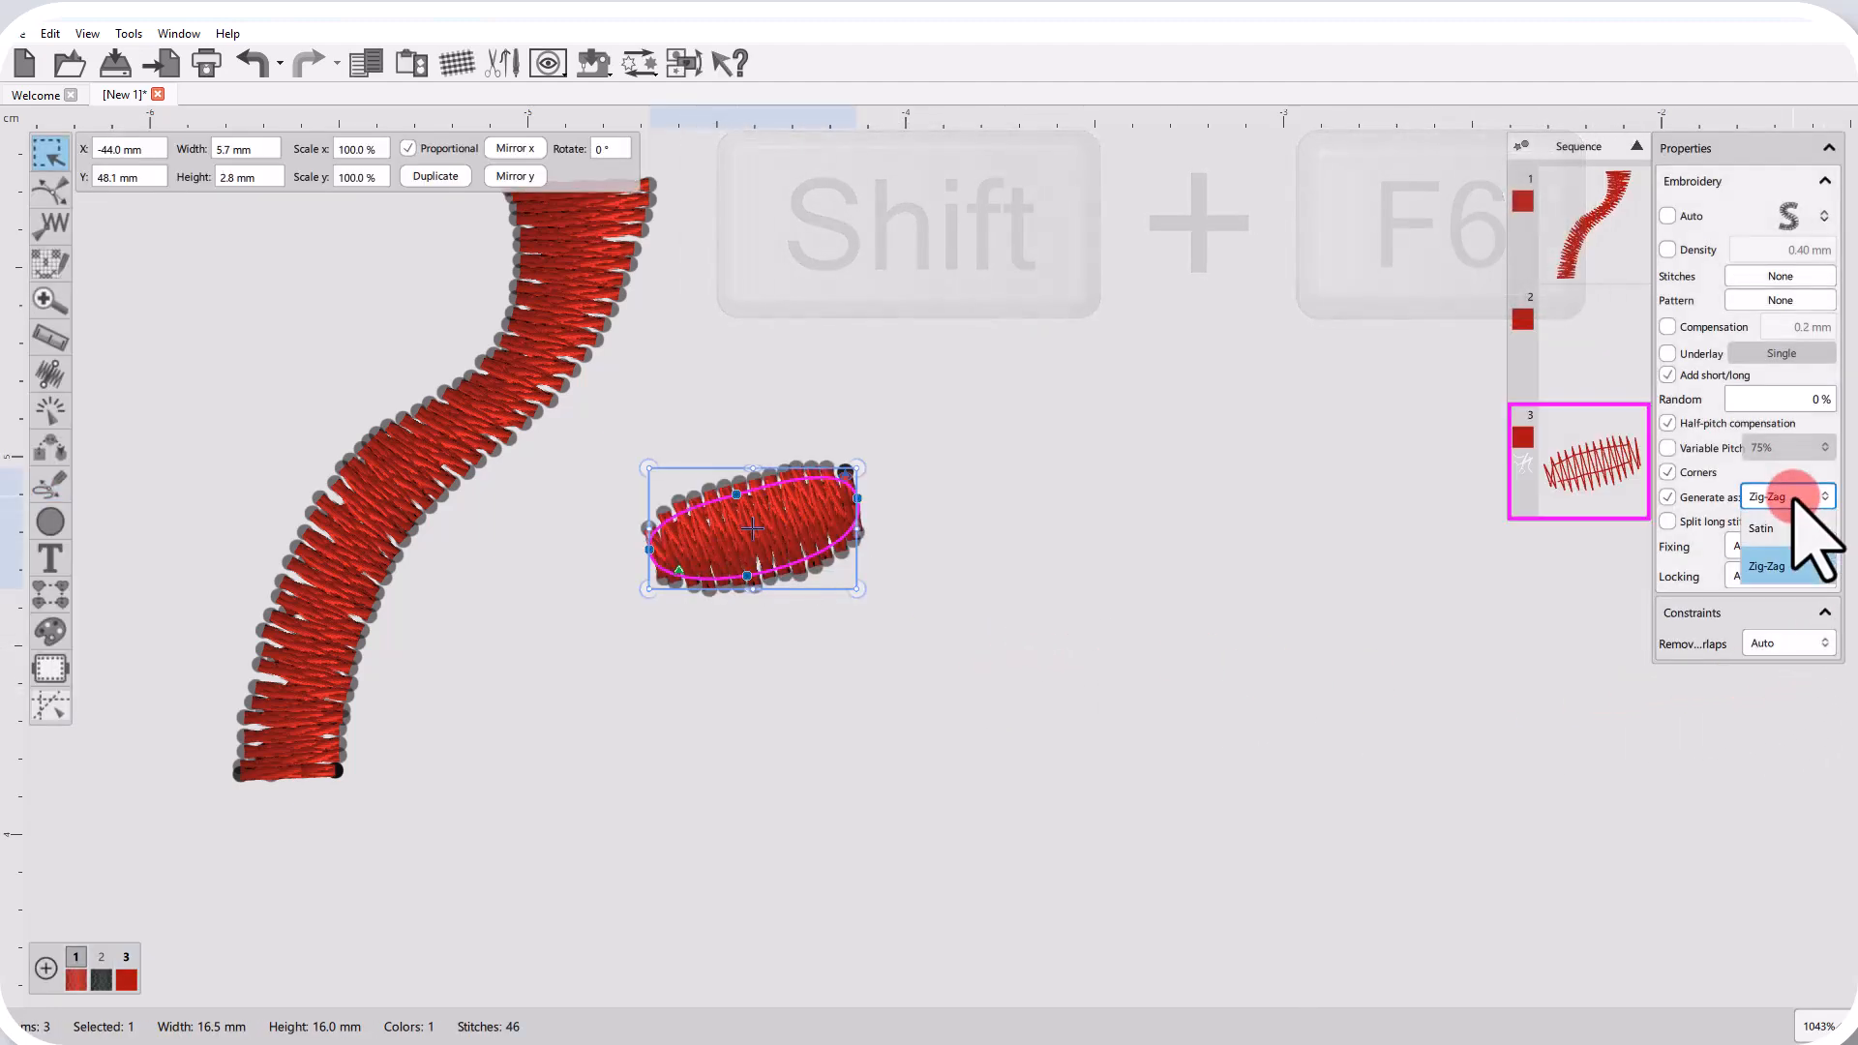
left_click(854, 608)
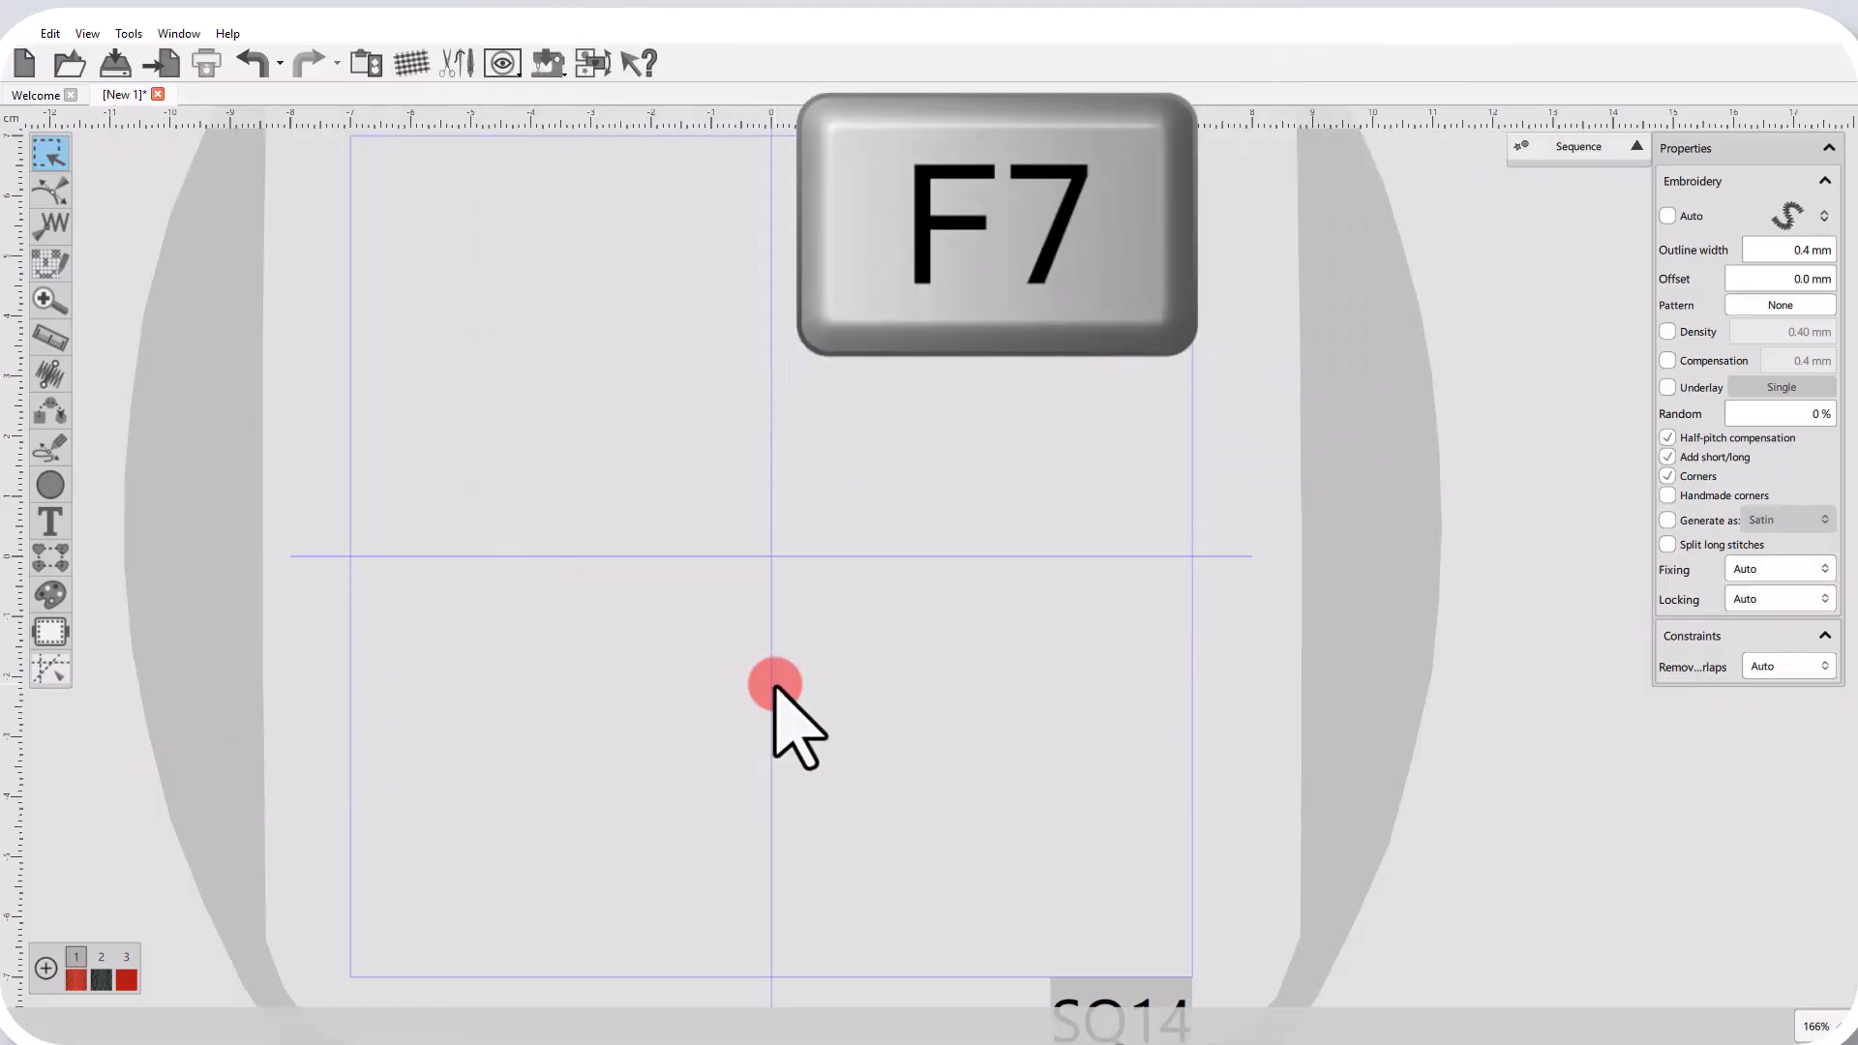
Digitize a six-point wavy satin outline about 50 × 7.5 mm in the hoop's upper-left quadrant, finalize it and deselect.
key("F7")
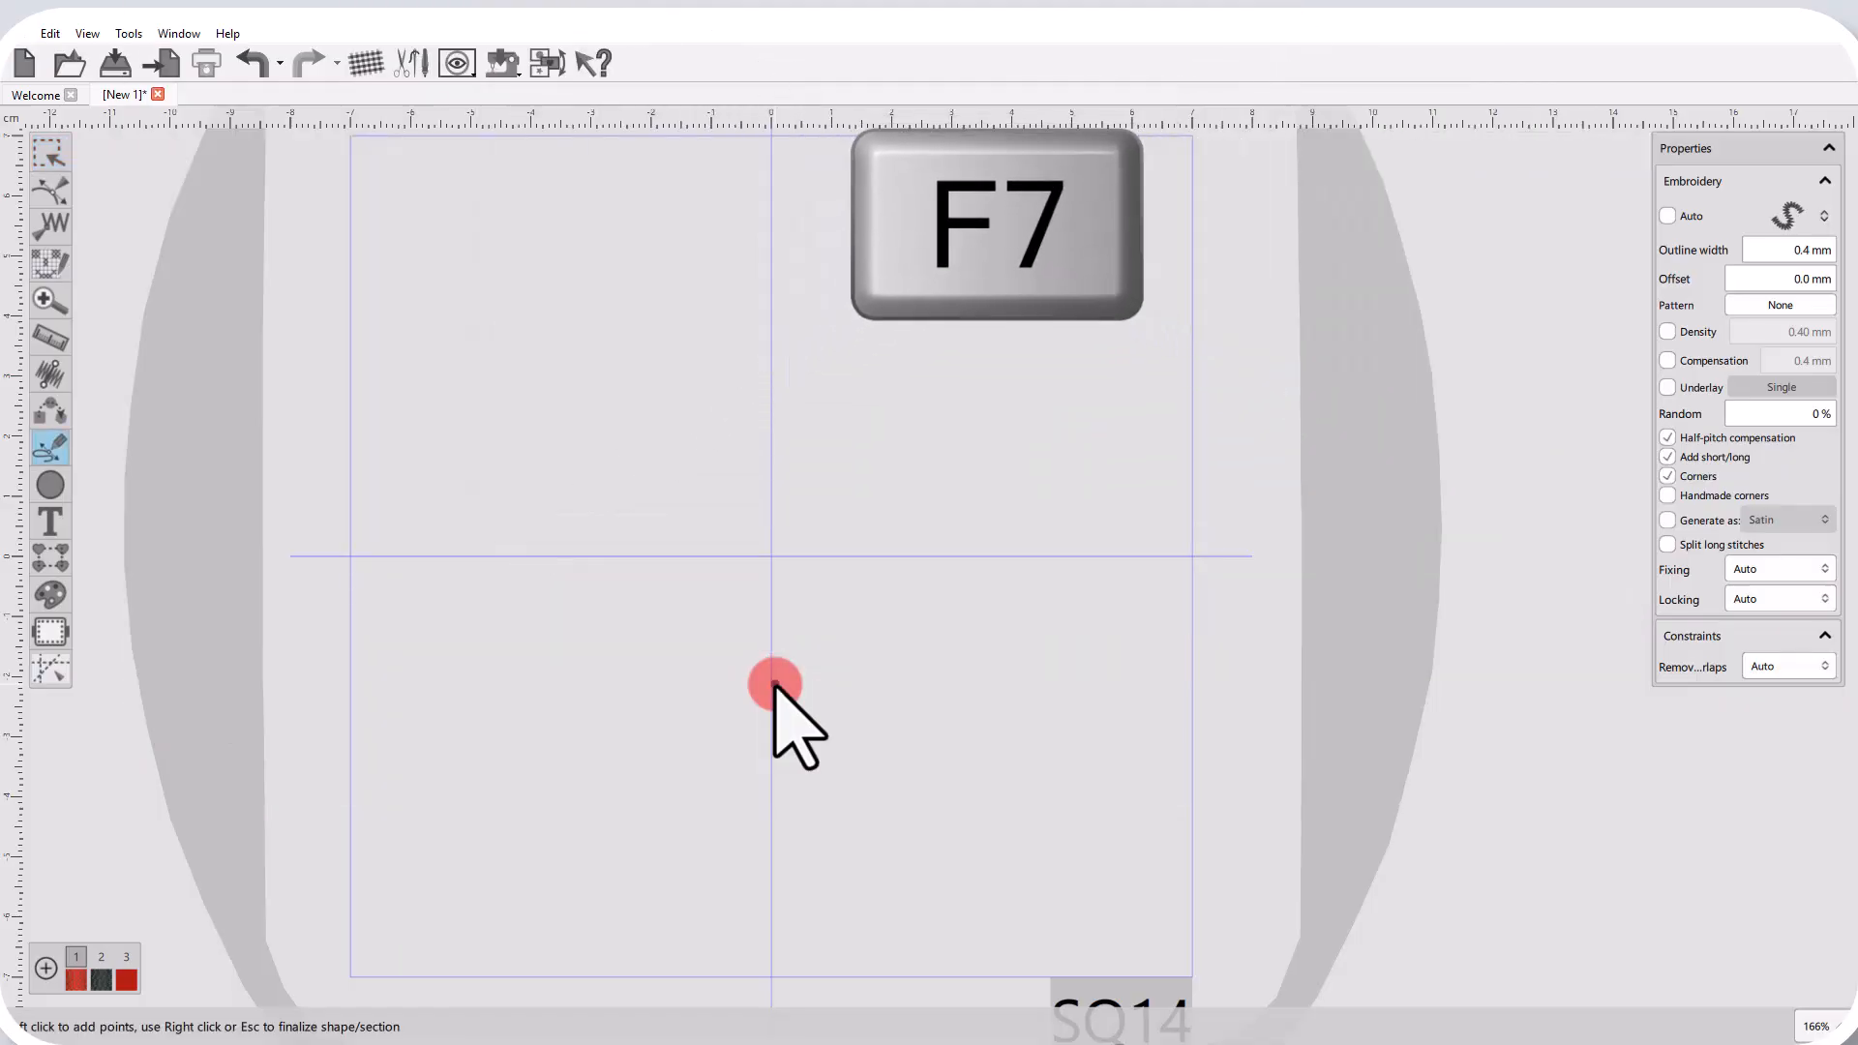
left_click(397, 388)
left_click(445, 359)
left_click(519, 385)
left_click(558, 348)
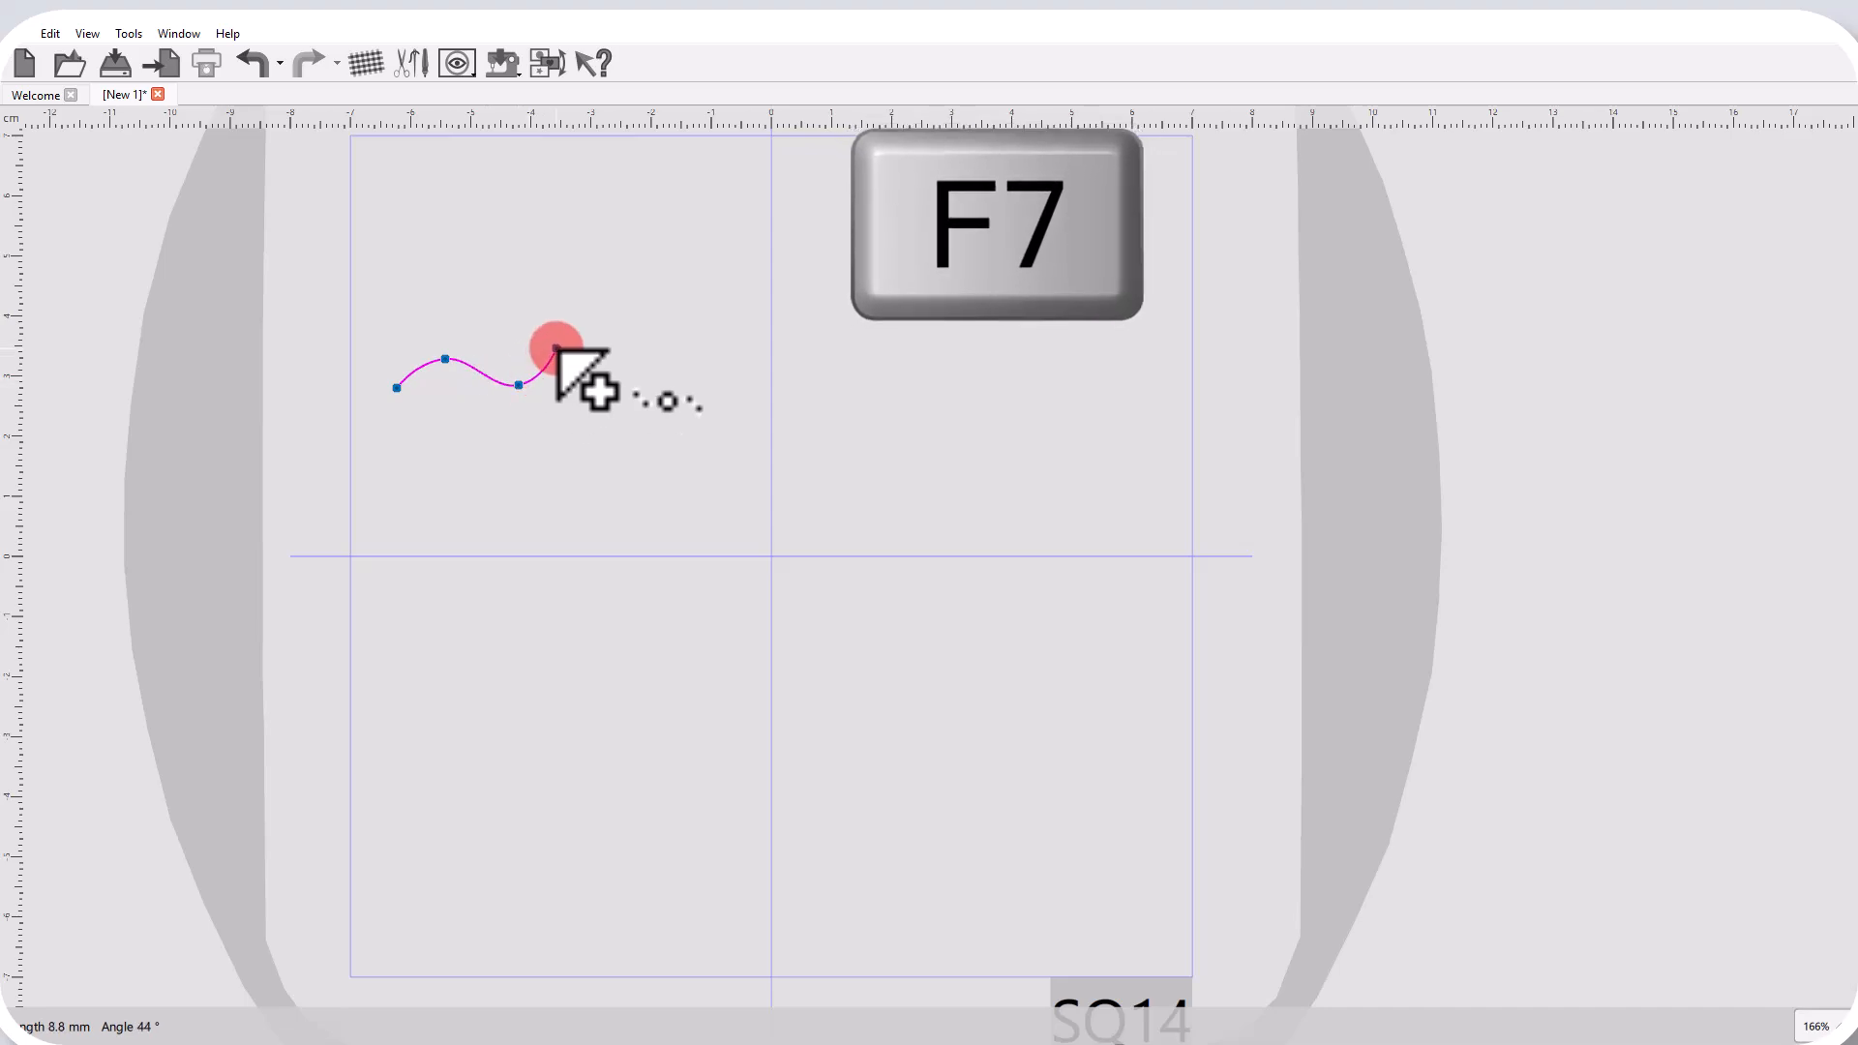
left_click(618, 389)
left_click(699, 347)
right_click(719, 363)
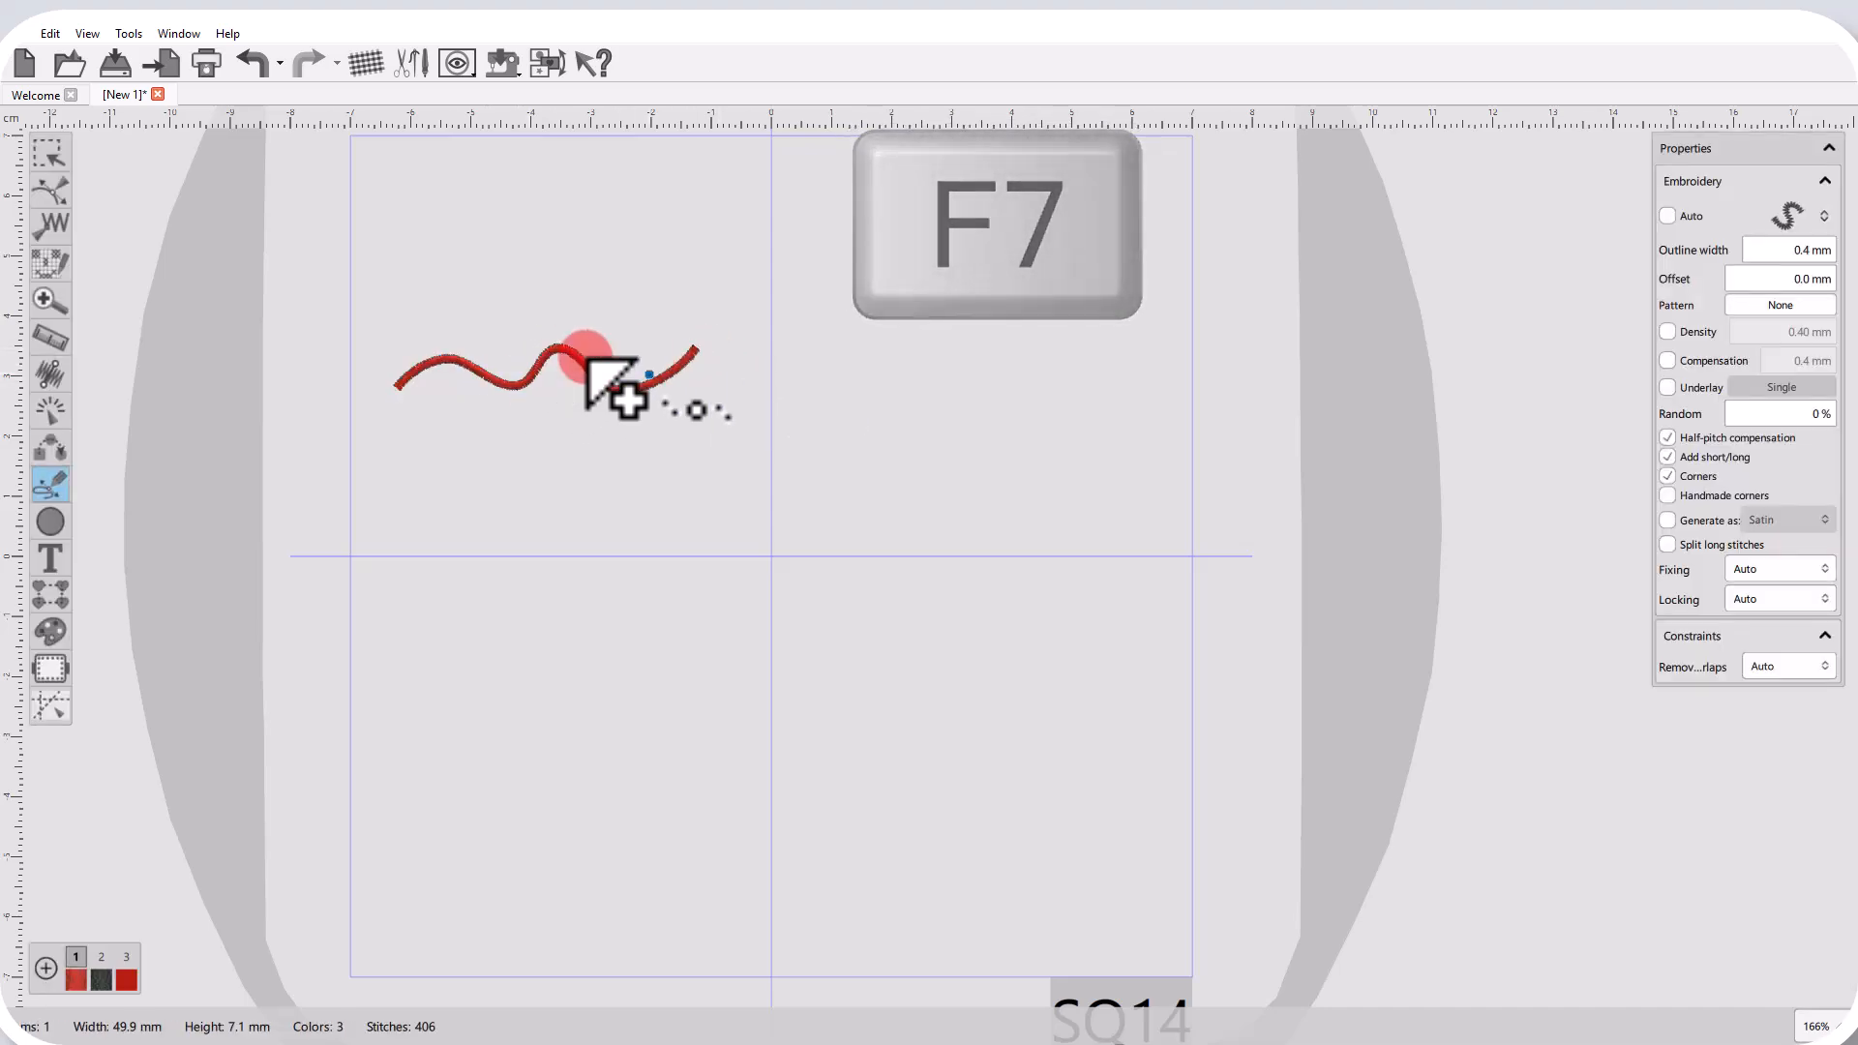
scroll(458, 366, "up", 3)
scroll(505, 454, "up", 1)
key("Escape")
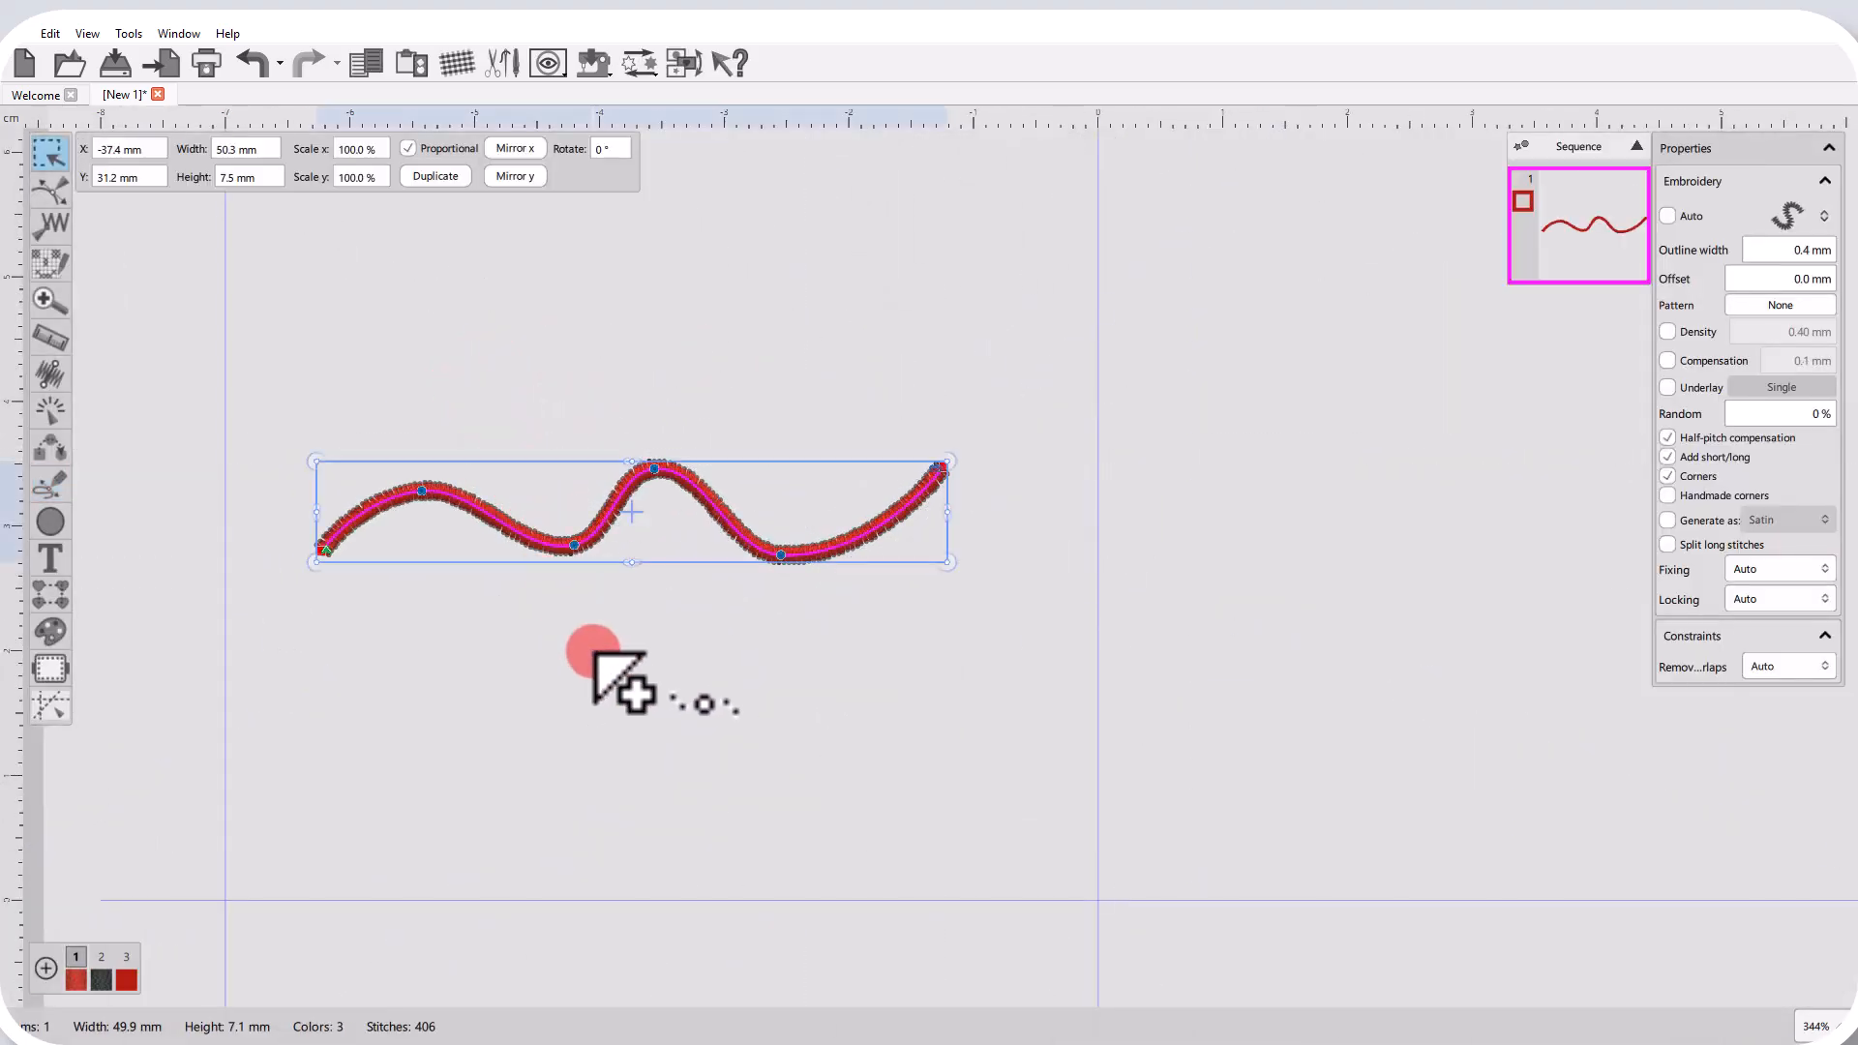
left_click(622, 678)
Pair-point digitize a three-pair radial-fill shape about 31 × 23 mm in the hoop's upper-left quadrant, finalize it and inspect its stitches.
key("F8")
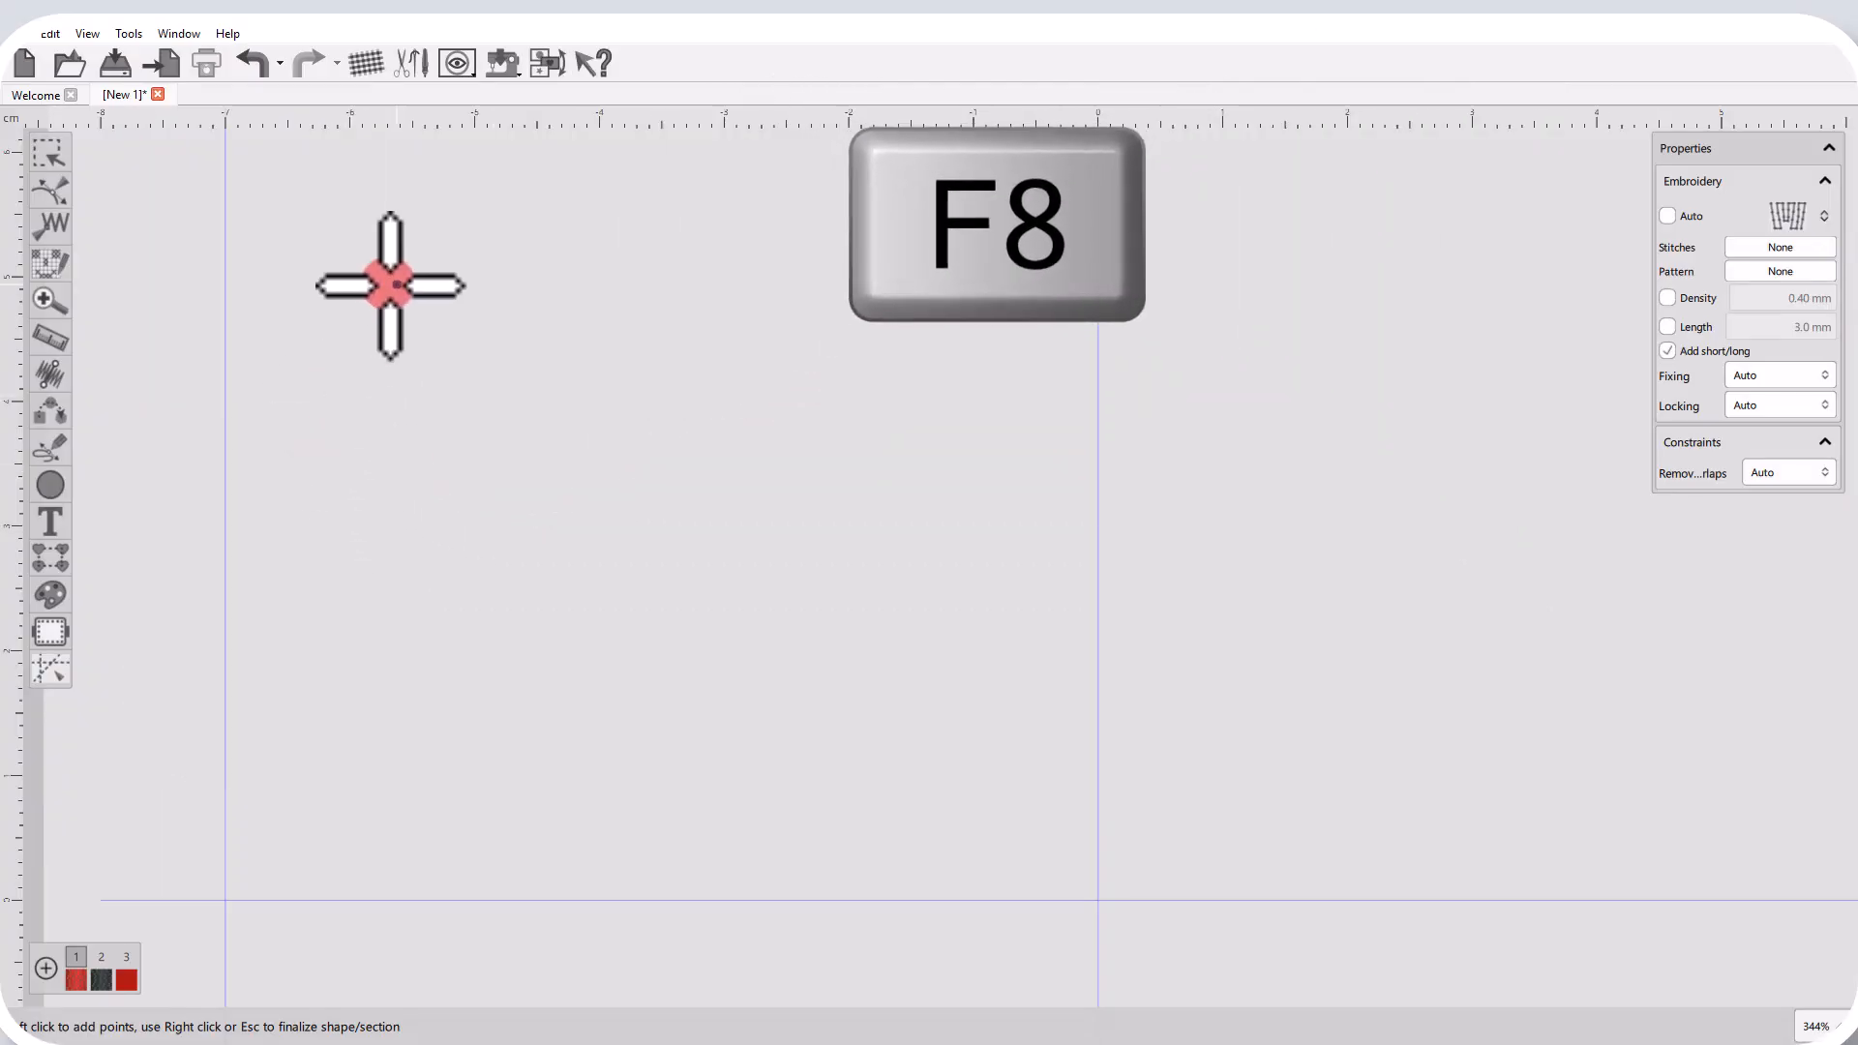
left_click(381, 284)
left_click(608, 276)
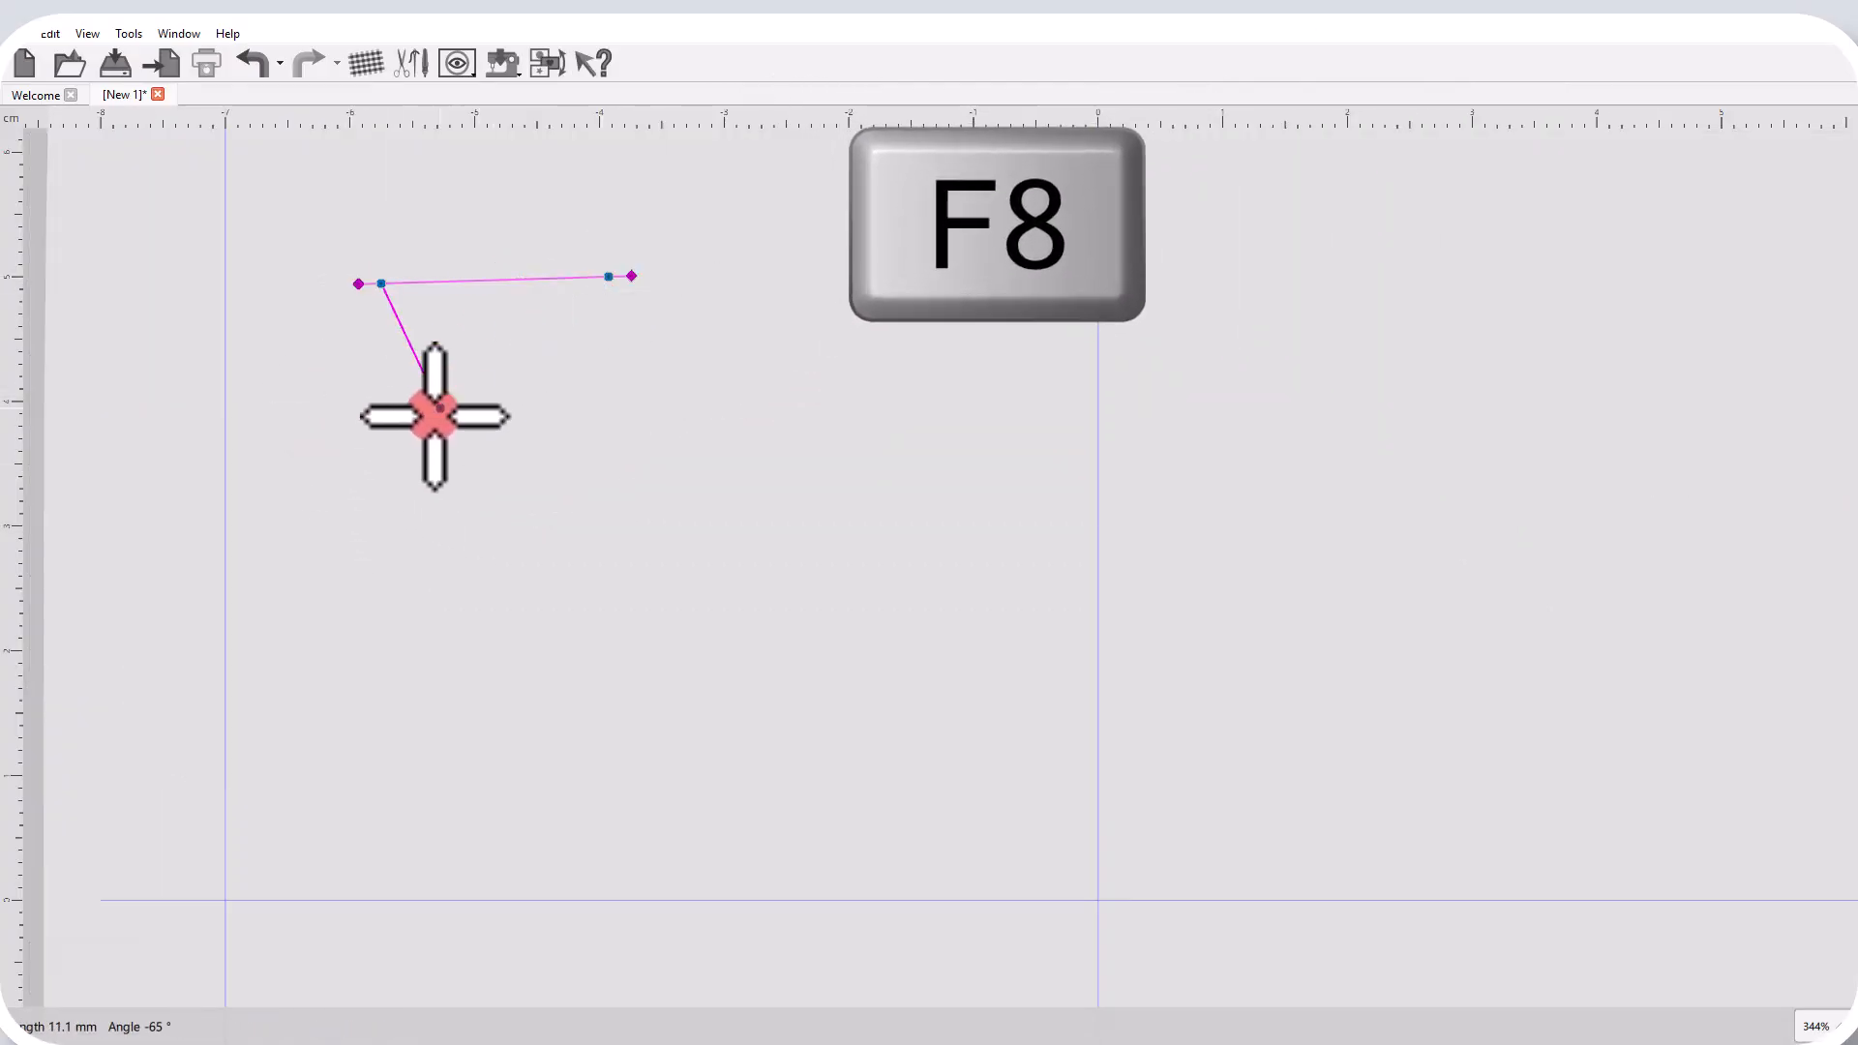
left_click(433, 414)
left_click(590, 413)
left_click(319, 566)
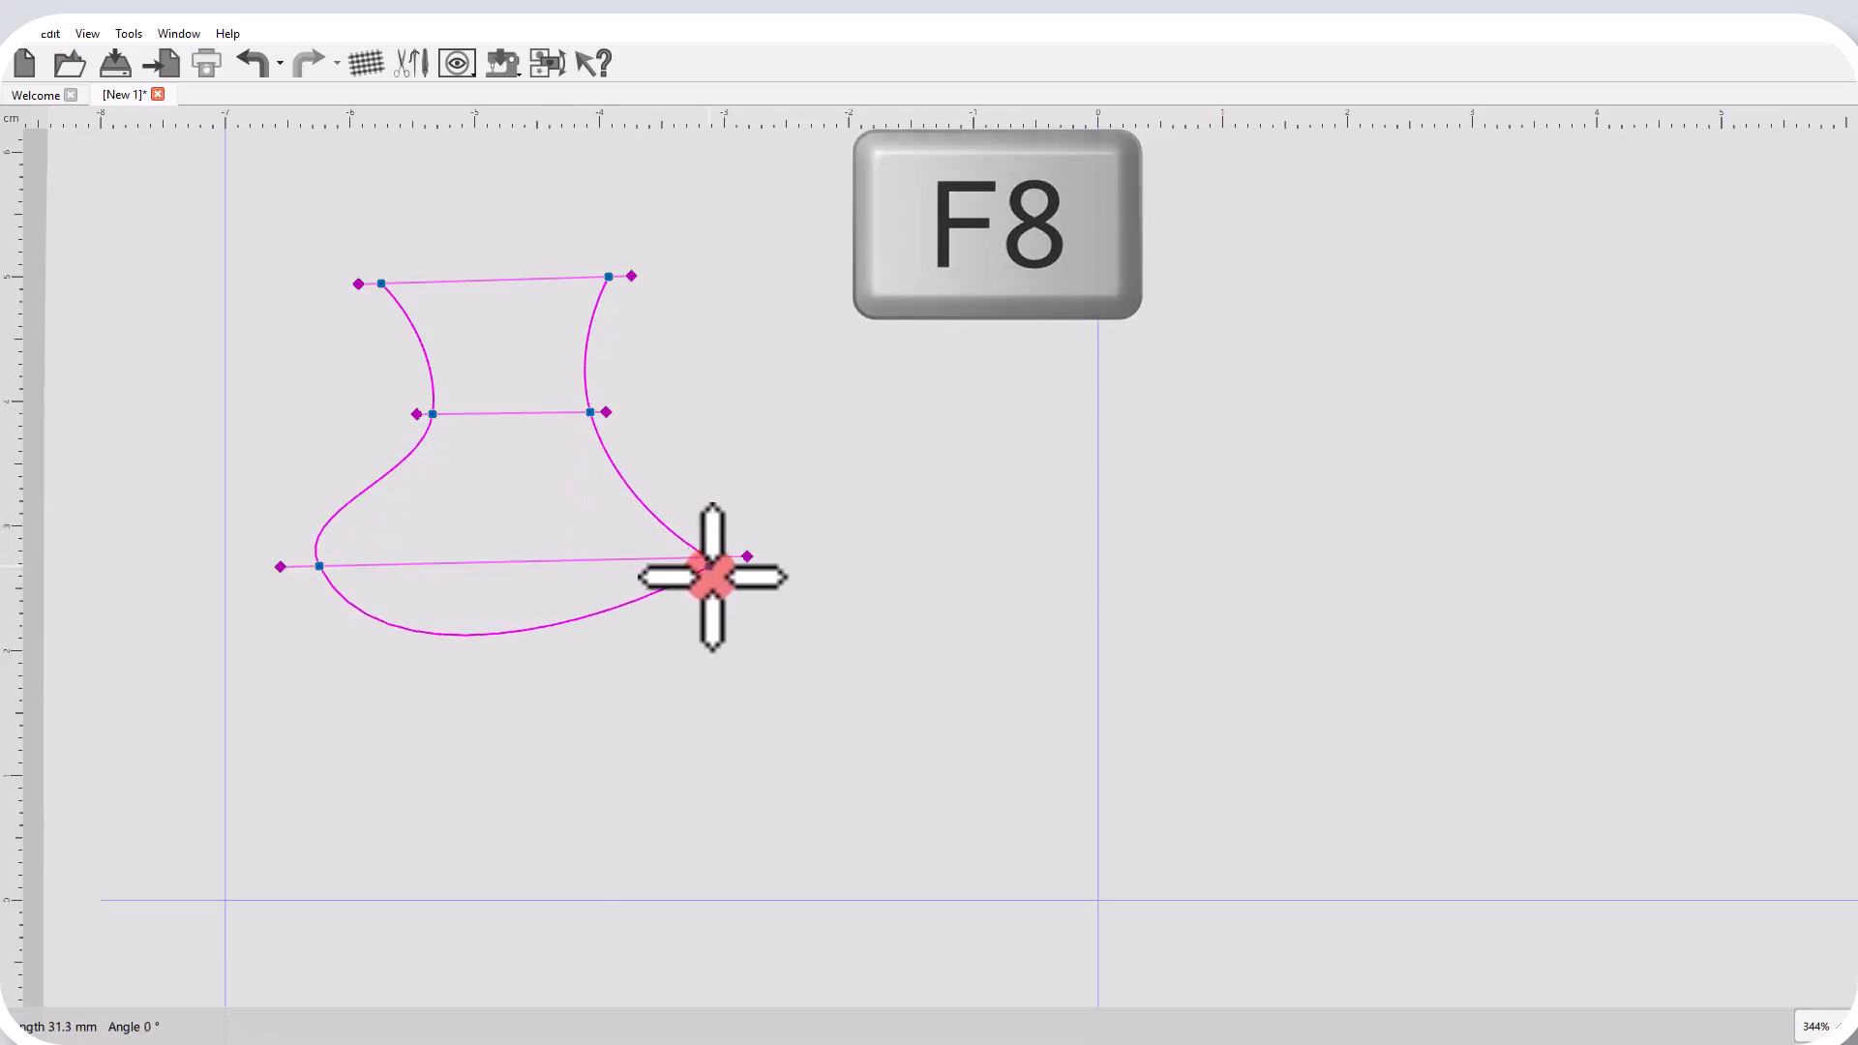
left_click(709, 556)
right_click(713, 590)
right_click(555, 453)
left_click(840, 444)
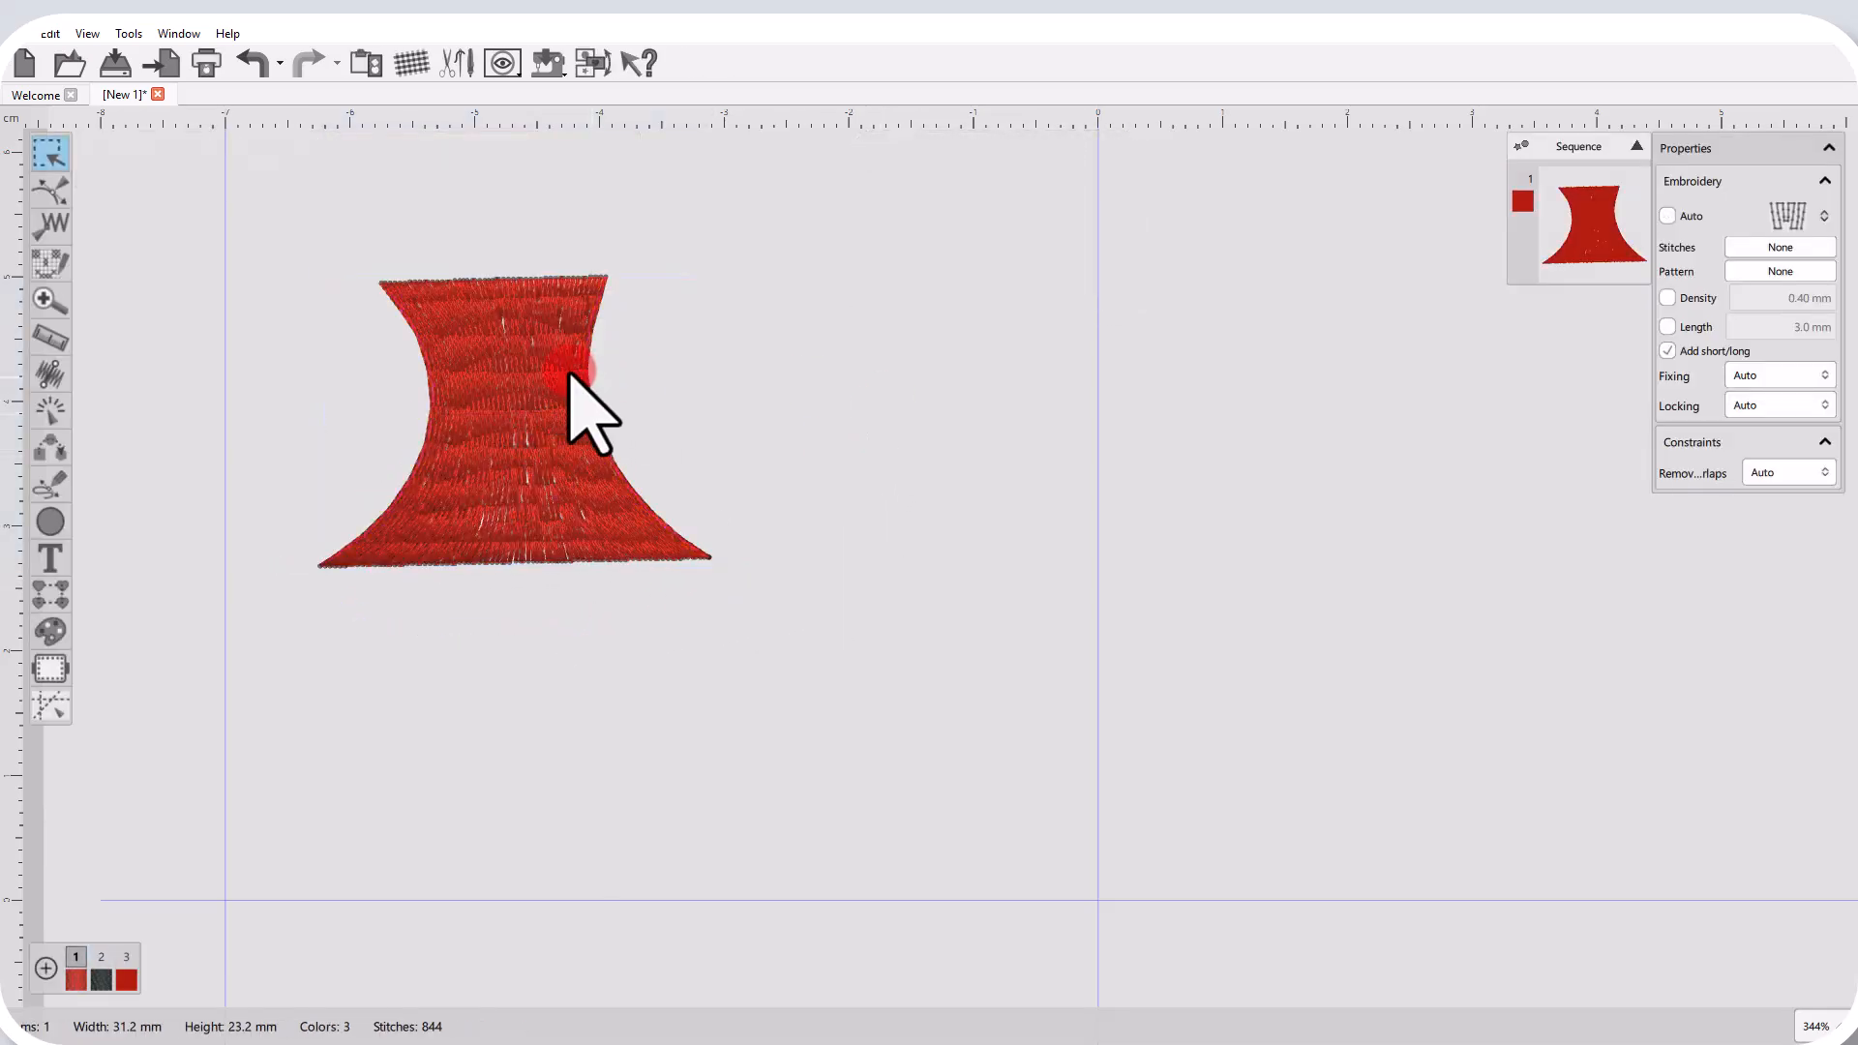
scroll(528, 370, "up", 4)
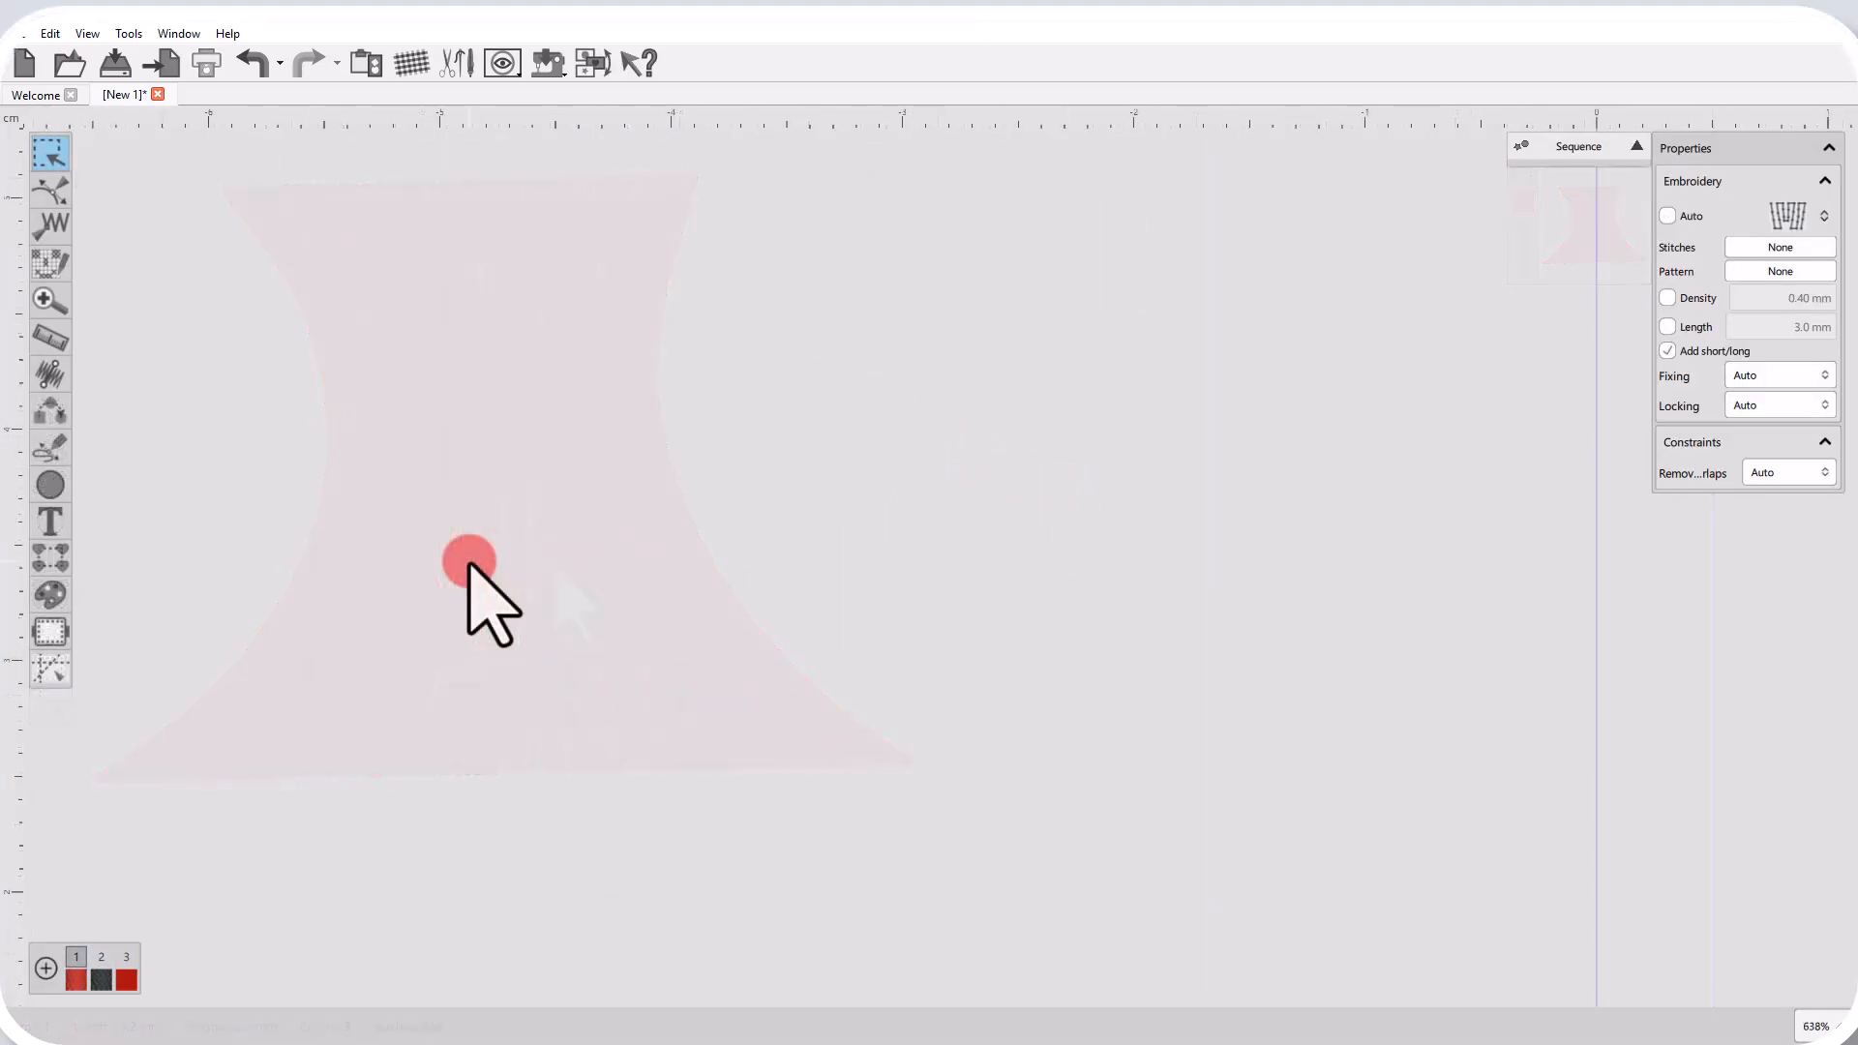
Outline-digitize a closed six-point pear shape with loose fur-like fill, about 14 × 18 mm, in the hoop's upper-left quadrant; finalize and deselect it.
key("shift+F8")
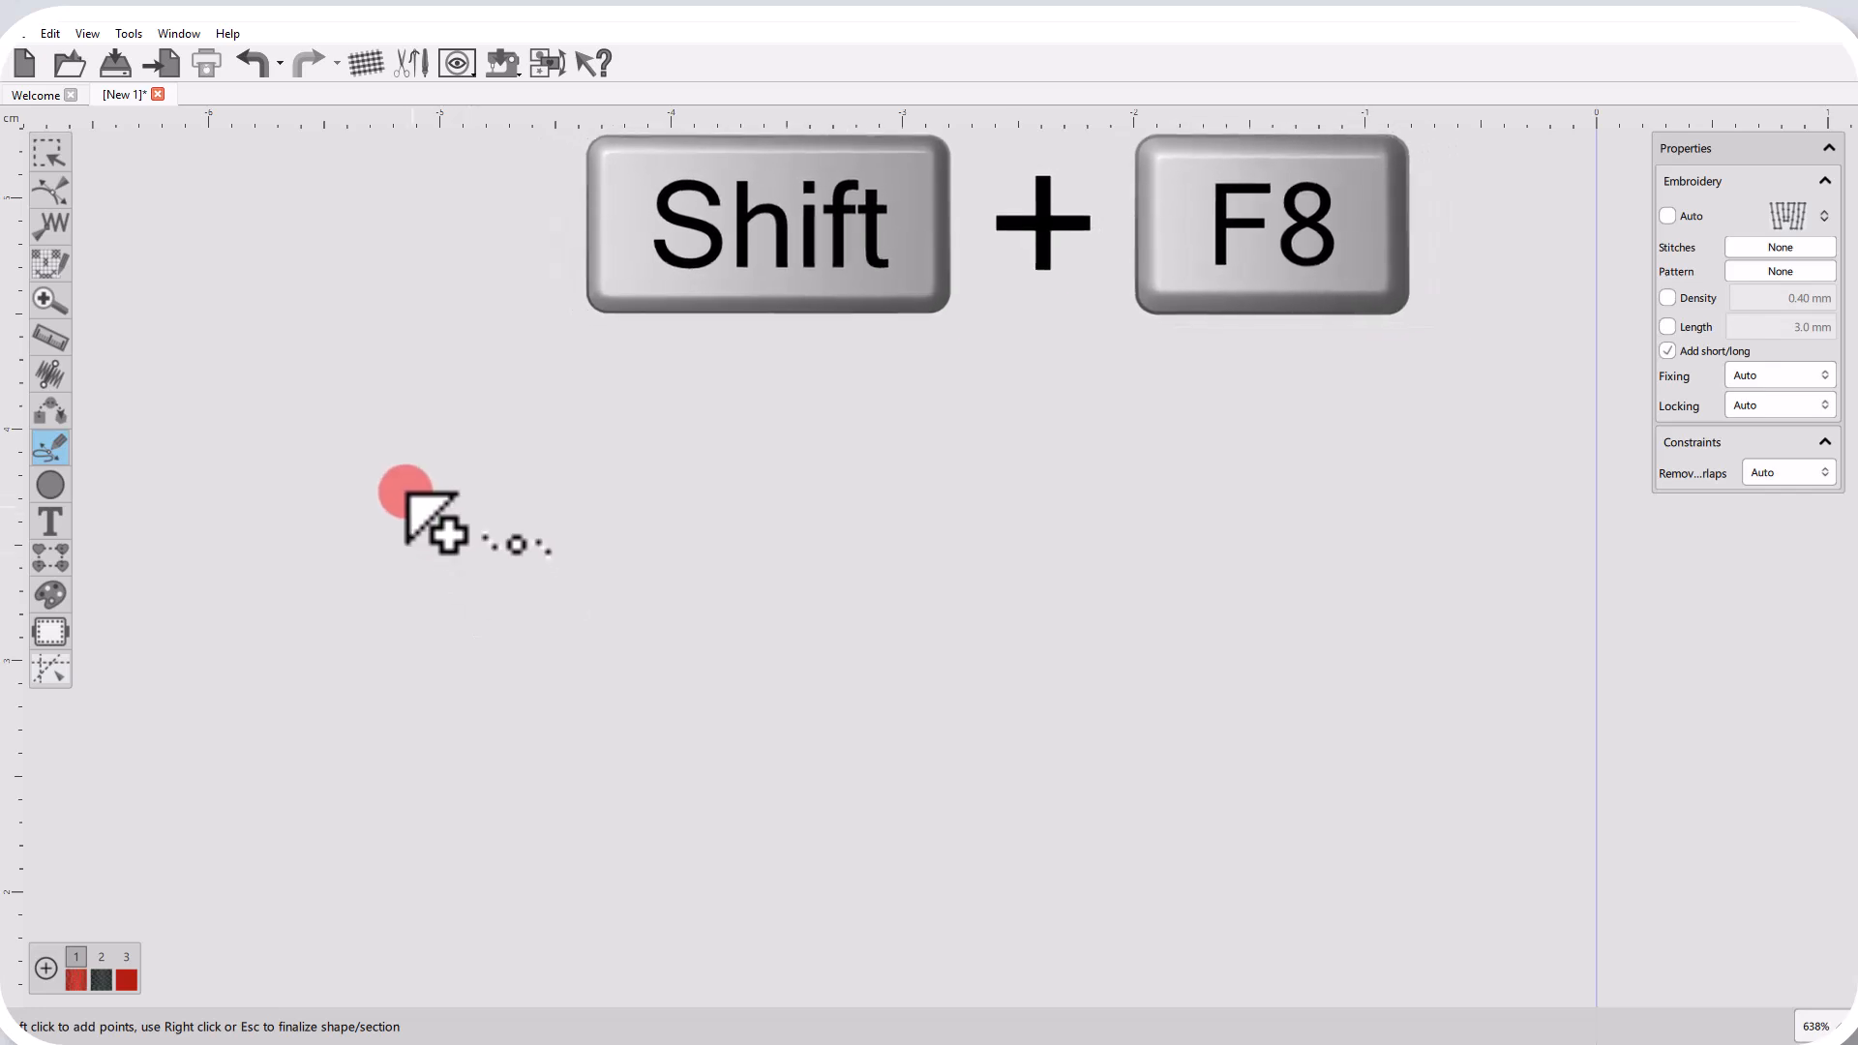
left_click(297, 315)
left_click(311, 383)
left_click(359, 212)
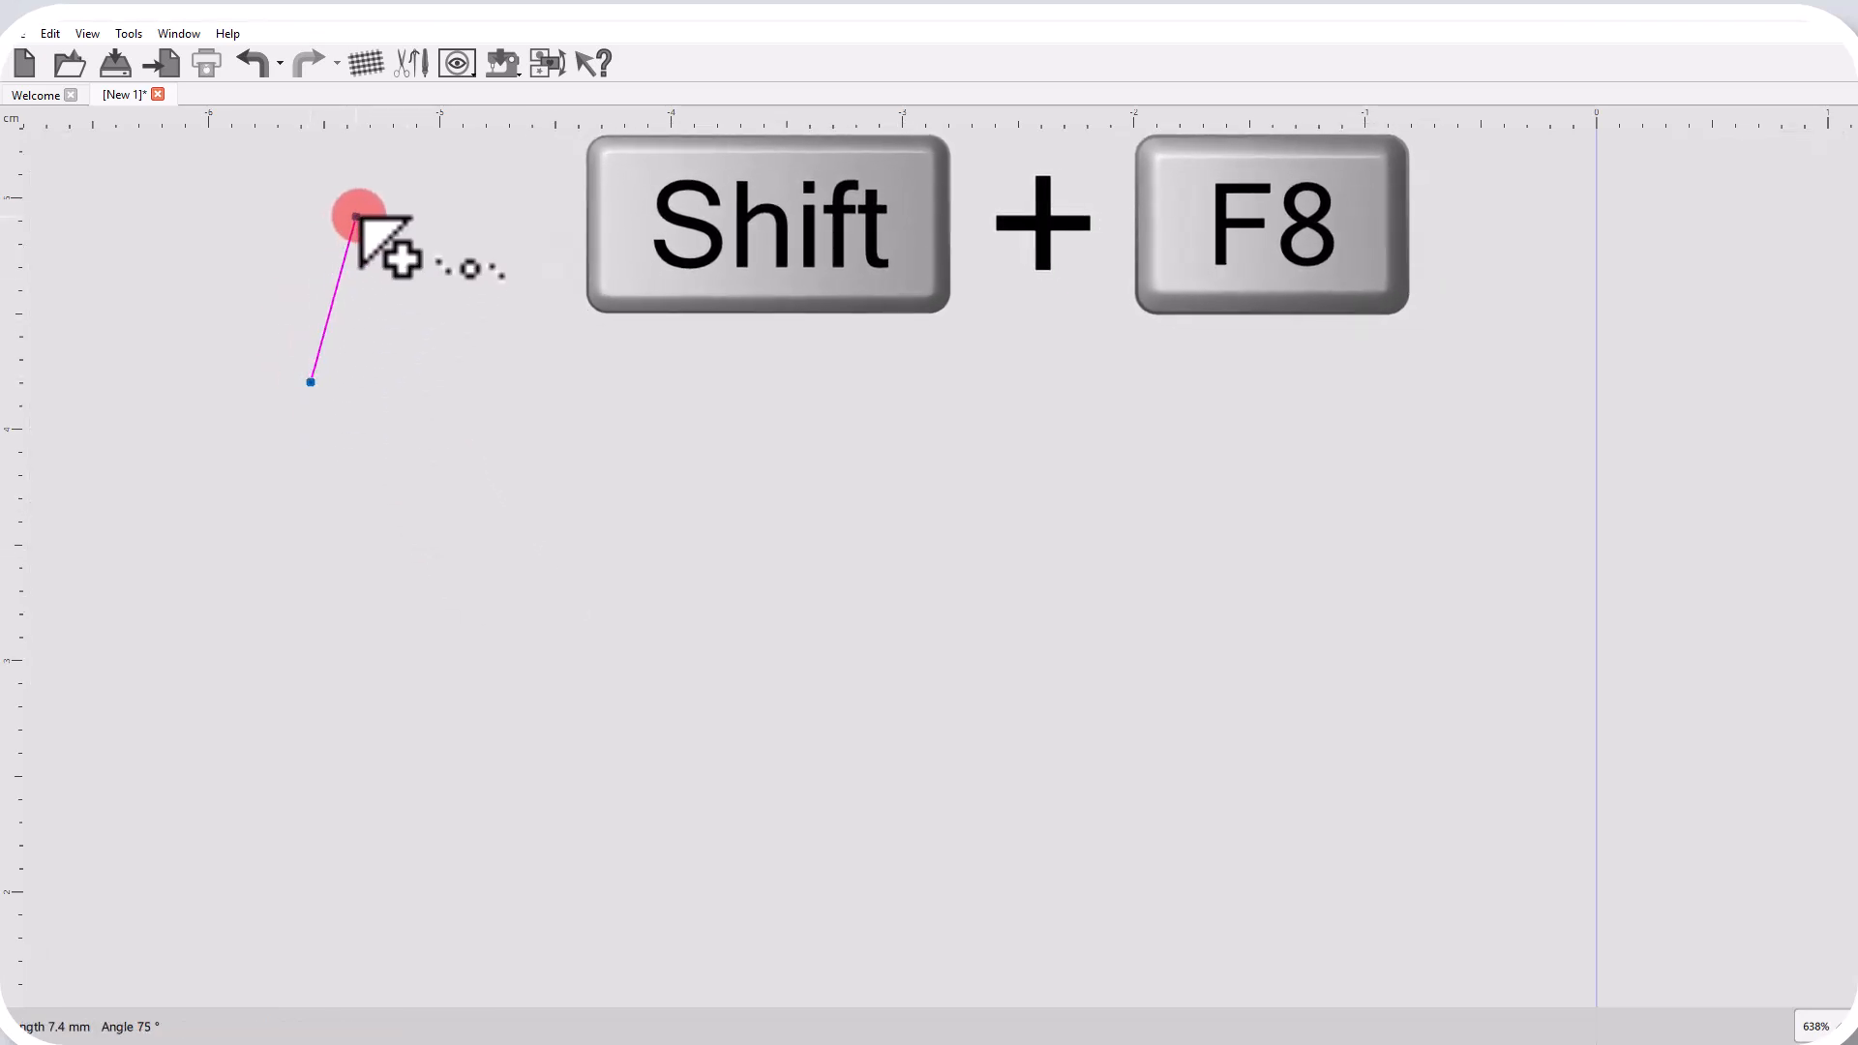
left_click(470, 338)
left_click(459, 382)
left_click(547, 506)
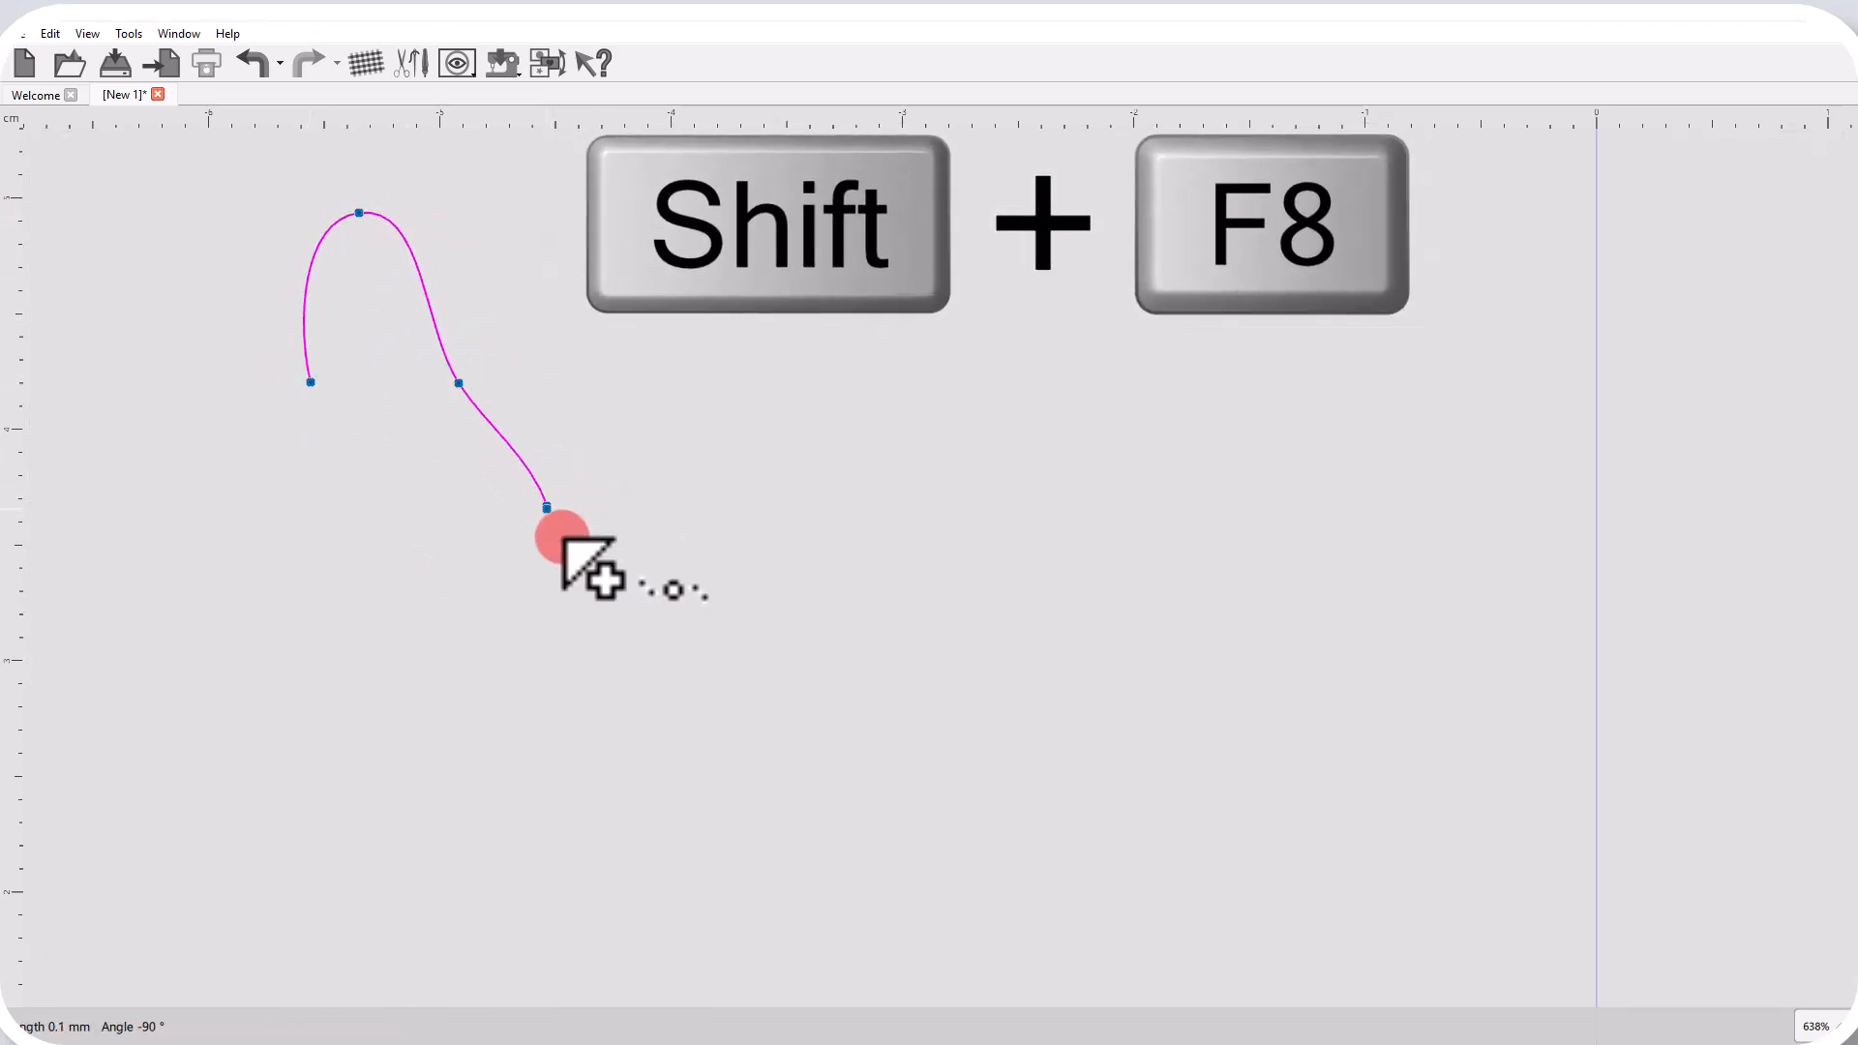
left_click(379, 689)
left_click(420, 631)
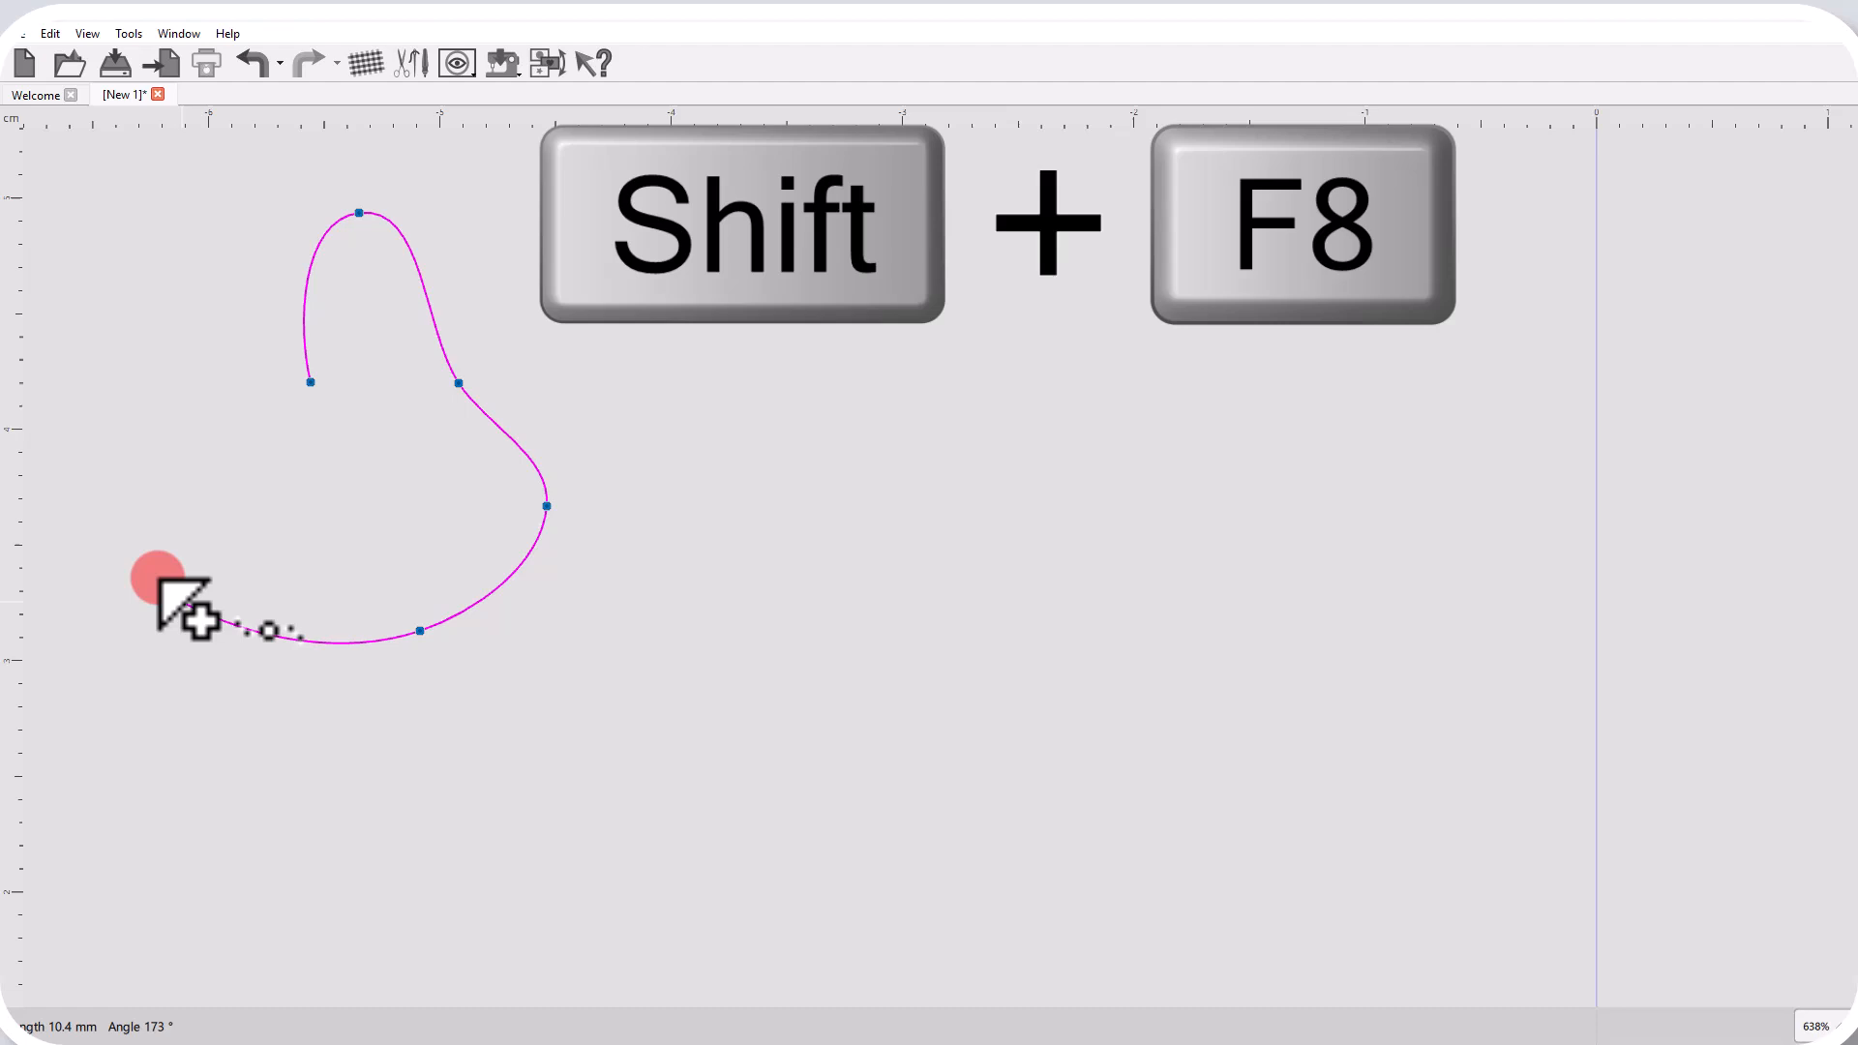
left_click(233, 527)
left_click(310, 384)
right_click(850, 493)
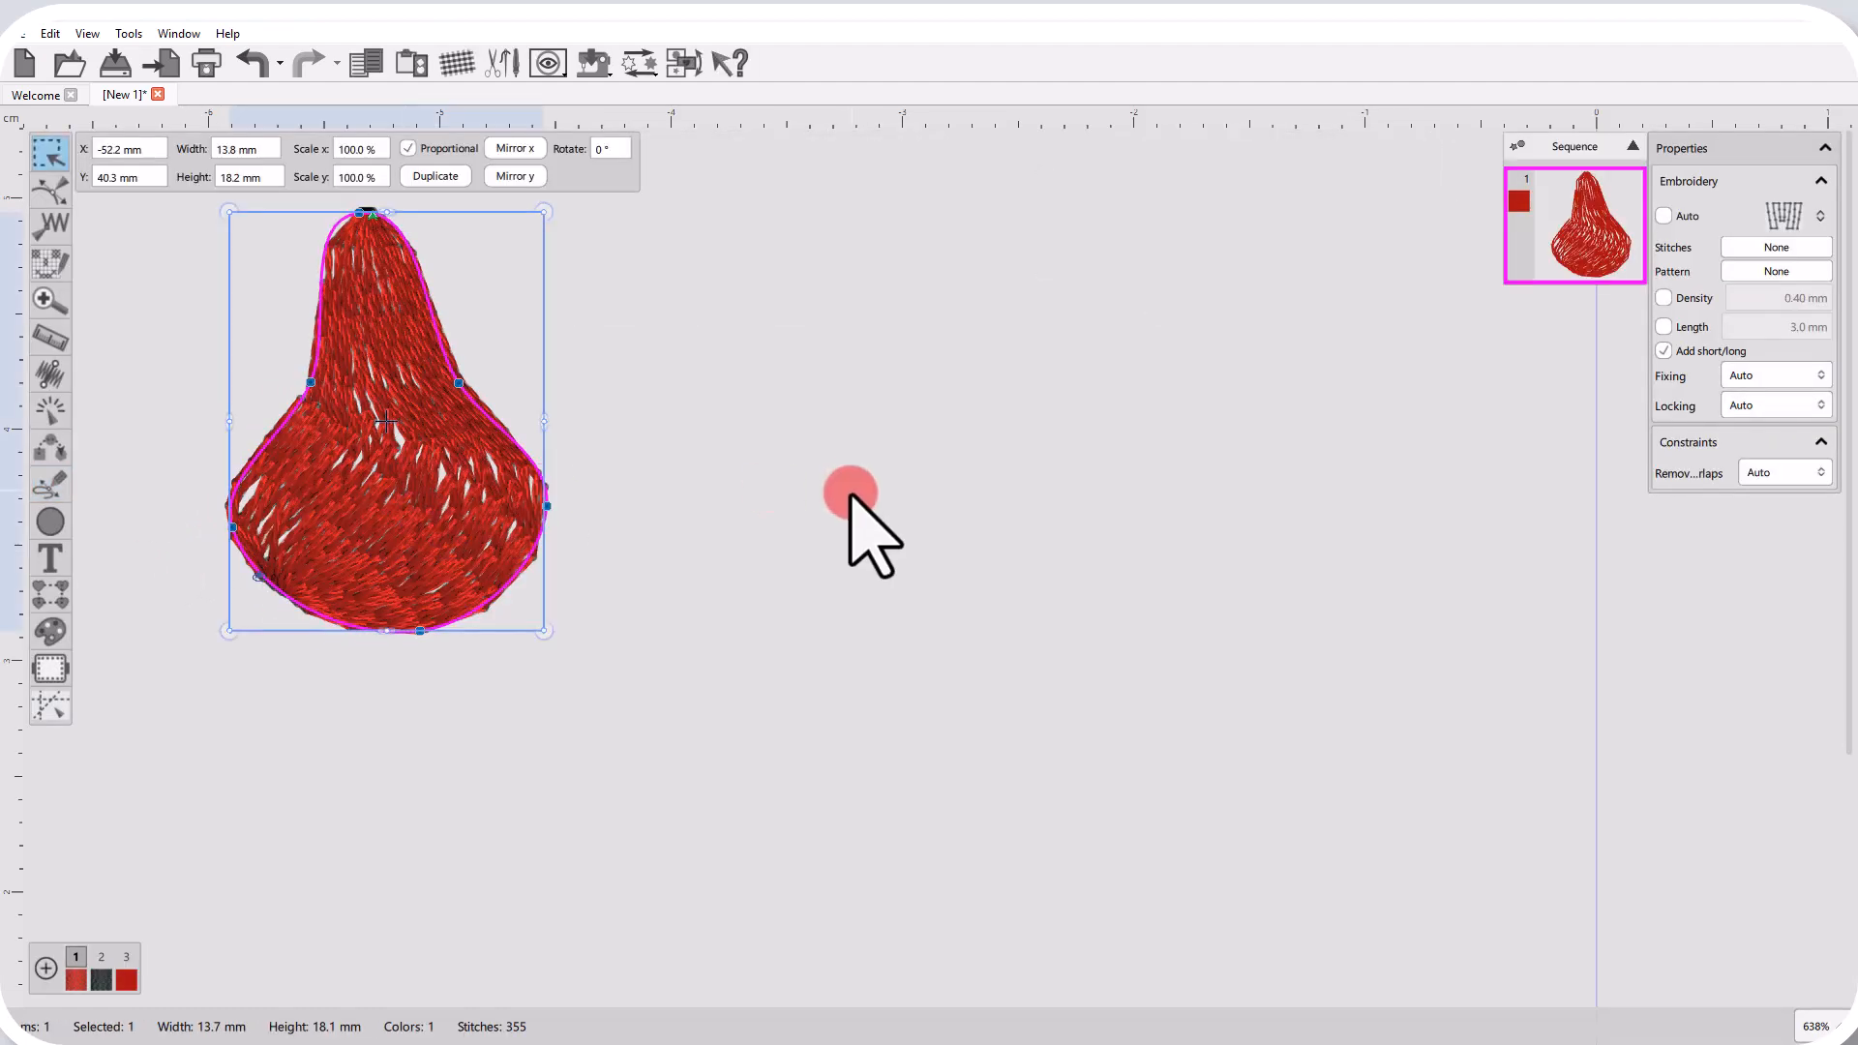
left_click(850, 493)
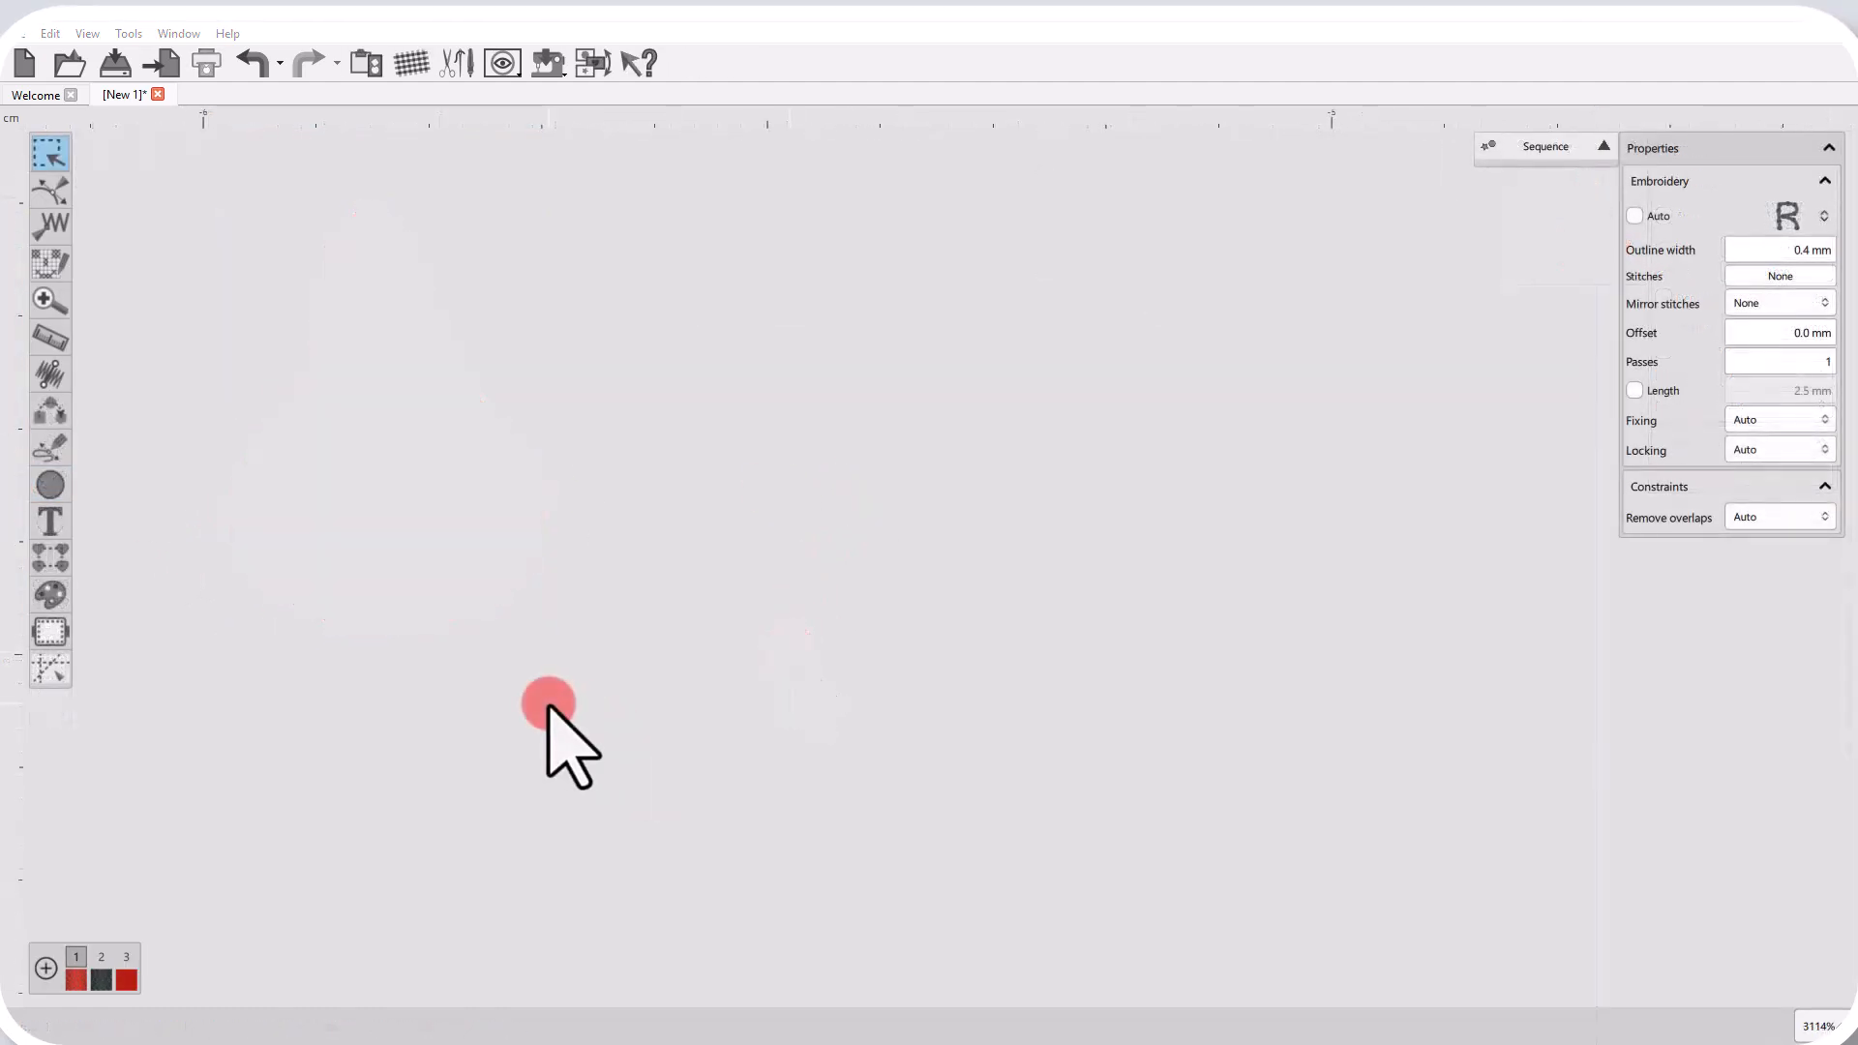
Digitize an eight-point zig-zag line of manual stitches about 3.1 × 0.5 mm, finalize it and inspect its stitch points.
key("F2")
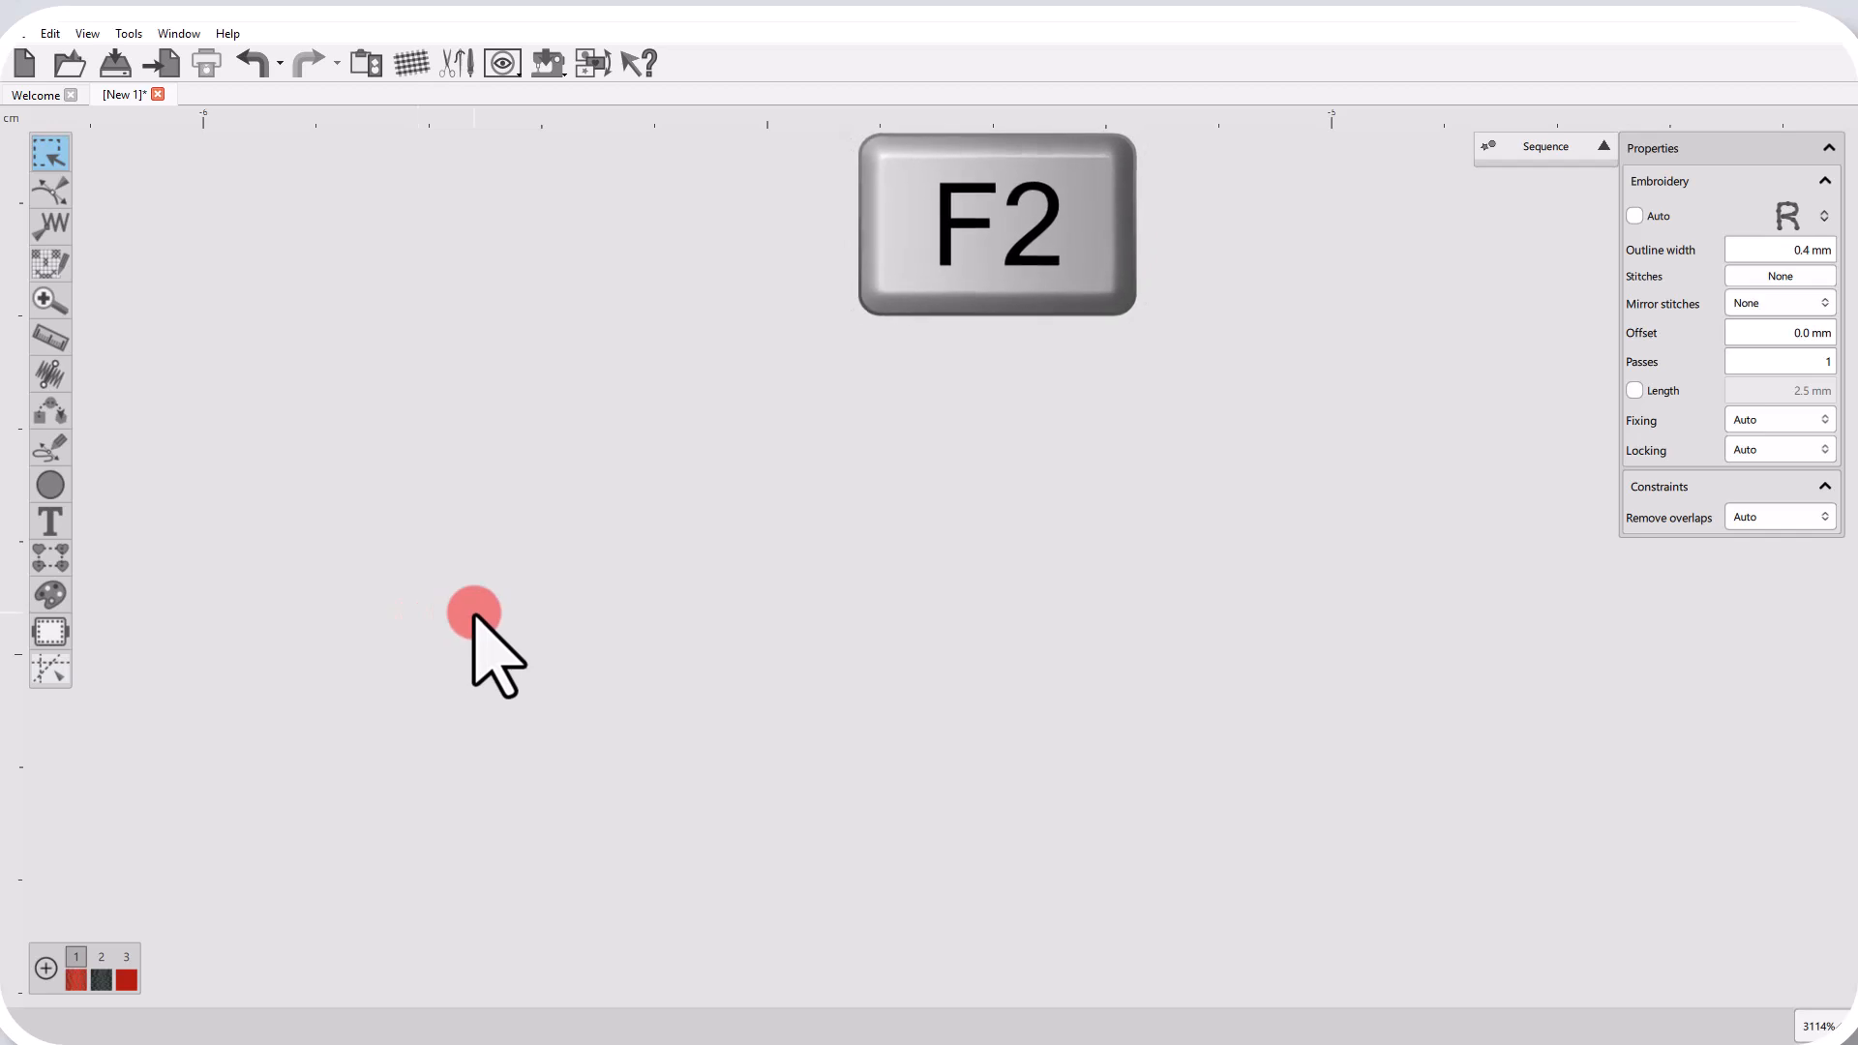
left_click(403, 584)
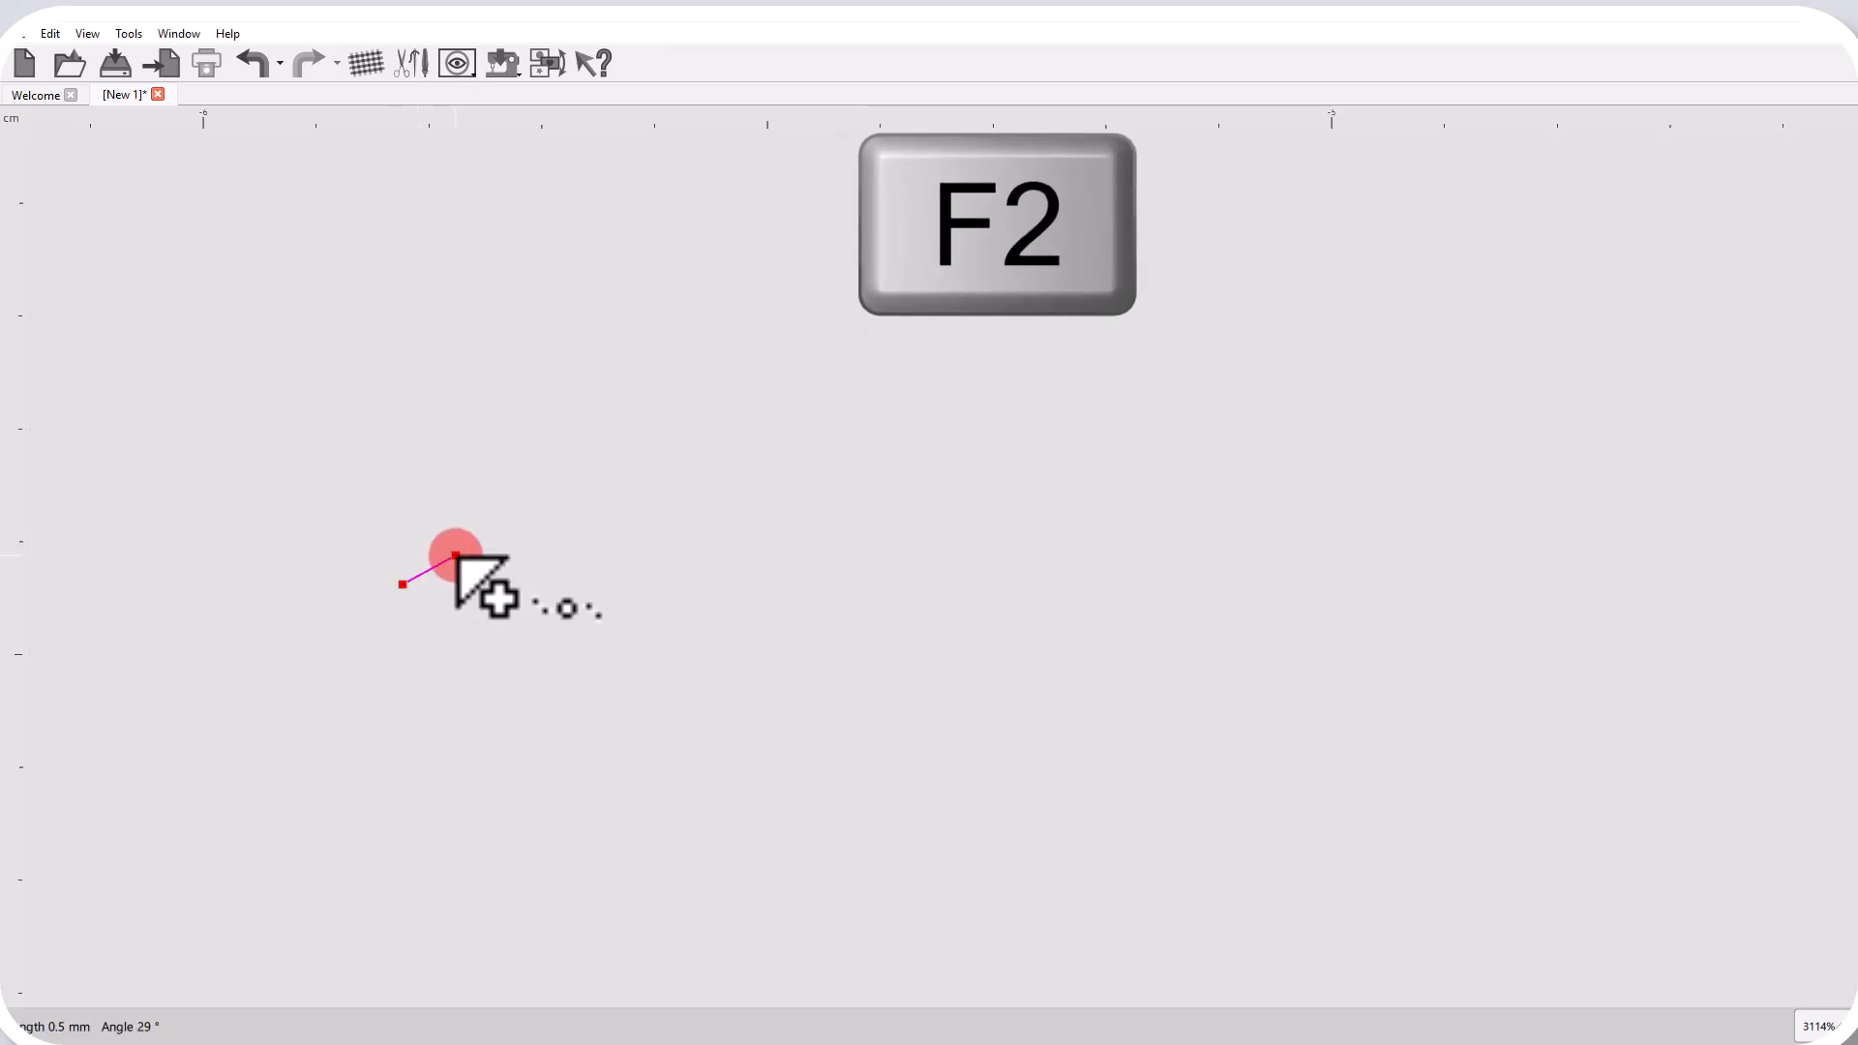
left_click(550, 555)
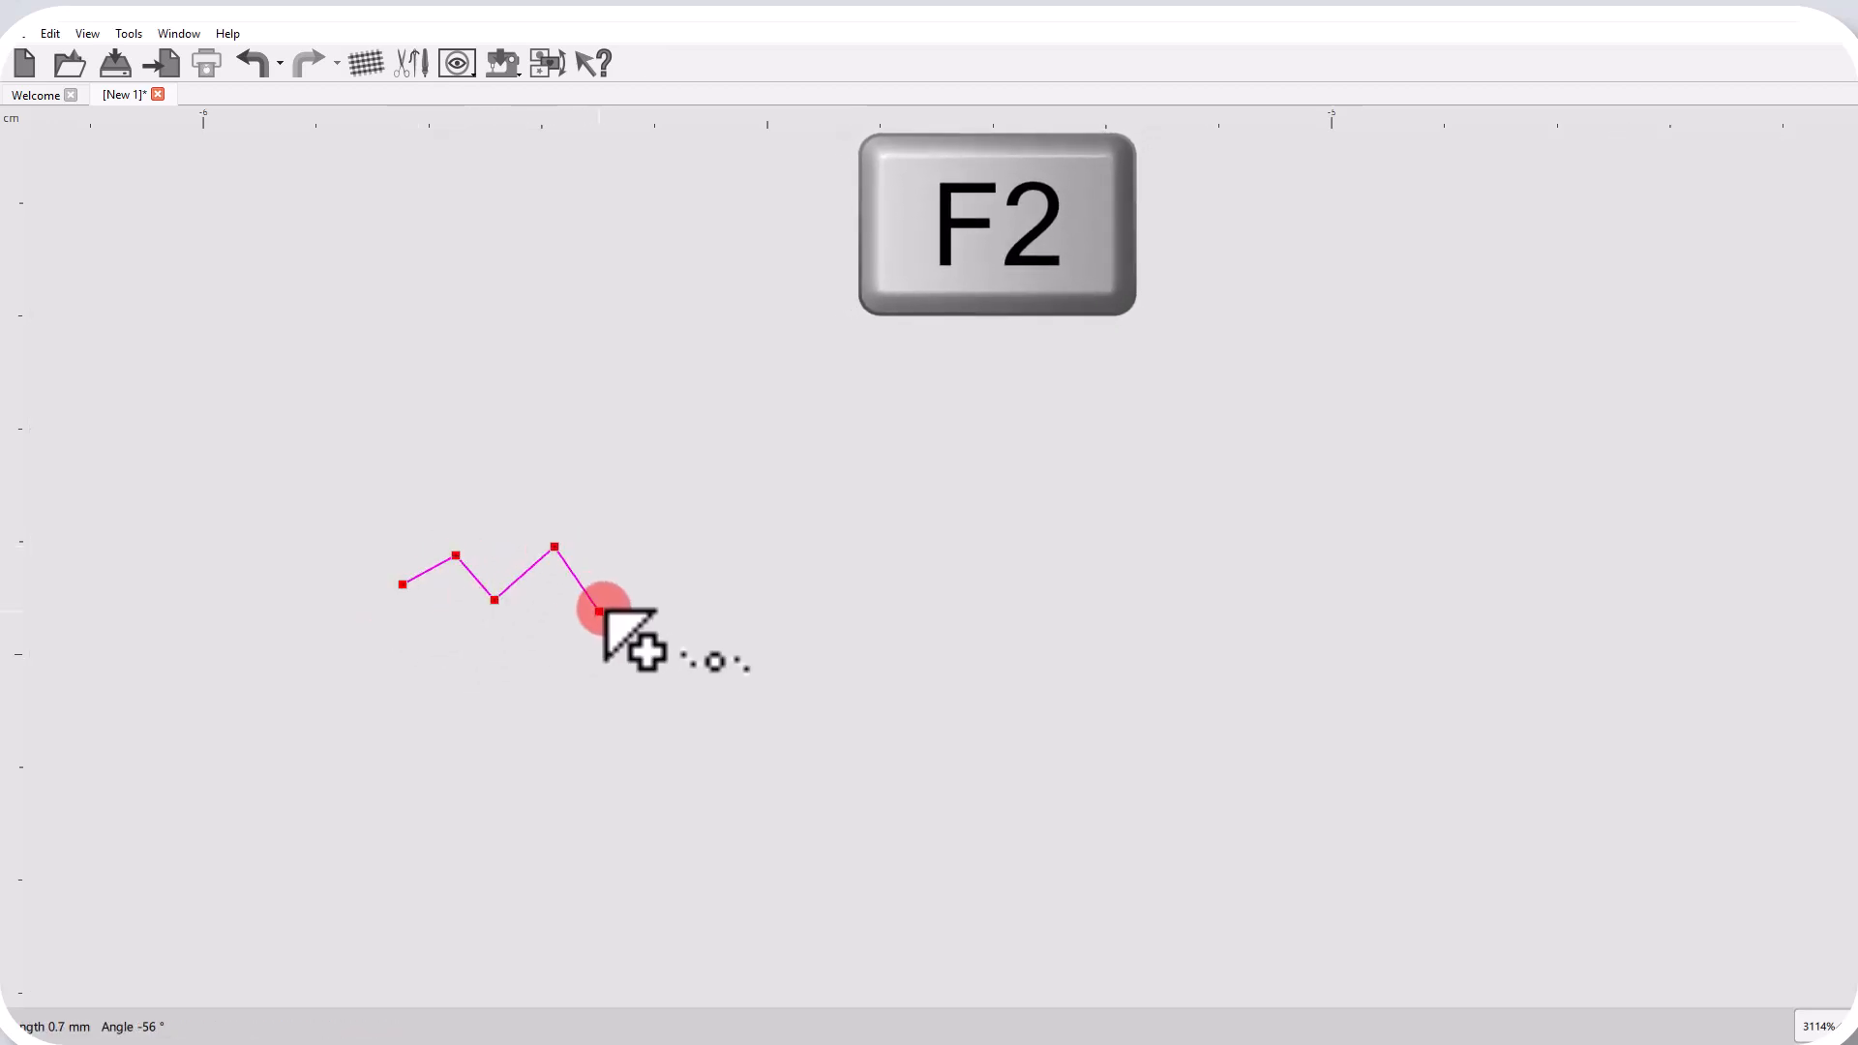
left_click(643, 564)
left_click(700, 598)
left_click(745, 577)
right_click(761, 580)
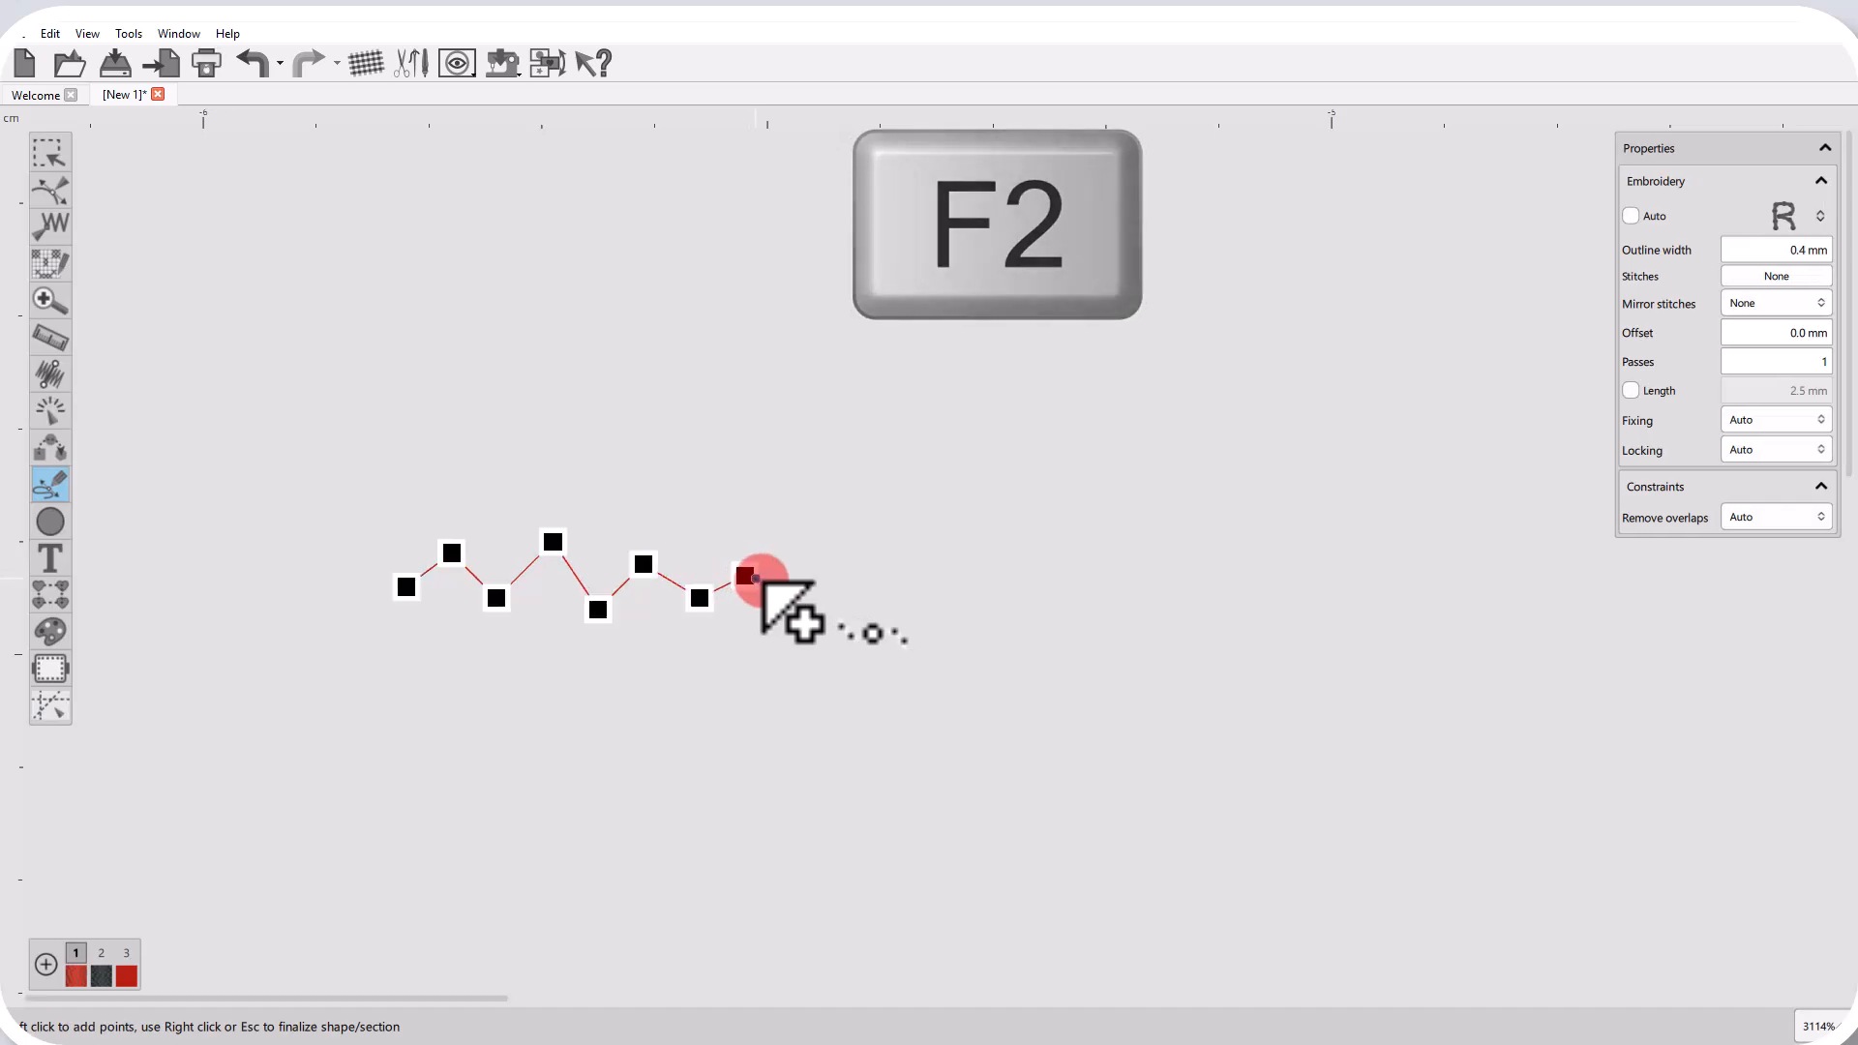
right_click(867, 641)
left_click(838, 697)
scroll(433, 633, "up", 2)
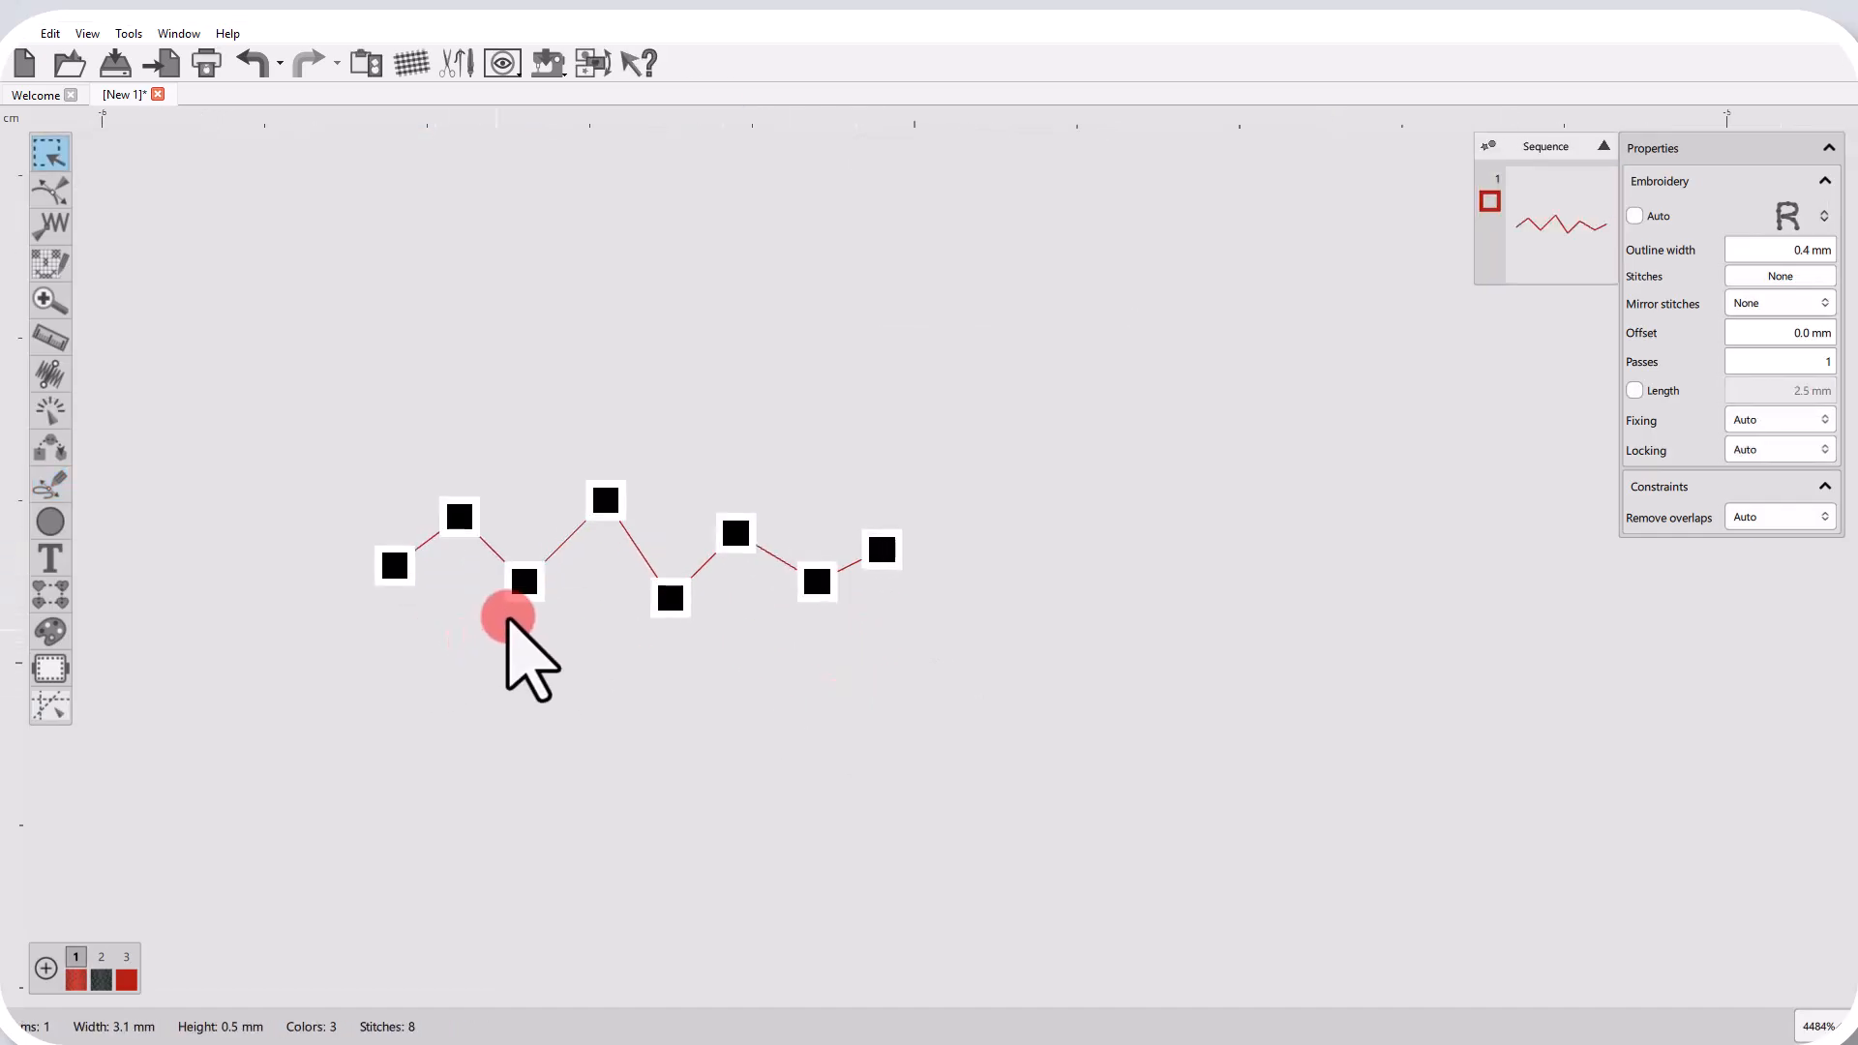
scroll(507, 619, "up", 3)
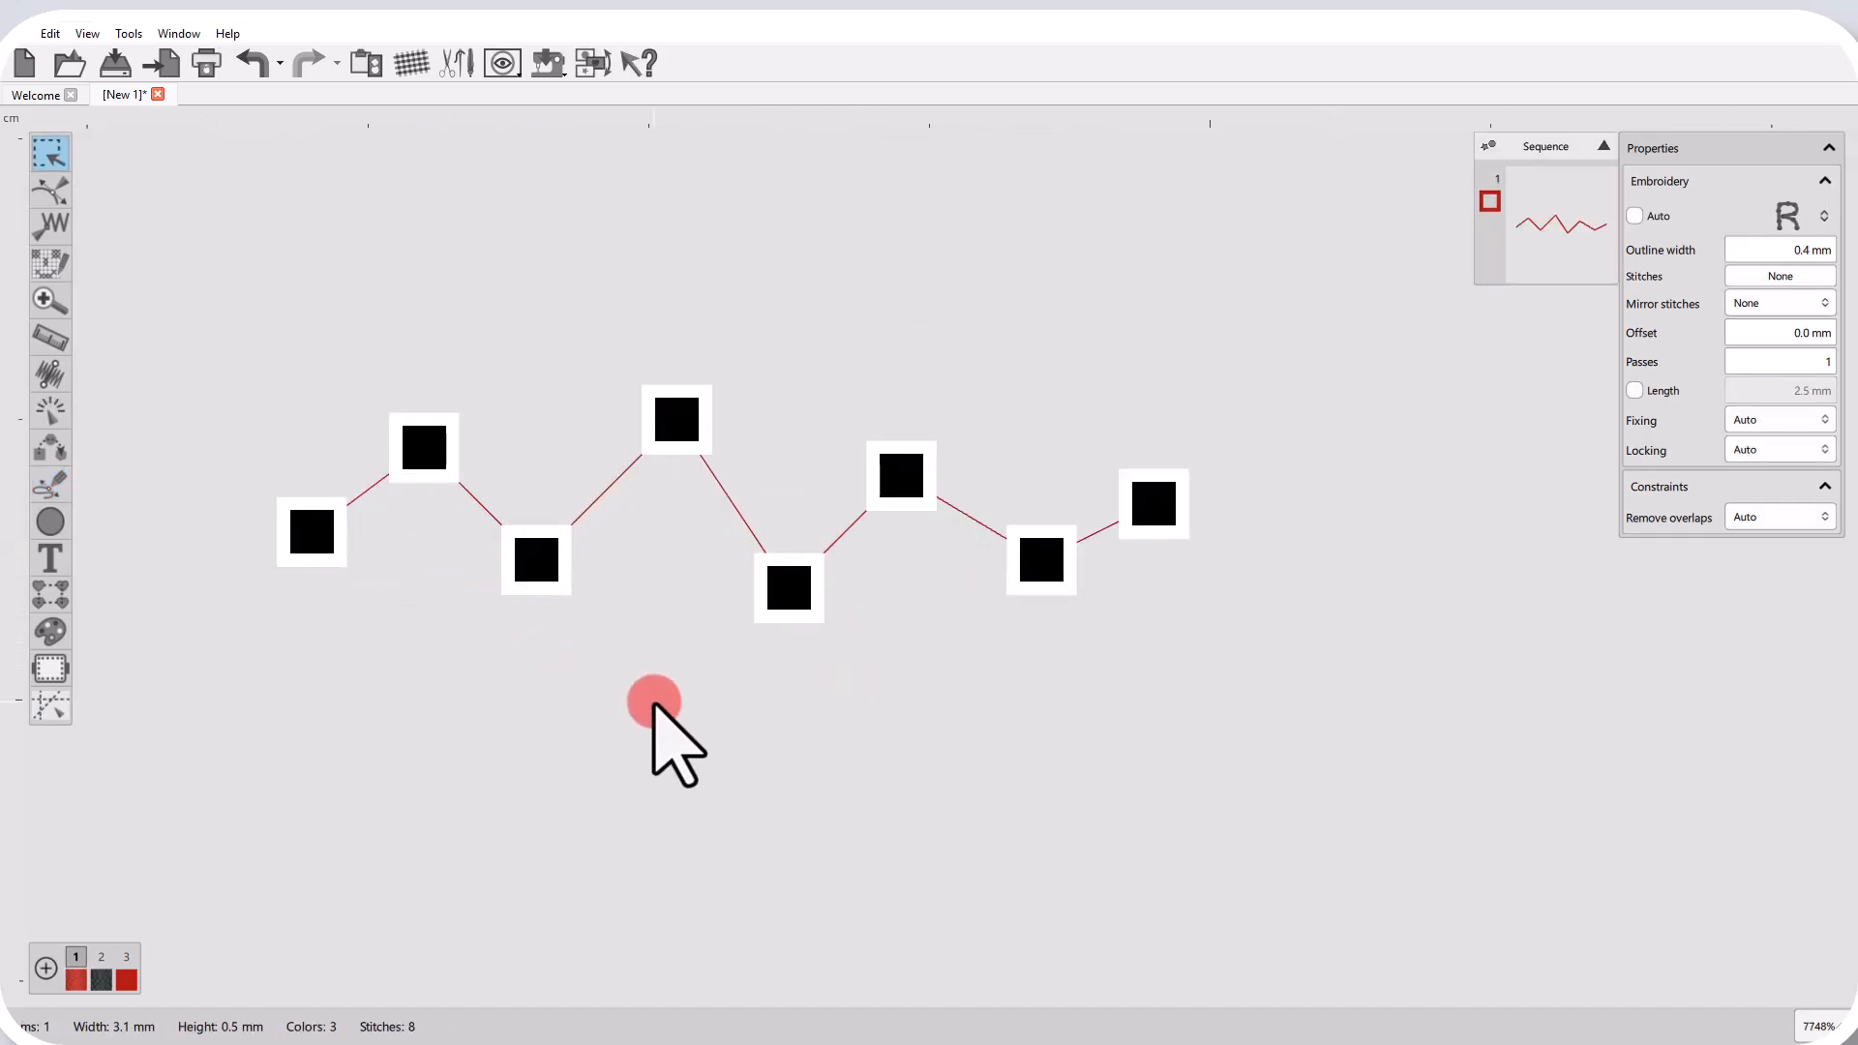